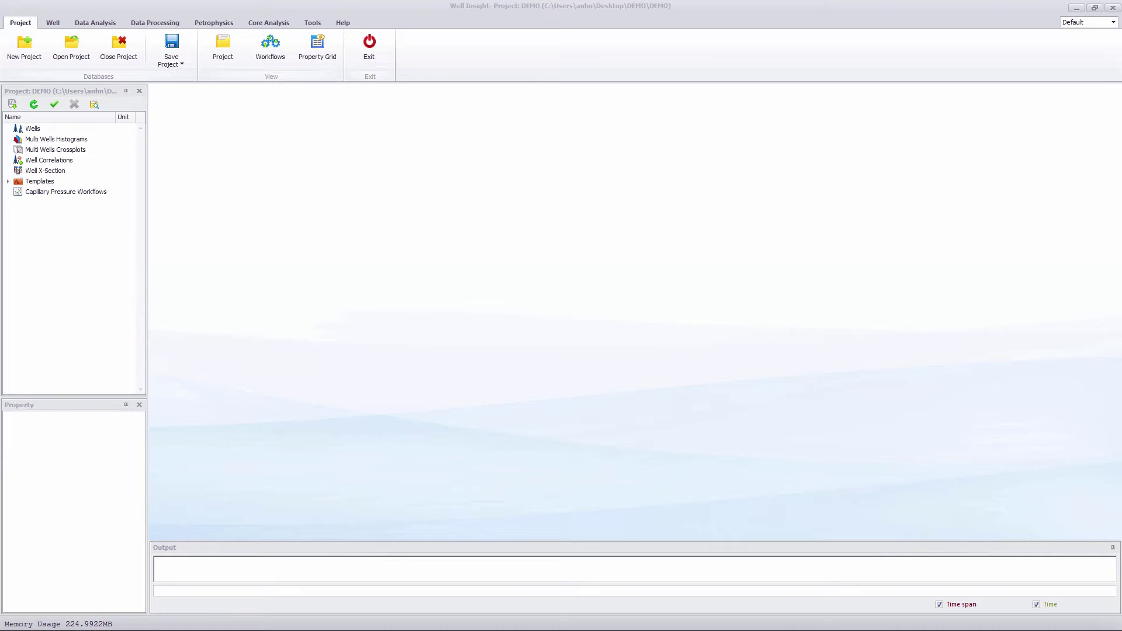
Step: Create a new project named DEMO, located in a new DEMO folder on the Desktop
{"action": "left_click", "coordinate": [32, 44]}
{"action": "left_click", "coordinate": [469, 220]}
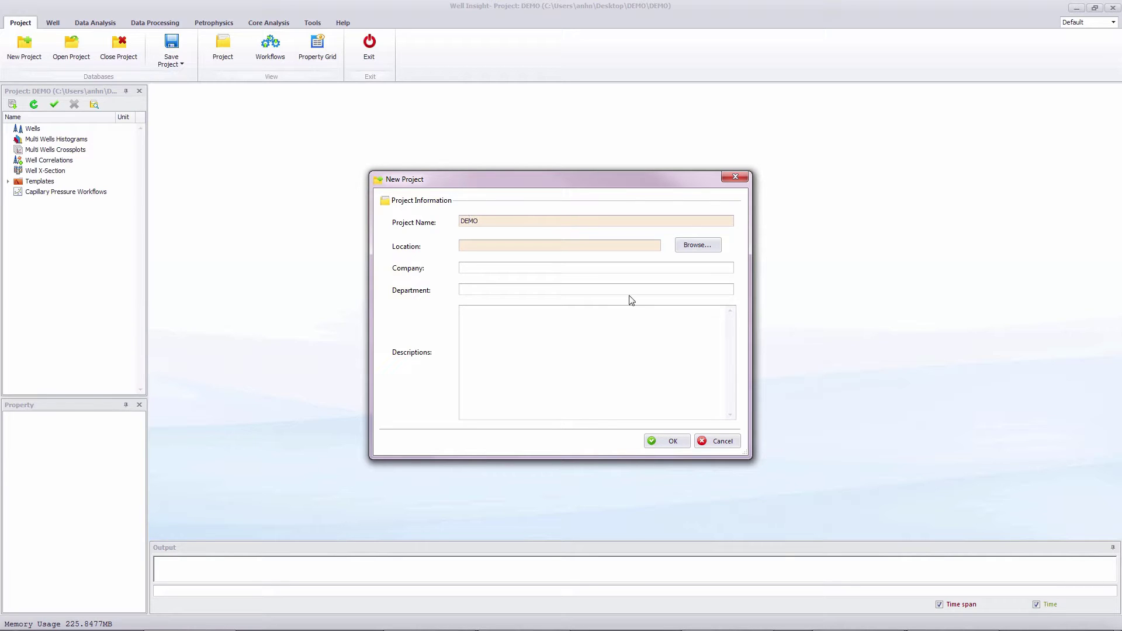
{"action": "left_click", "coordinate": [688, 247]}
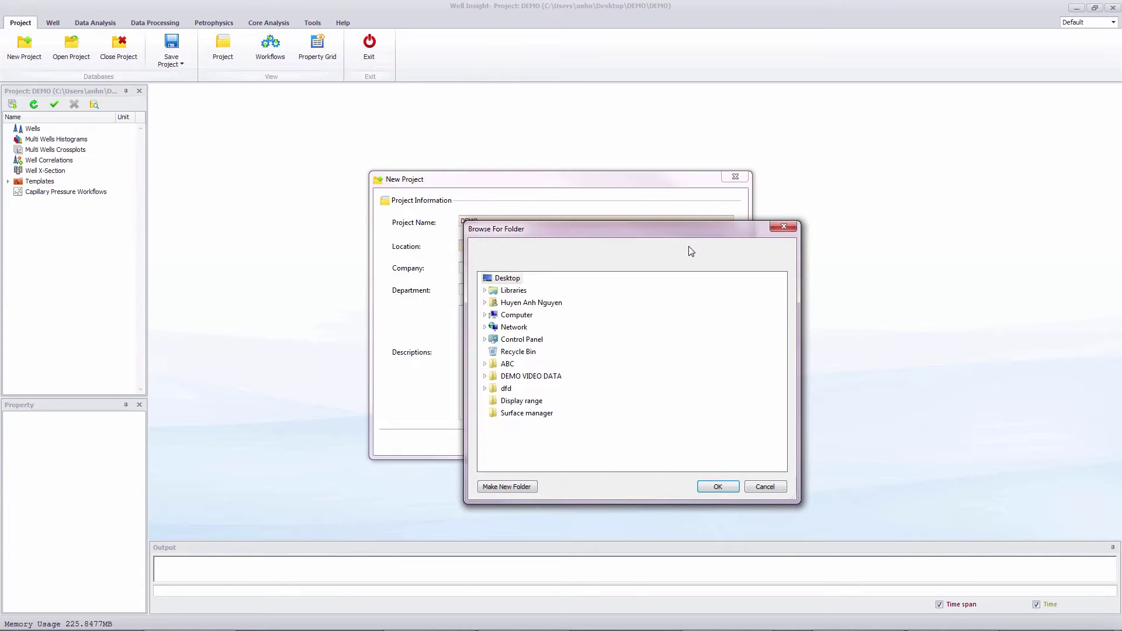
{"action": "left_click", "coordinate": [500, 278]}
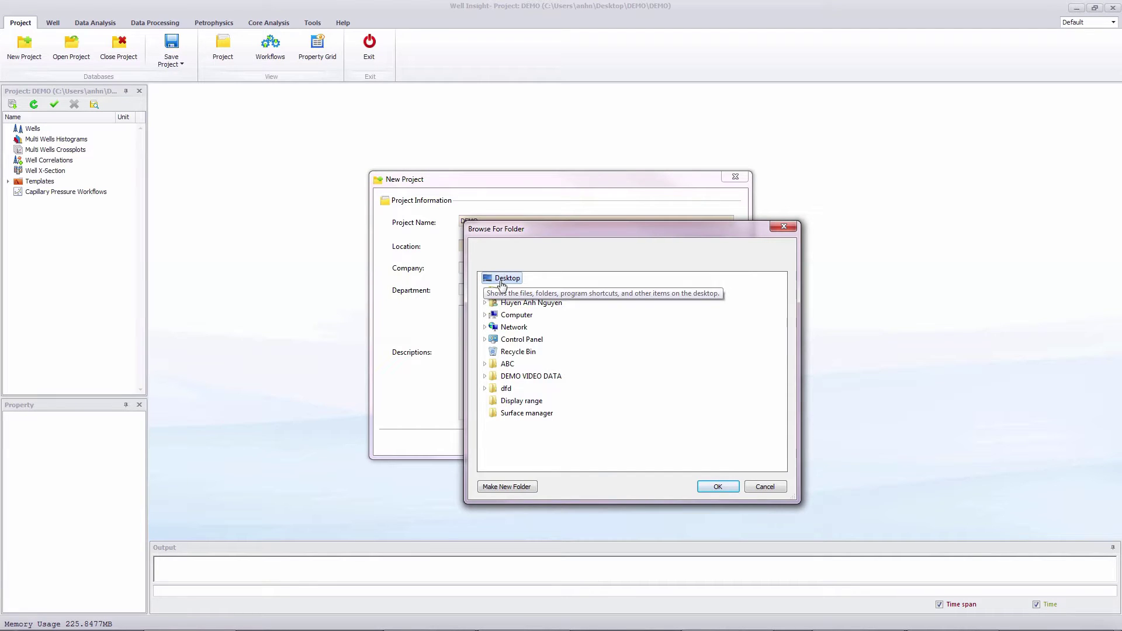
{"action": "left_click", "coordinate": [522, 488]}
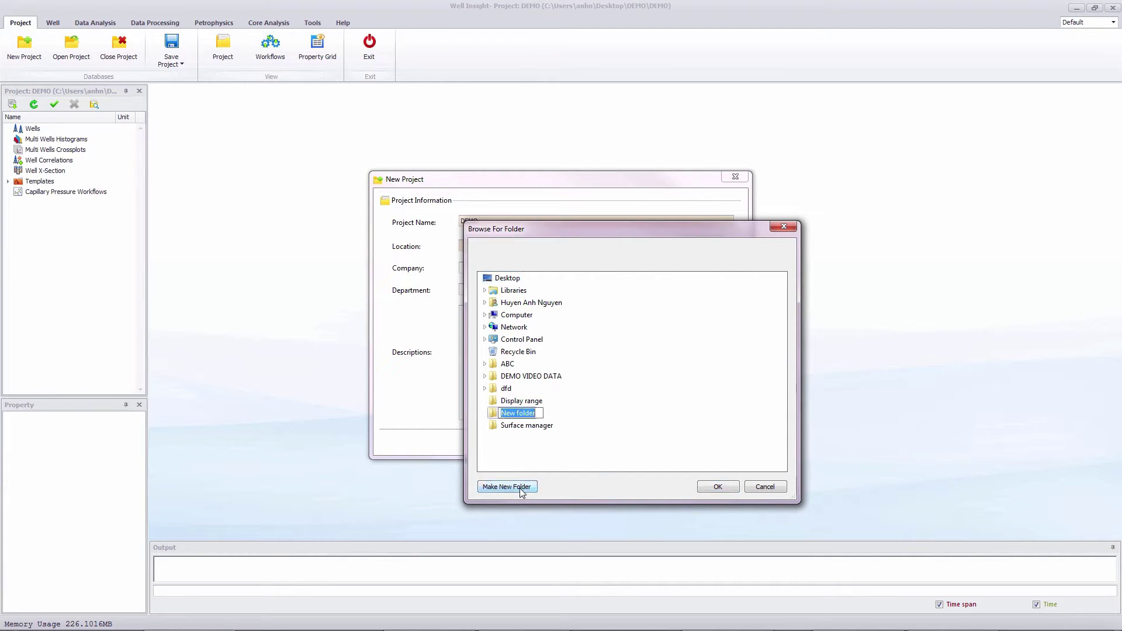
{"action": "type", "text": "DEMO"}
{"action": "key", "text": "Return"}
{"action": "left_click", "coordinate": [718, 486]}
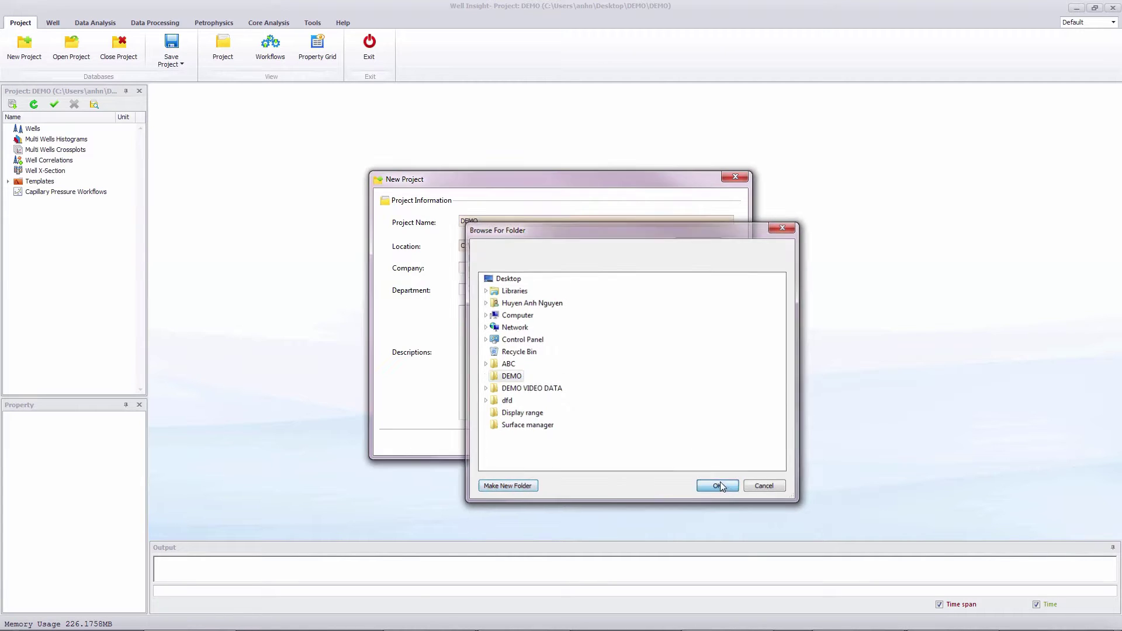
{"action": "left_click", "coordinate": [676, 442]}
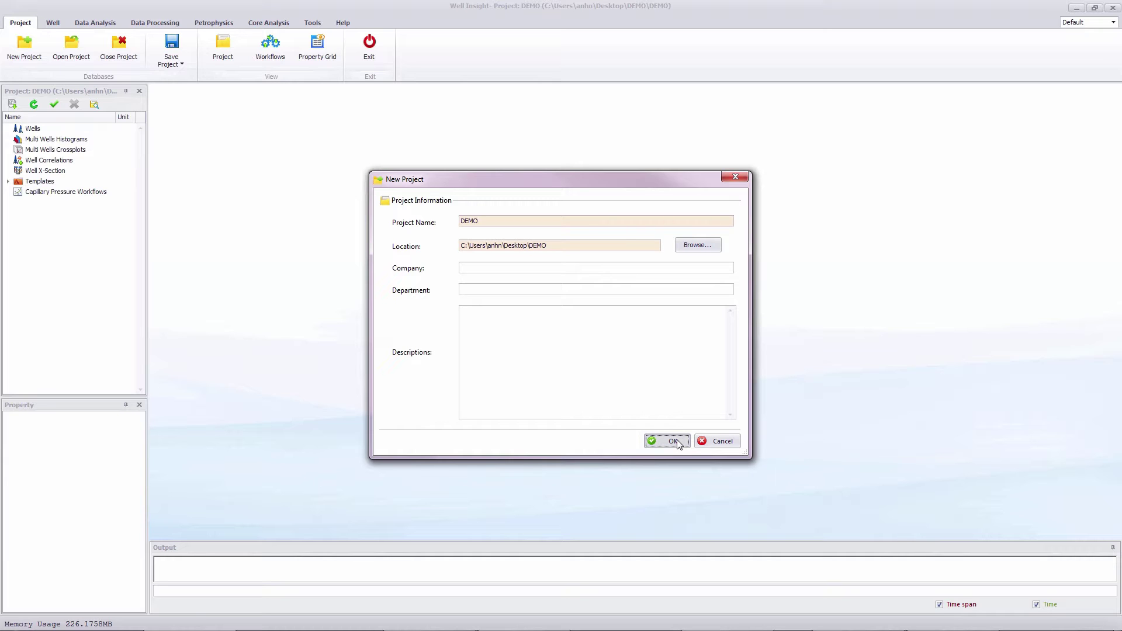
{"action": "left_click", "coordinate": [678, 443]}
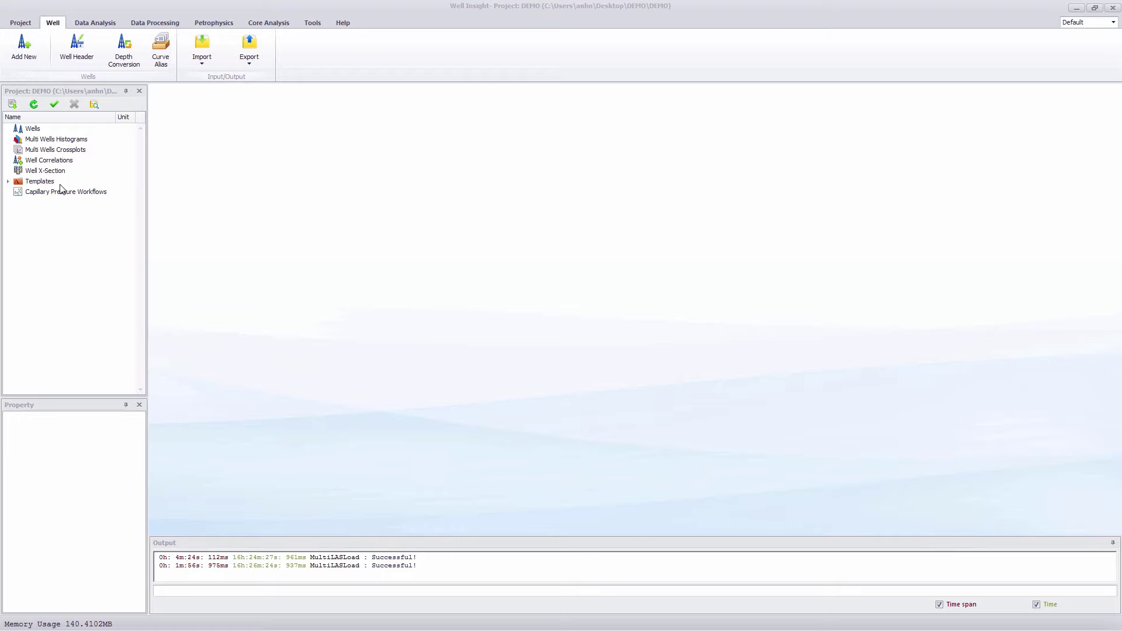
Step: Queue the files 1.las through 12.las from the TEST data folder for a multi-well LAS import
{"action": "left_click", "coordinate": [53, 30]}
{"action": "left_click", "coordinate": [199, 61]}
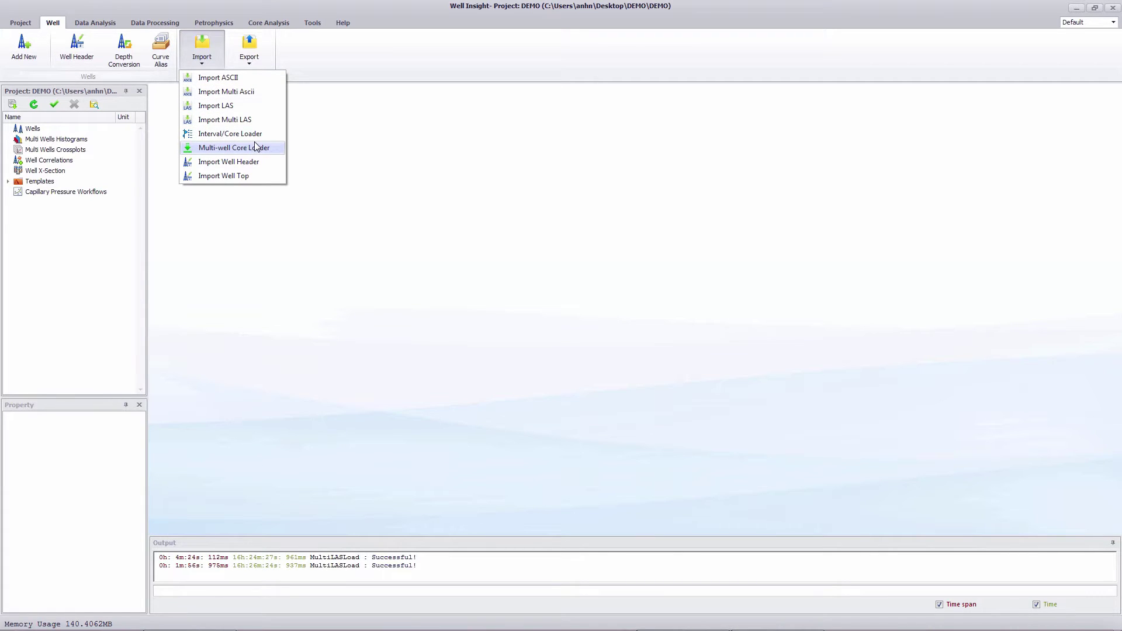
{"action": "left_click", "coordinate": [228, 120]}
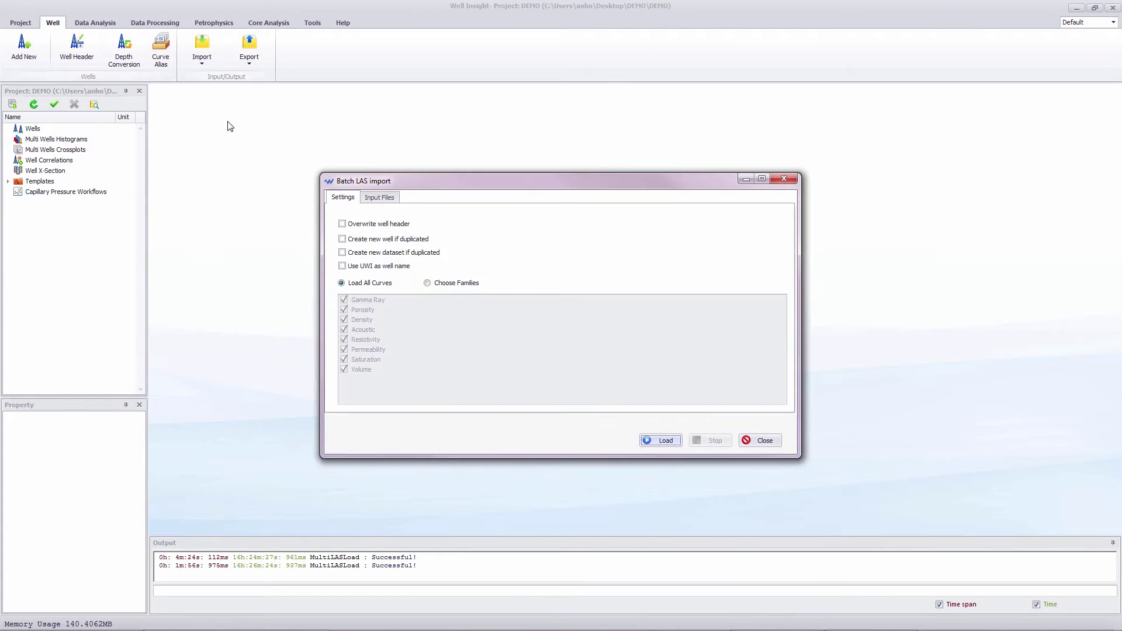
{"action": "left_click", "coordinate": [380, 198]}
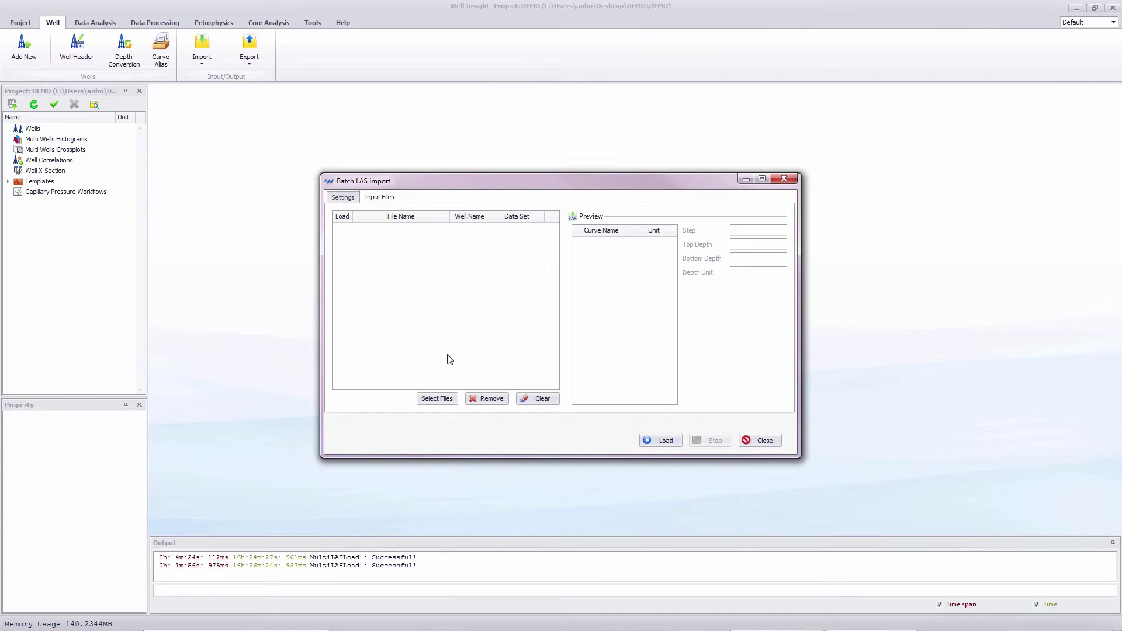
{"action": "left_click", "coordinate": [447, 398]}
{"action": "left_click", "coordinate": [462, 270]}
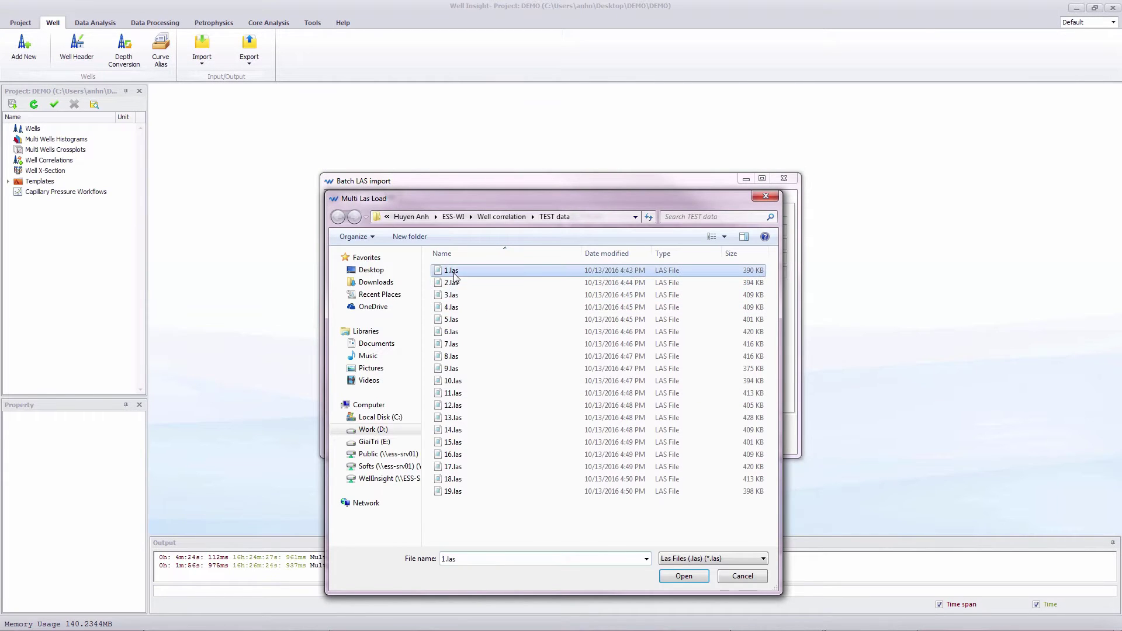
{"action": "left_click", "coordinate": [466, 408], "text": "shift"}
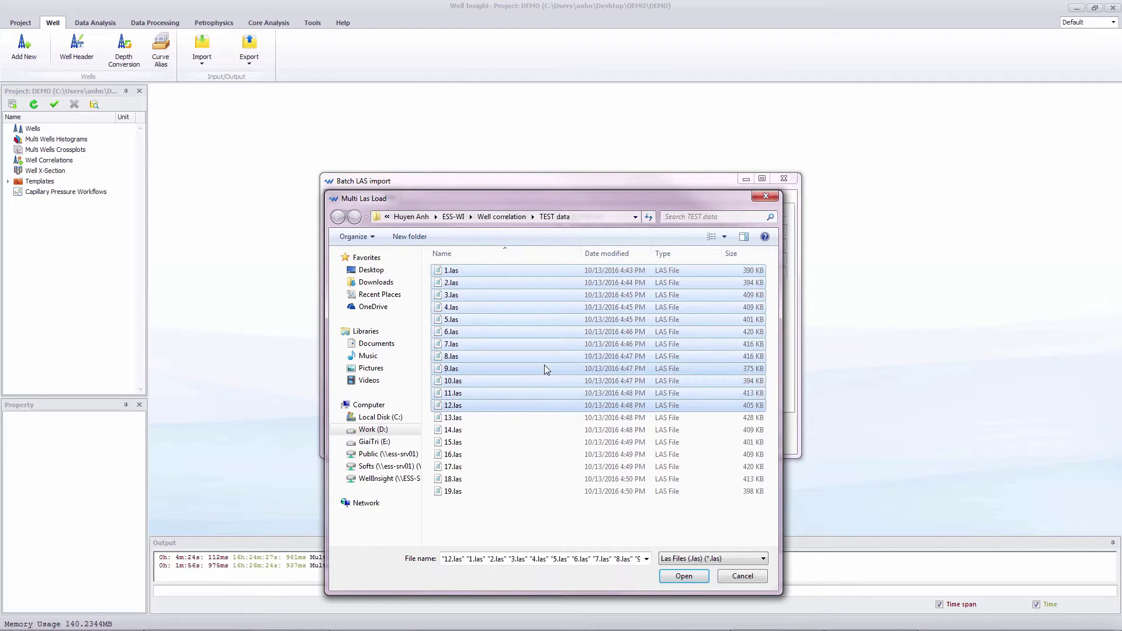
{"action": "left_click", "coordinate": [680, 575]}
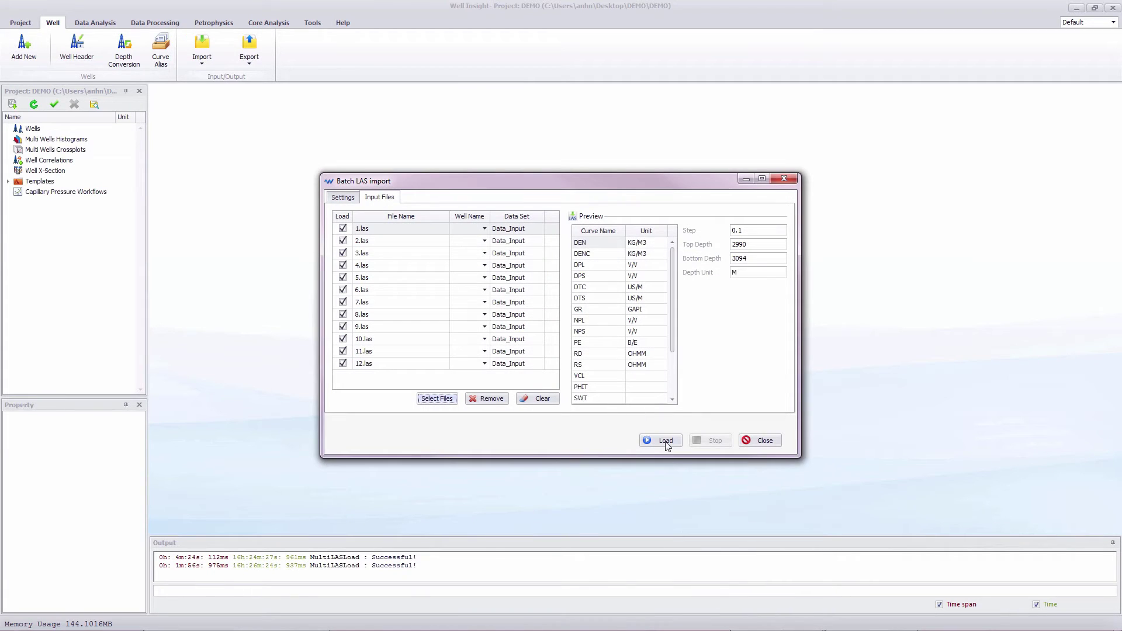
Step: Preview files 3.las, 2.las and 6.las, then load all the queued LAS files and close the batch import
{"action": "left_click", "coordinate": [405, 254]}
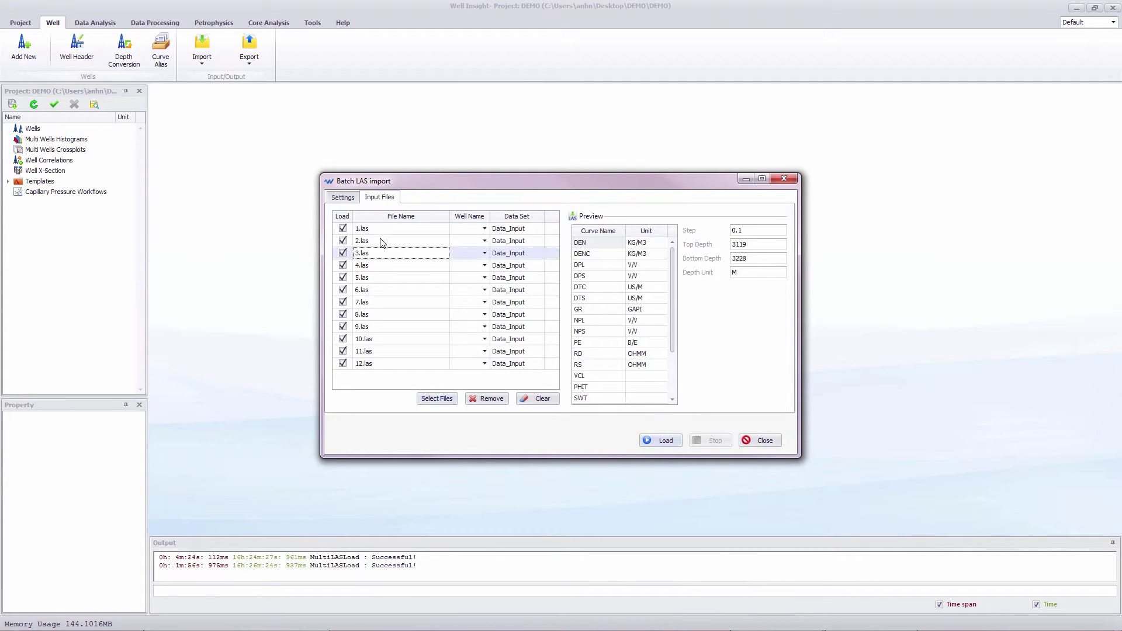
{"action": "left_click", "coordinate": [383, 241]}
{"action": "left_click", "coordinate": [384, 292]}
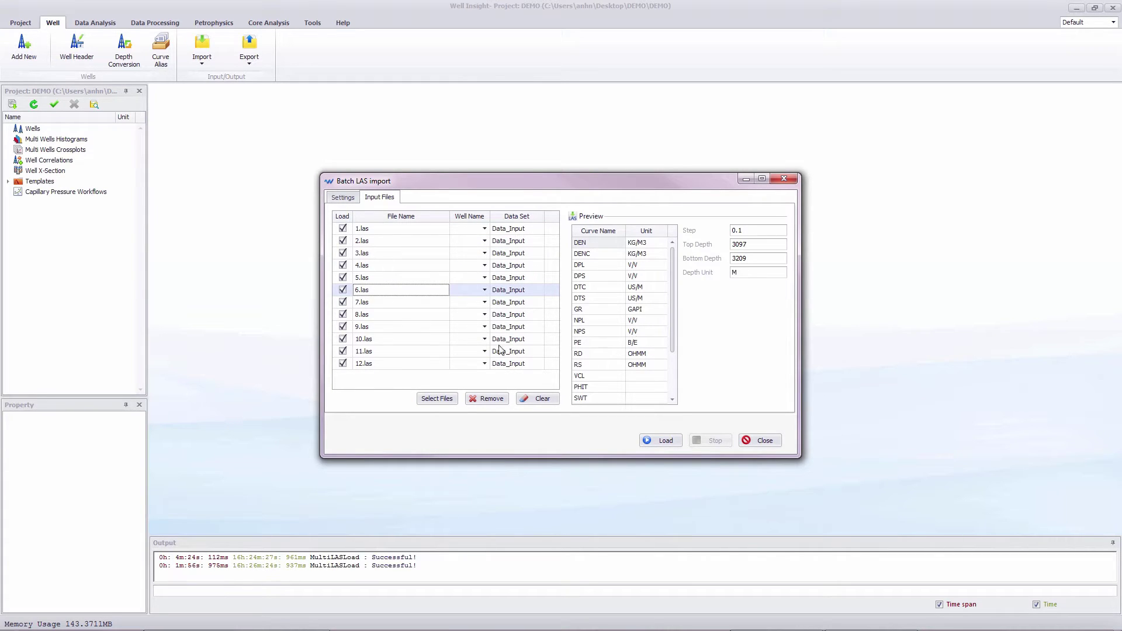
{"action": "left_click", "coordinate": [673, 445]}
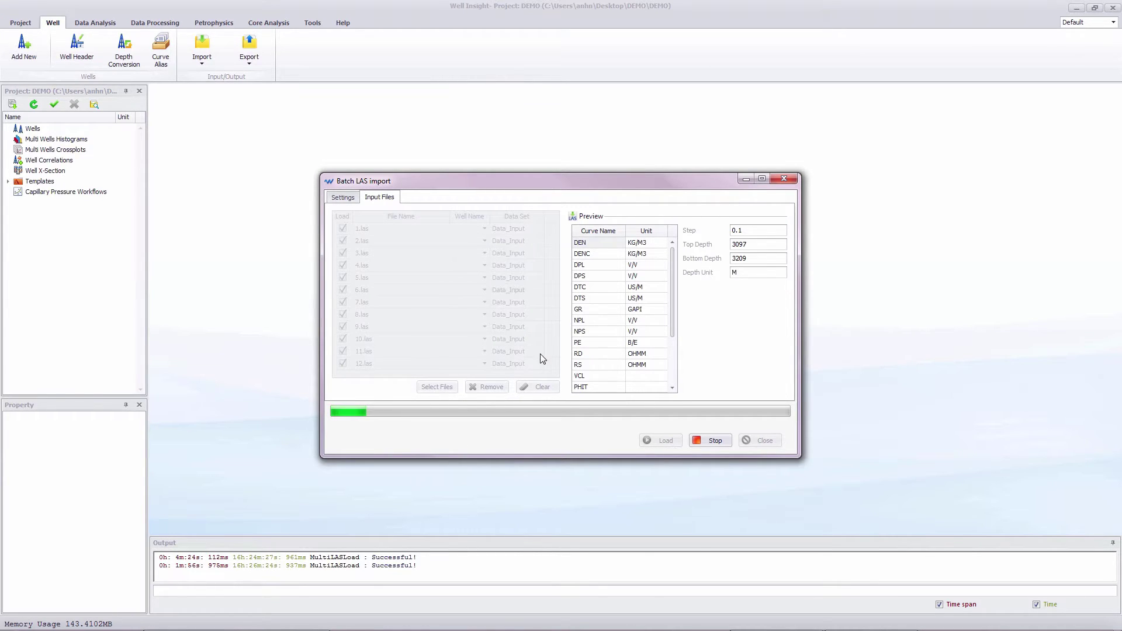
{"action": "left_click", "coordinate": [350, 200]}
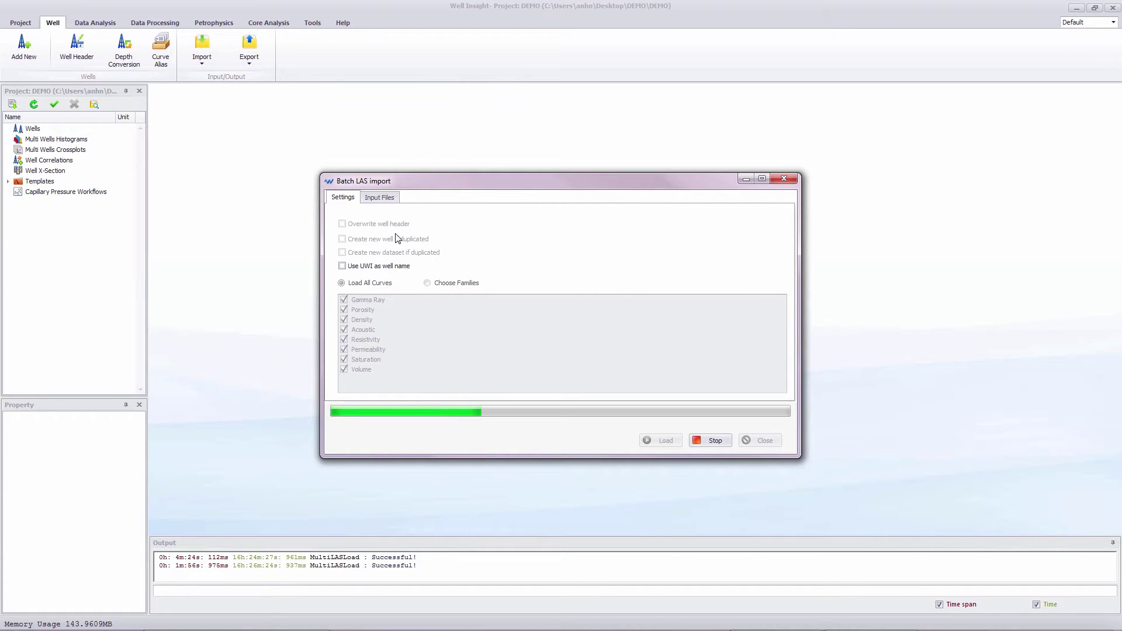
{"action": "left_click", "coordinate": [388, 202]}
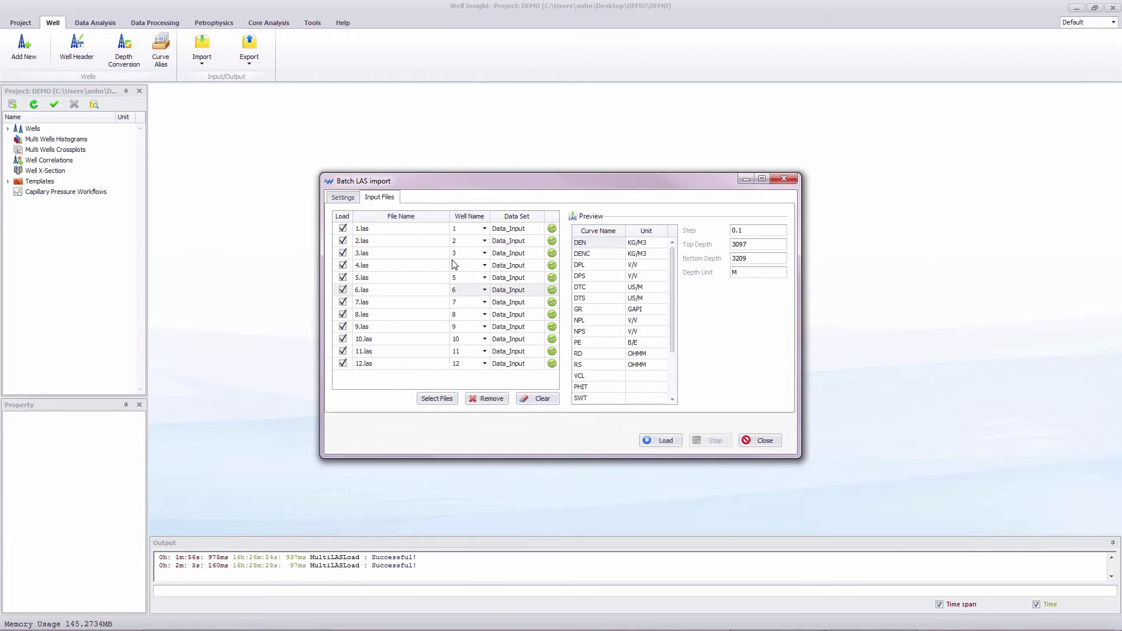
{"action": "left_click", "coordinate": [746, 440]}
Step: Expand the Wells list and well 1 to examine its contents, depth properties and available commands
{"action": "left_click", "coordinate": [8, 130]}
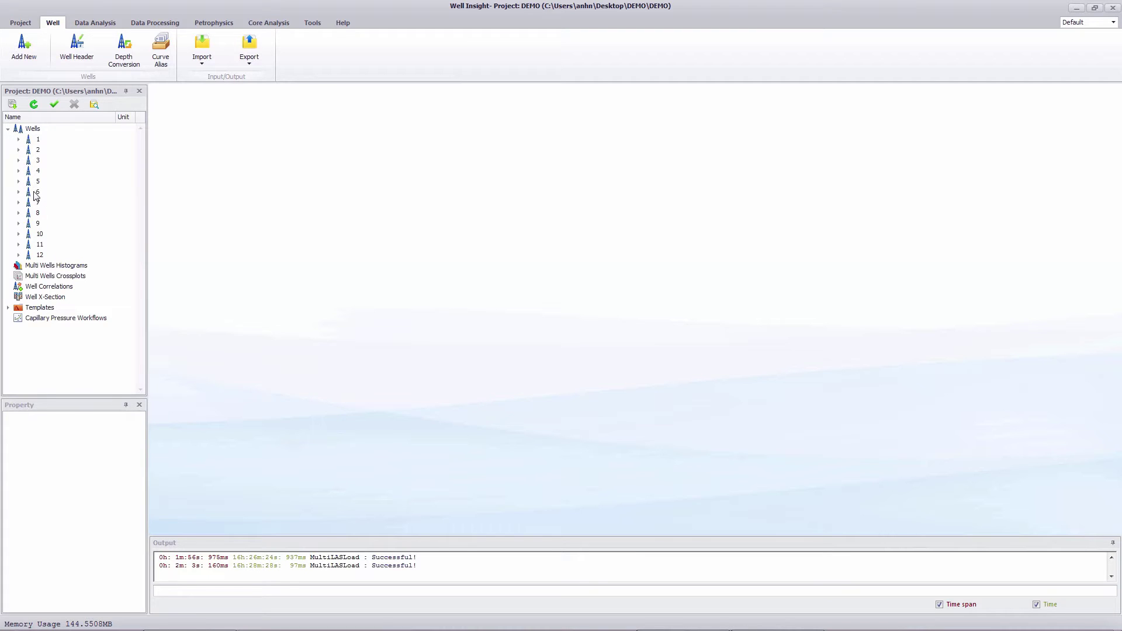
{"action": "left_click", "coordinate": [18, 139]}
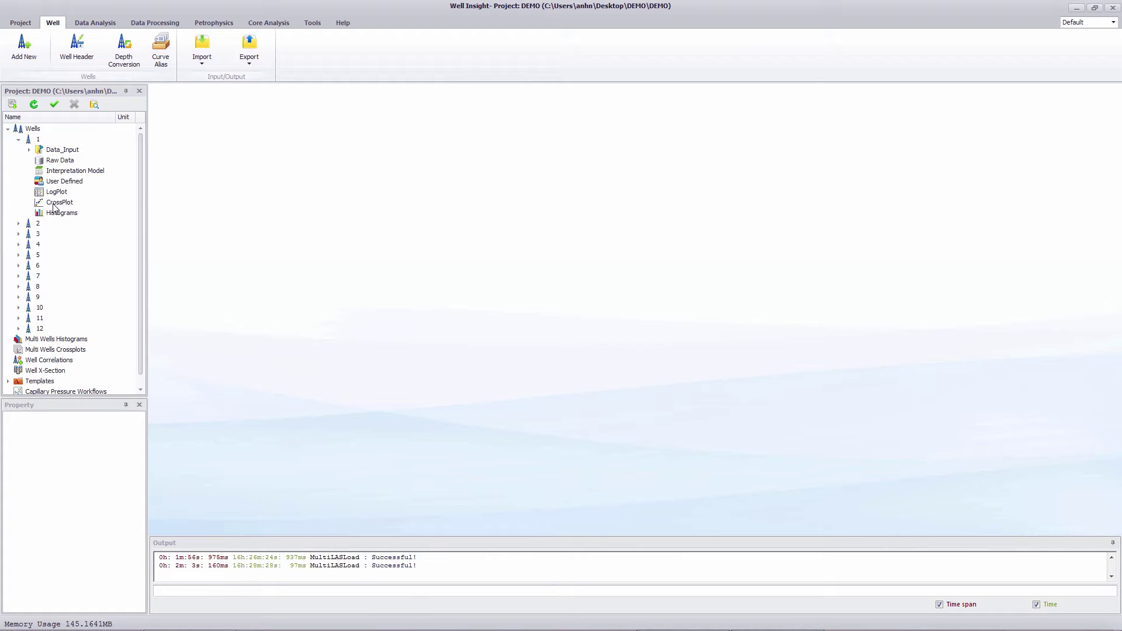
{"action": "left_click", "coordinate": [42, 141]}
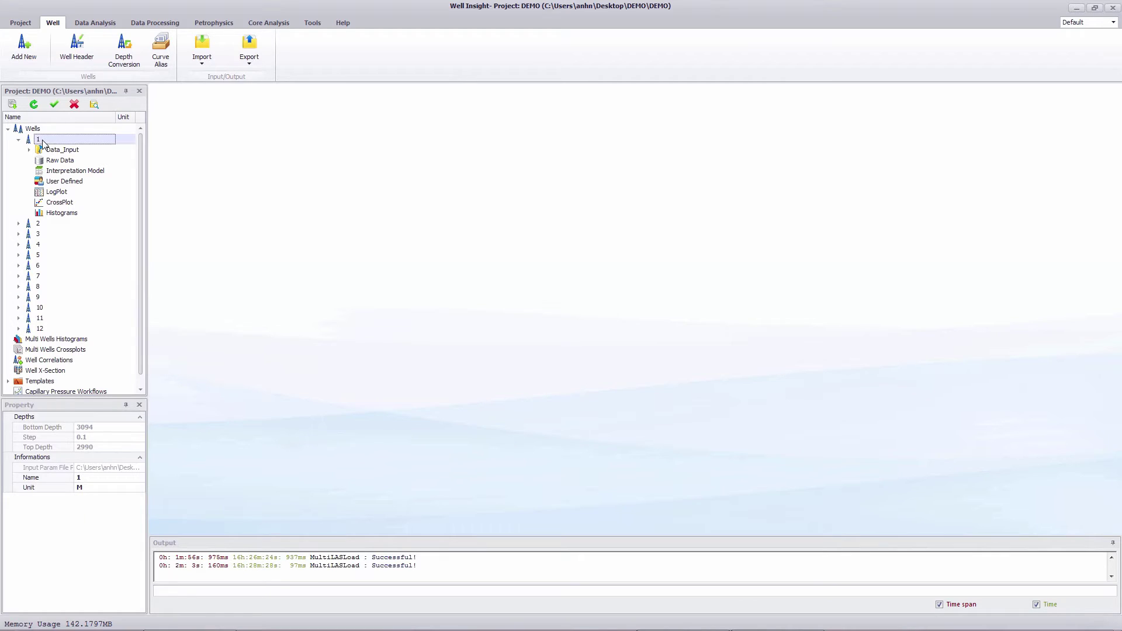
{"action": "right_click", "coordinate": [43, 144]}
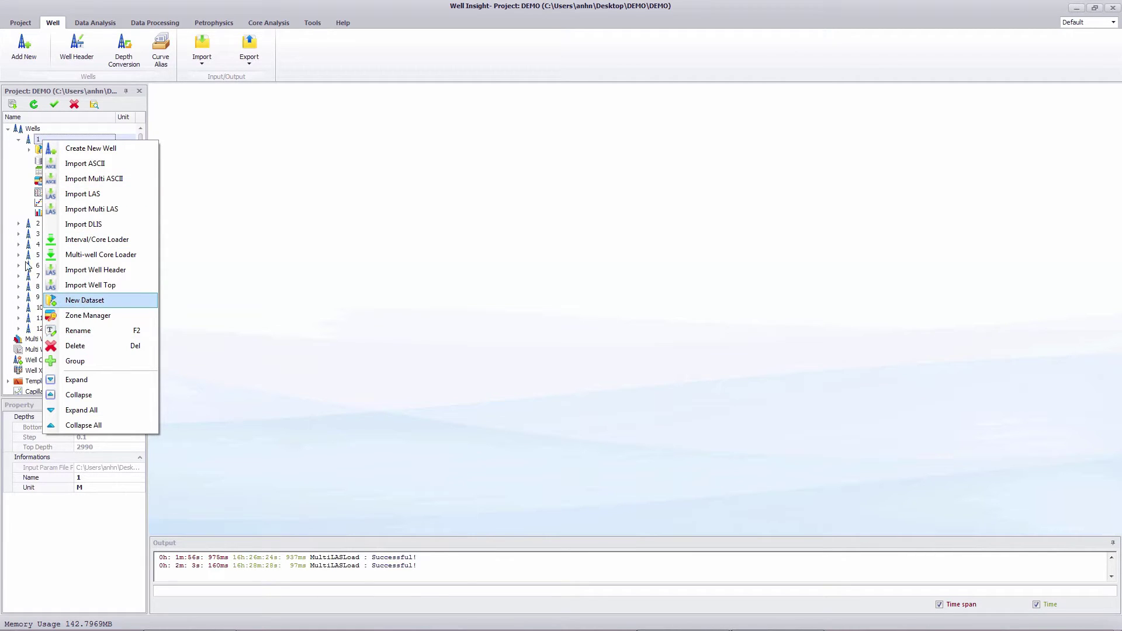
{"action": "left_click", "coordinate": [22, 199]}
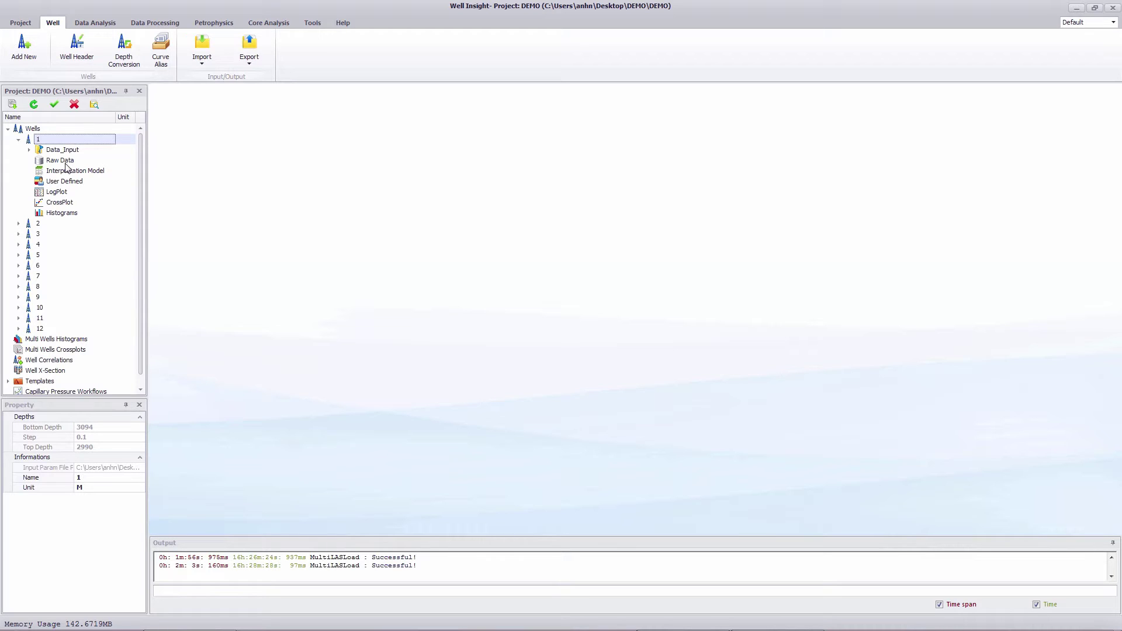
{"action": "left_click", "coordinate": [66, 182]}
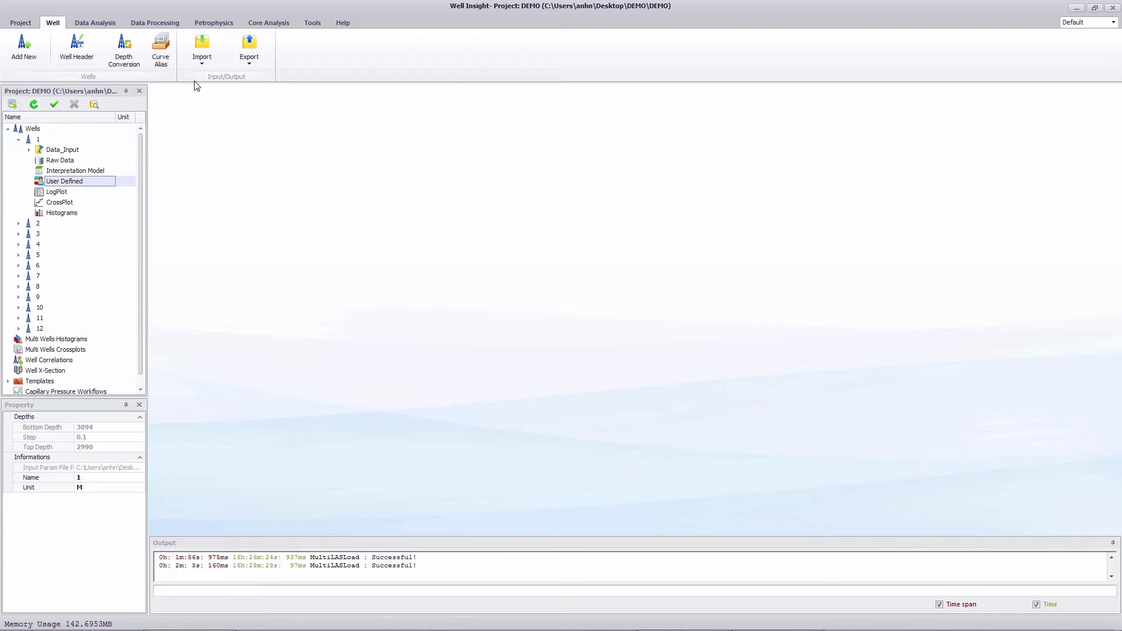
Step: Start a well top import from ExportTopsToColumns.csv and enlarge the import window to show all its columns
{"action": "left_click", "coordinate": [202, 56]}
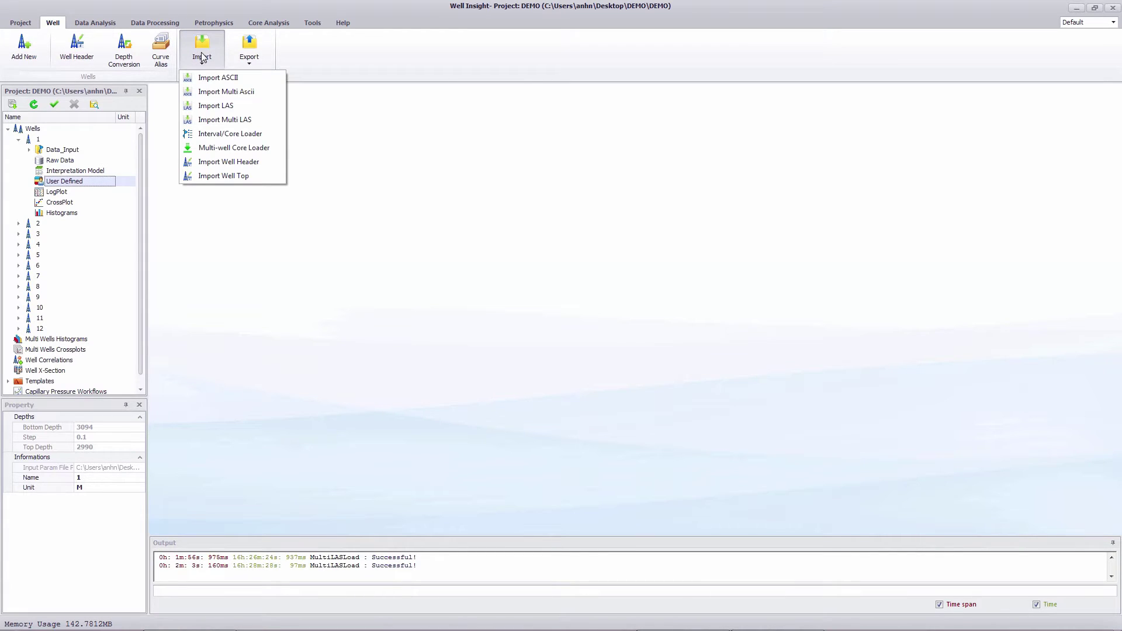
{"action": "left_click", "coordinate": [251, 174]}
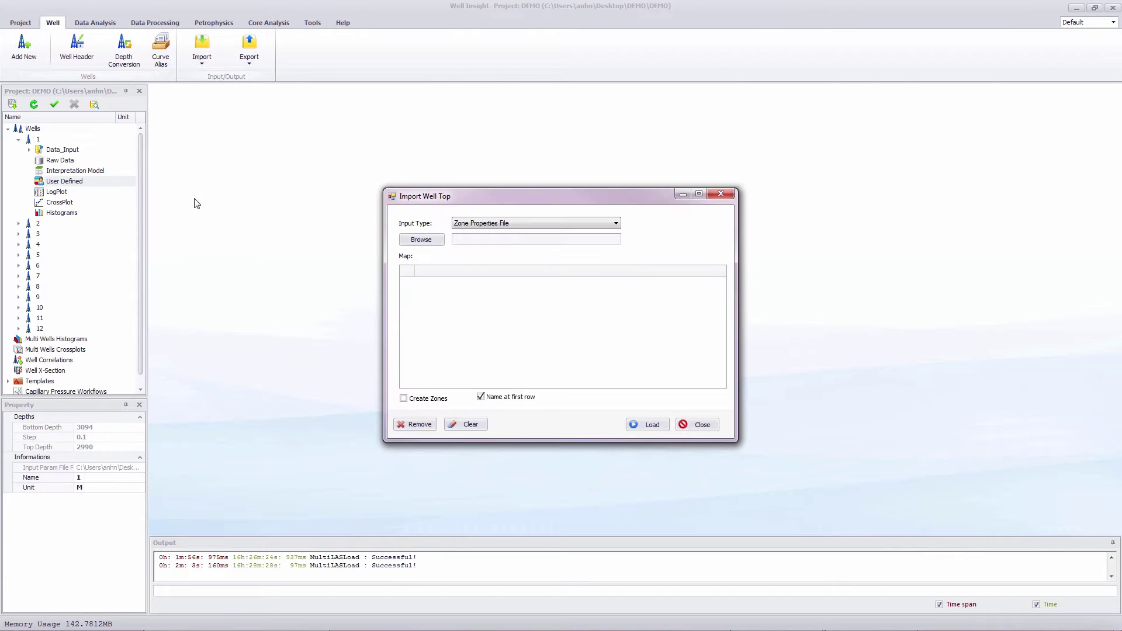
{"action": "left_click", "coordinate": [438, 242]}
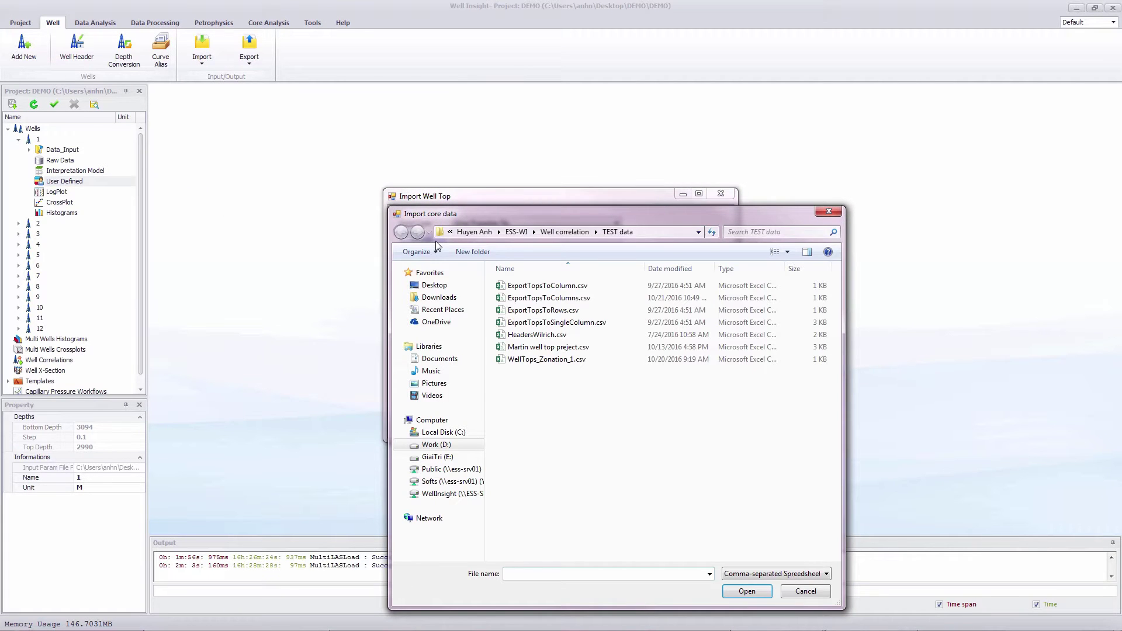
{"action": "double_click", "coordinate": [590, 297]}
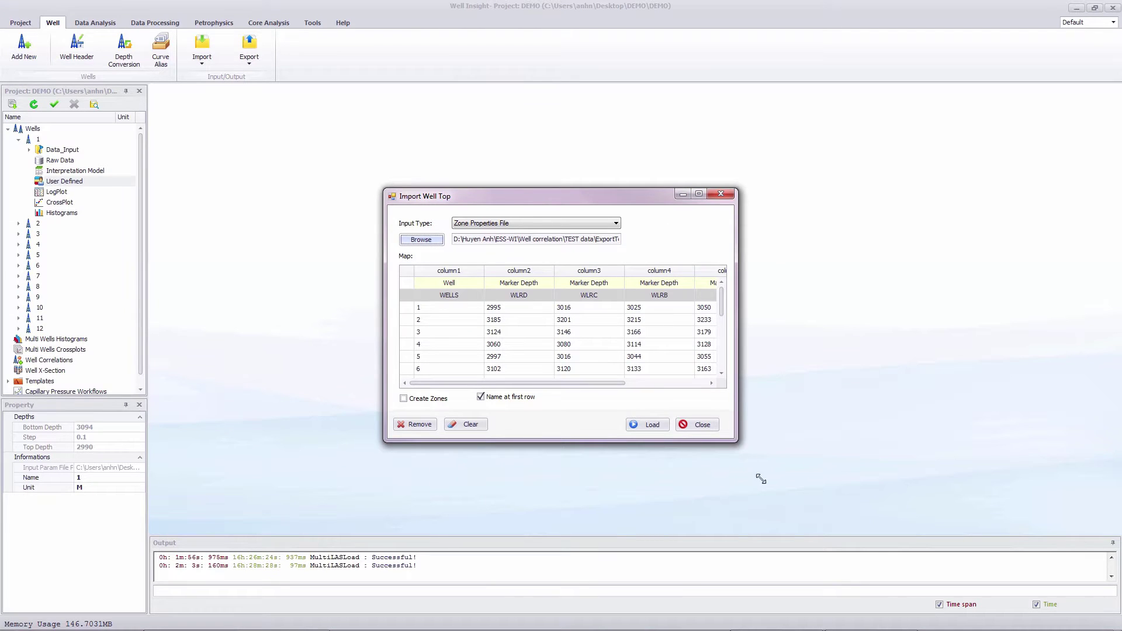
{"action": "left_click_drag", "start_coordinate": [737, 442], "coordinate": [858, 576]}
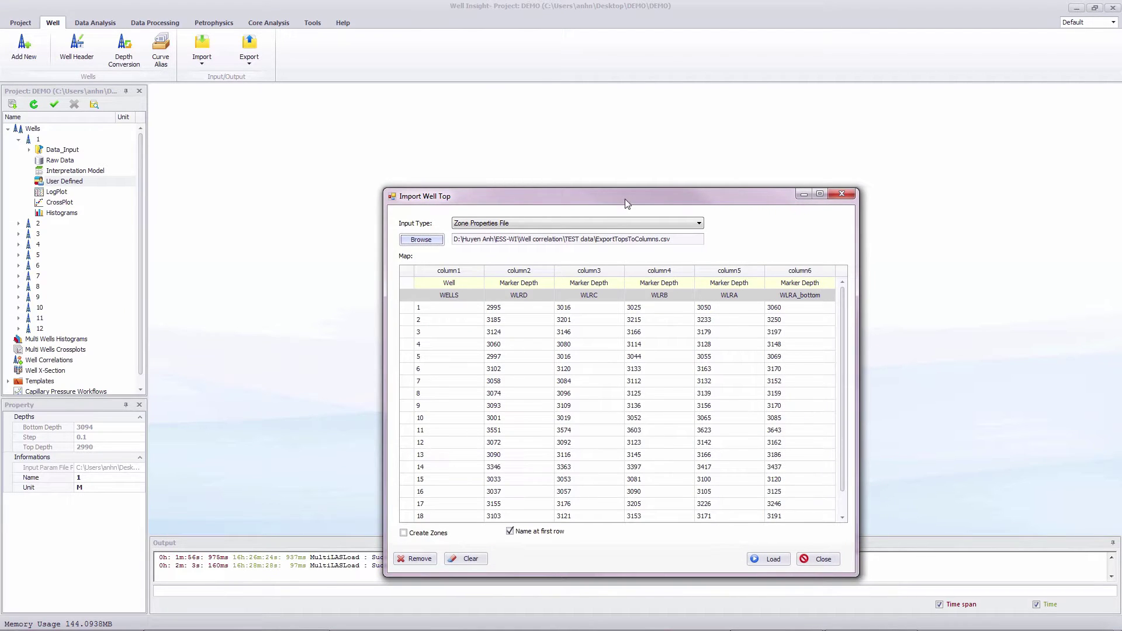
{"action": "left_click_drag", "start_coordinate": [627, 202], "coordinate": [556, 84]}
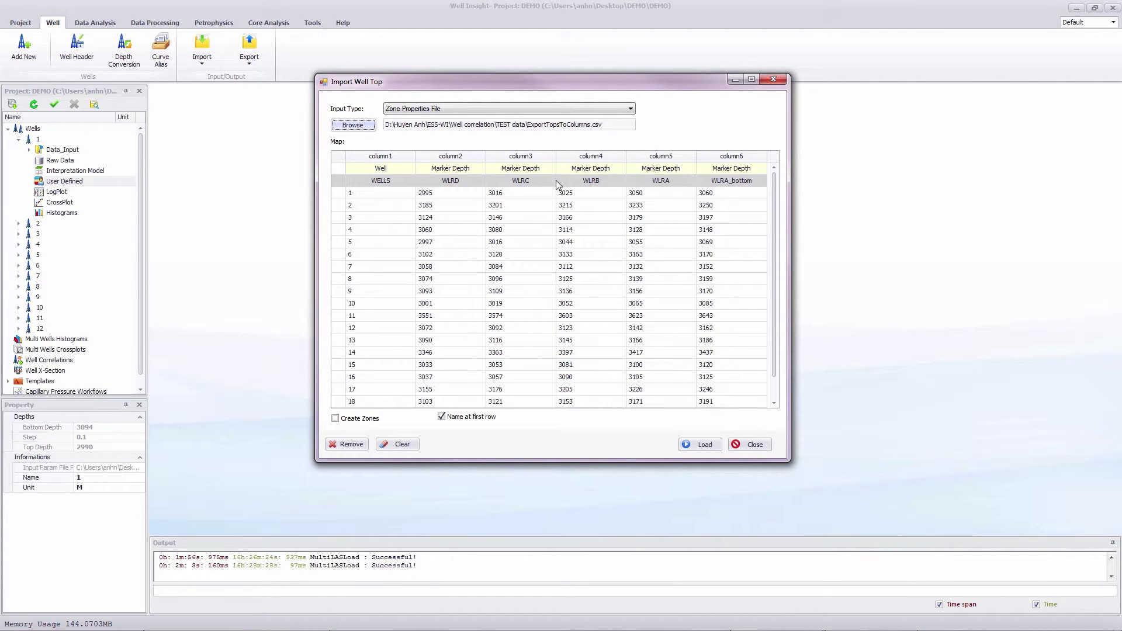
Step: Load the well tops with column1 mapped as Well, column2 as Marker Depth, and zone creation enabled
{"action": "left_click", "coordinate": [391, 170]}
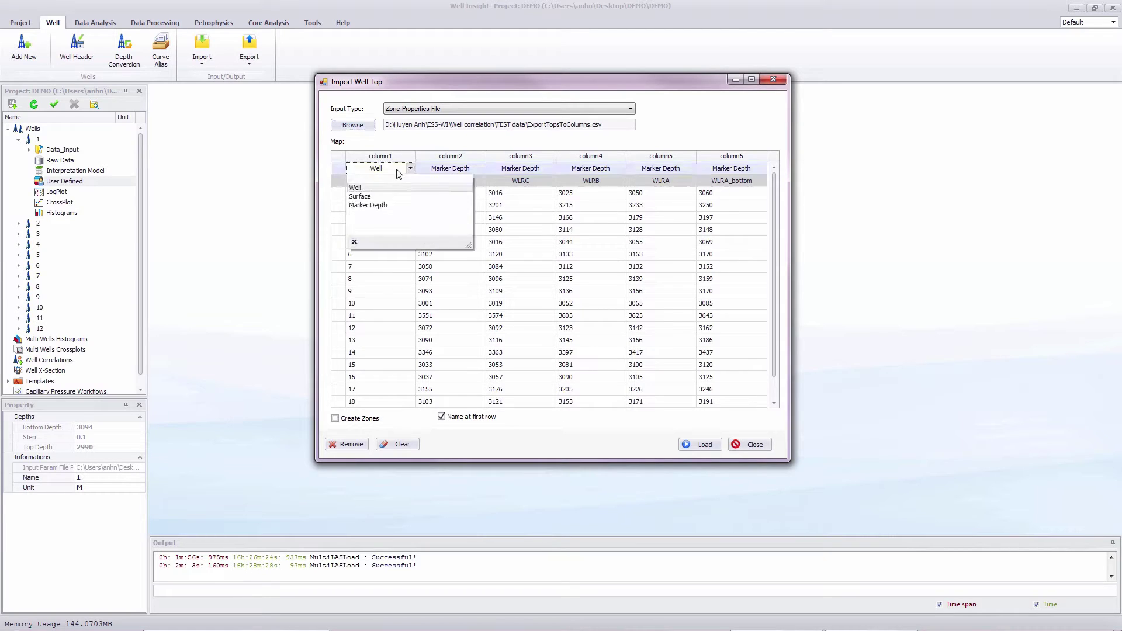
{"action": "left_click", "coordinate": [387, 188]}
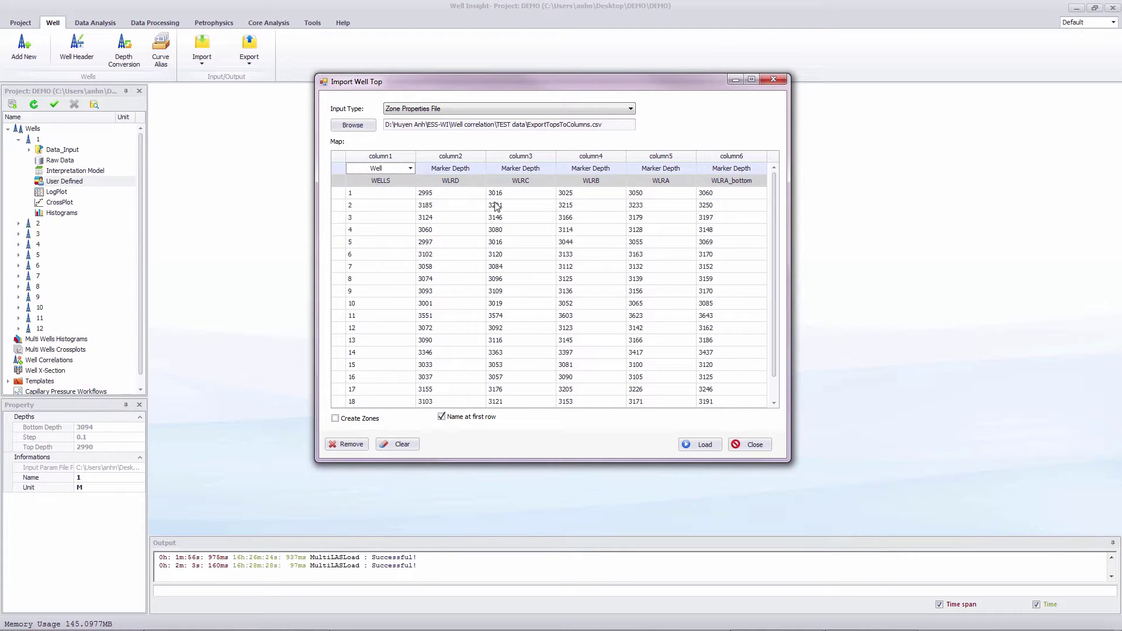
{"action": "left_click", "coordinate": [459, 169]}
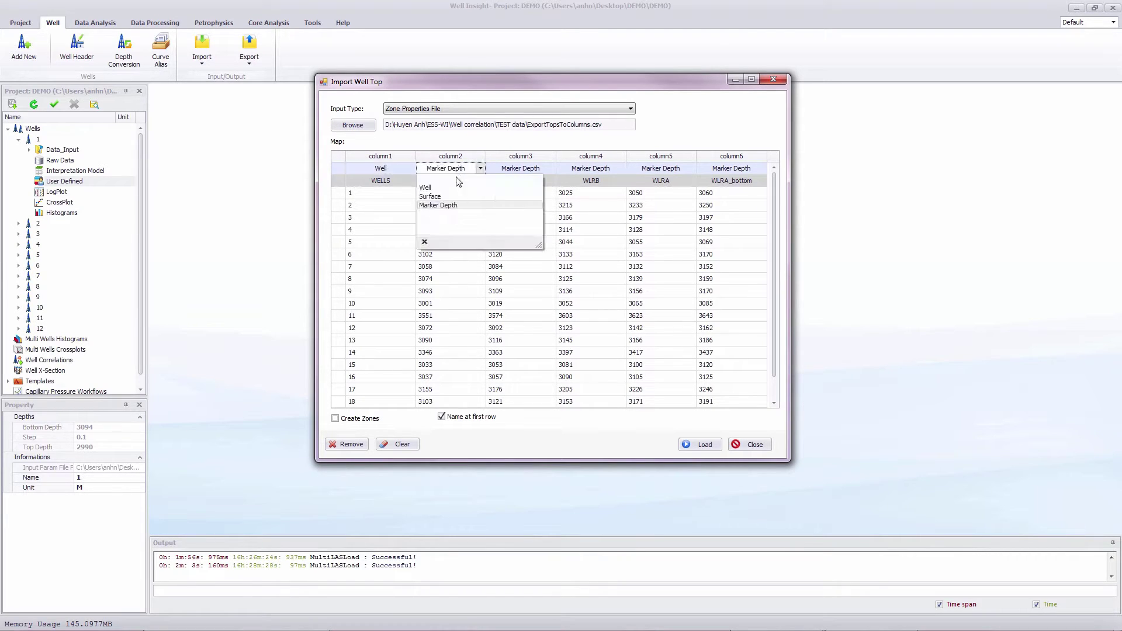
{"action": "left_click", "coordinate": [456, 205]}
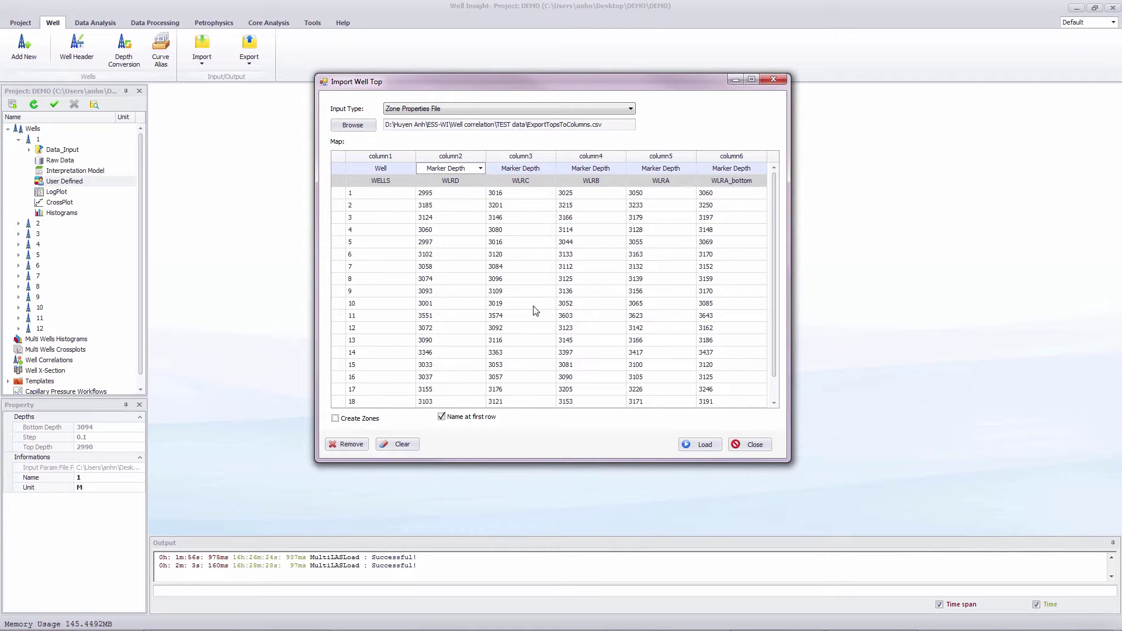
{"action": "left_click", "coordinate": [343, 419]}
{"action": "left_click", "coordinate": [704, 445]}
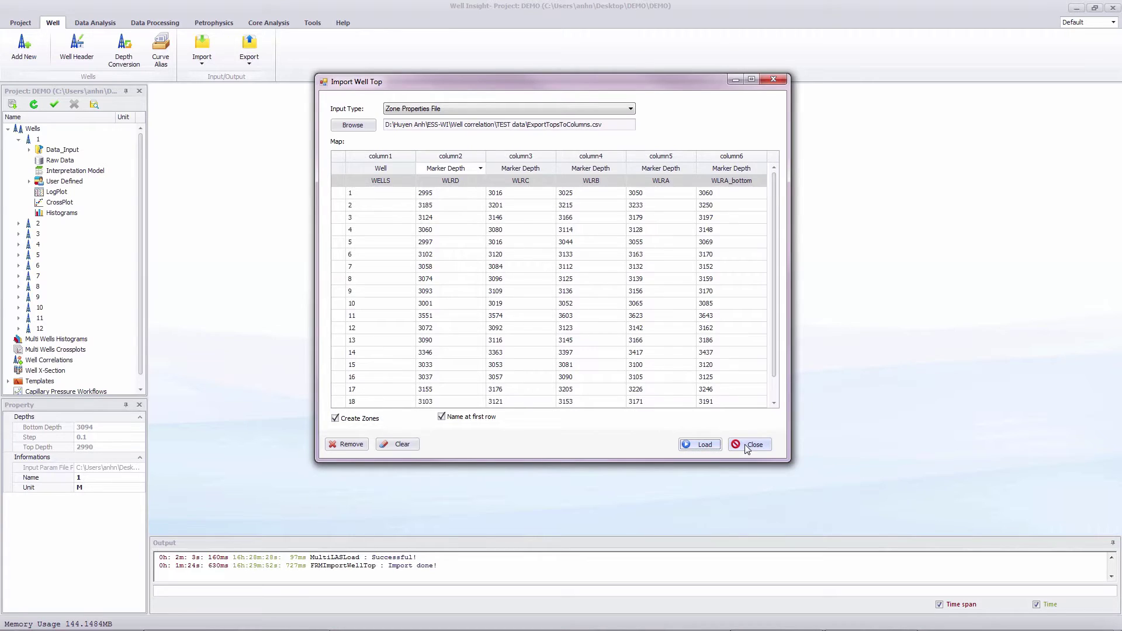
Step: Close the well top import and open the Zone Manager for well 1's user-defined zones
{"action": "left_click", "coordinate": [749, 446]}
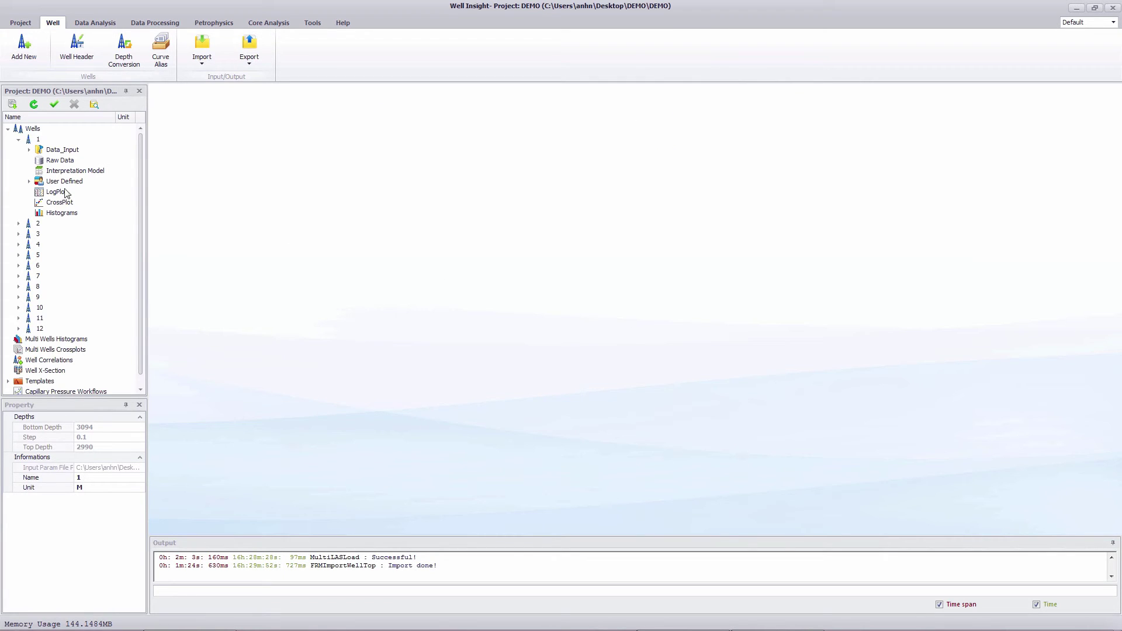
{"action": "left_click", "coordinate": [29, 181]}
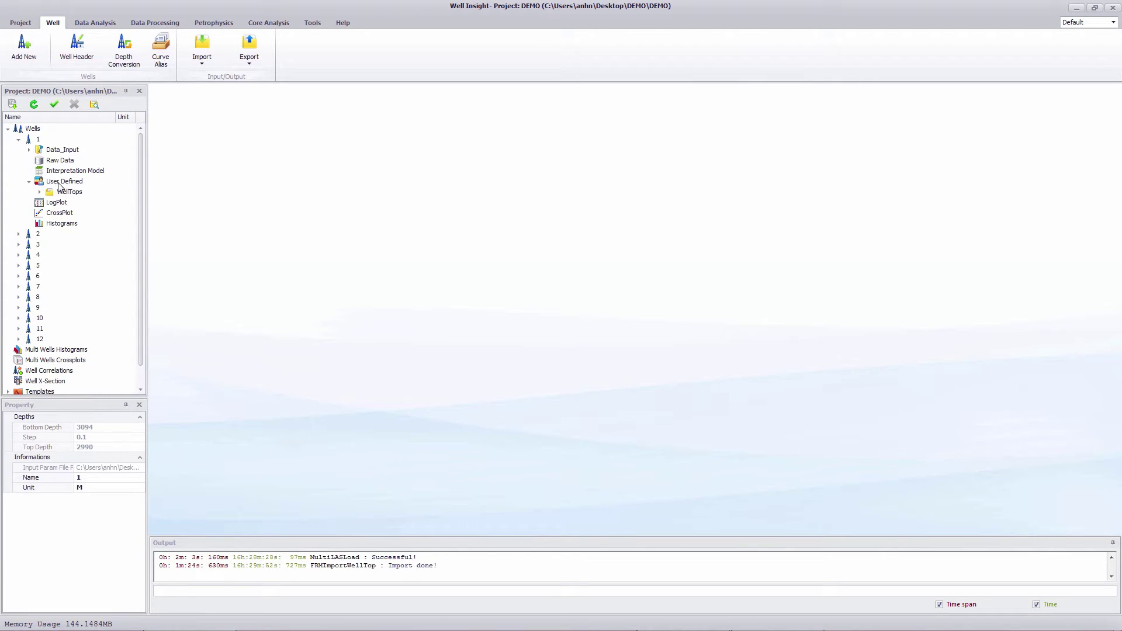
{"action": "left_click", "coordinate": [58, 183]}
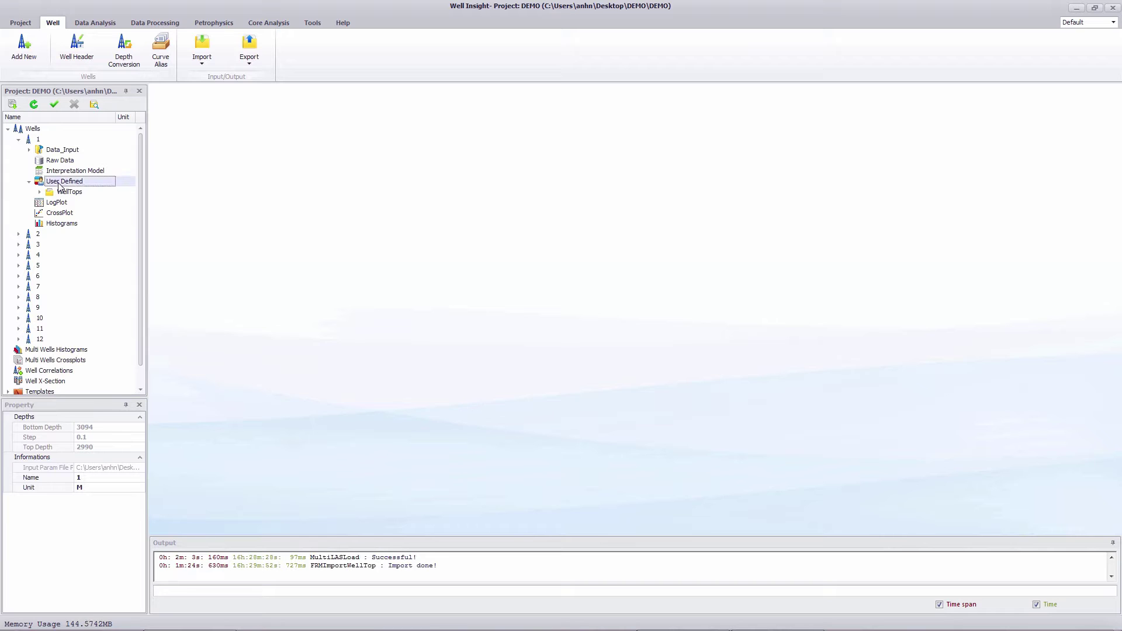
{"action": "right_click", "coordinate": [60, 186]}
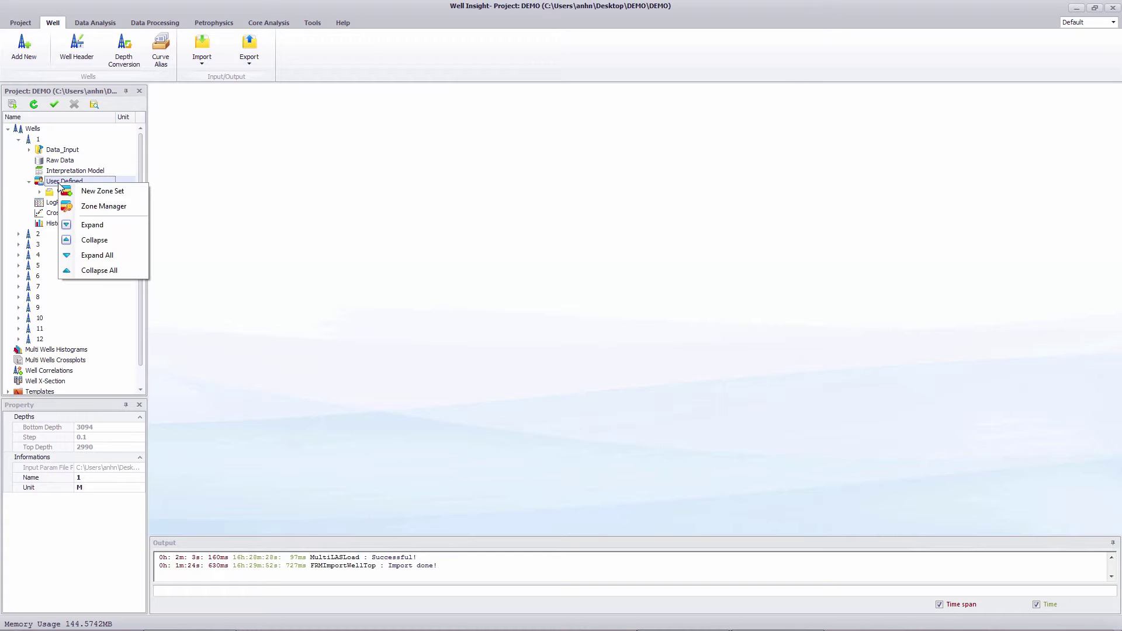
{"action": "left_click", "coordinate": [94, 205]}
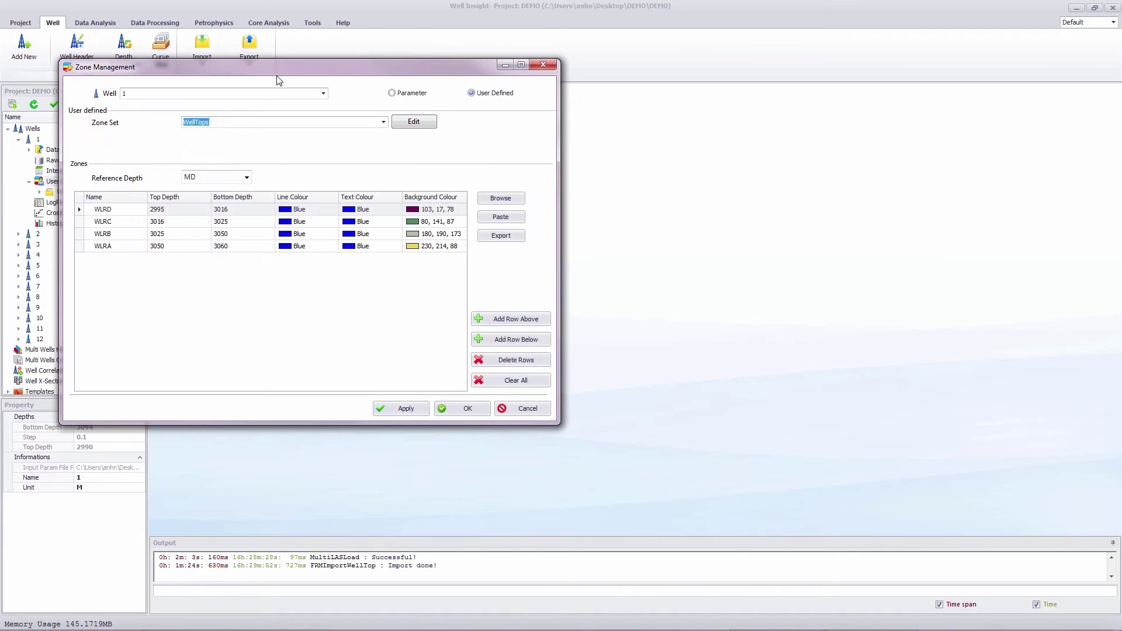
{"action": "left_click_drag", "start_coordinate": [279, 78], "coordinate": [500, 94]}
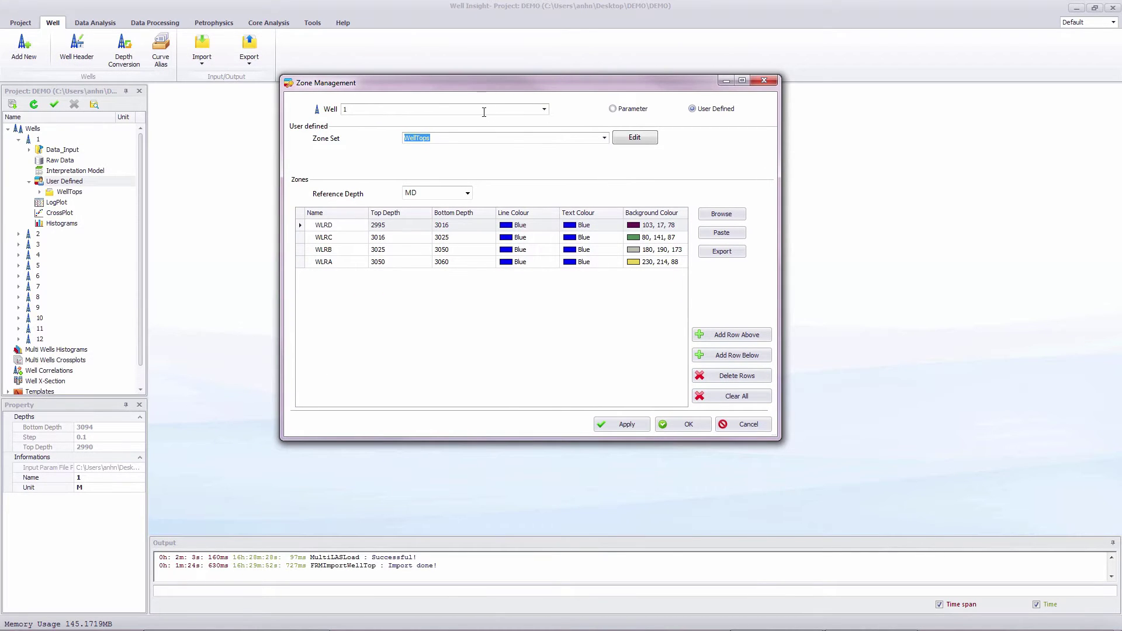
Step: Review the WellTops zone set of well 4 and then of well 10 in Zone Management
{"action": "left_click", "coordinate": [543, 109]}
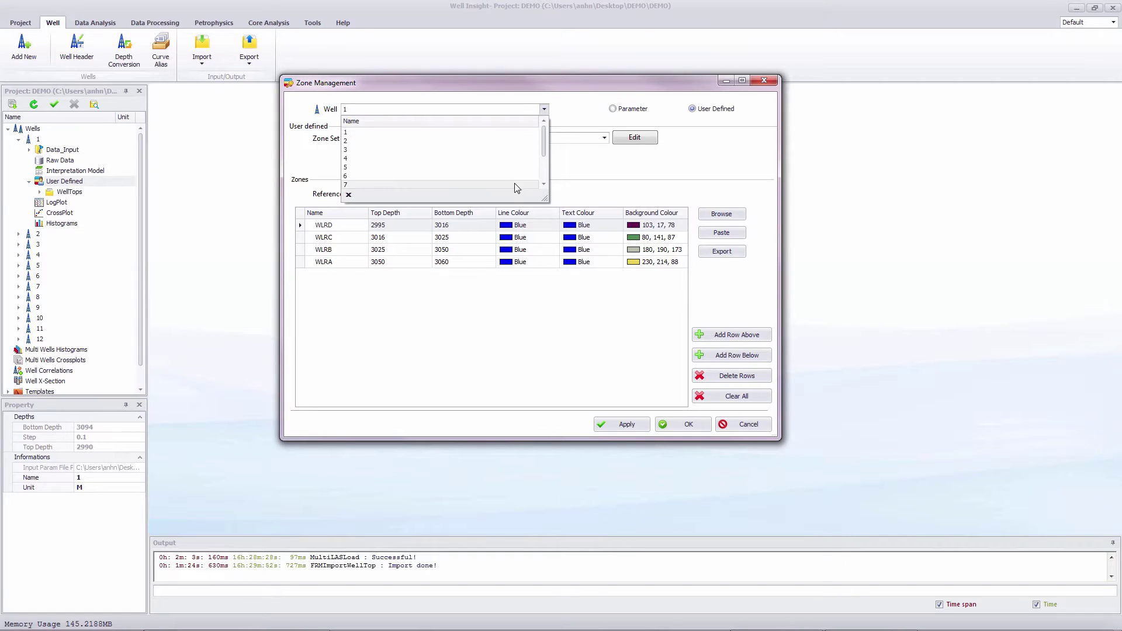
{"action": "left_click", "coordinate": [503, 159]}
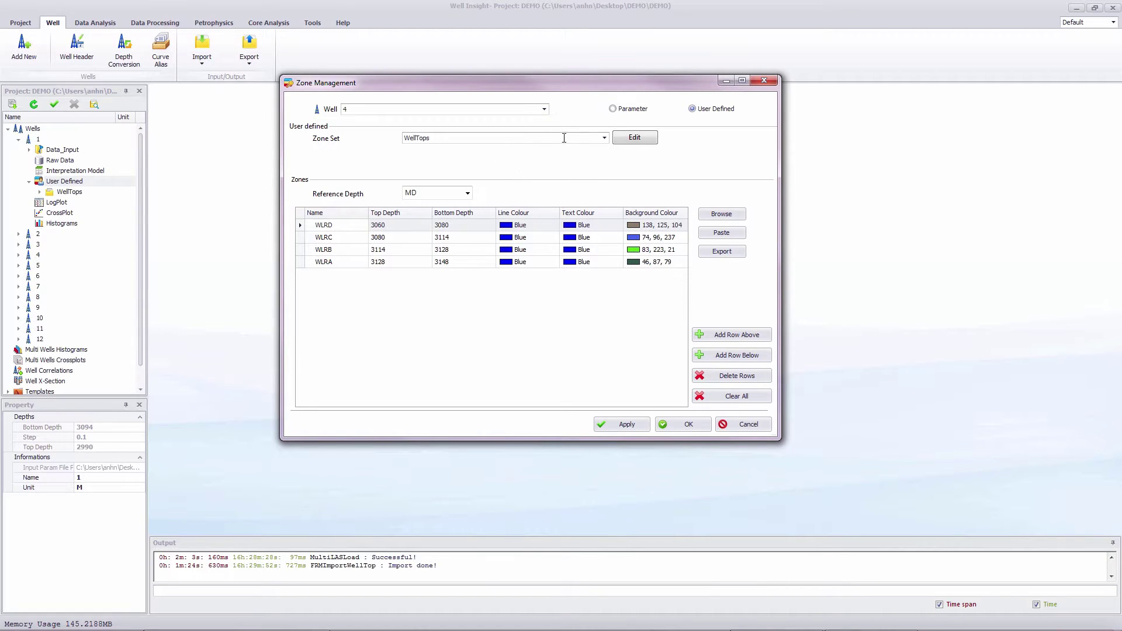
{"action": "left_click", "coordinate": [541, 110]}
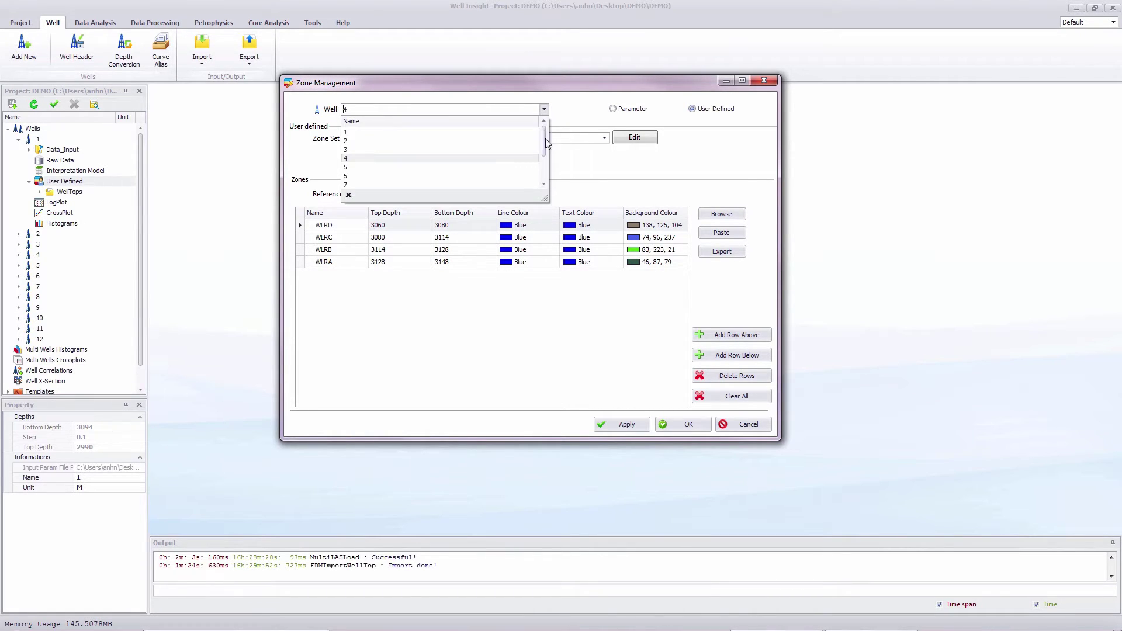
{"action": "left_click", "coordinate": [500, 184]}
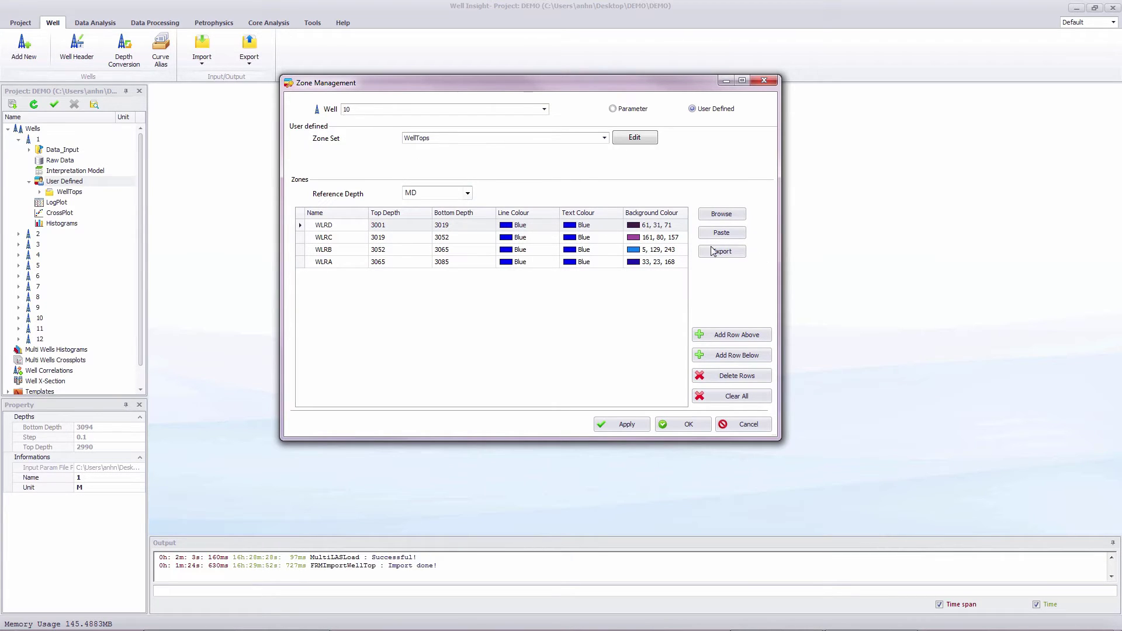
Step: Check which file types well 10's zones can be exported to, cancel the export, and close Zone Management
{"action": "left_click", "coordinate": [728, 252]}
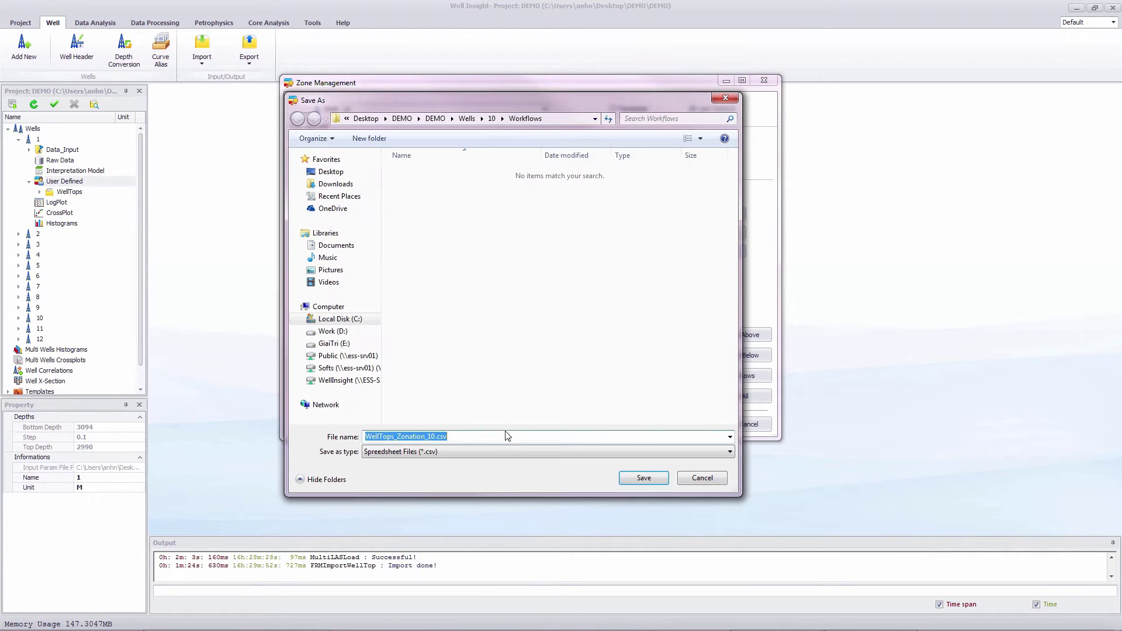
{"action": "left_click", "coordinate": [499, 453]}
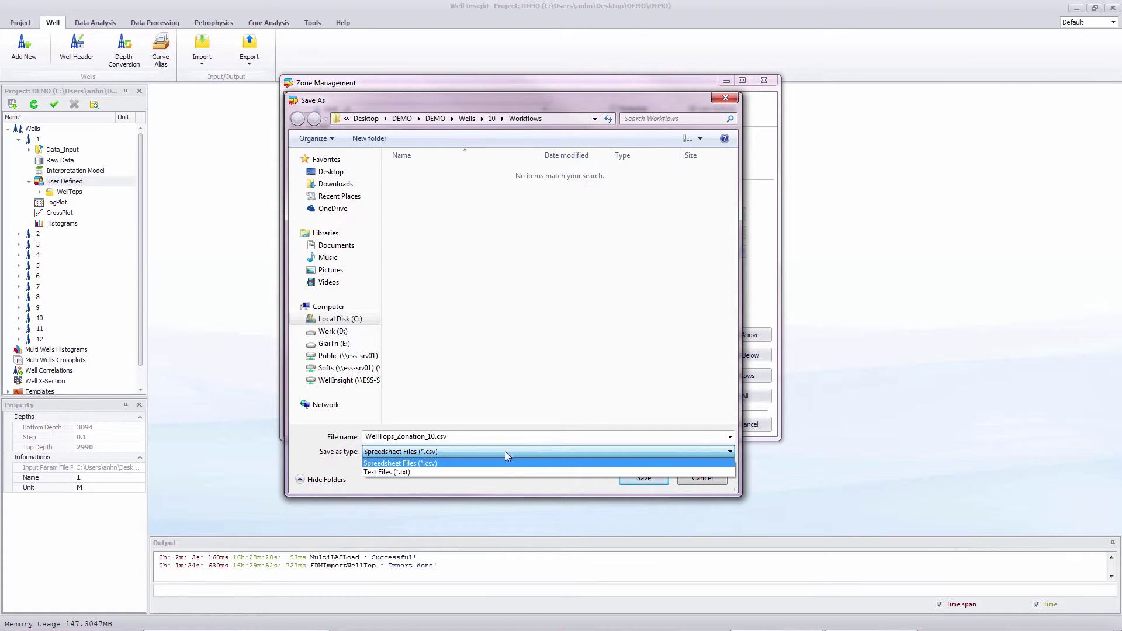
{"action": "left_click", "coordinate": [722, 102]}
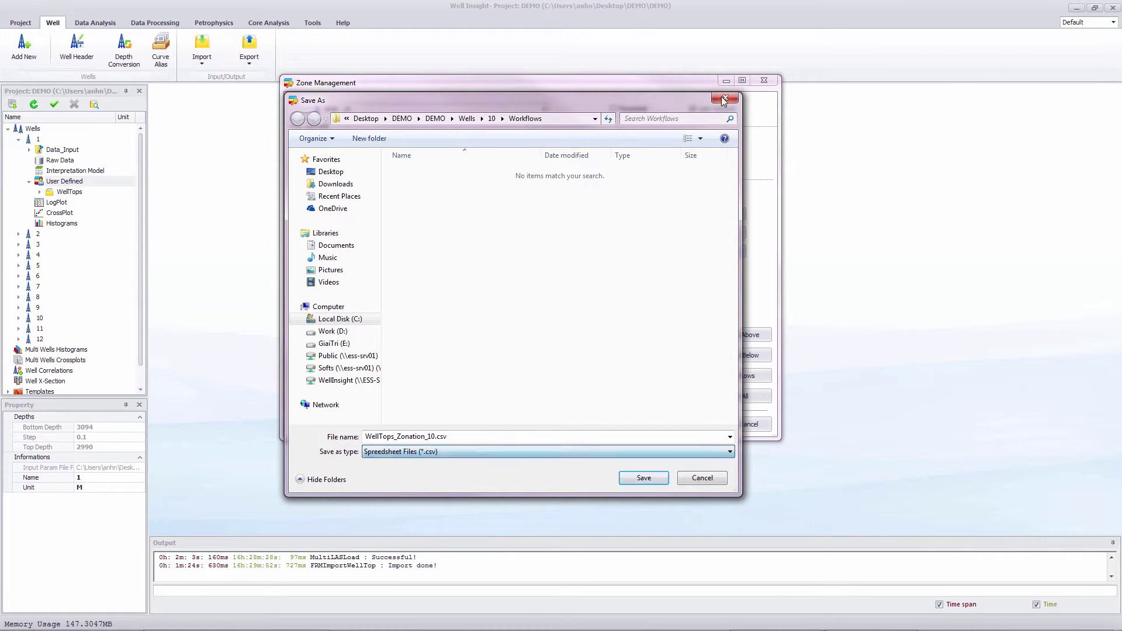
{"action": "left_click", "coordinate": [725, 103]}
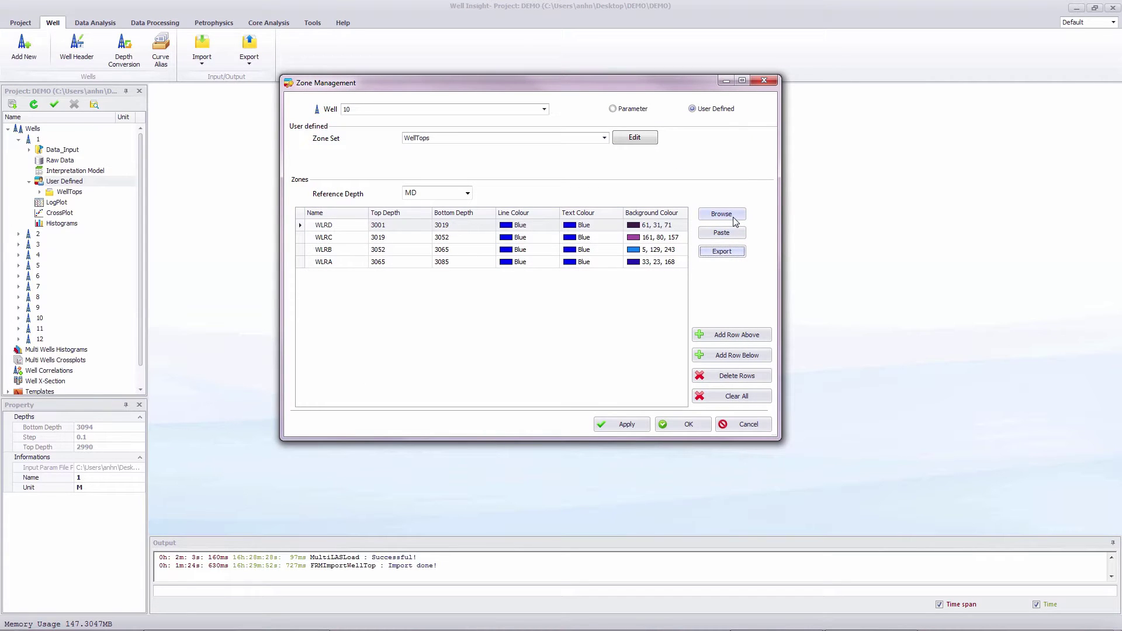
{"action": "left_click", "coordinate": [694, 426]}
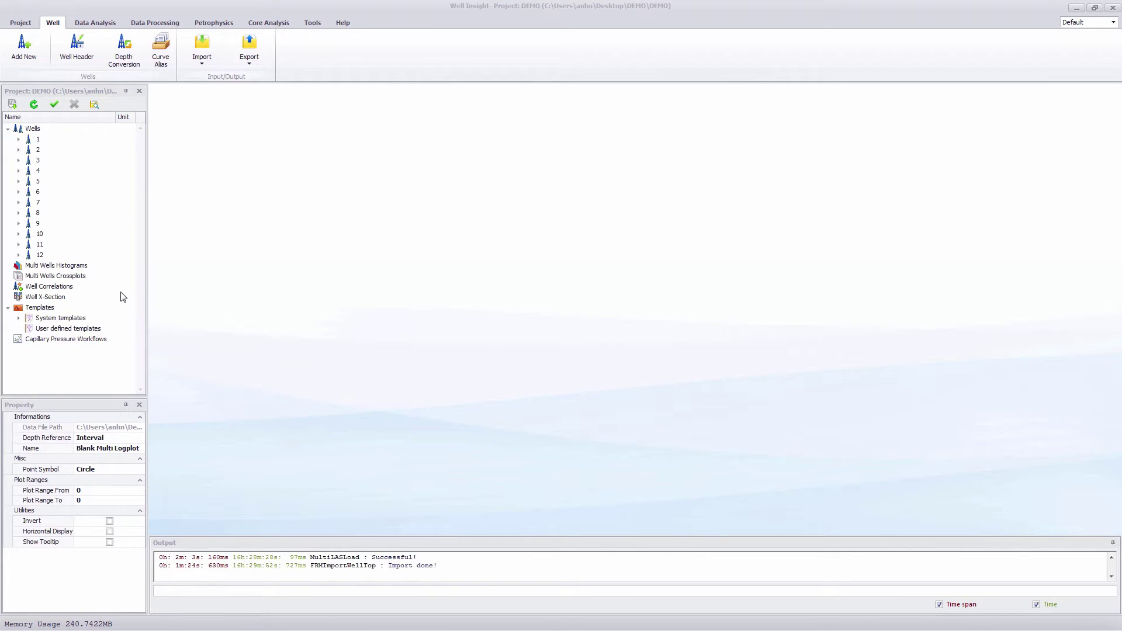
Step: Create a new well cross-section named DEMO
{"action": "left_click", "coordinate": [57, 298]}
{"action": "right_click", "coordinate": [59, 299]}
{"action": "left_click", "coordinate": [79, 302]}
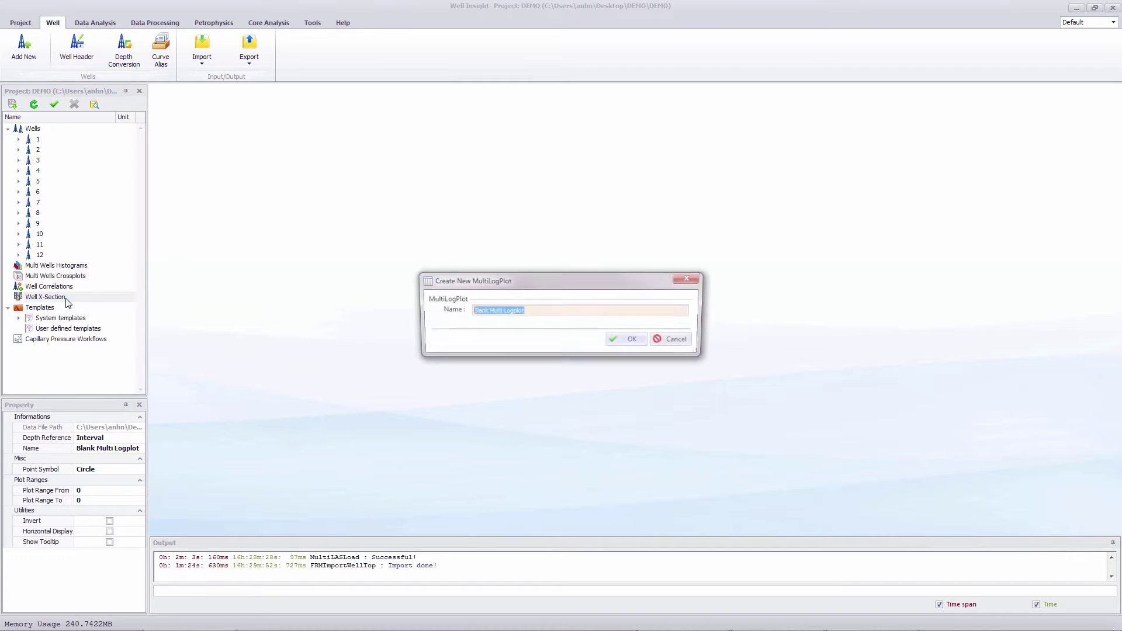
{"action": "type", "text": "DEMO"}
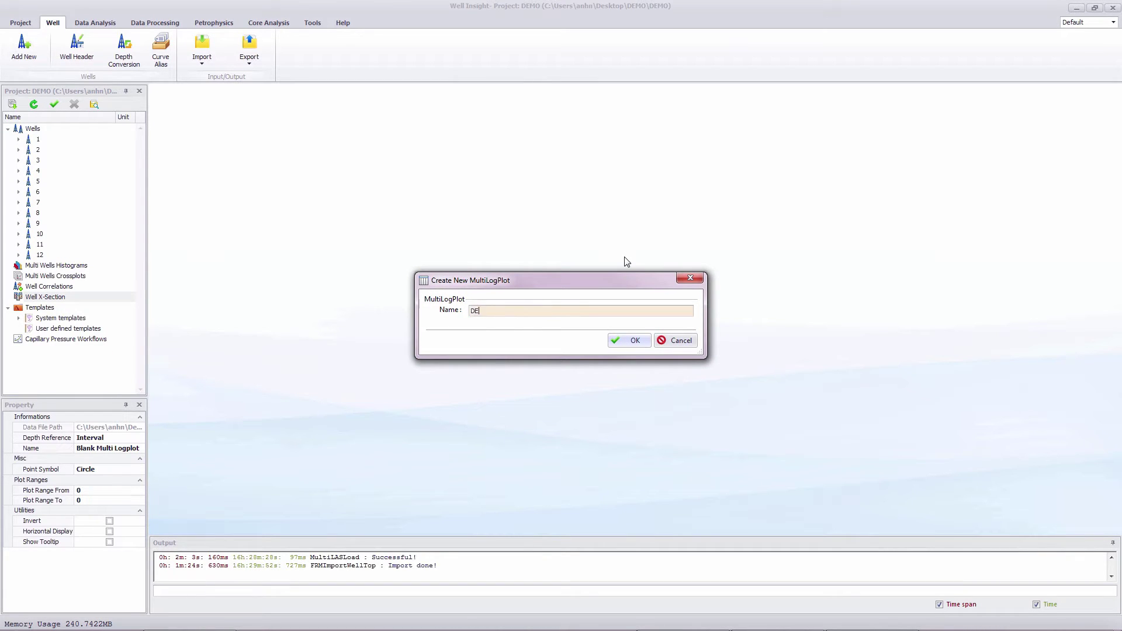
{"action": "left_click", "coordinate": [645, 344]}
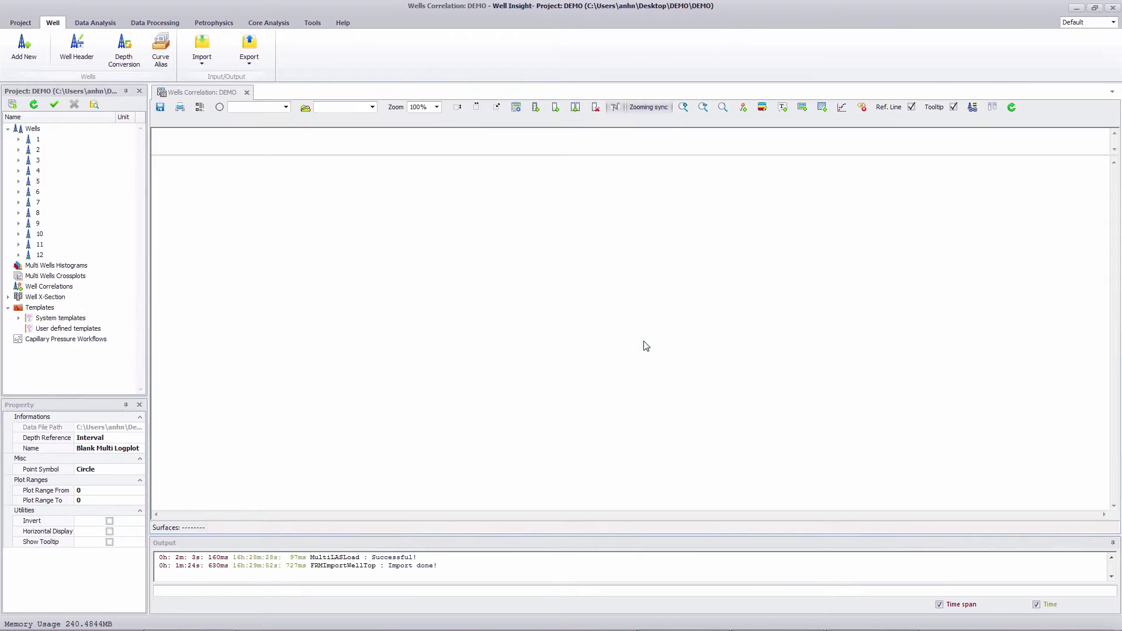
Step: Add wells 1 and 2 to the empty DEMO cross-section
{"action": "left_click", "coordinate": [40, 141]}
{"action": "left_click_drag", "start_coordinate": [41, 141], "coordinate": [238, 230]}
{"action": "left_click", "coordinate": [43, 153]}
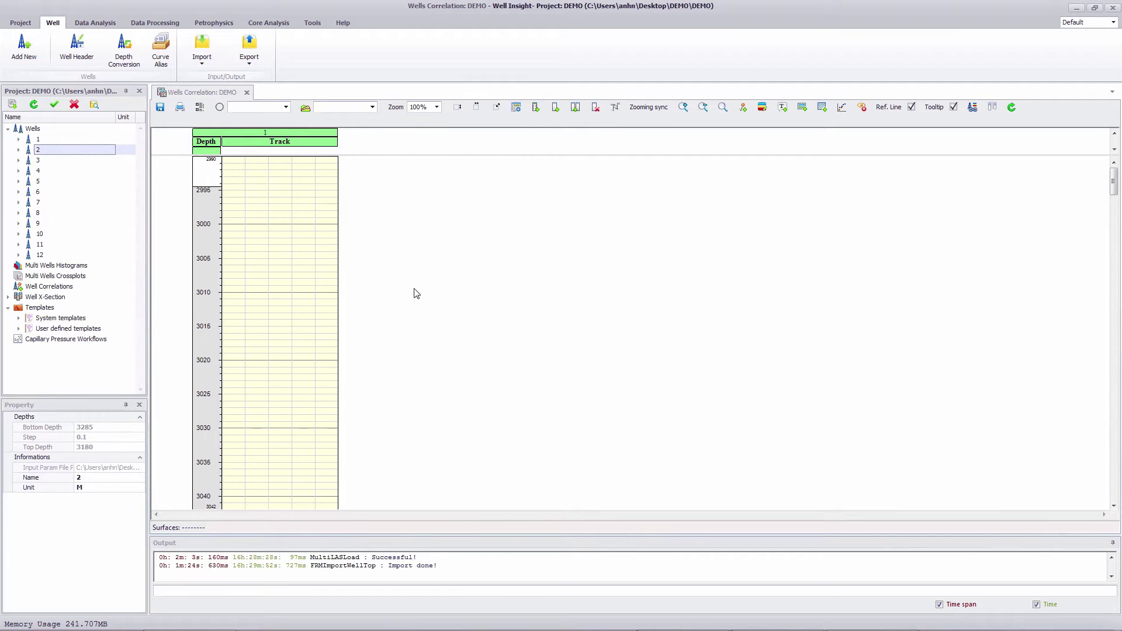
Step: Open the DEMO cross-section's settings and add wells 3 to 6 to its well list
{"action": "left_click", "coordinate": [198, 106]}
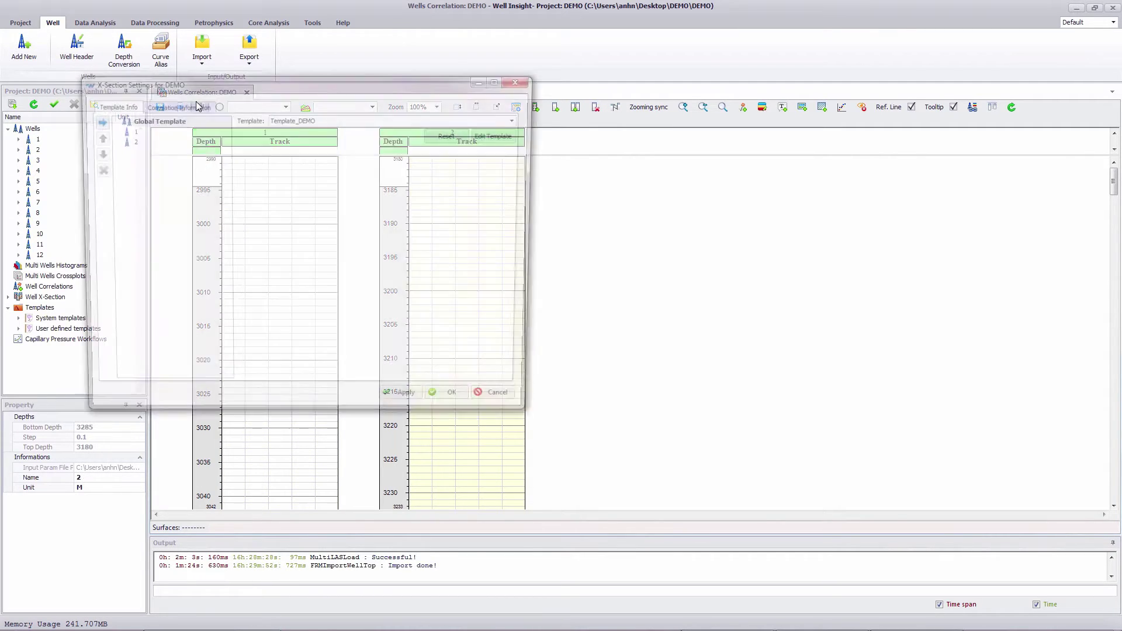
{"action": "left_click_drag", "start_coordinate": [201, 82], "coordinate": [325, 150]}
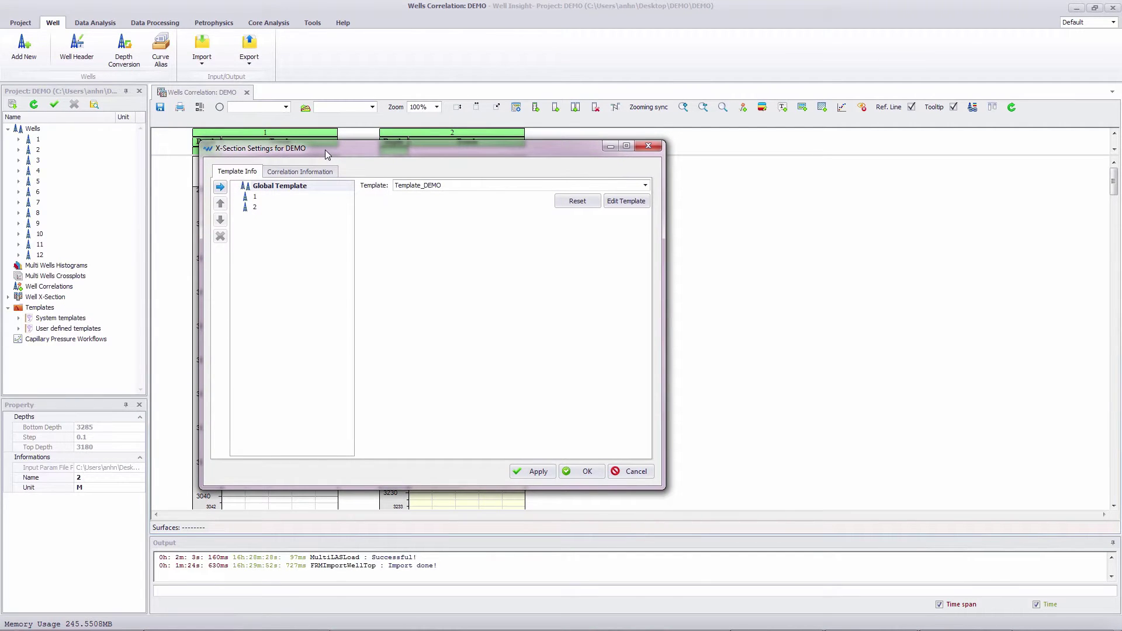
{"action": "left_click", "coordinate": [47, 162]}
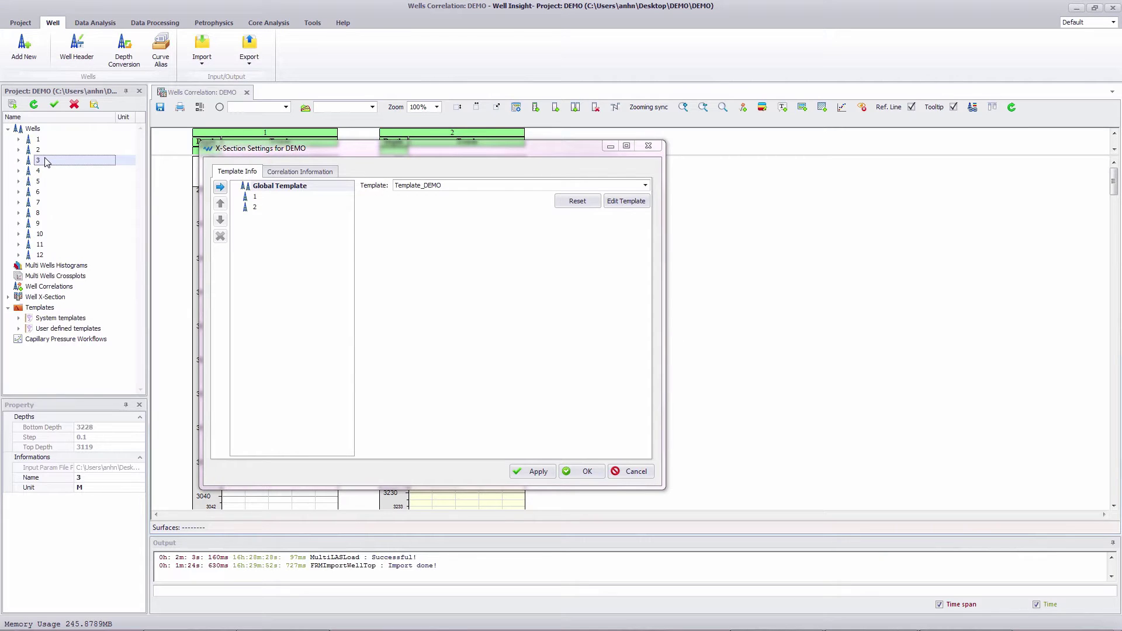
{"action": "left_click", "coordinate": [44, 182], "text": "shift"}
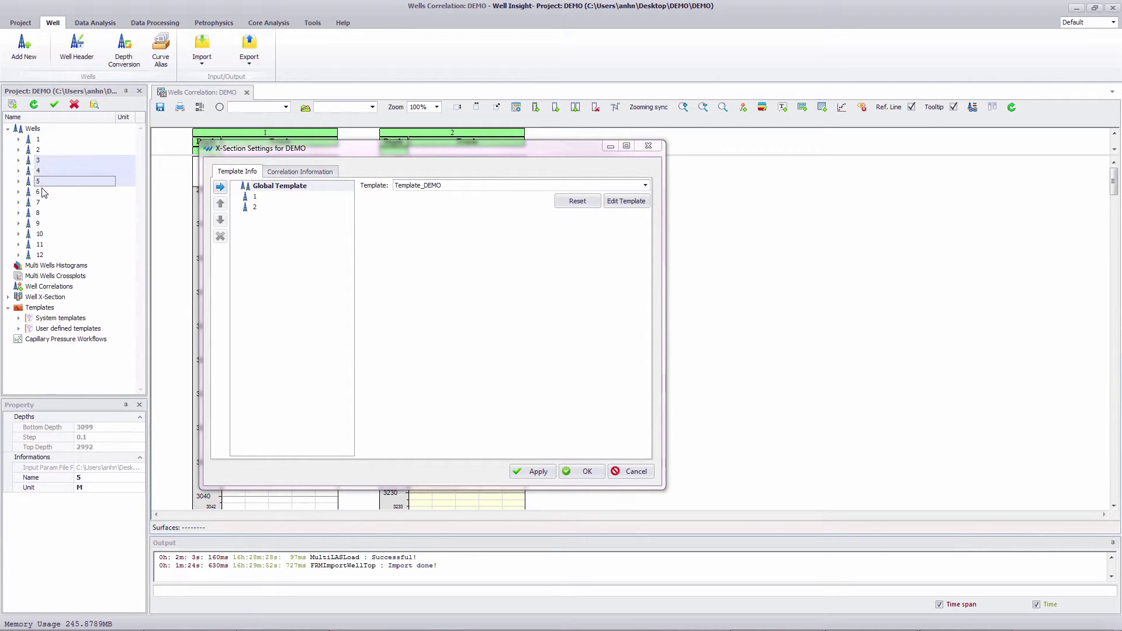
{"action": "left_click", "coordinate": [43, 193], "text": "shift"}
{"action": "left_click", "coordinate": [220, 188]}
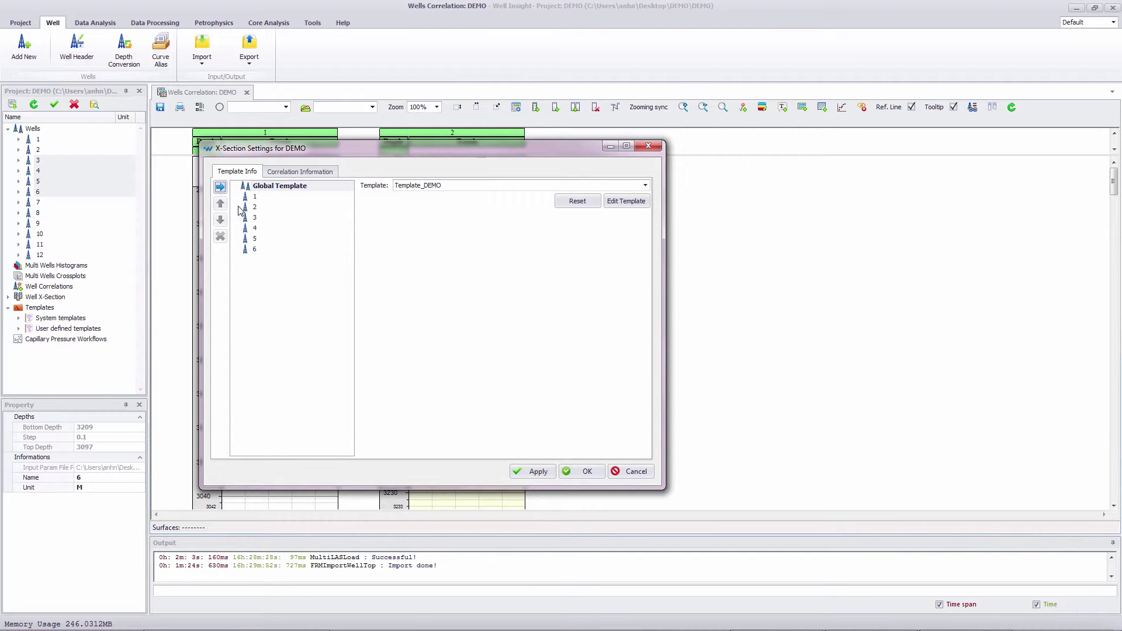
Step: Reorder well 6 to sit above well 5 in the cross-section's well list
{"action": "left_click", "coordinate": [255, 250]}
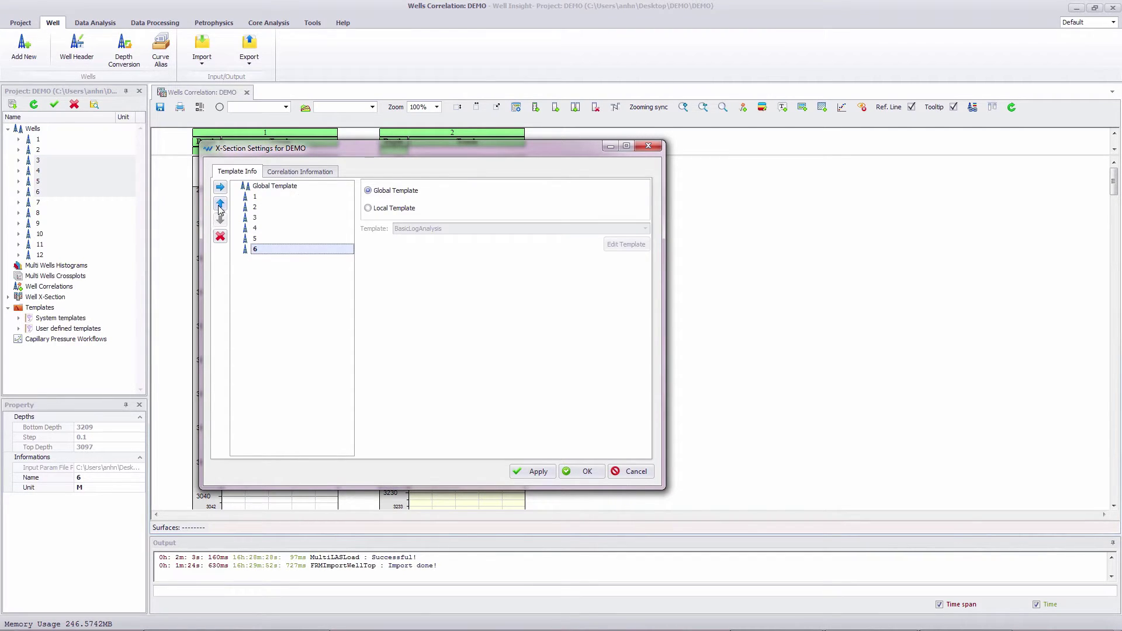
{"action": "left_click", "coordinate": [220, 205]}
{"action": "left_click", "coordinate": [220, 204]}
{"action": "left_click", "coordinate": [220, 220]}
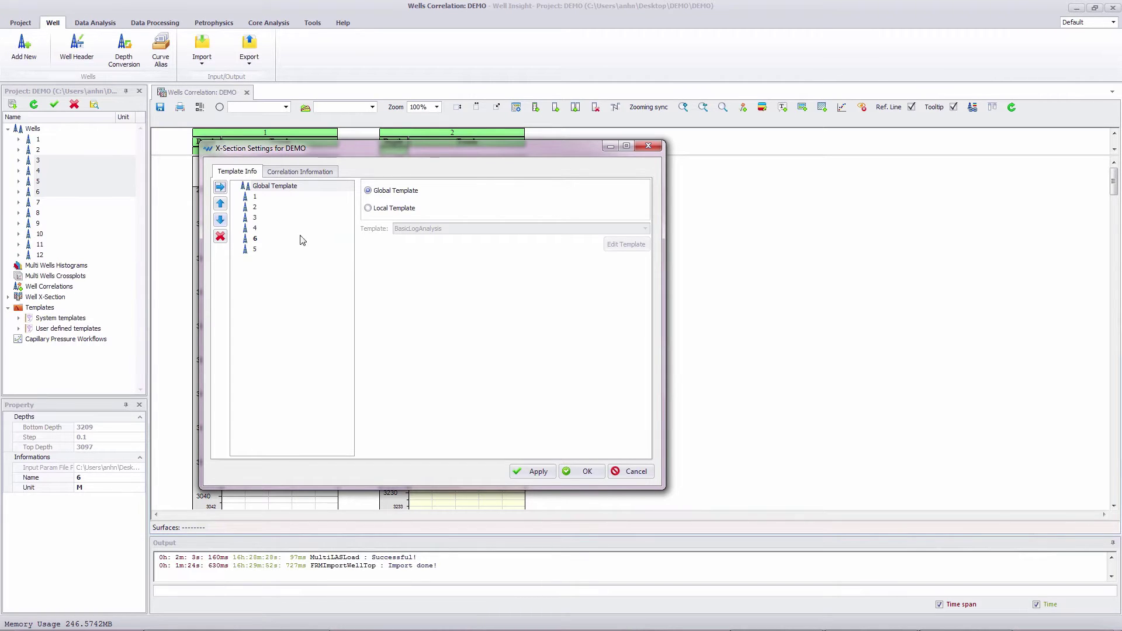
Step: Remove well 6 from the cross-section's well list and accept the settings
{"action": "left_click", "coordinate": [259, 238]}
{"action": "left_click", "coordinate": [220, 237]}
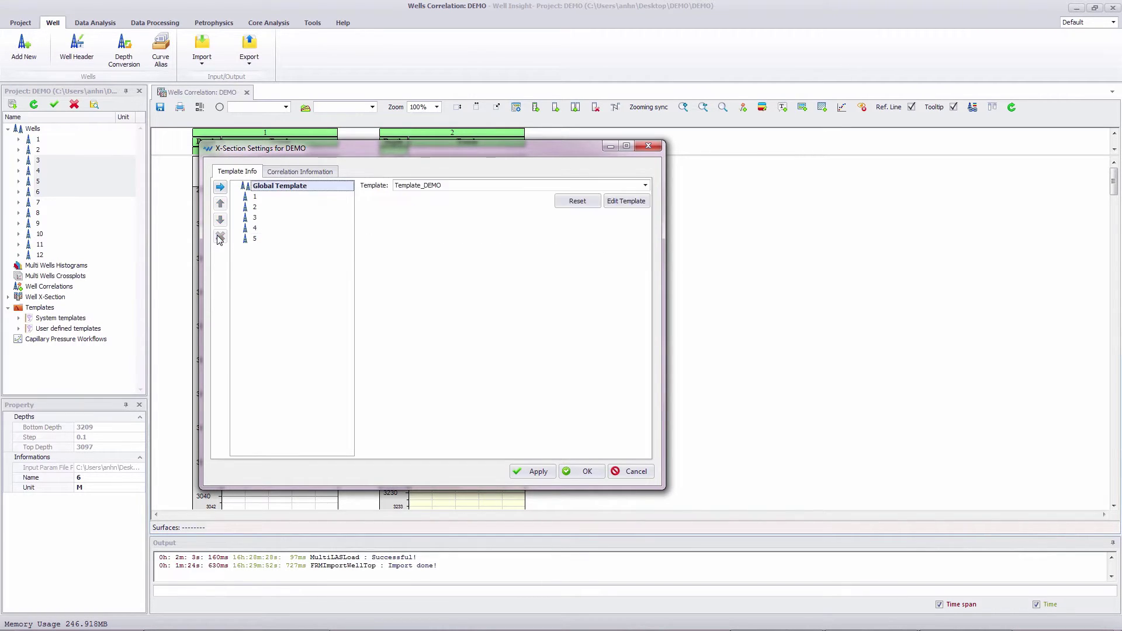
{"action": "left_click", "coordinate": [591, 473]}
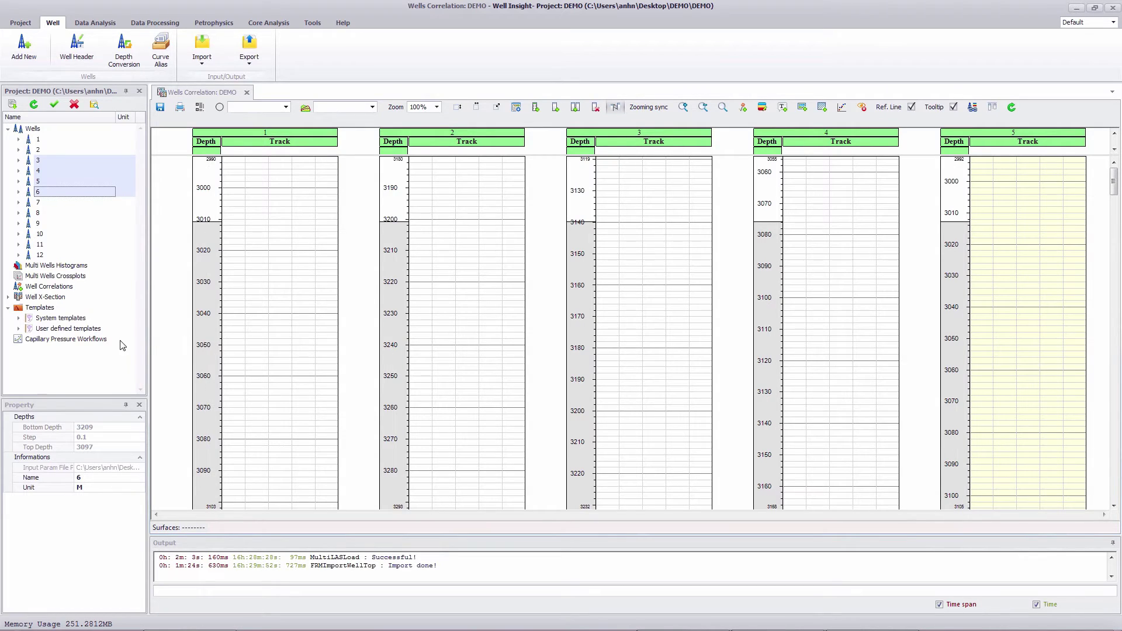
Step: Expand the user-defined templates and well cross-sections in the project, and open the settings of Template_DEMO
{"action": "left_click", "coordinate": [19, 329]}
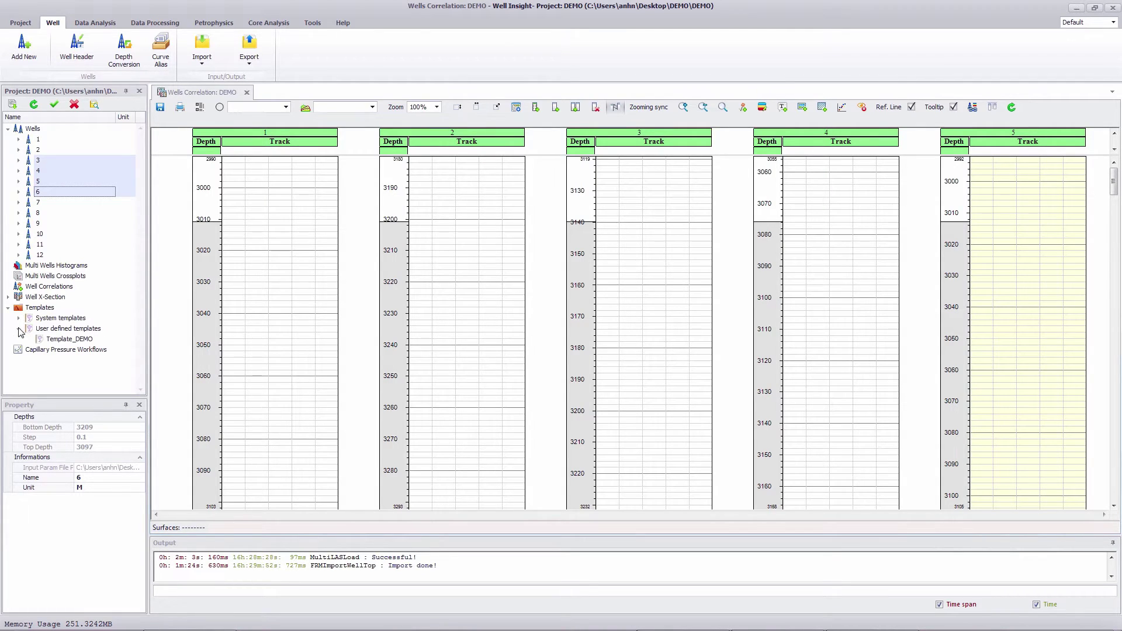
{"action": "left_click", "coordinate": [68, 340]}
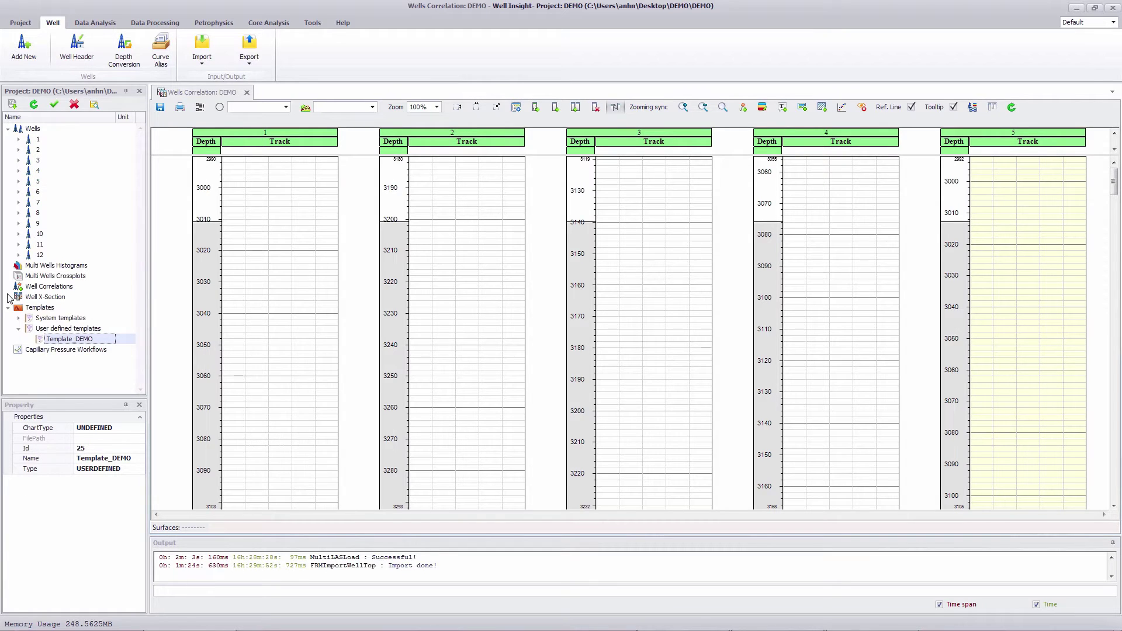
{"action": "left_click", "coordinate": [8, 297]}
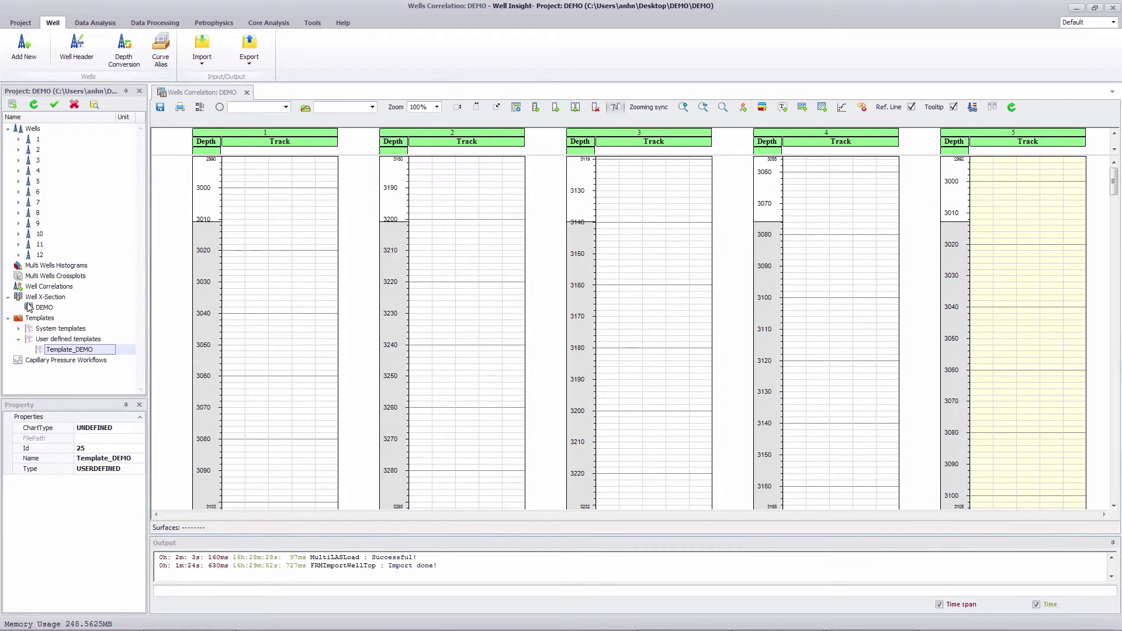
{"action": "double_click", "coordinate": [86, 351]}
{"action": "left_click_drag", "start_coordinate": [338, 95], "coordinate": [760, 150]}
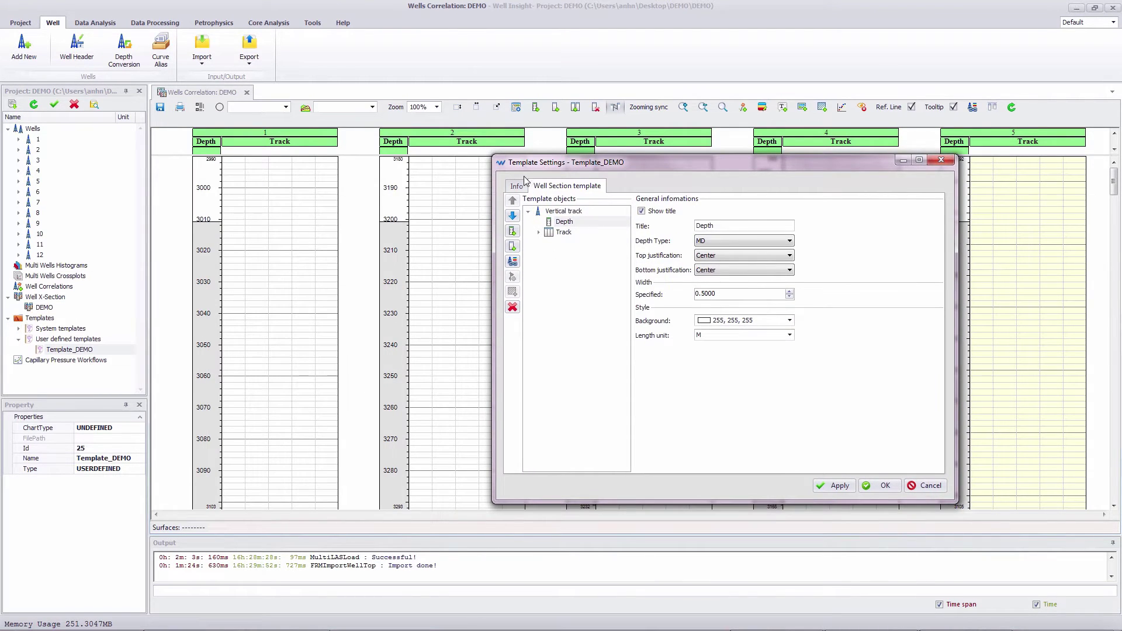
Step: Rename the template's Track object as Lithology and save the template to the cross-section
{"action": "left_click", "coordinate": [566, 224]}
{"action": "left_click", "coordinate": [564, 233]}
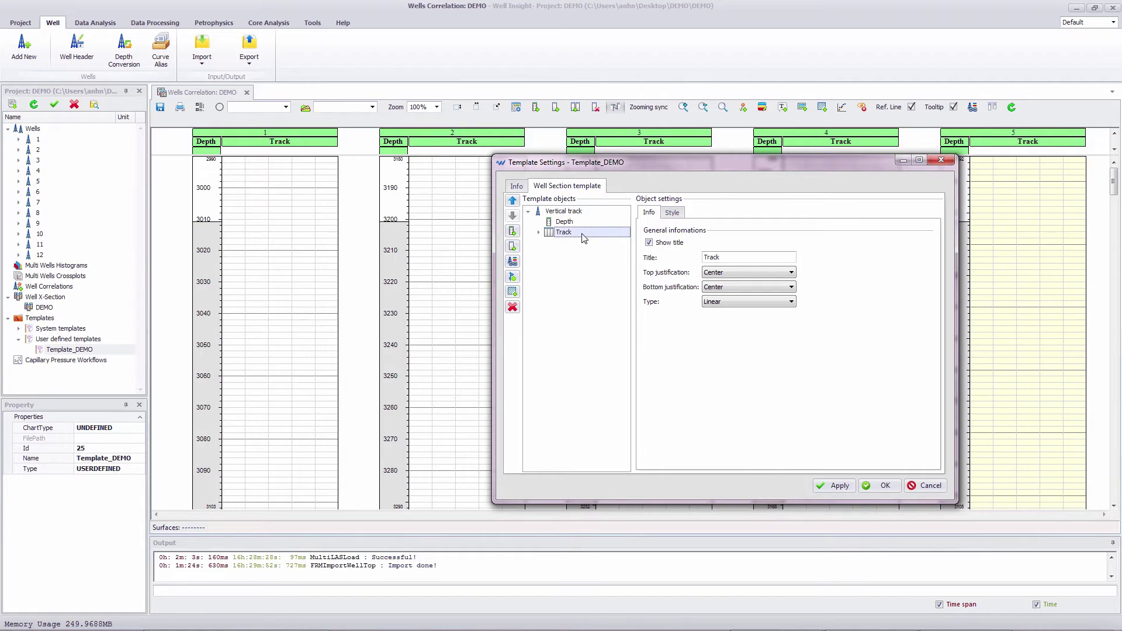
{"action": "double_click", "coordinate": [727, 258]}
{"action": "type", "text": "Lithology"}
{"action": "left_click", "coordinate": [847, 487]}
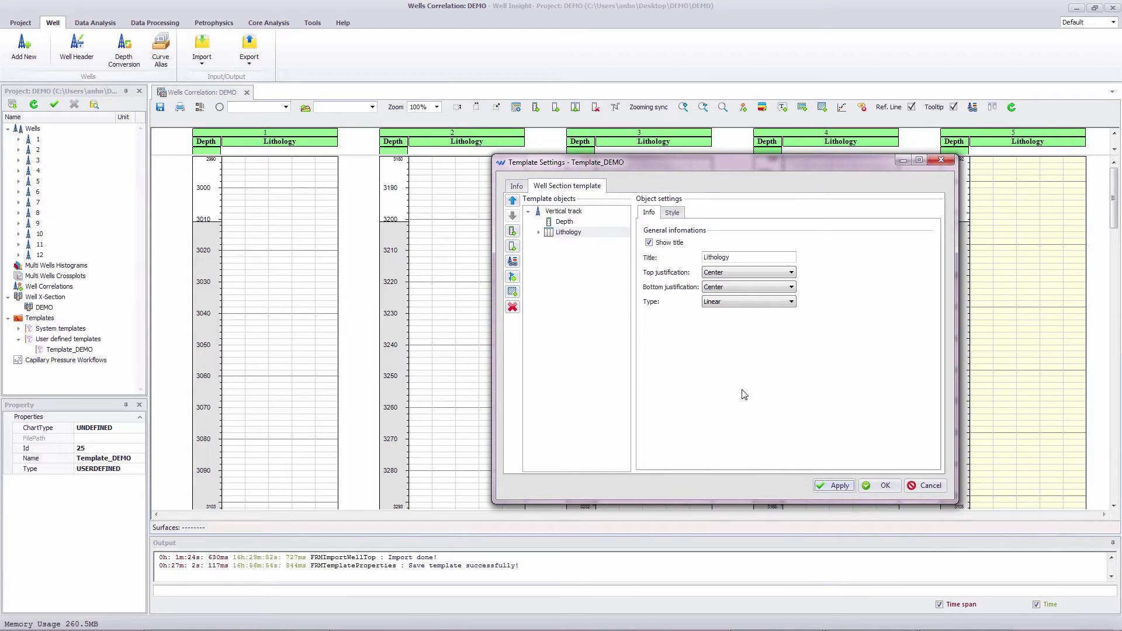
{"action": "left_click", "coordinate": [884, 486]}
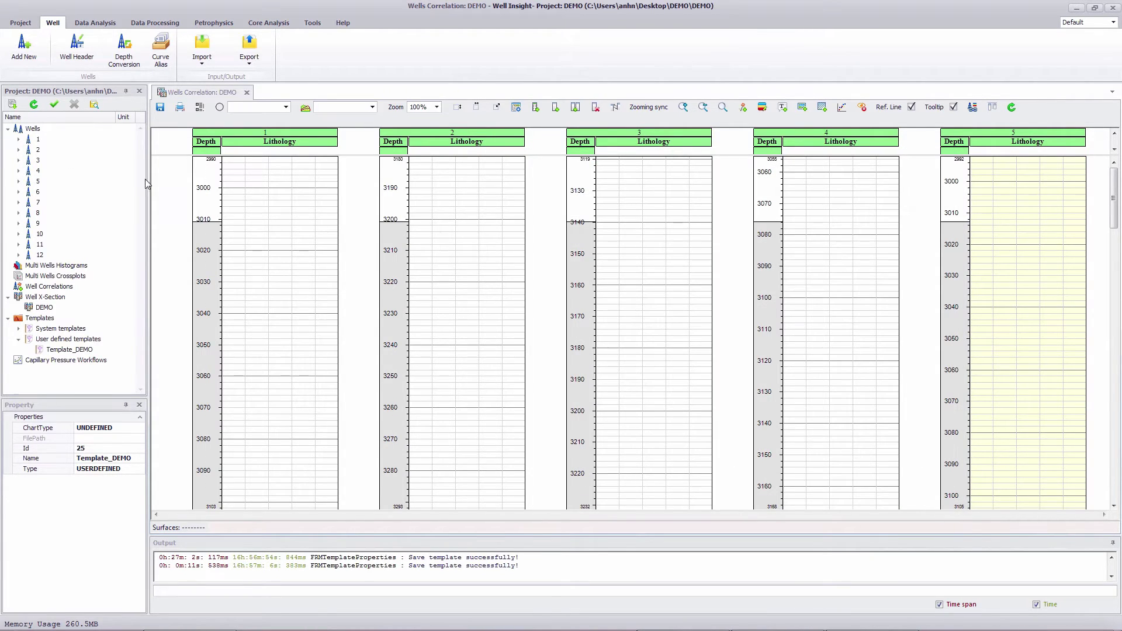
Step: Add the GR curve from well 1's input data to the cross-section's Lithology track
{"action": "left_click", "coordinate": [275, 251]}
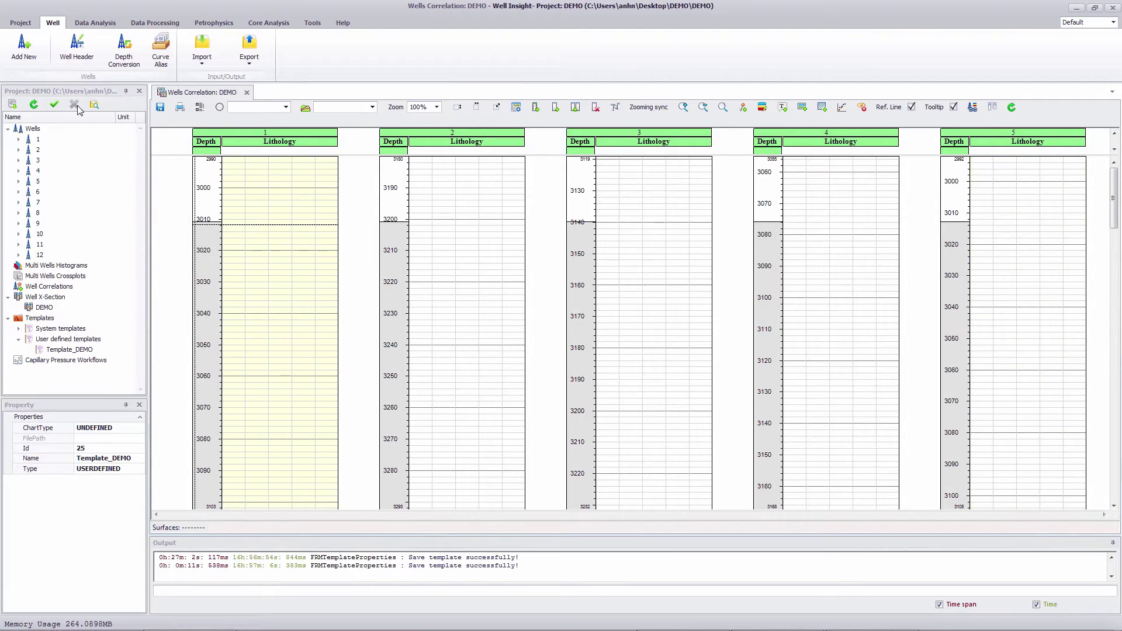
{"action": "left_click", "coordinate": [18, 140]}
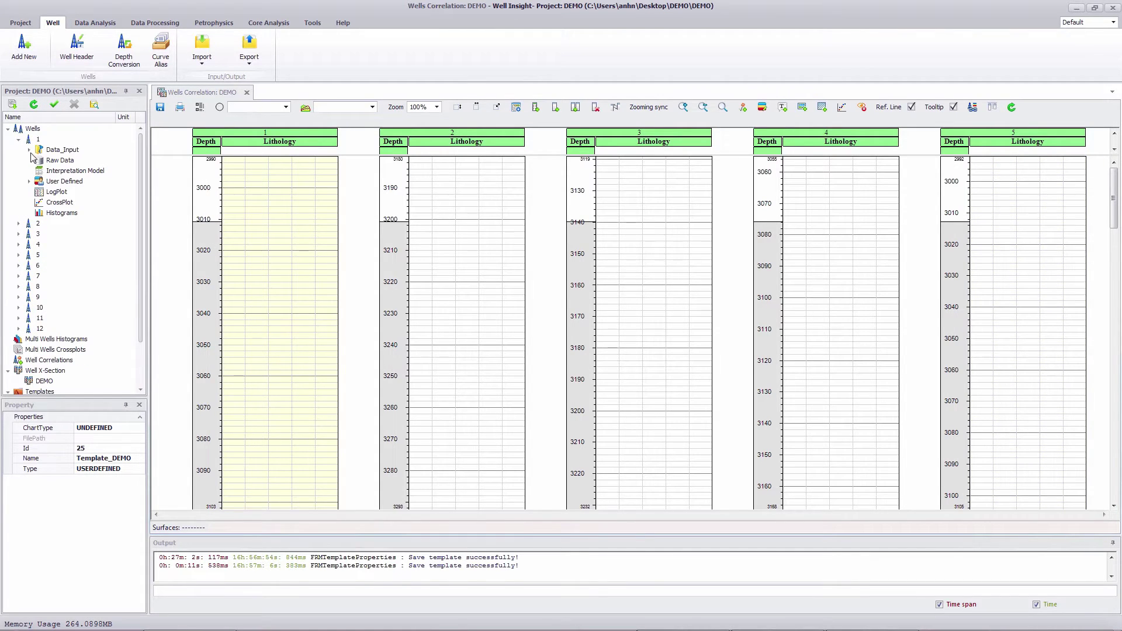
{"action": "left_click", "coordinate": [28, 151]}
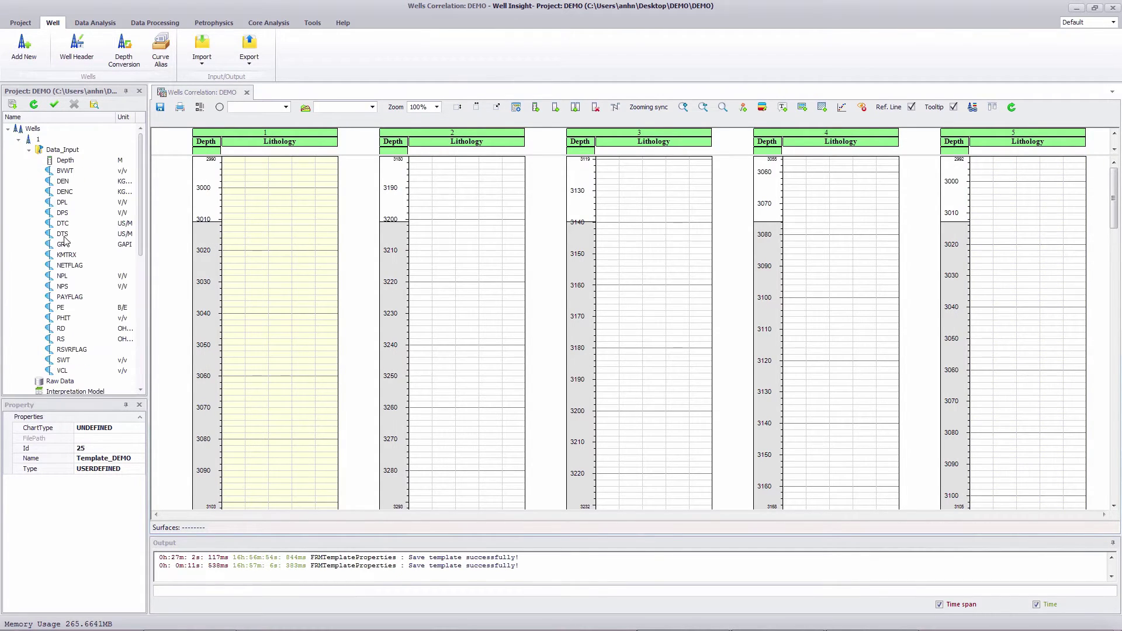
{"action": "left_click_drag", "start_coordinate": [64, 249], "coordinate": [268, 328]}
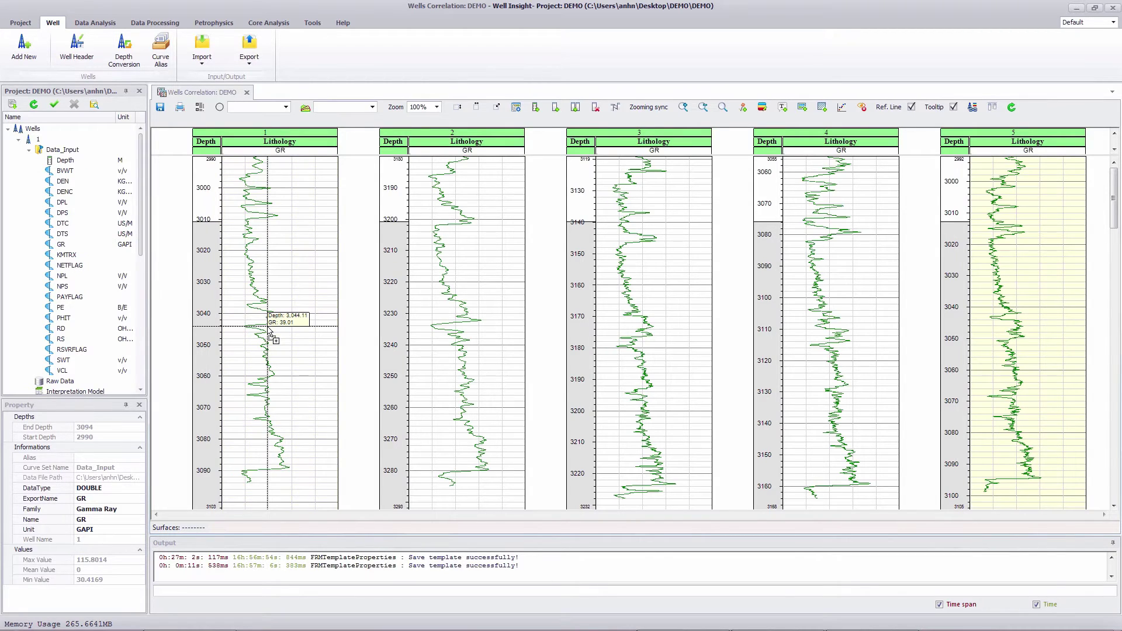
{"action": "left_click", "coordinate": [18, 139]}
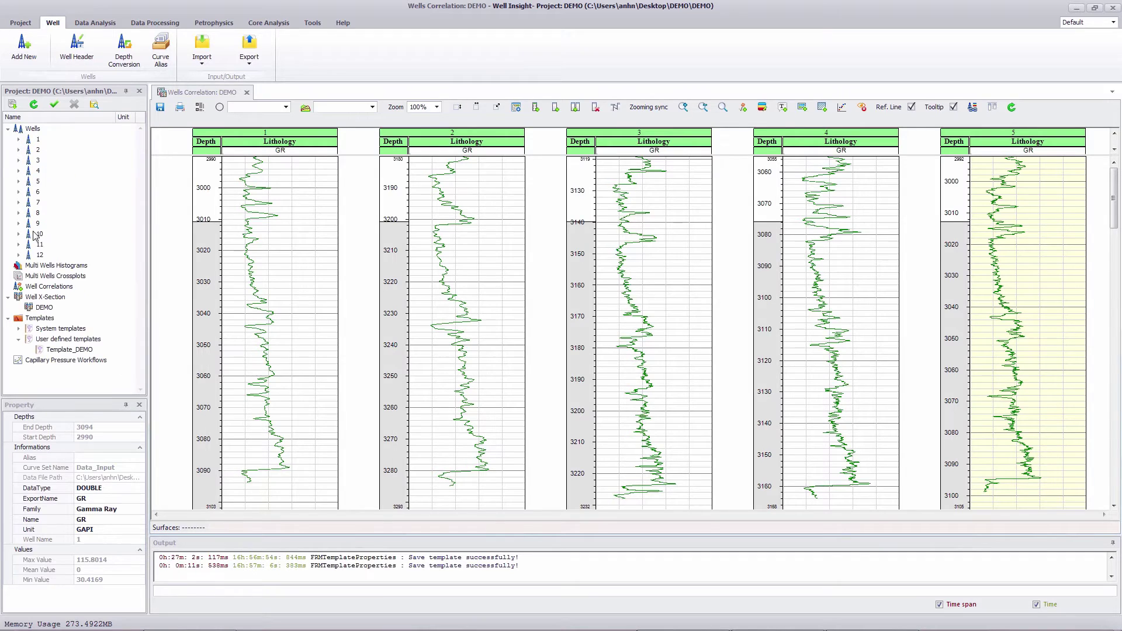
Step: Open the settings of Template_DEMO and display the GR curve's properties in the Lithology track
{"action": "left_click", "coordinate": [71, 351]}
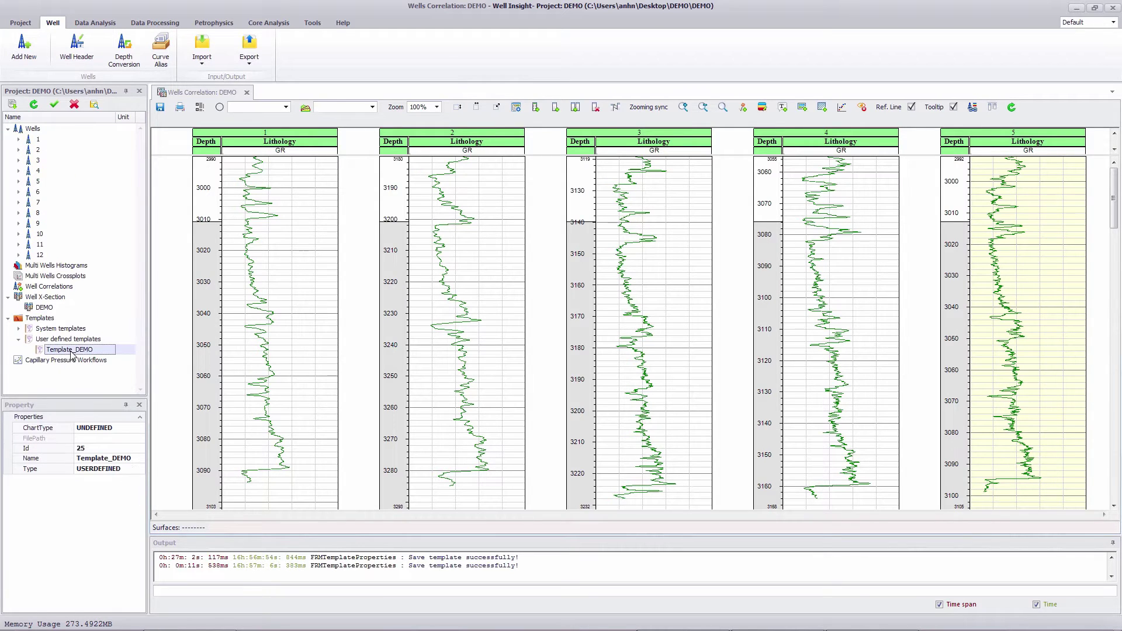
{"action": "double_click", "coordinate": [71, 351]}
{"action": "left_click_drag", "start_coordinate": [304, 108], "coordinate": [749, 166]}
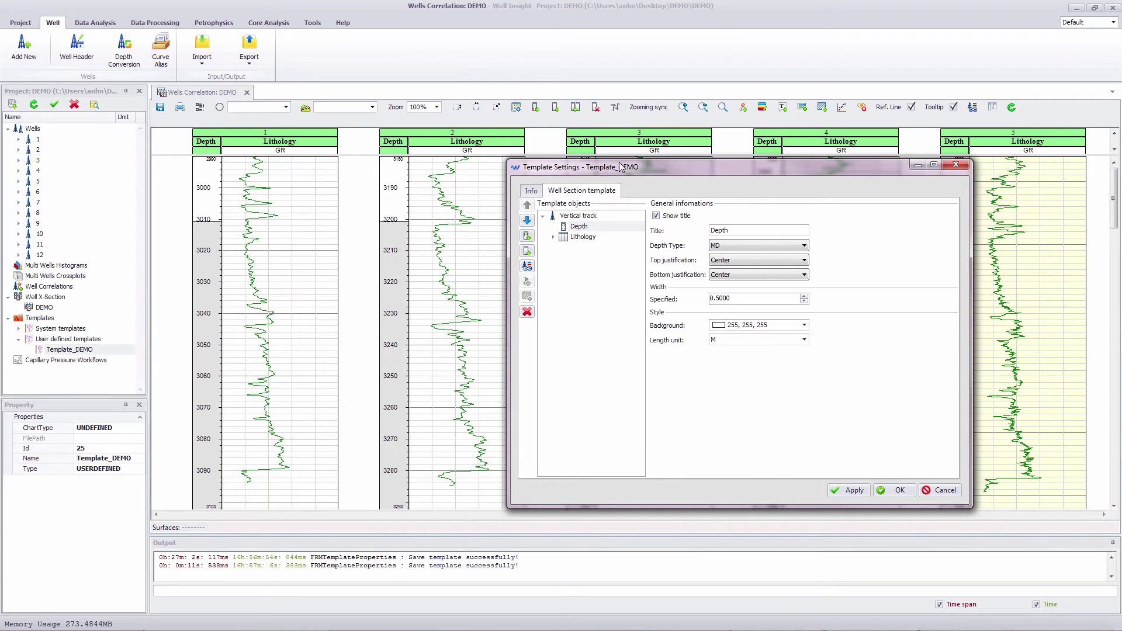
{"action": "left_click", "coordinate": [554, 237]}
{"action": "left_click", "coordinate": [564, 247]}
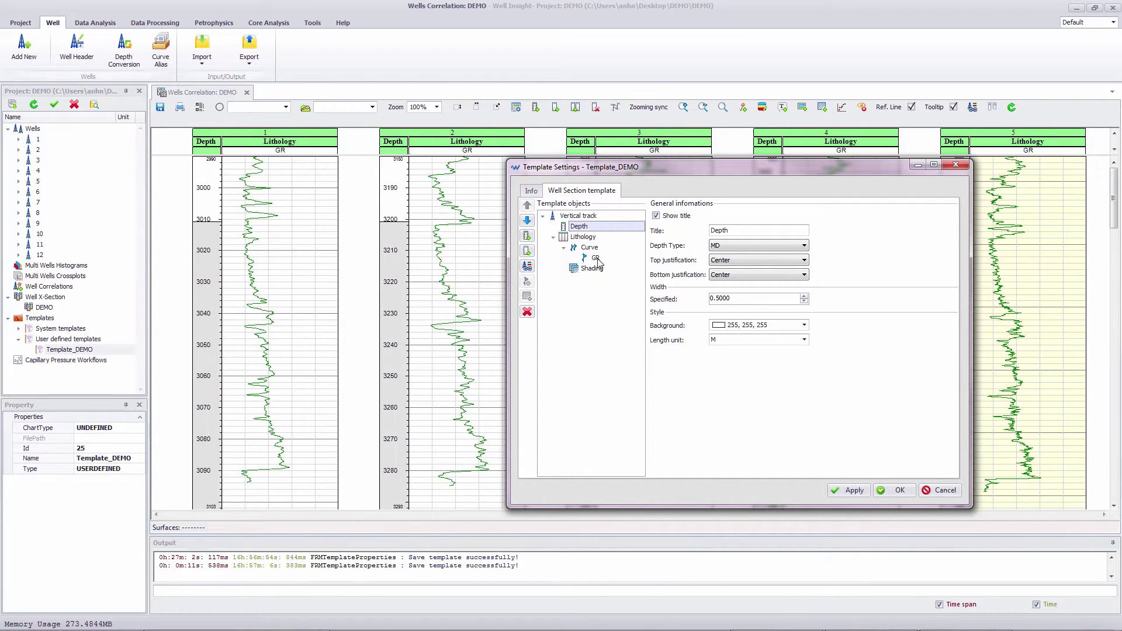
{"action": "left_click", "coordinate": [596, 258]}
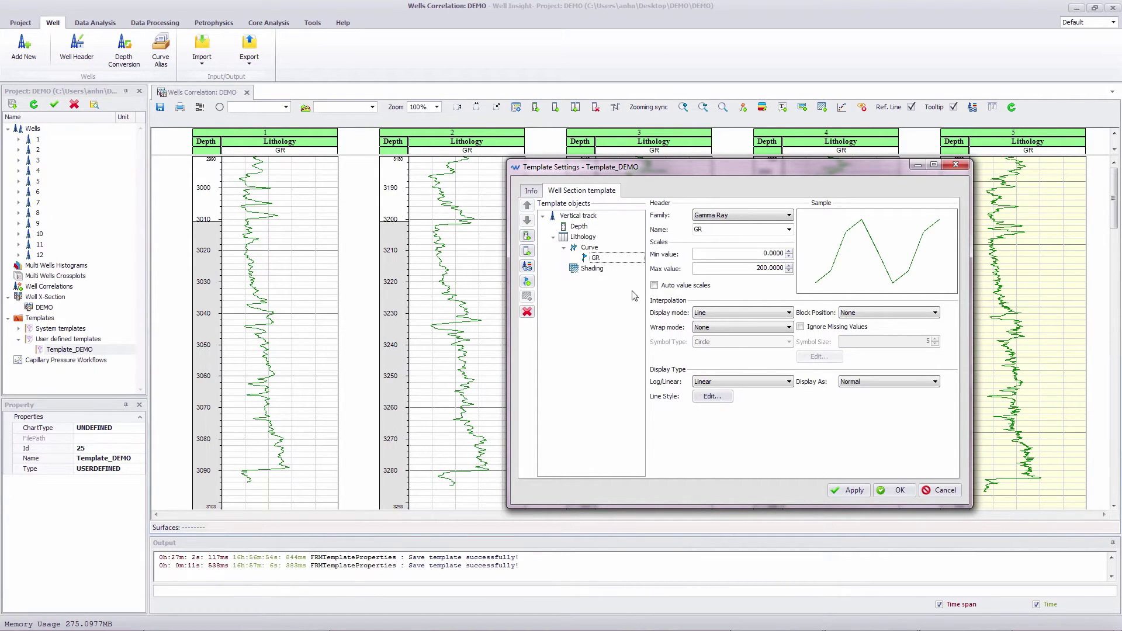
{"action": "left_click_drag", "start_coordinate": [707, 166], "coordinate": [645, 222]}
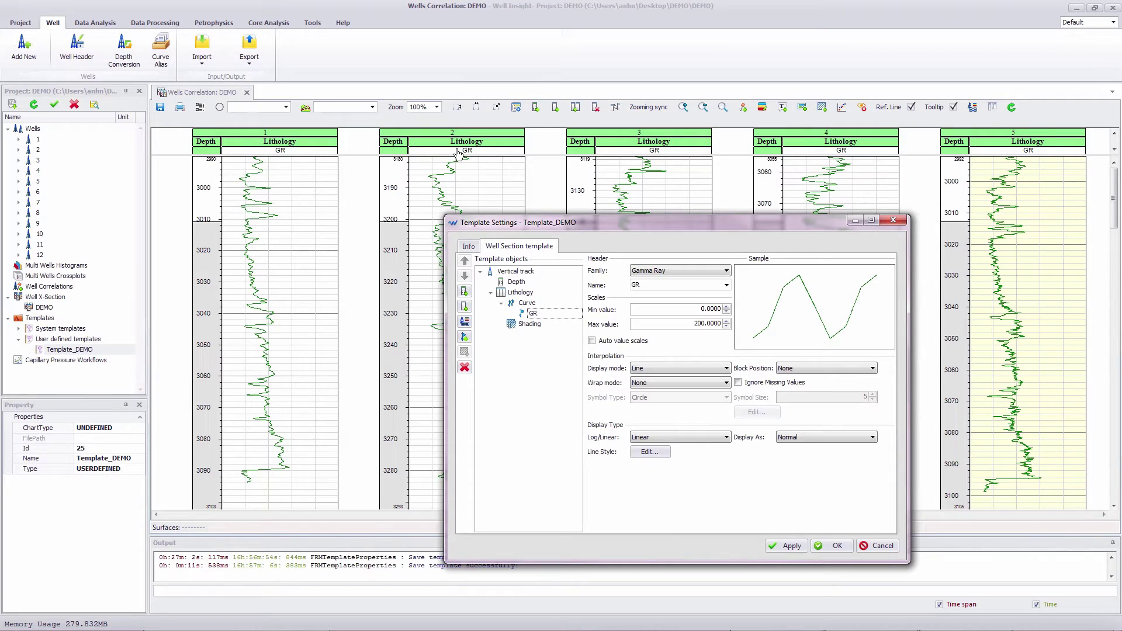
{"action": "left_click", "coordinate": [537, 317]}
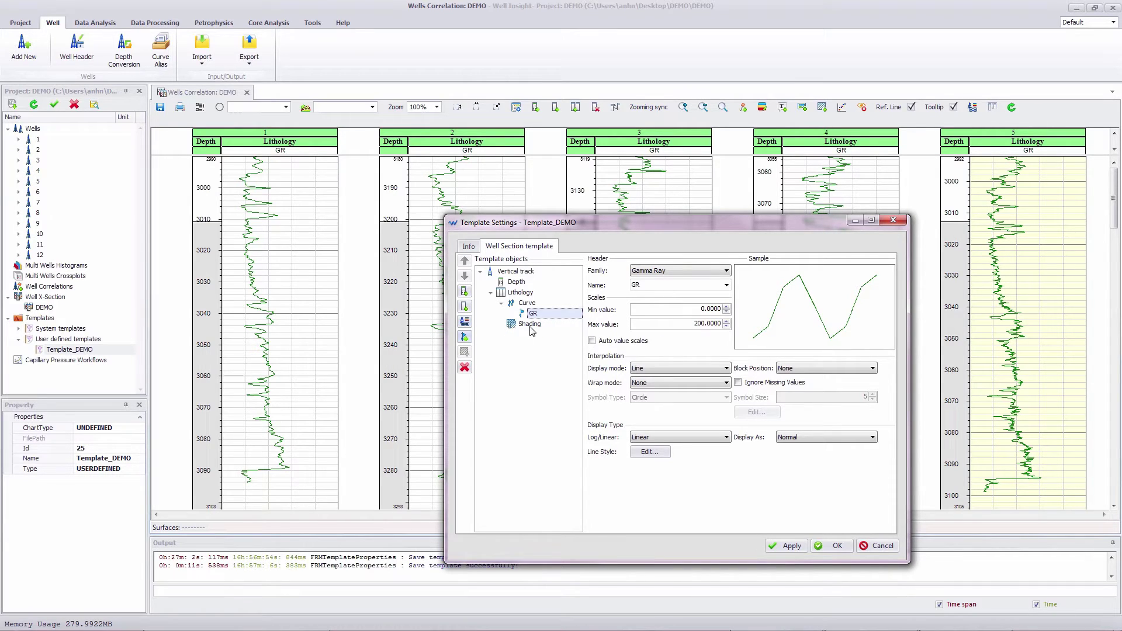
Step: Add a shading to the Lithology track, with variable shading controlled by GR and the BGR.pal palette, and apply it
{"action": "key", "text": "Down"}
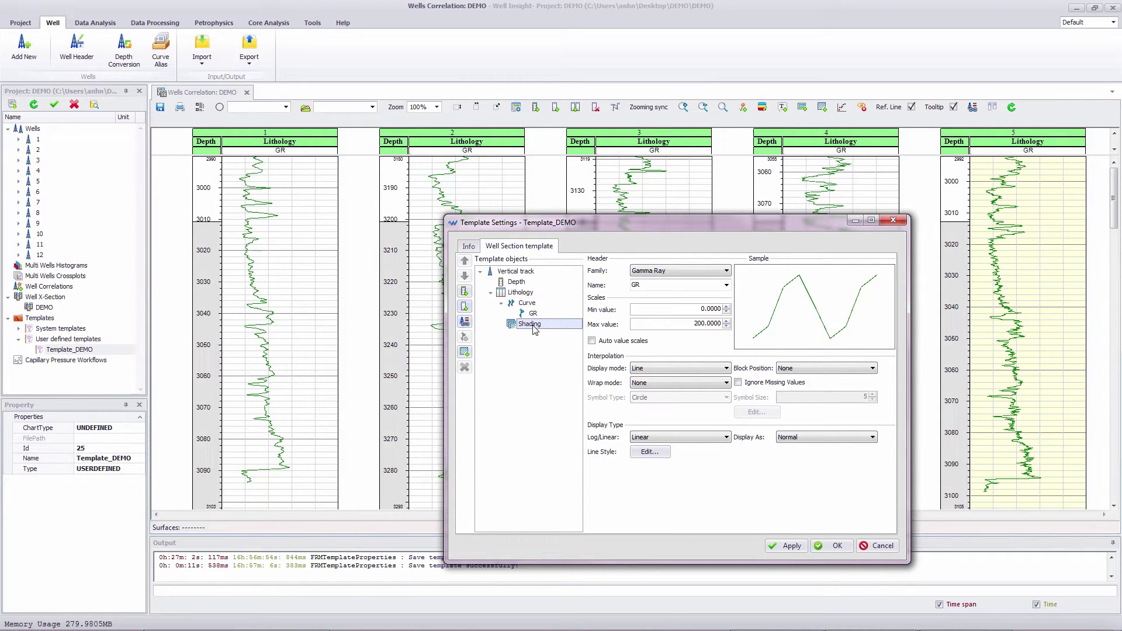
{"action": "left_click", "coordinate": [464, 352]}
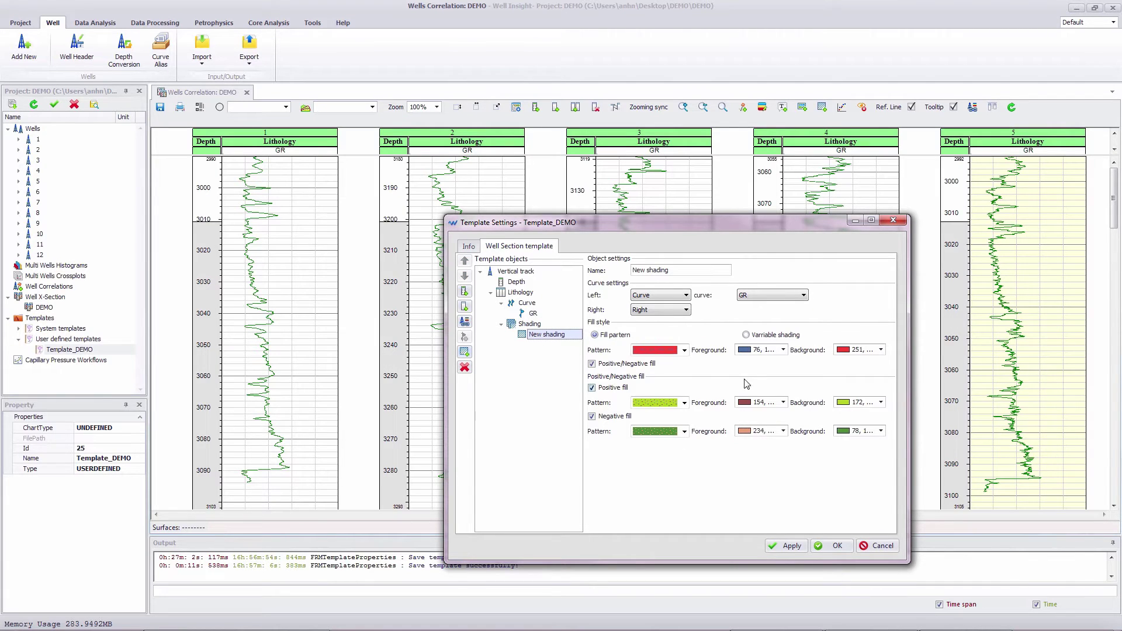
{"action": "left_click", "coordinate": [746, 335]}
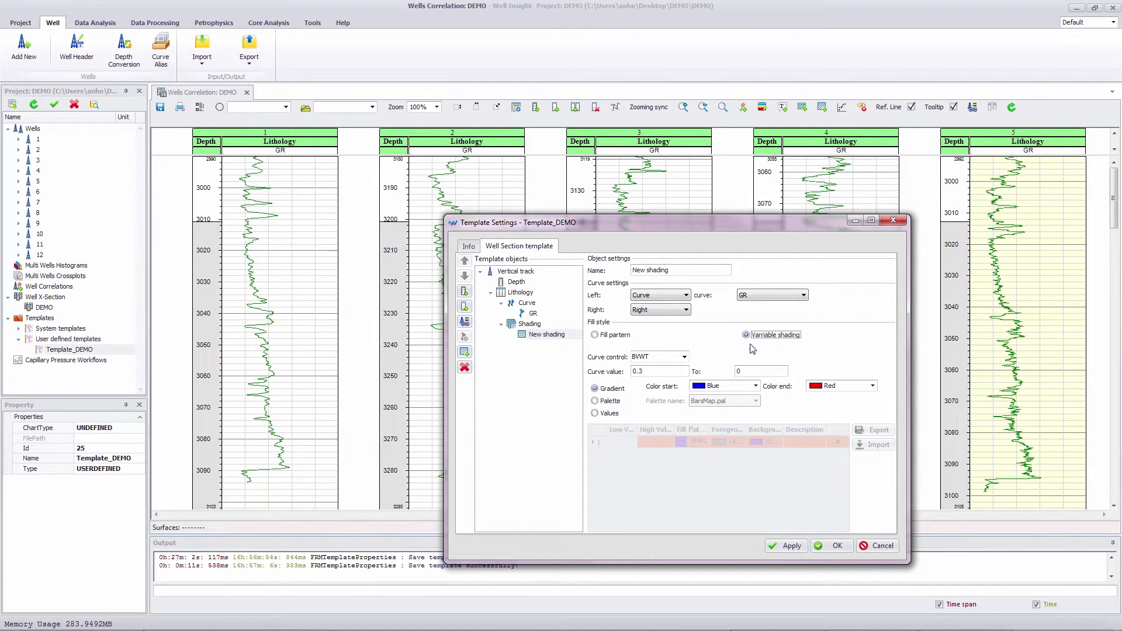
{"action": "left_click", "coordinate": [610, 402]}
{"action": "left_click", "coordinate": [684, 357]}
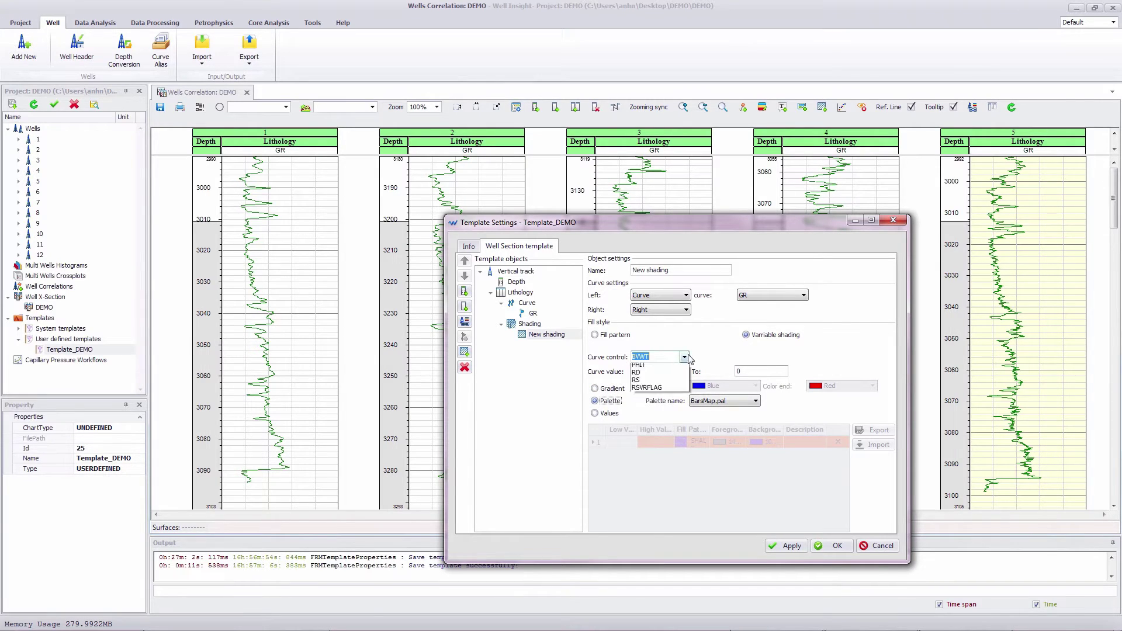
{"action": "left_click", "coordinate": [650, 420]}
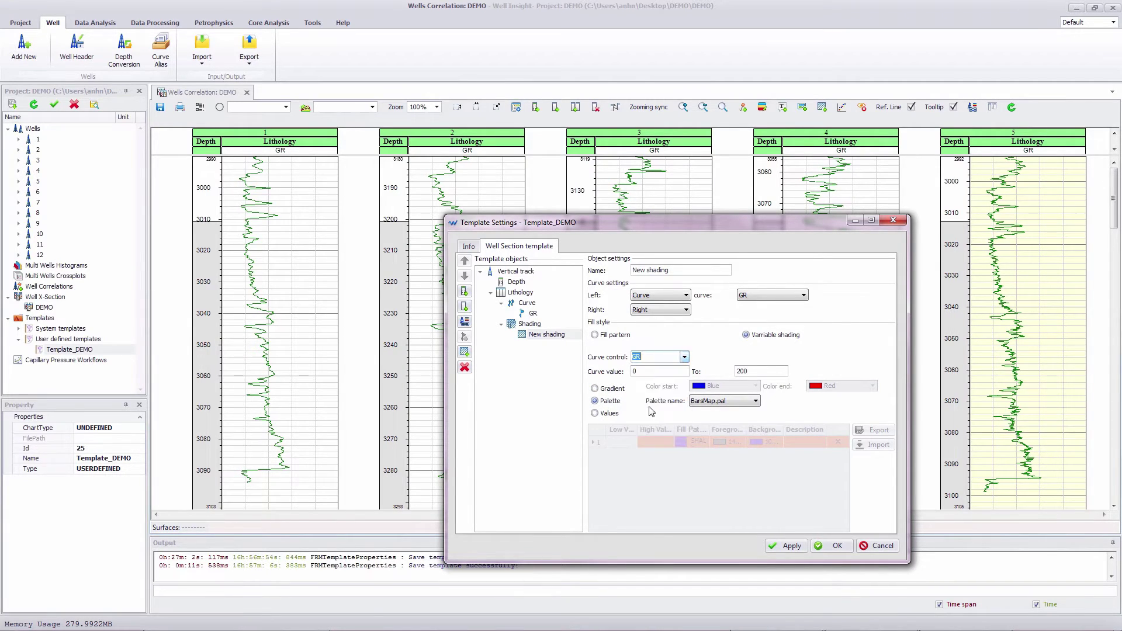
{"action": "left_click", "coordinate": [745, 403]}
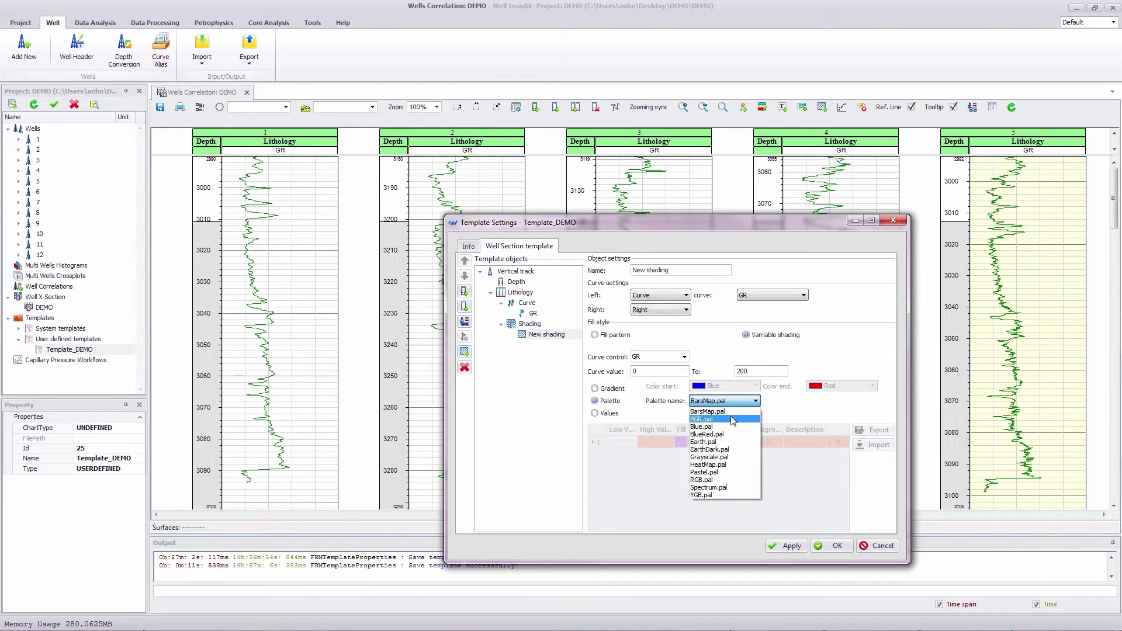
{"action": "left_click", "coordinate": [730, 418]}
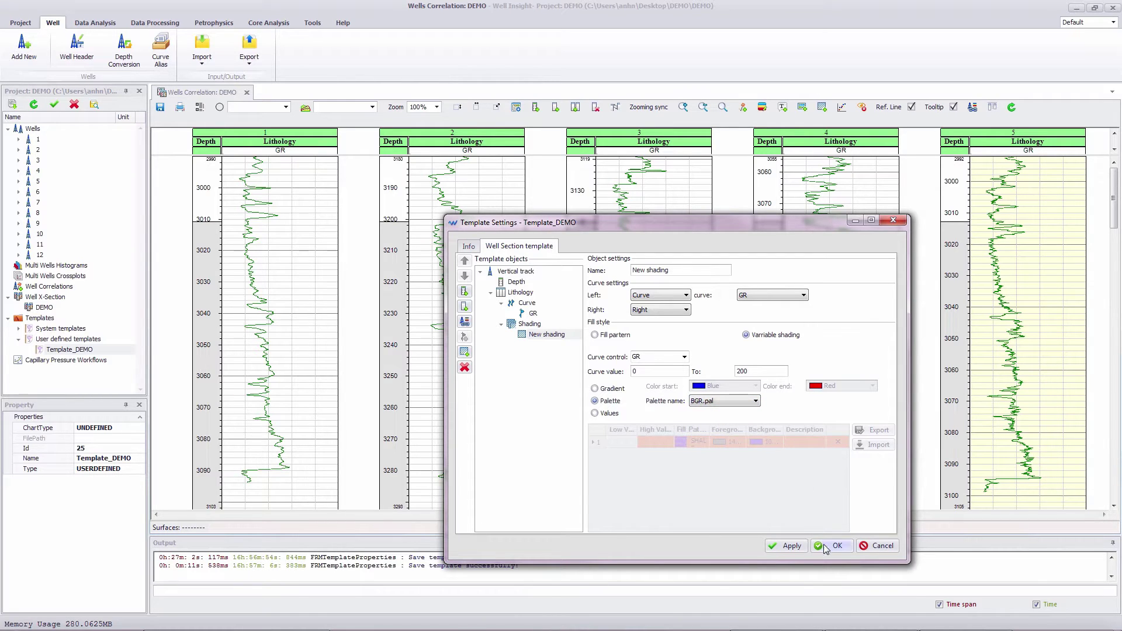
{"action": "left_click", "coordinate": [786, 545]}
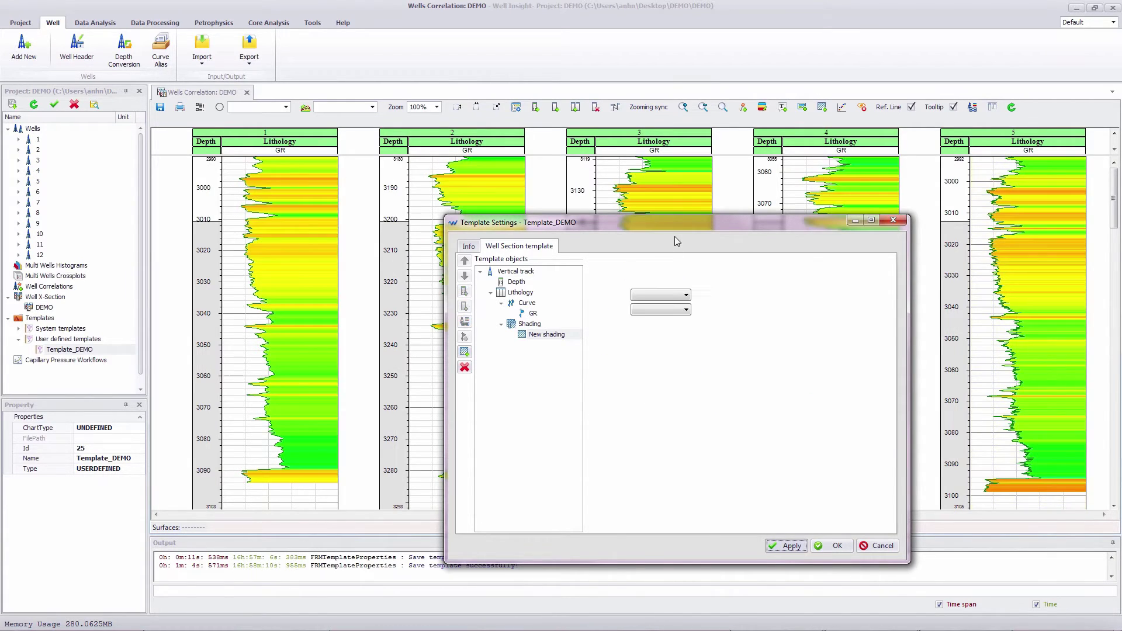
Step: Set the new shading to fill from the track's left edge to the GR curve, and save the template
{"action": "left_click_drag", "start_coordinate": [675, 229], "coordinate": [839, 217]}
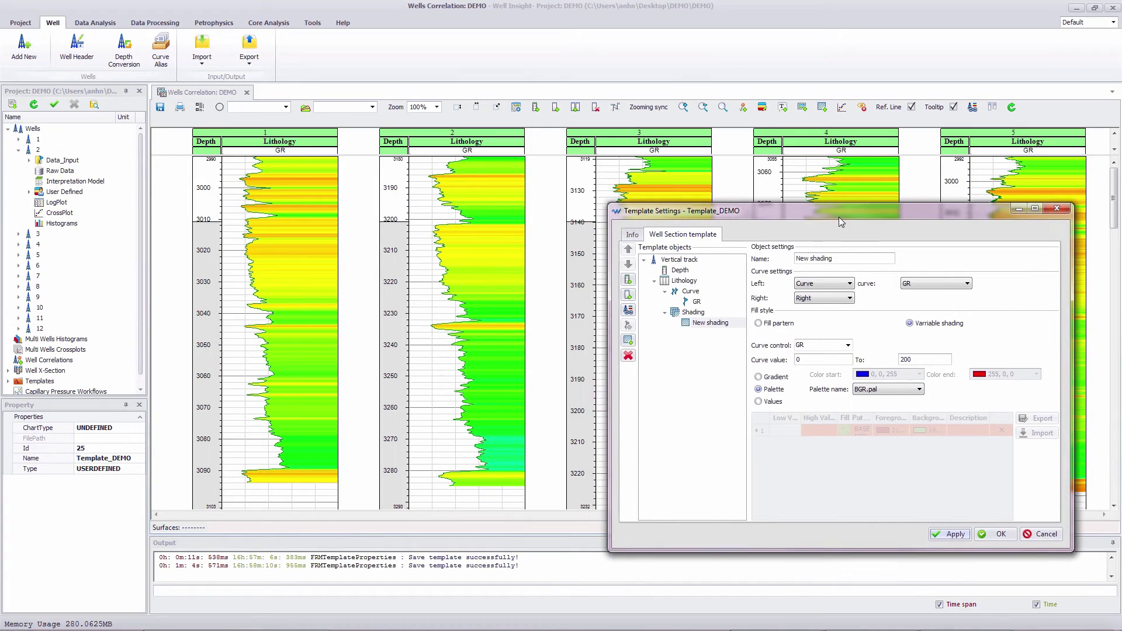
{"action": "left_click", "coordinate": [839, 285]}
{"action": "left_click", "coordinate": [840, 299]}
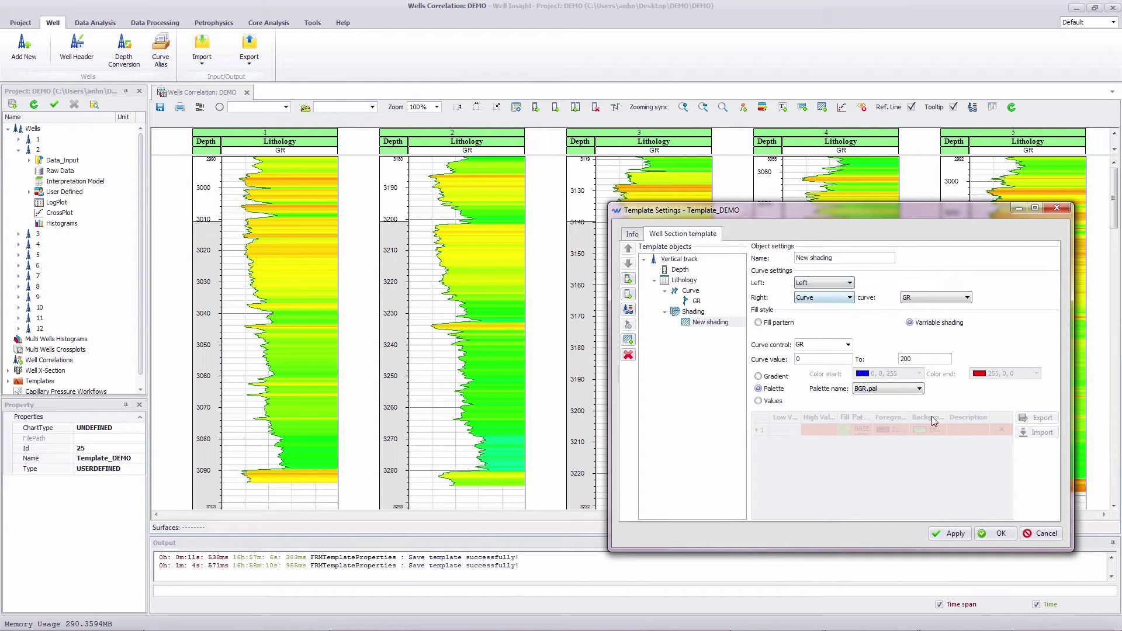
{"action": "left_click", "coordinate": [960, 533]}
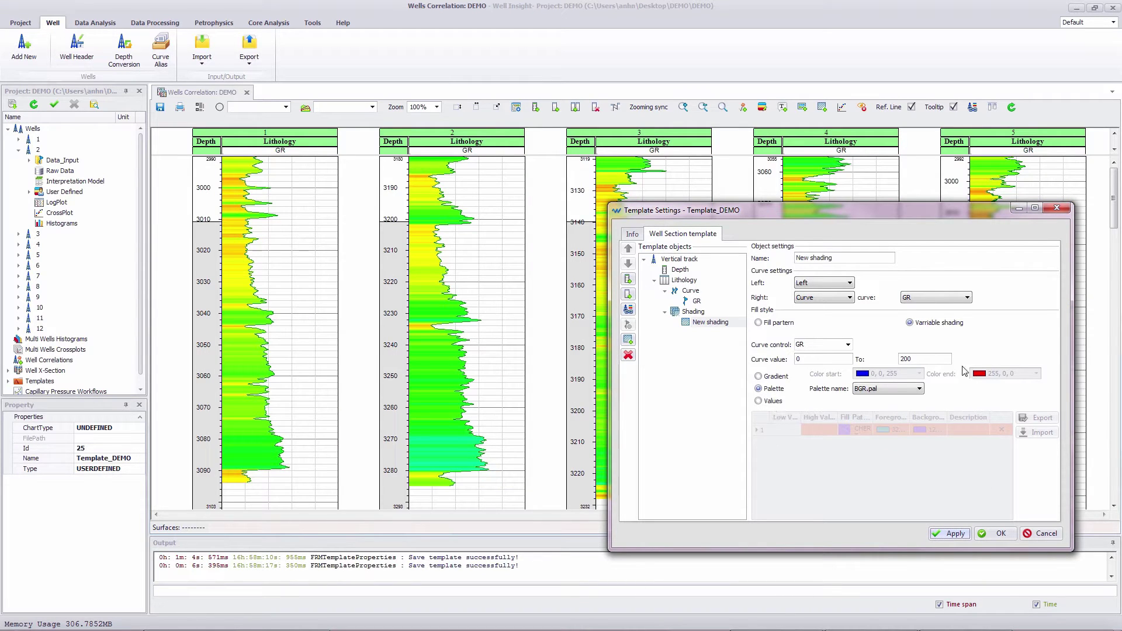
{"action": "left_click", "coordinate": [1001, 534]}
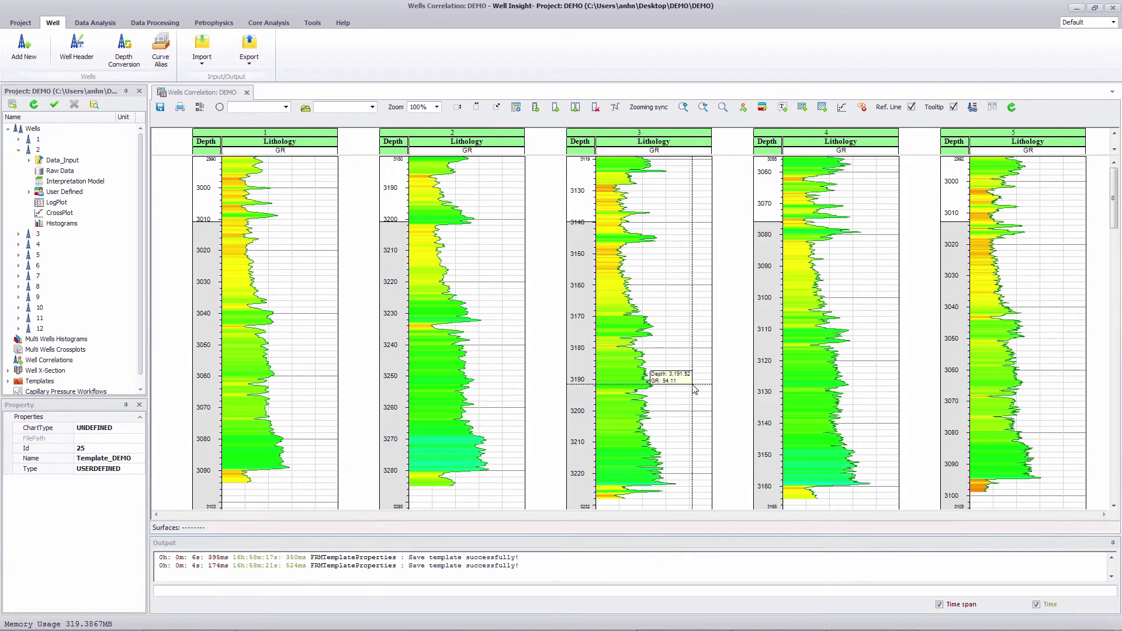
Step: Open the DEMO cross-section's settings at its global template
{"action": "left_click", "coordinate": [200, 108]}
{"action": "left_click_drag", "start_coordinate": [226, 125], "coordinate": [502, 160]}
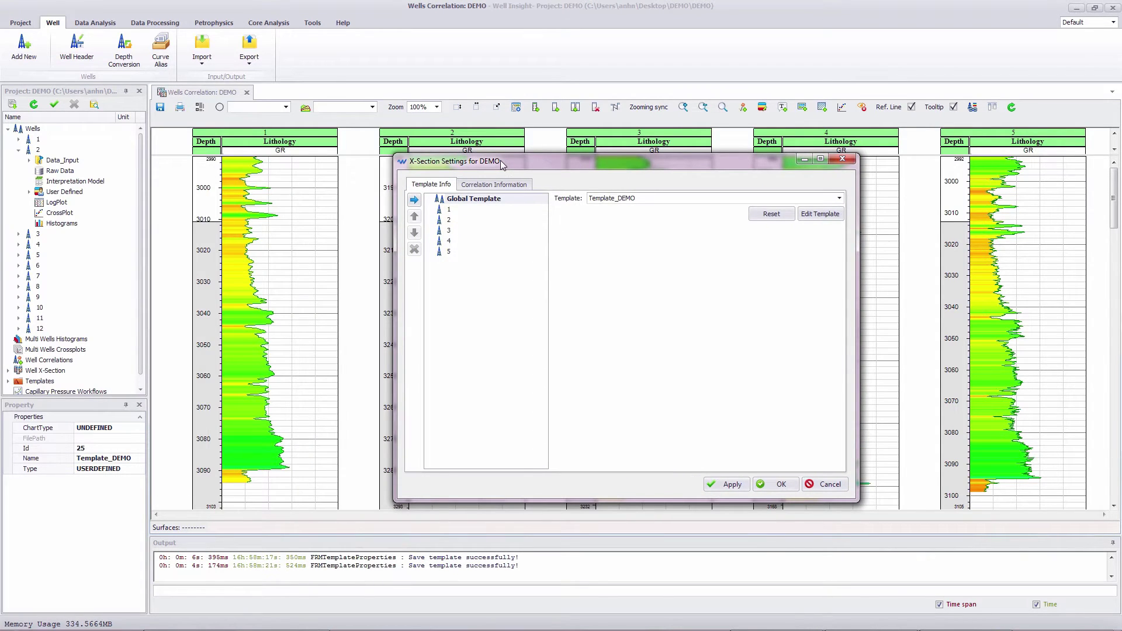
{"action": "left_click", "coordinate": [483, 201]}
Step: Apply TripleCombo as the cross-section's global template
{"action": "left_click", "coordinate": [840, 199]}
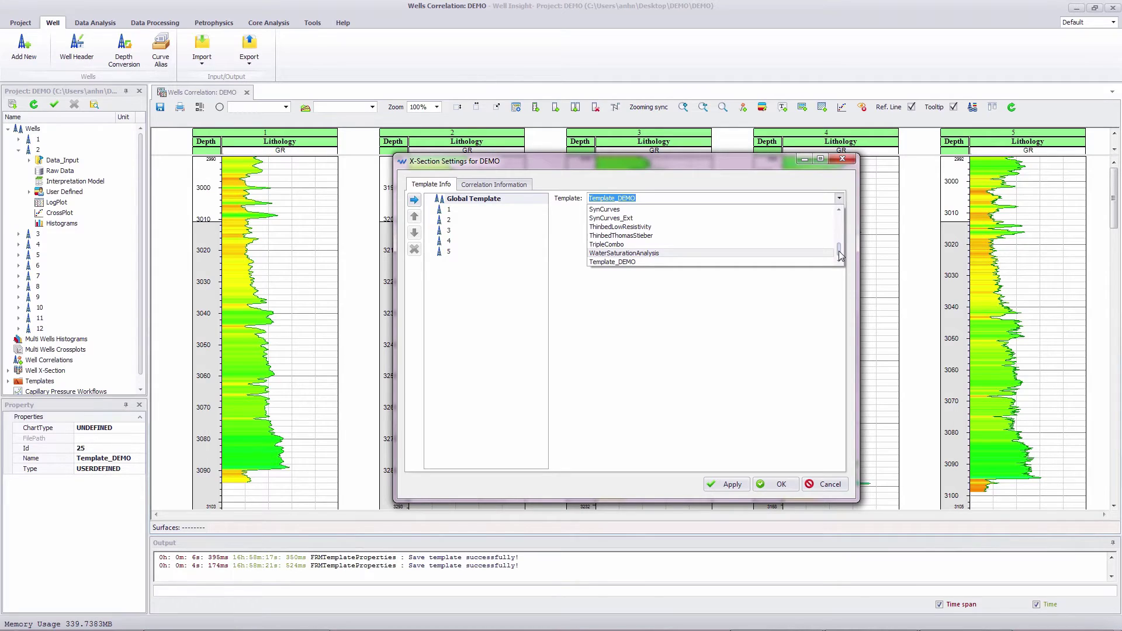
{"action": "scroll", "coordinate": [840, 256], "scroll_direction": "up", "scroll_amount": 2}
{"action": "scroll", "coordinate": [840, 256], "scroll_direction": "down", "scroll_amount": 2}
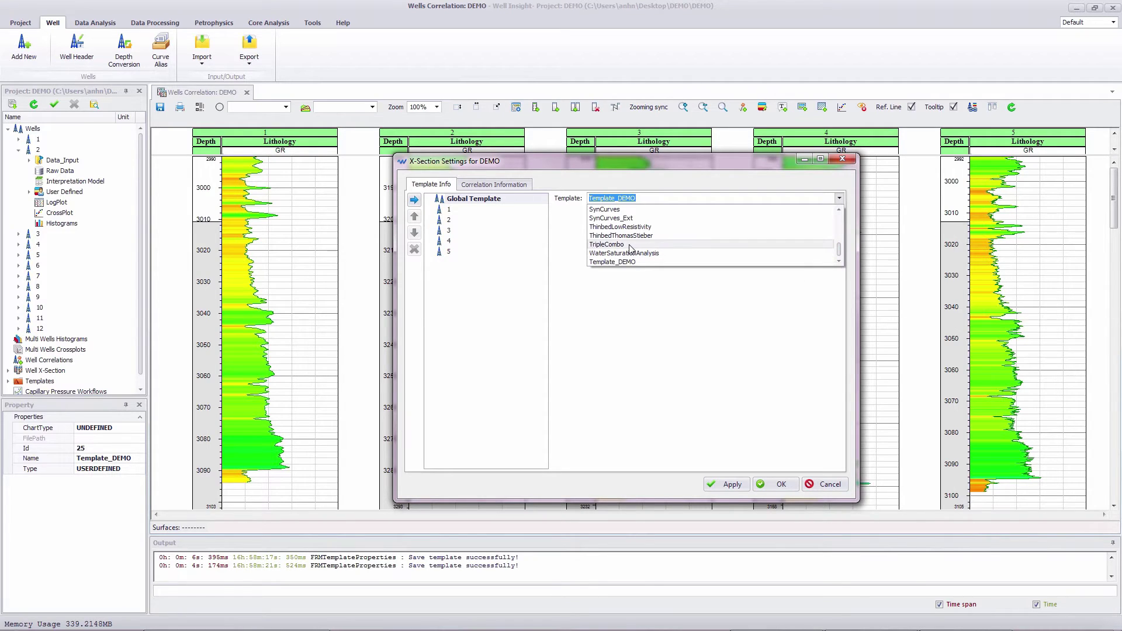
{"action": "left_click", "coordinate": [608, 244]}
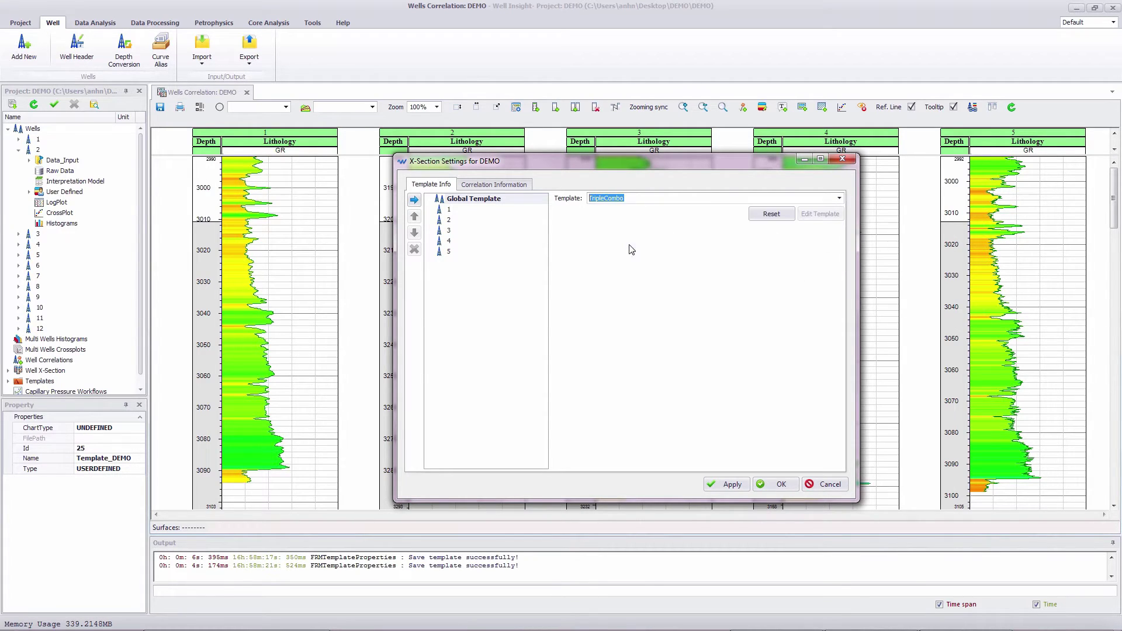
{"action": "left_click", "coordinate": [726, 484]}
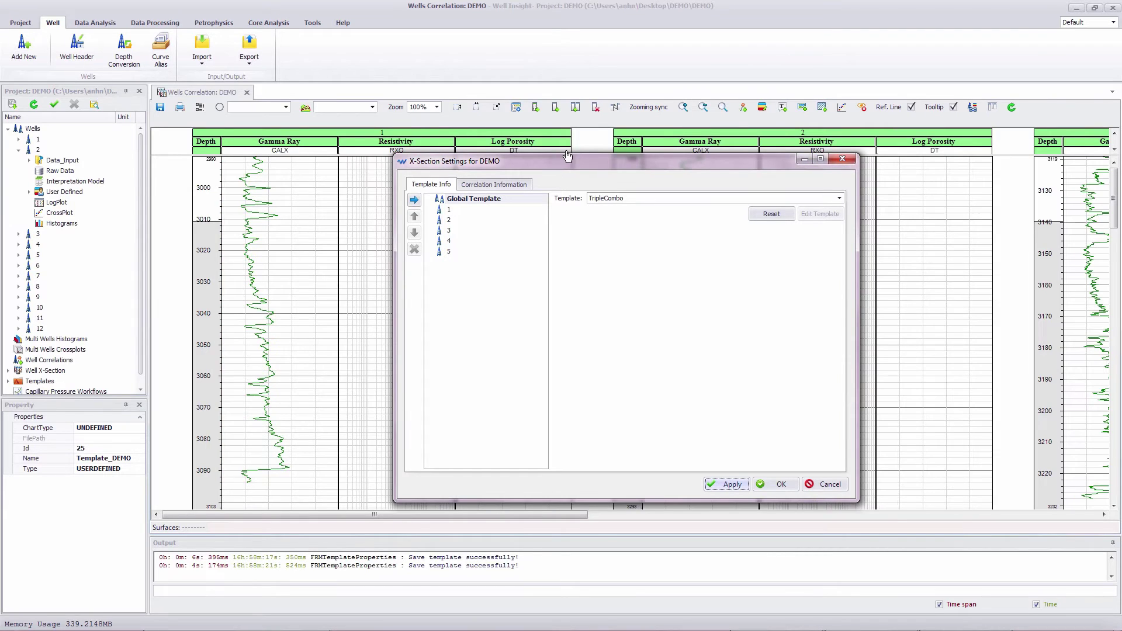
Step: Change the cross-section's global template to DensityNeutron and apply it
{"action": "left_click_drag", "start_coordinate": [568, 157], "coordinate": [671, 185]}
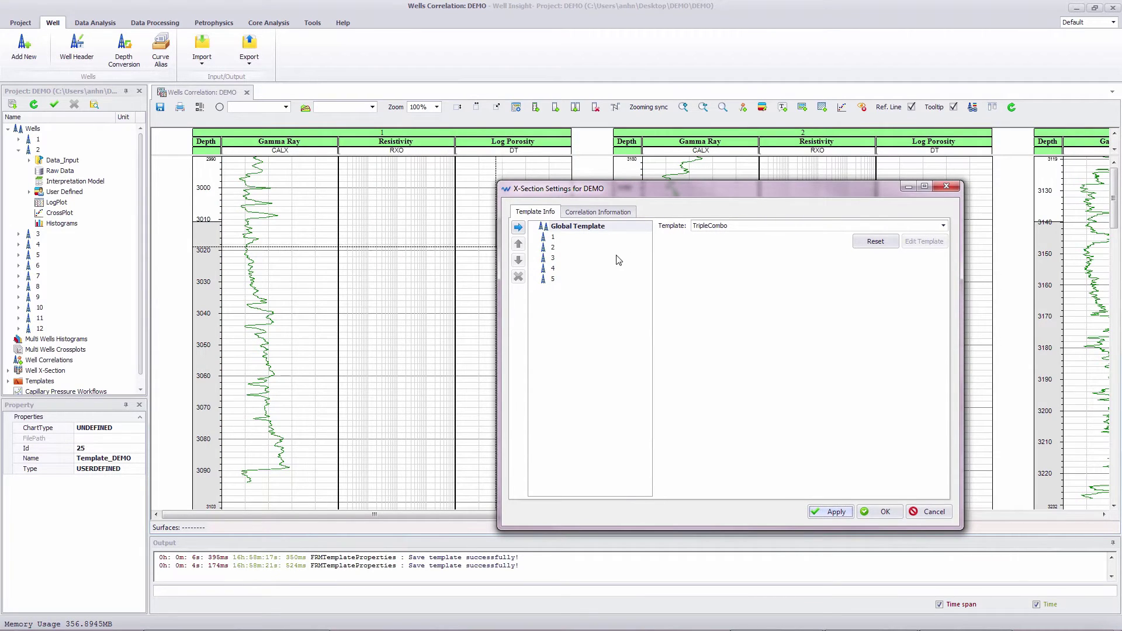
{"action": "left_click", "coordinate": [943, 225]}
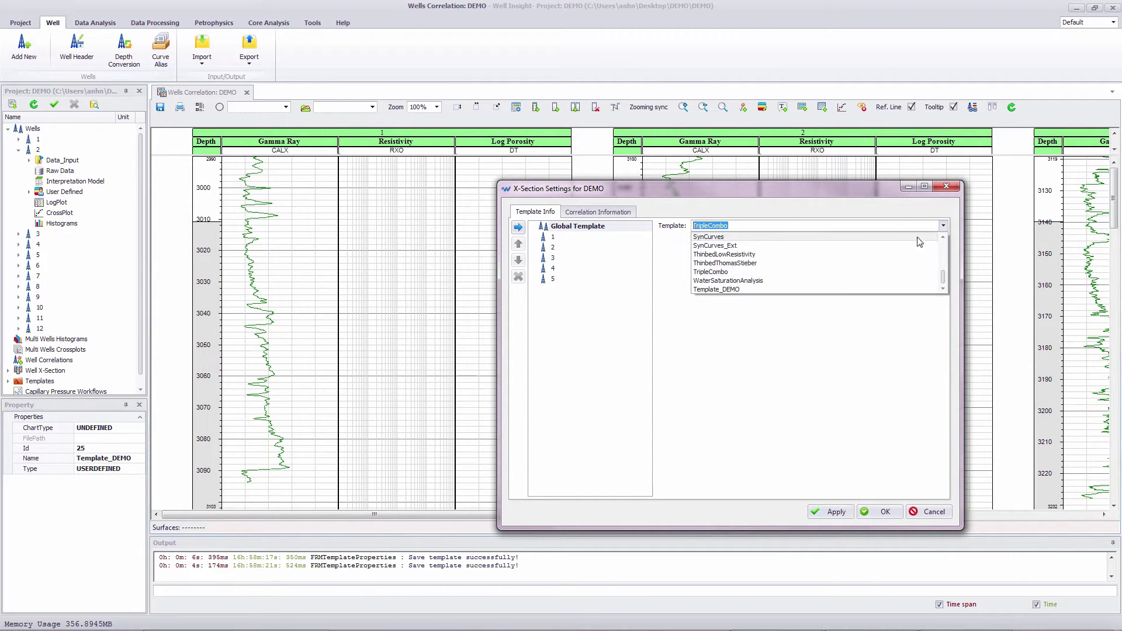
{"action": "left_click_drag", "start_coordinate": [943, 277], "coordinate": [939, 254]}
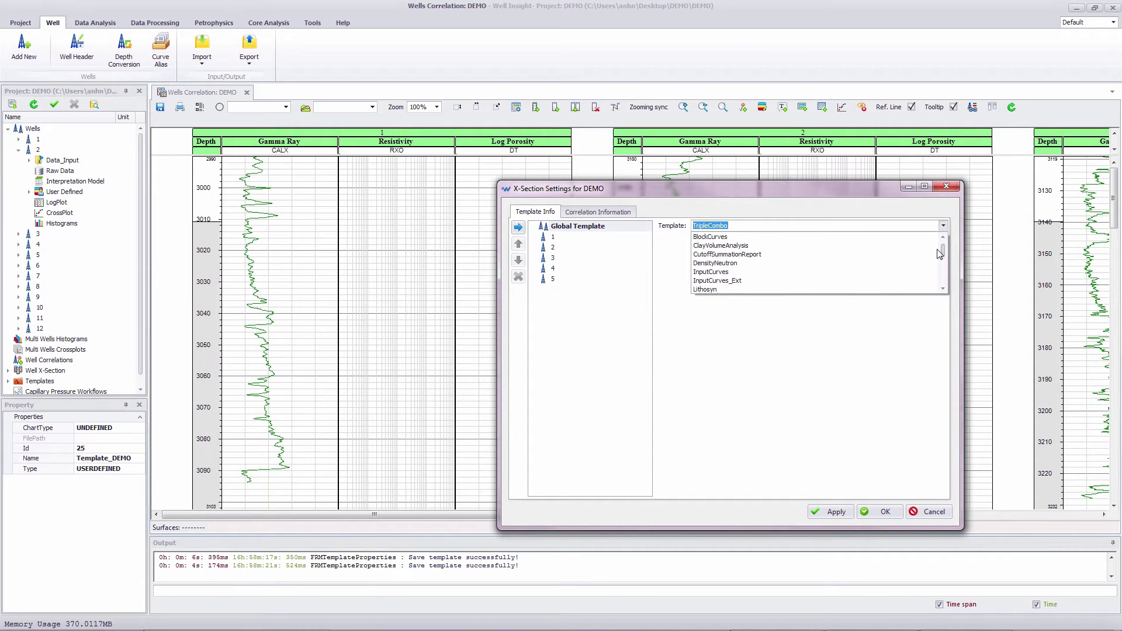
{"action": "left_click", "coordinate": [772, 264]}
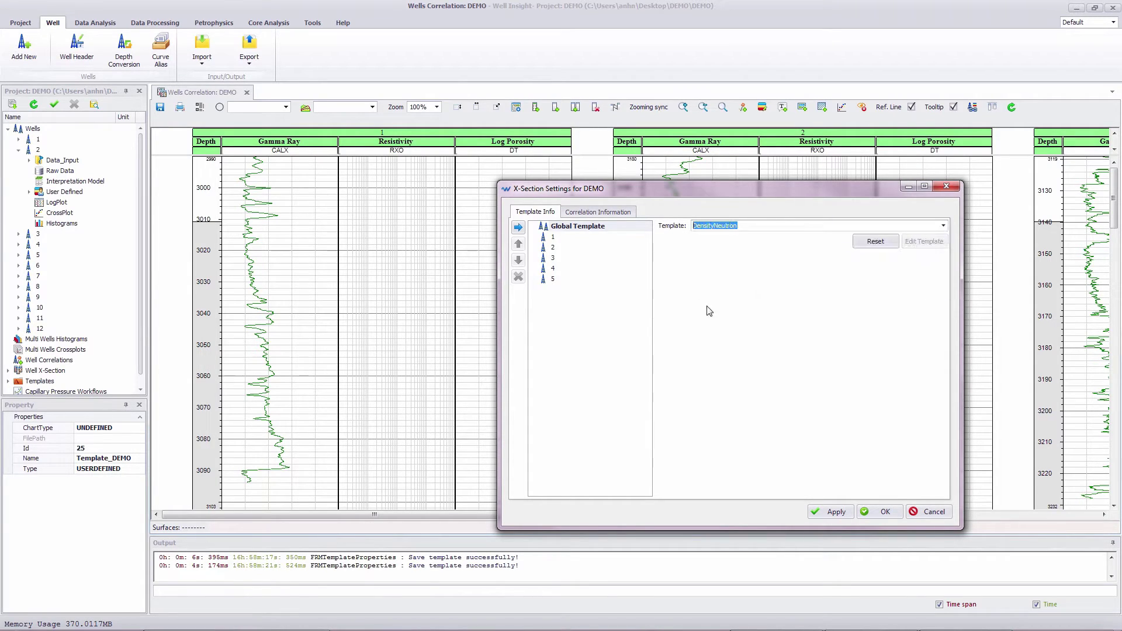
{"action": "left_click", "coordinate": [833, 506]}
{"action": "left_click", "coordinate": [835, 513]}
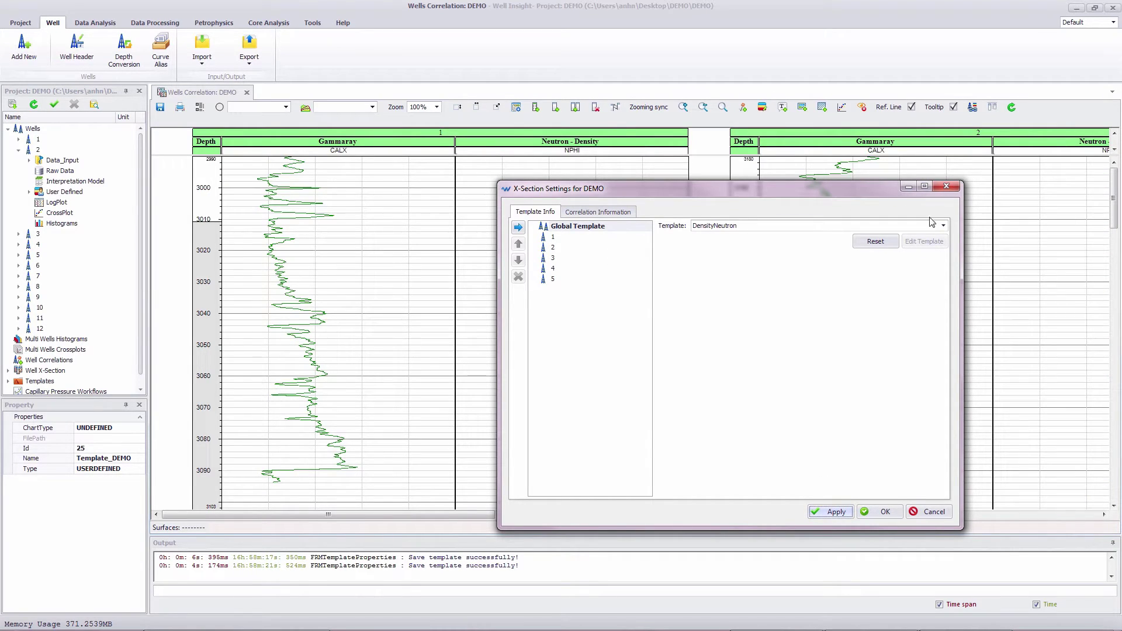
Step: Reset the cross-section's global template to Template_DEMO and apply it
{"action": "left_click", "coordinate": [894, 242]}
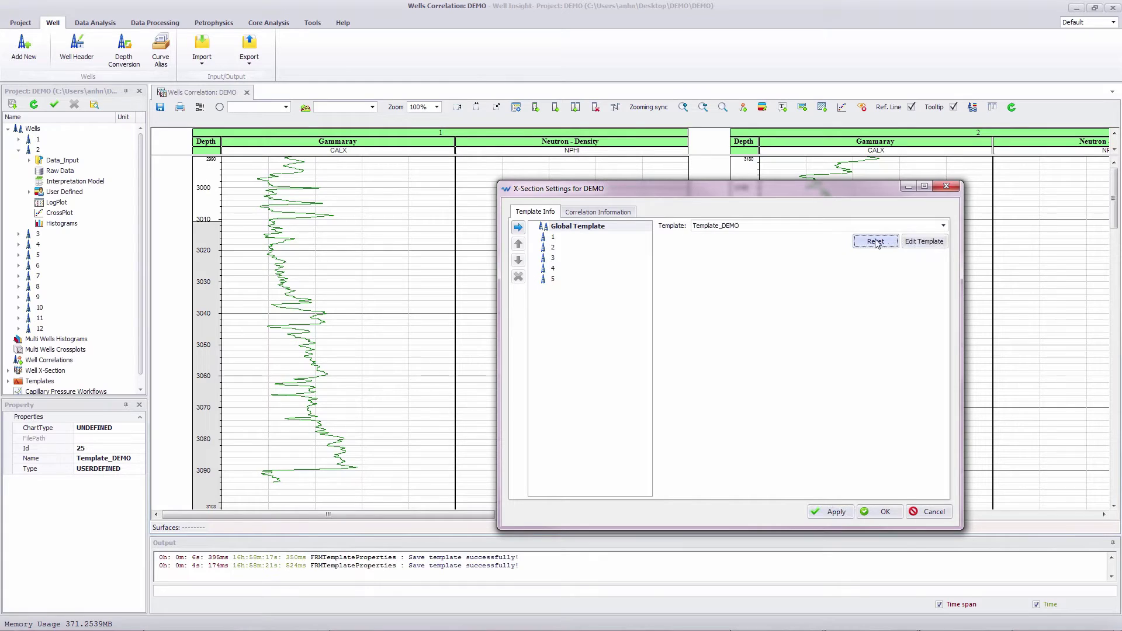
{"action": "left_click", "coordinate": [837, 513]}
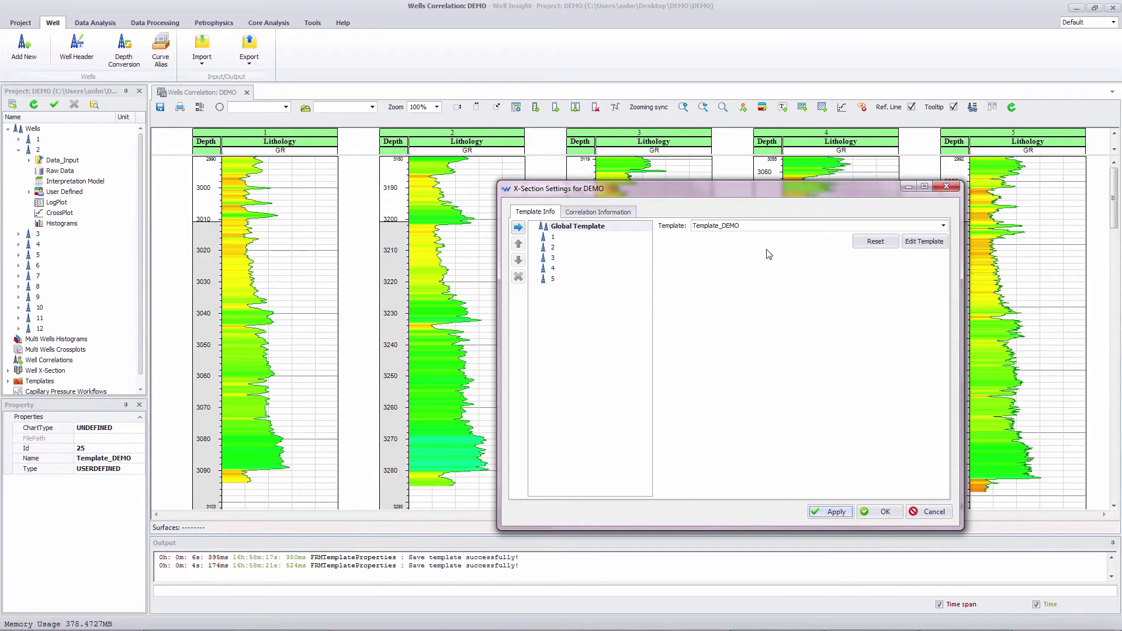
Step: Open Template_DEMO's template settings from the cross-section settings and close them without changes
{"action": "left_click", "coordinate": [920, 244]}
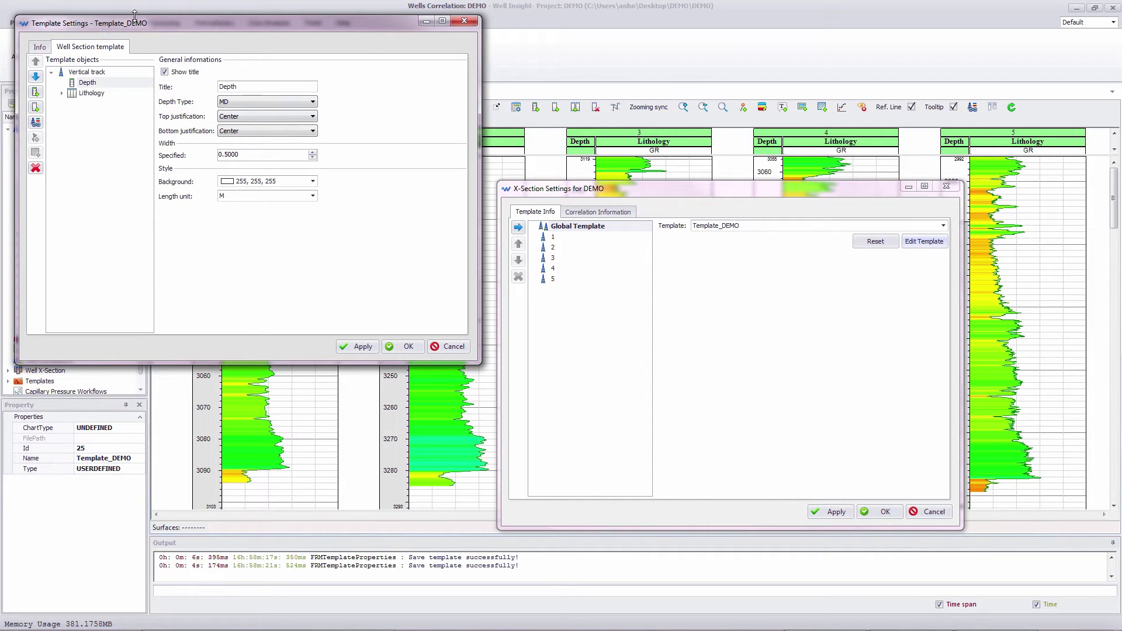
{"action": "left_click", "coordinate": [471, 26]}
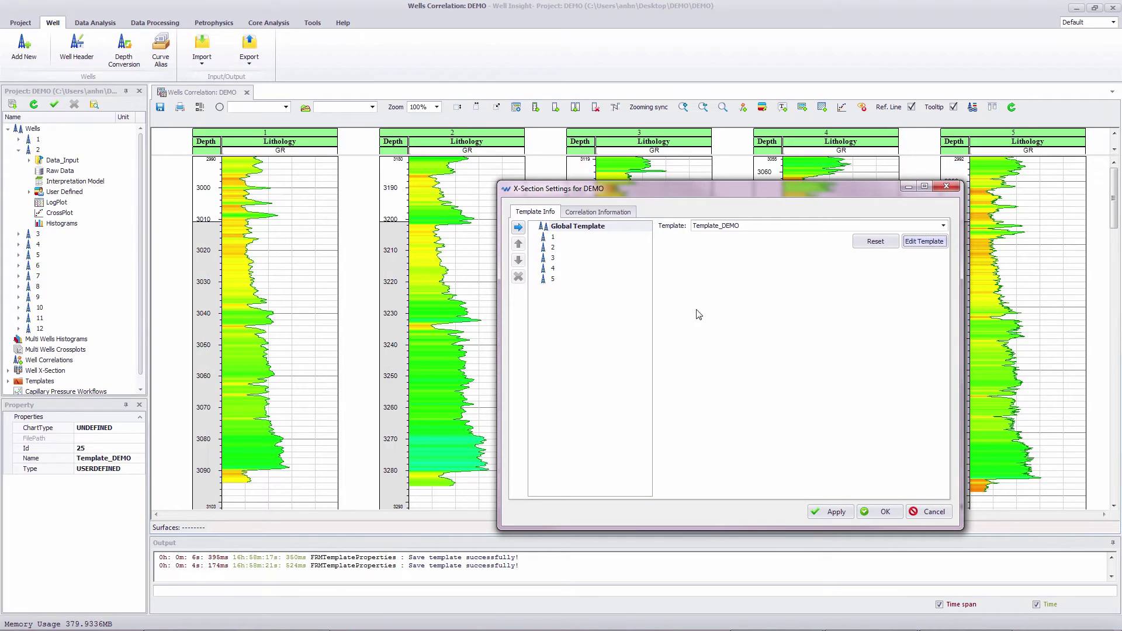
Step: Switch well 1 to a local template, choose DensityNeutron for it and apply it to the cross-section
{"action": "left_click", "coordinate": [554, 239]}
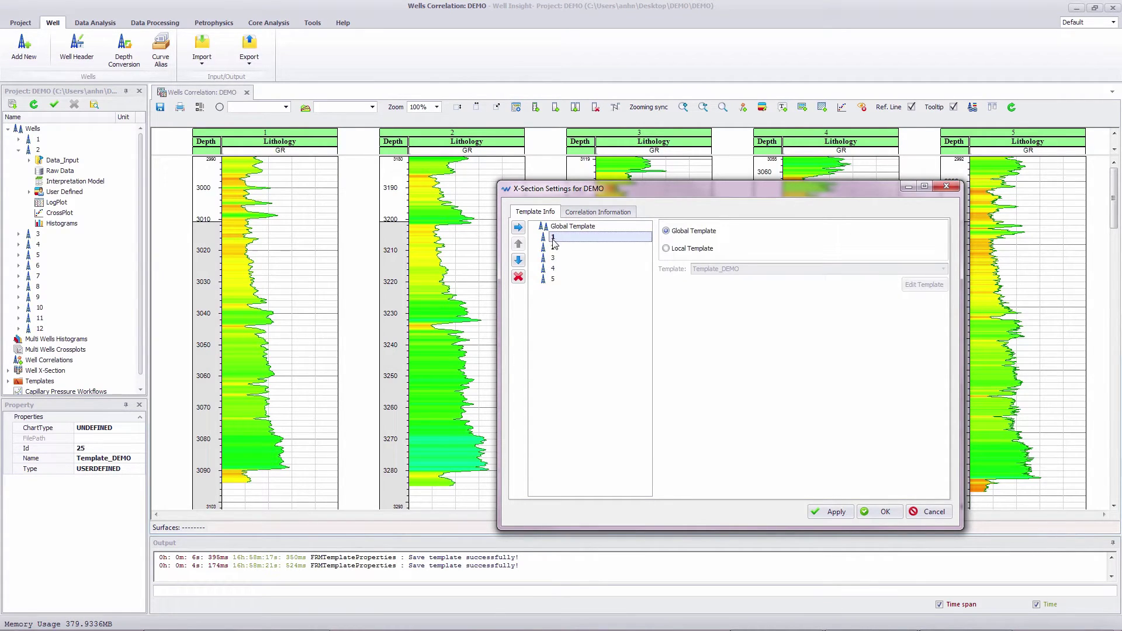
{"action": "left_click", "coordinate": [667, 252]}
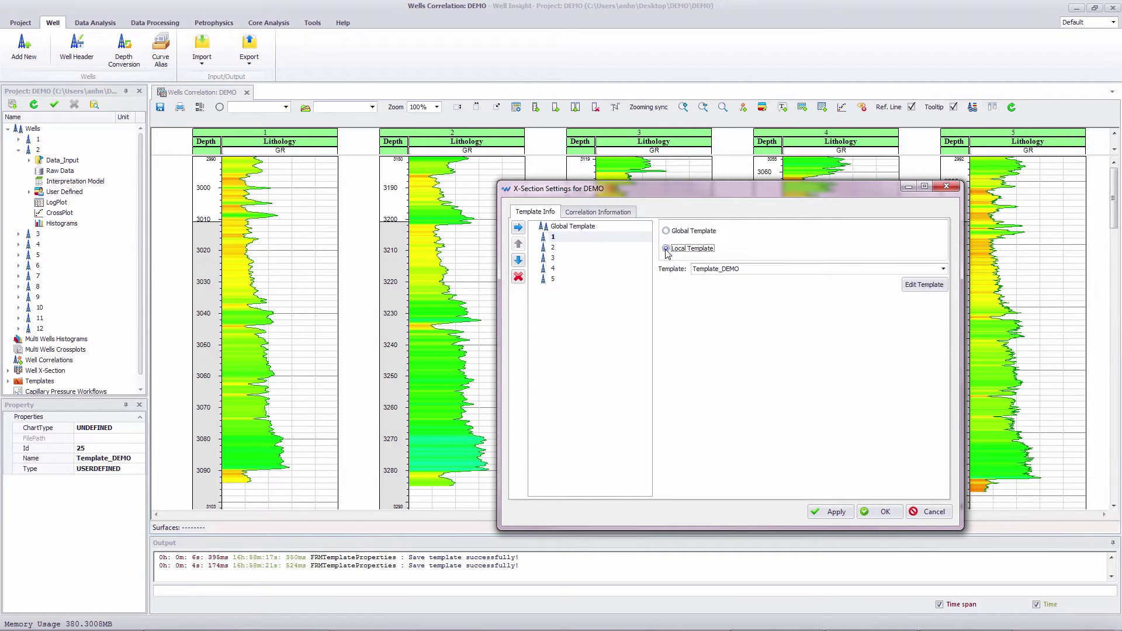
{"action": "left_click", "coordinate": [944, 270]}
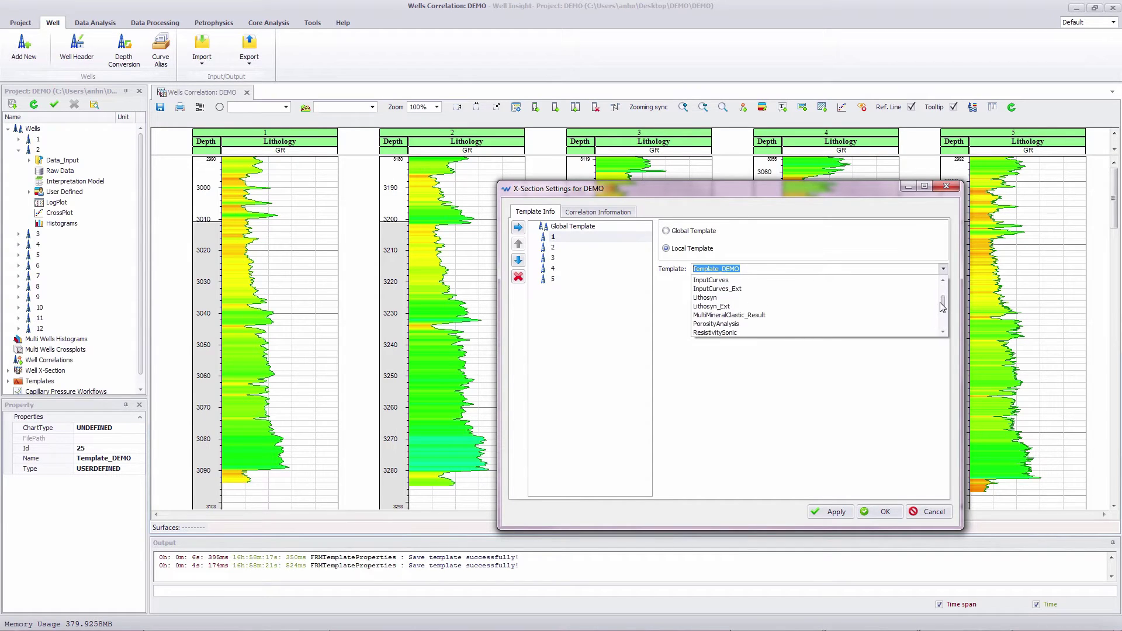
{"action": "scroll", "coordinate": [772, 291], "scroll_direction": "up", "scroll_amount": 5}
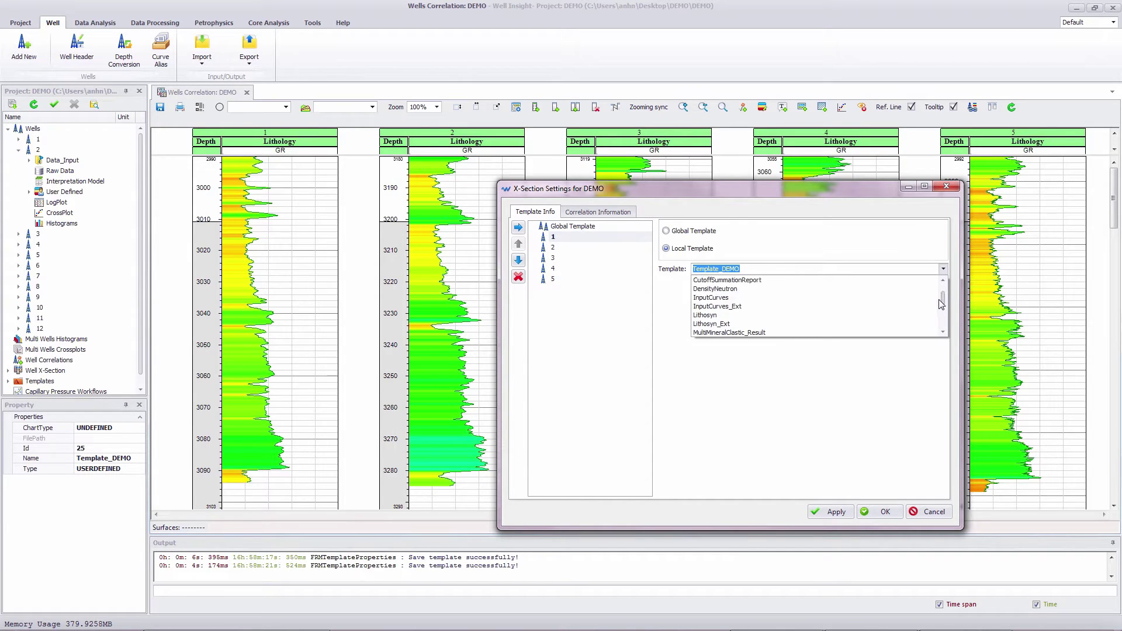
{"action": "left_click", "coordinate": [772, 289]}
{"action": "left_click", "coordinate": [848, 512]}
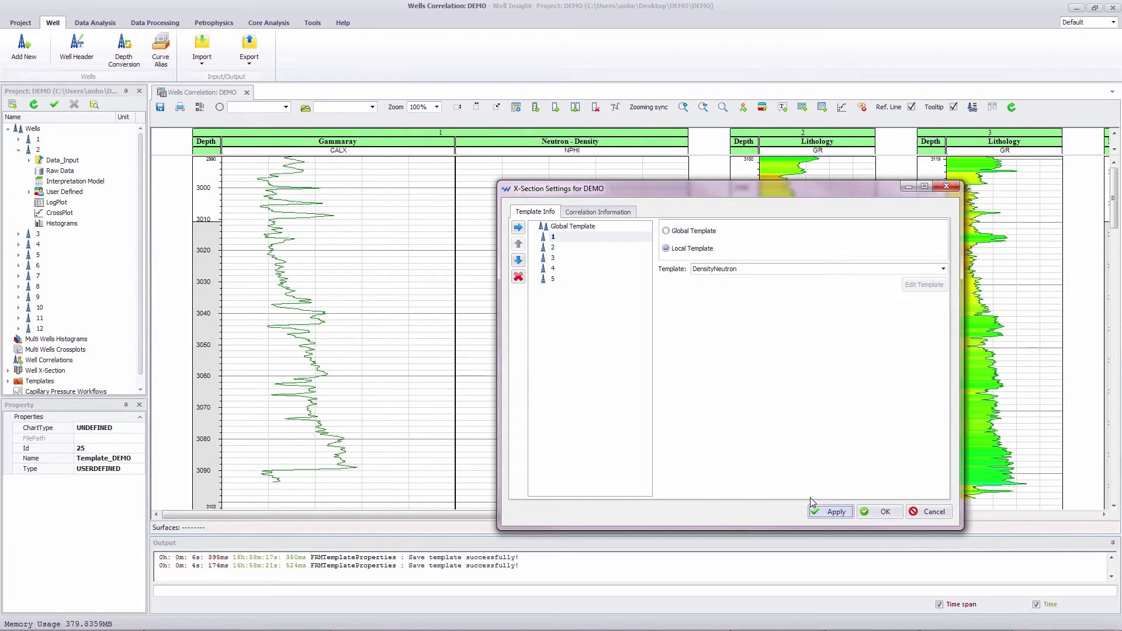
Step: Return well 1 to the global template and confirm the cross-section settings
{"action": "left_click", "coordinate": [477, 107]}
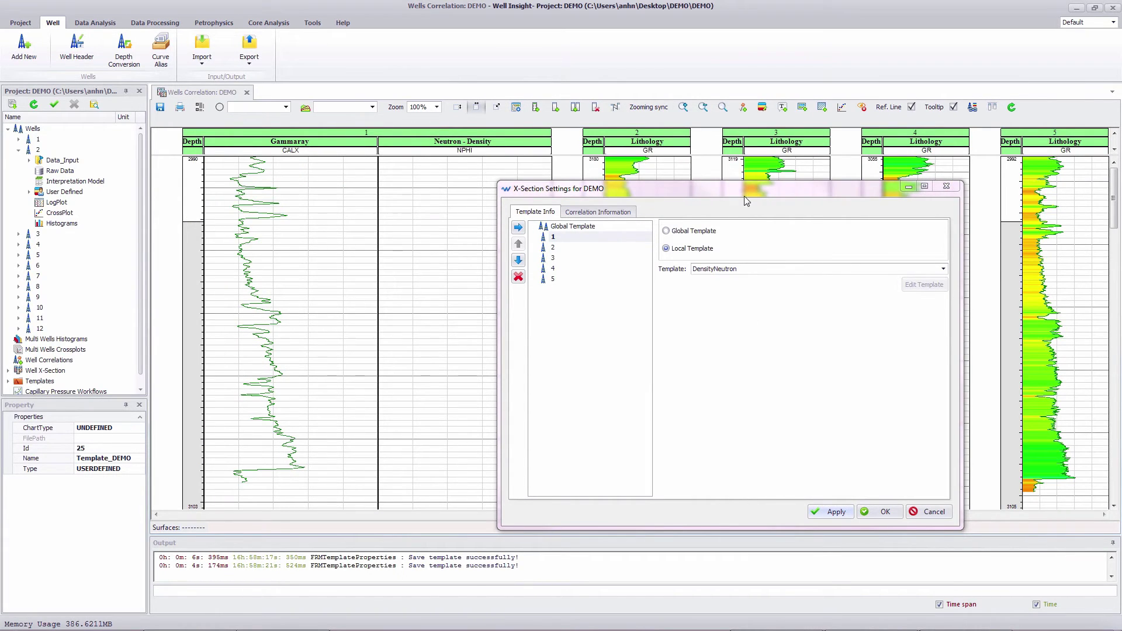
{"action": "left_click_drag", "start_coordinate": [746, 196], "coordinate": [722, 309]}
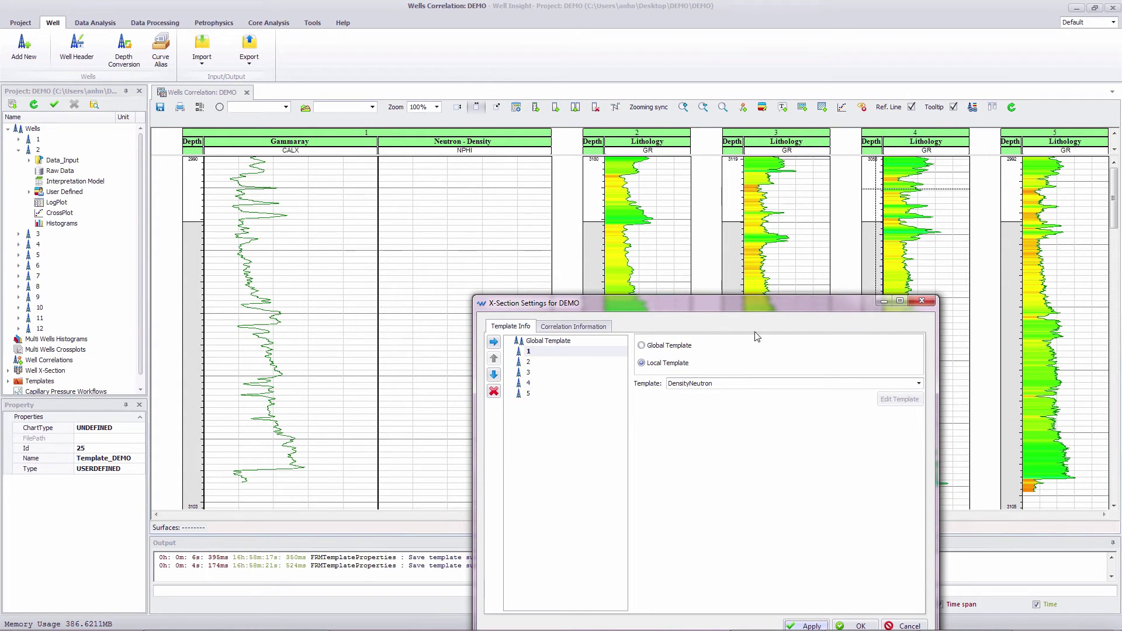
{"action": "left_click", "coordinate": [643, 346]}
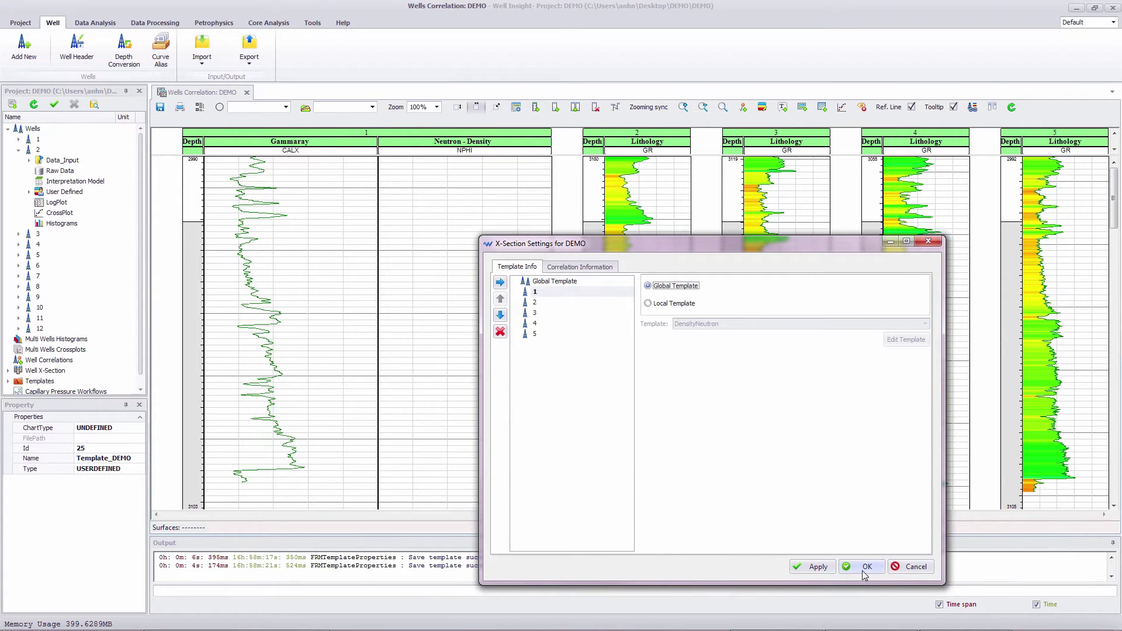
{"action": "left_click", "coordinate": [863, 568]}
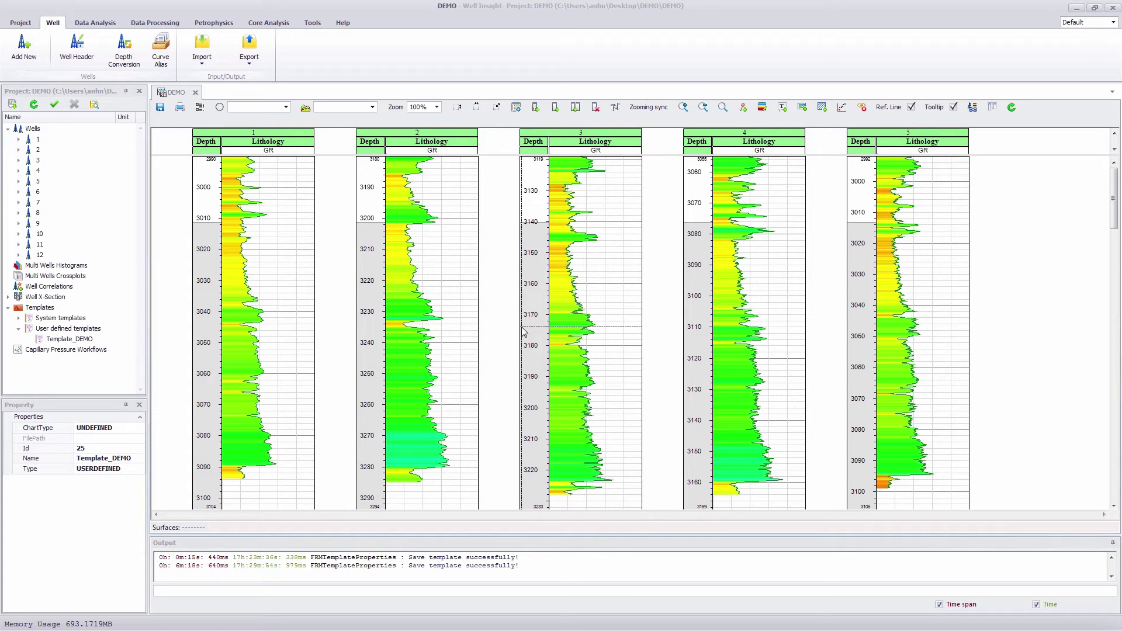
Step: Create a new well correlation group named DEMO
{"action": "left_click", "coordinate": [45, 288]}
{"action": "right_click", "coordinate": [45, 289]}
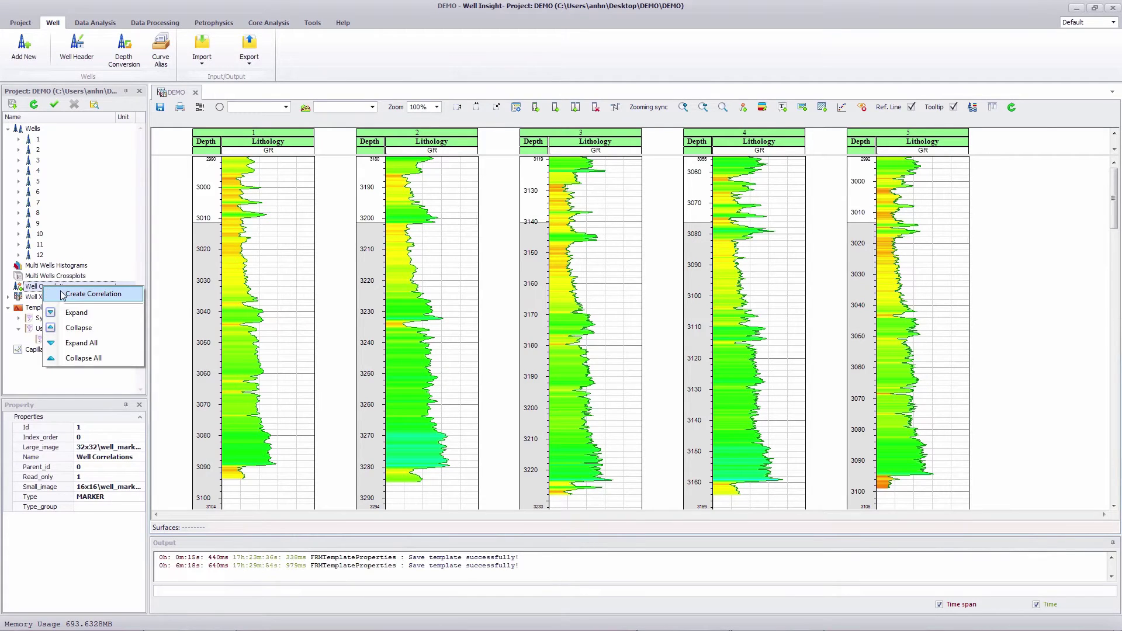
{"action": "left_click", "coordinate": [63, 295]}
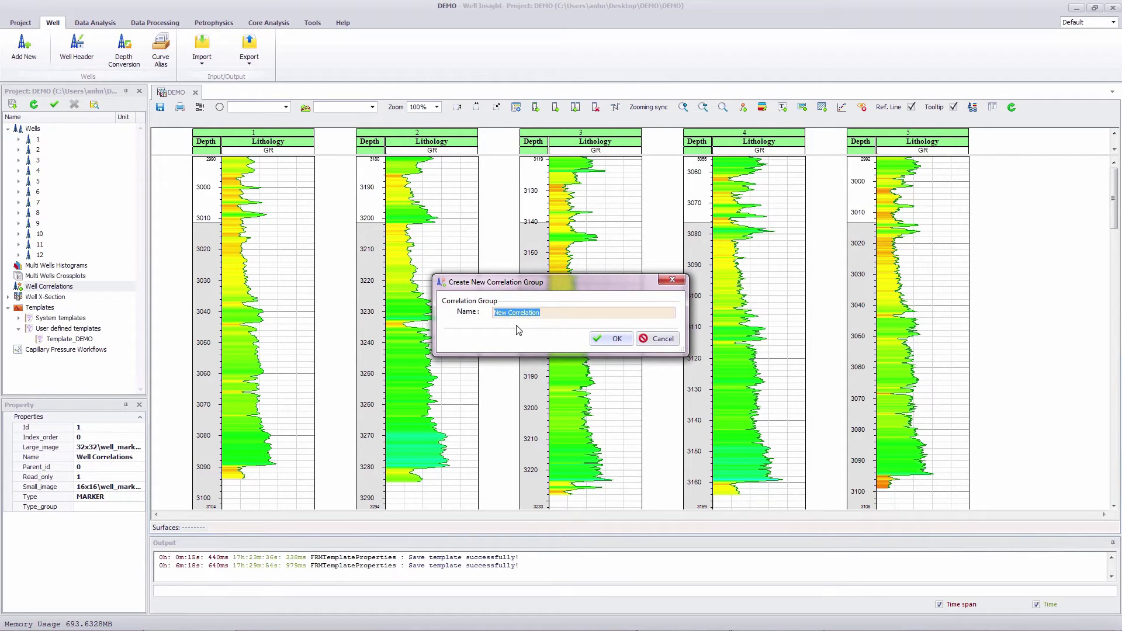
{"action": "type", "text": "DEMO"}
{"action": "left_click", "coordinate": [608, 339]}
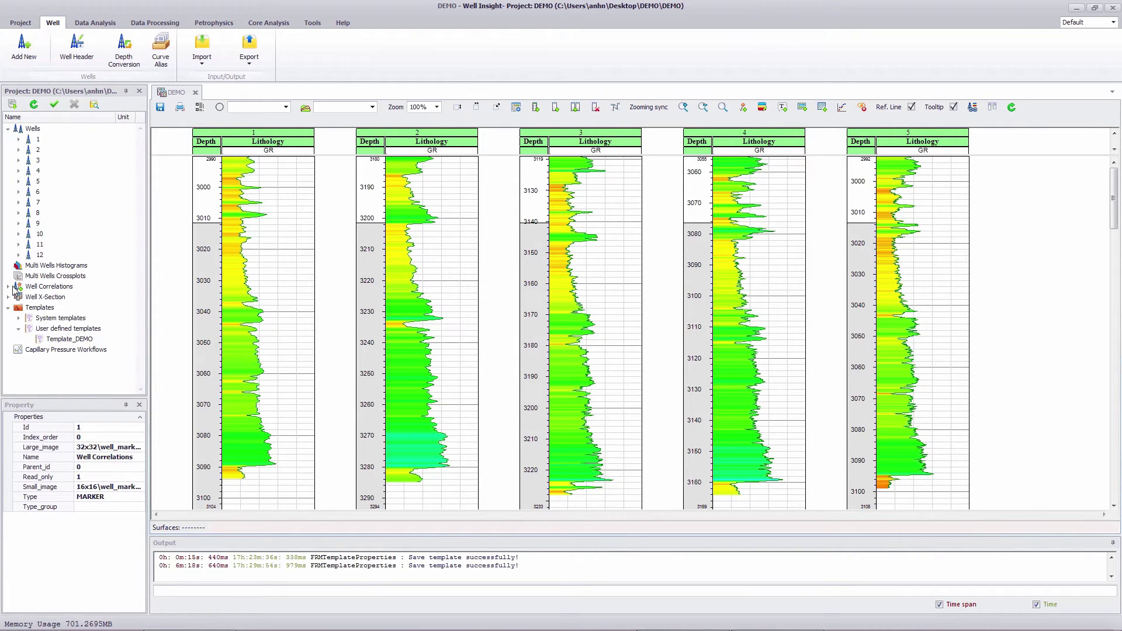
Step: Open the zone manager for well 1's user-defined WellTops zone set
{"action": "left_click", "coordinate": [19, 139]}
{"action": "left_click", "coordinate": [30, 182]}
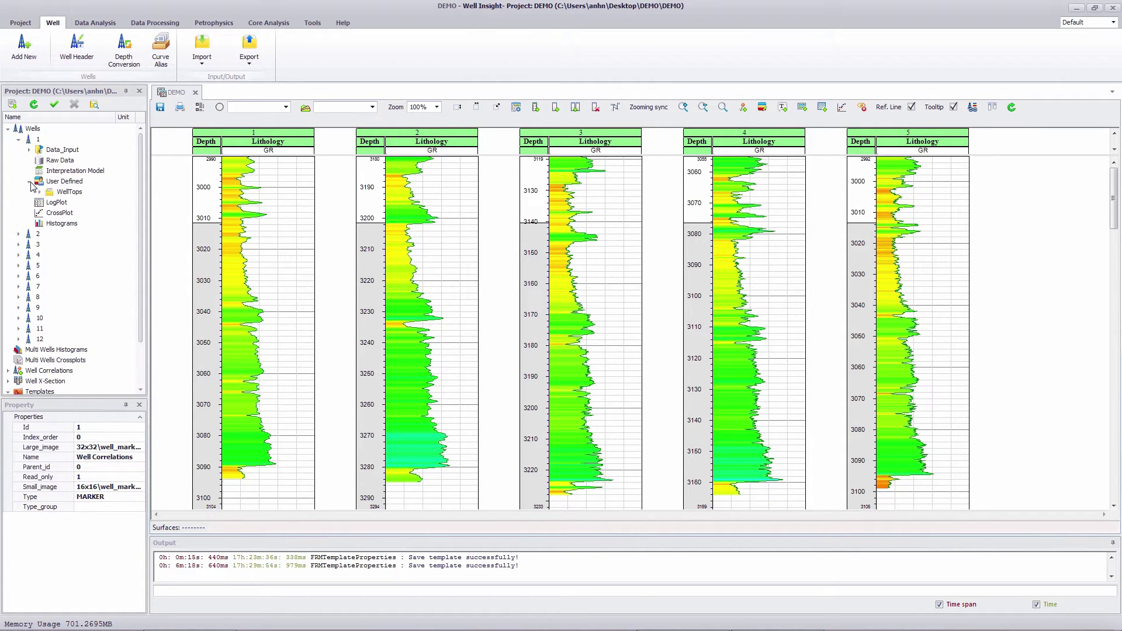
{"action": "left_click", "coordinate": [70, 193]}
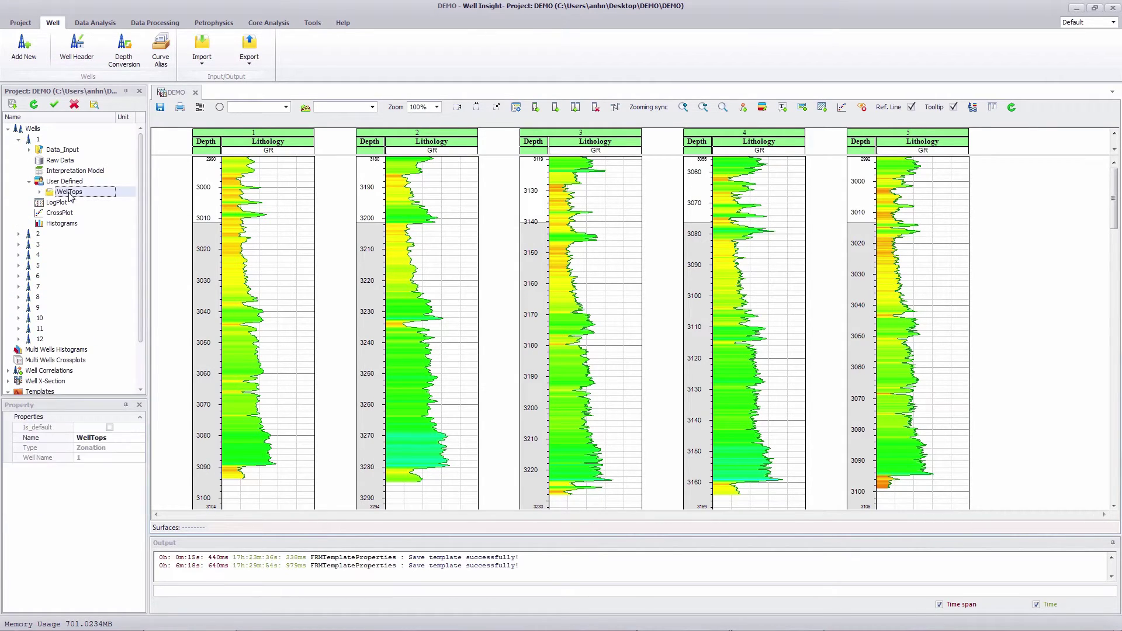
{"action": "right_click", "coordinate": [69, 193]}
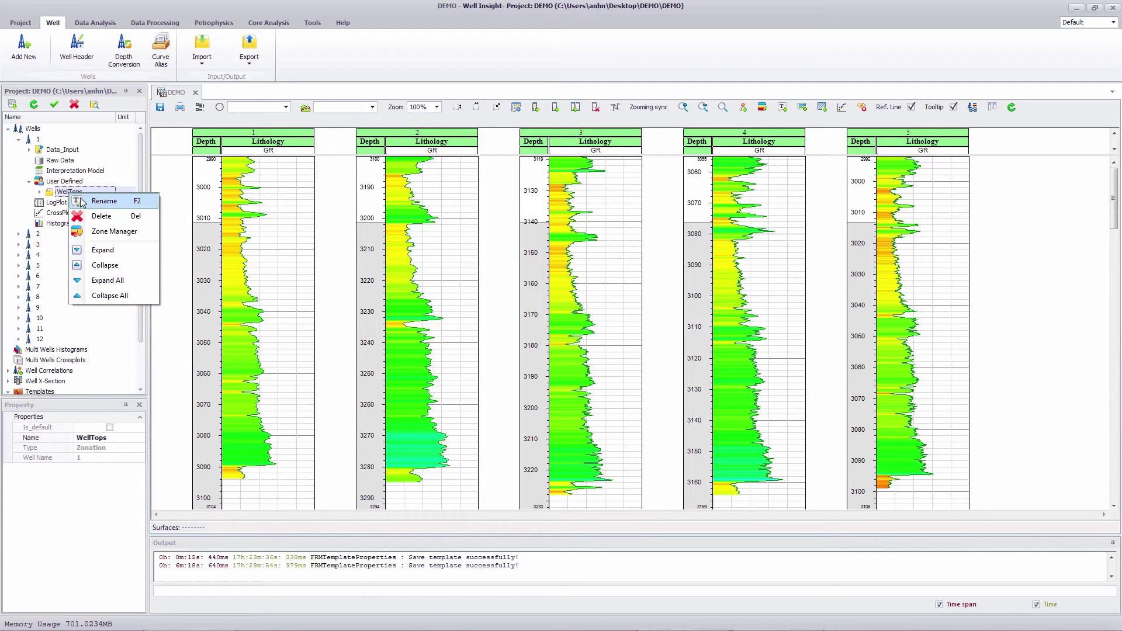
{"action": "left_click", "coordinate": [111, 232]}
{"action": "left_click_drag", "start_coordinate": [347, 67], "coordinate": [488, 130]}
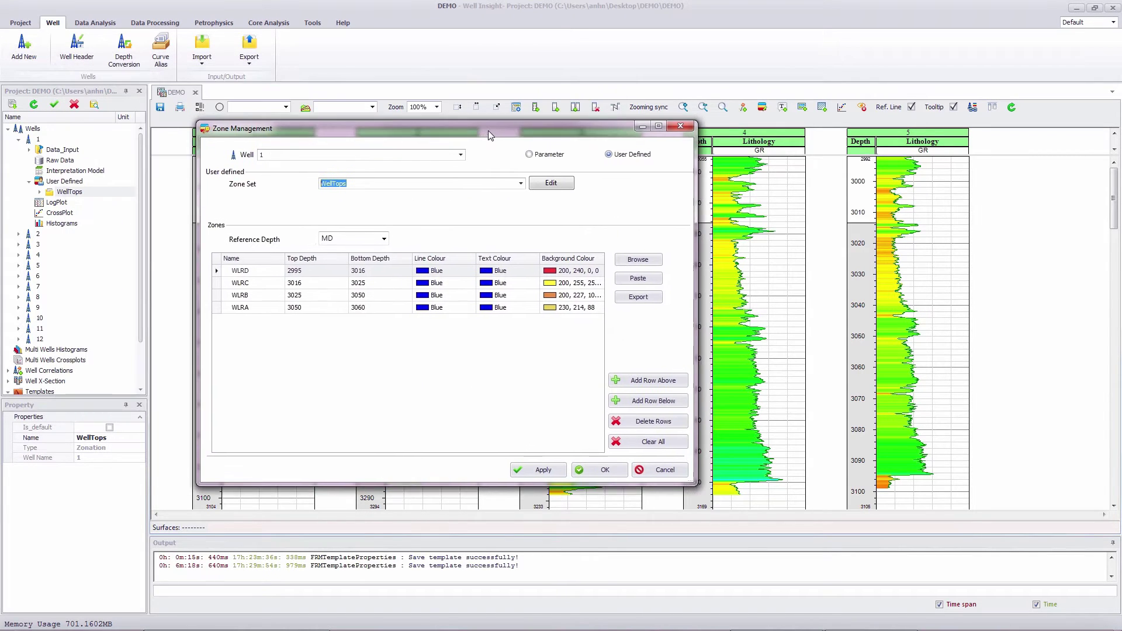
Step: Review the WellTops zones of wells 2 and 3 and one further well, and close the zone manager
{"action": "left_click", "coordinate": [465, 157]}
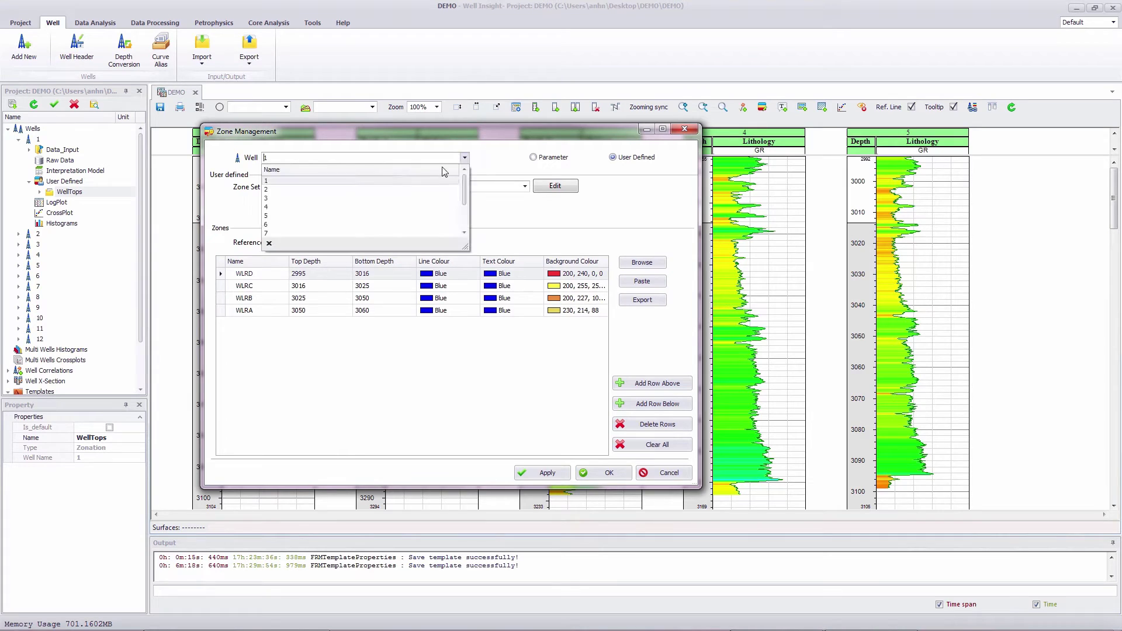
{"action": "left_click", "coordinate": [418, 182]}
{"action": "left_click", "coordinate": [465, 158]}
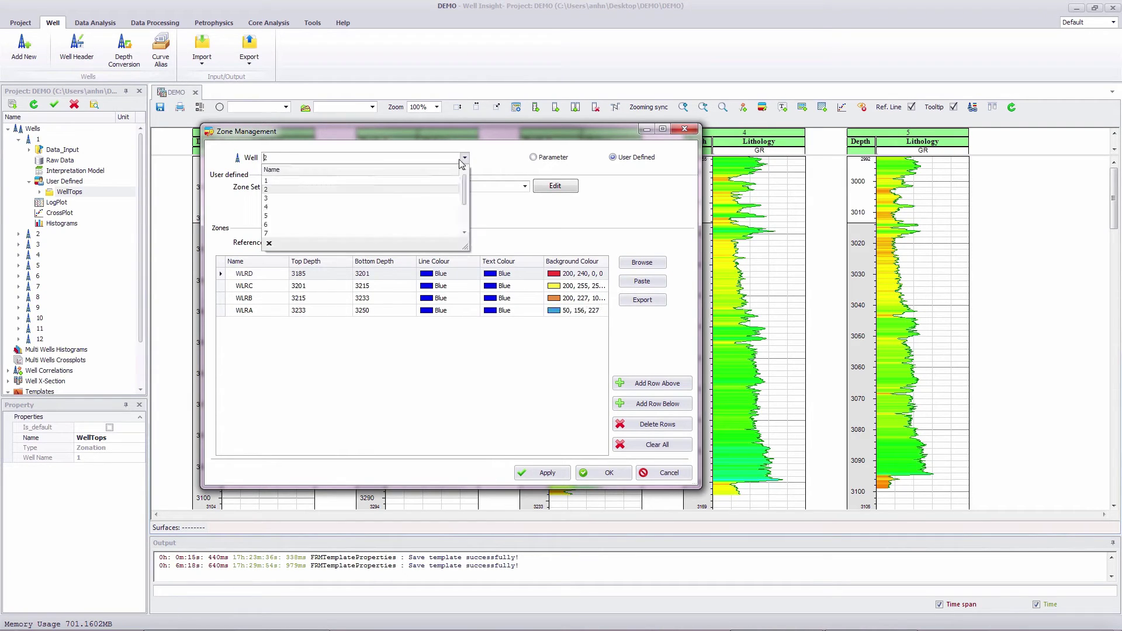
{"action": "left_click", "coordinate": [341, 188]}
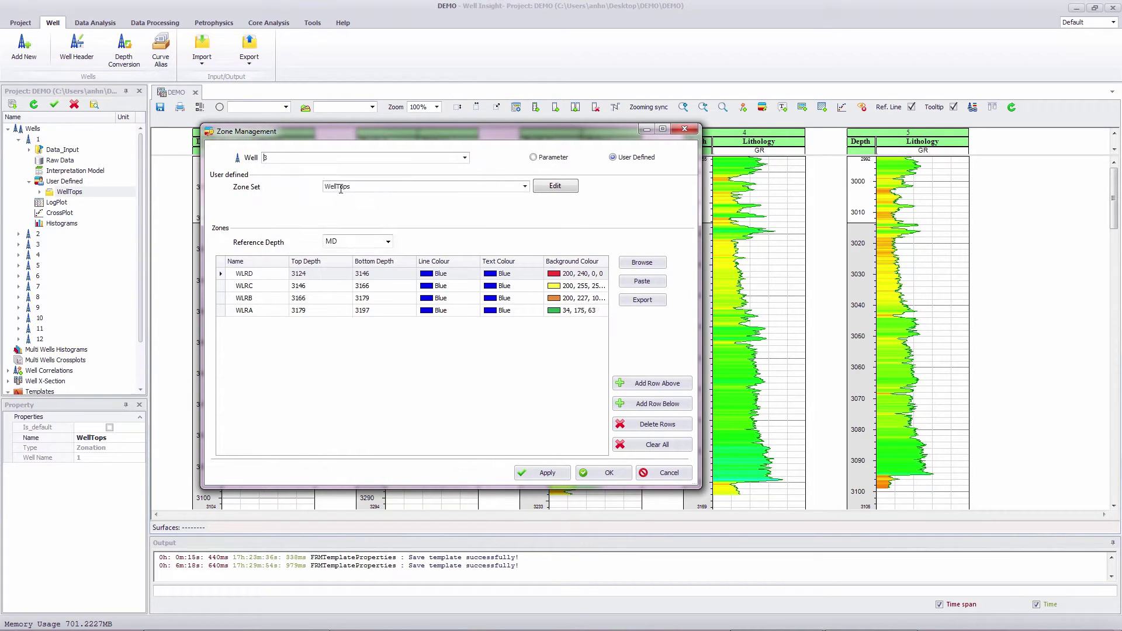
{"action": "left_click", "coordinate": [464, 157]}
{"action": "left_click", "coordinate": [409, 209]}
{"action": "left_click", "coordinate": [605, 473]}
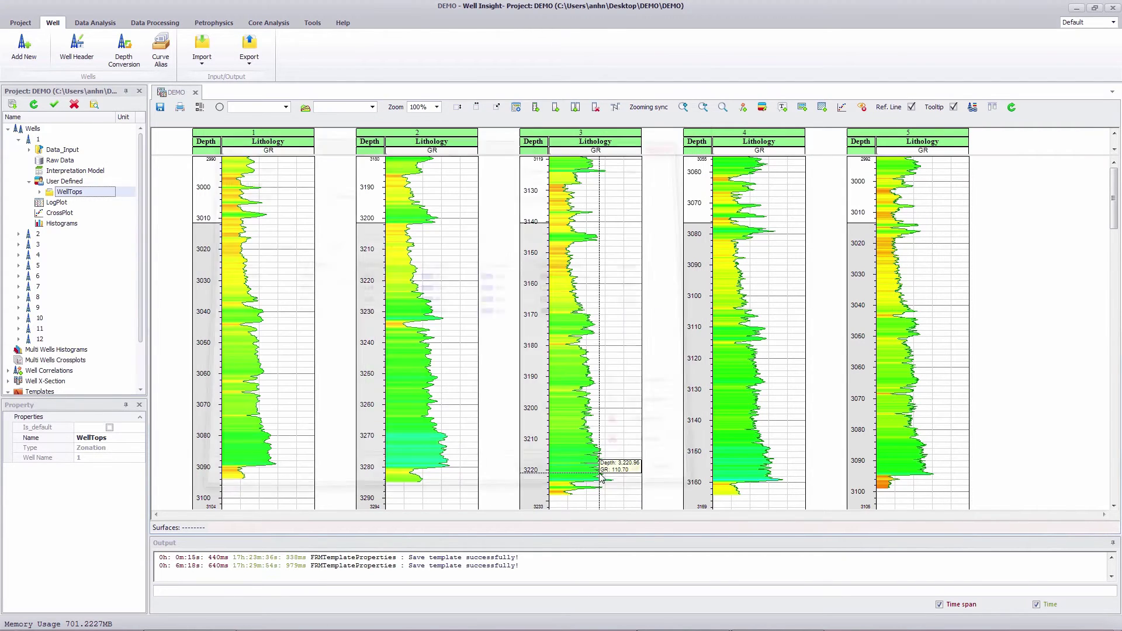
Step: Add a zonation track 0.5 inches wide using the User Defined WellTops zone set, and fit the wells to the window width
{"action": "right_click", "coordinate": [298, 297]}
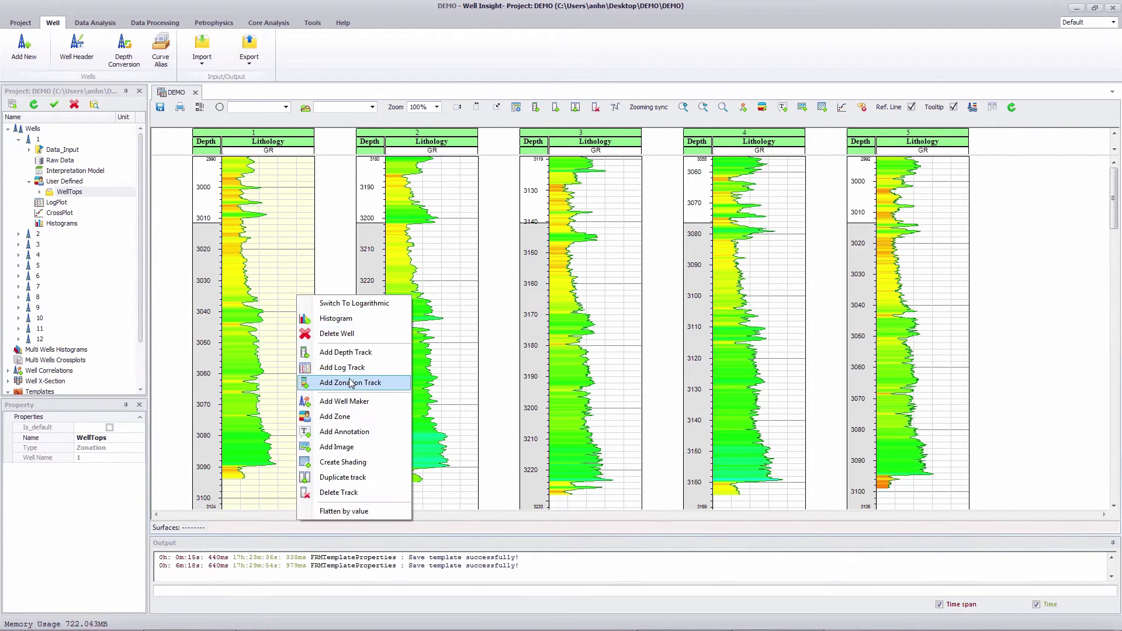
{"action": "left_click", "coordinate": [351, 383]}
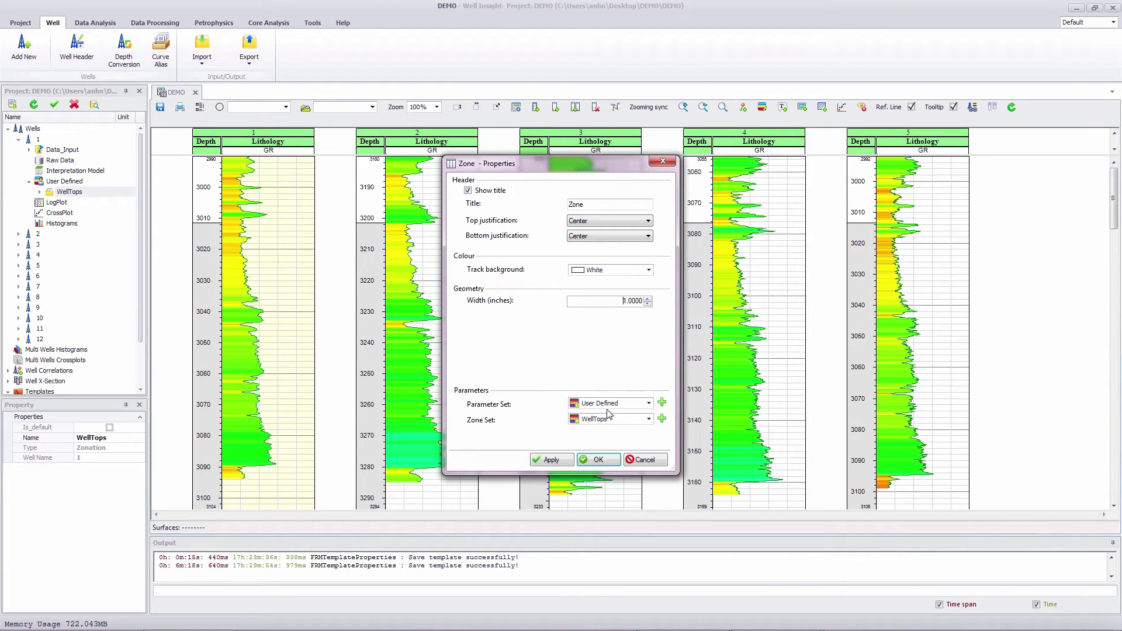
{"action": "left_click", "coordinate": [648, 419]}
{"action": "left_click", "coordinate": [632, 432]}
{"action": "double_click", "coordinate": [624, 301]}
{"action": "type", "text": "0.5"}
{"action": "left_click", "coordinate": [598, 460]}
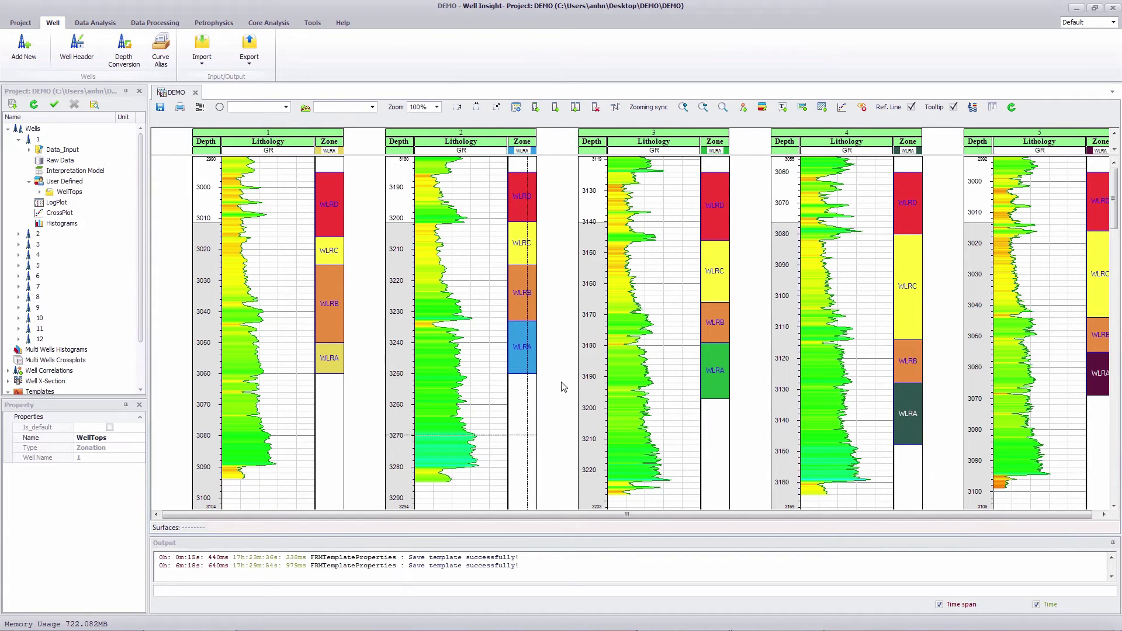
{"action": "left_click", "coordinate": [483, 107]}
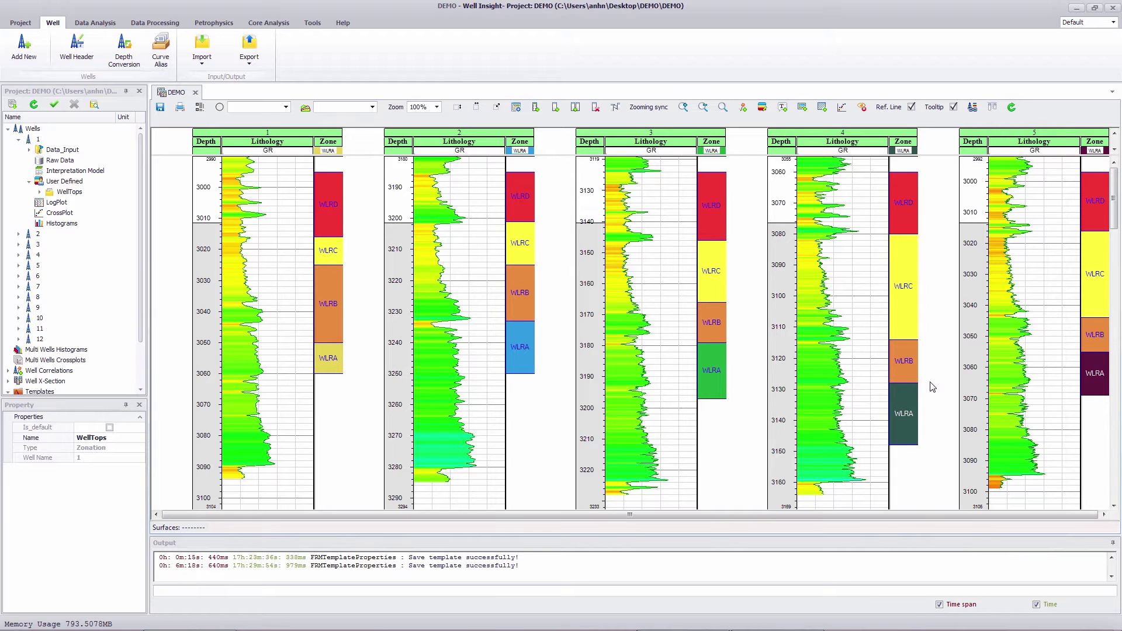
Step: Open the layer manager of the DEMO well correlation group
{"action": "left_click", "coordinate": [18, 139]}
{"action": "left_click", "coordinate": [9, 286]}
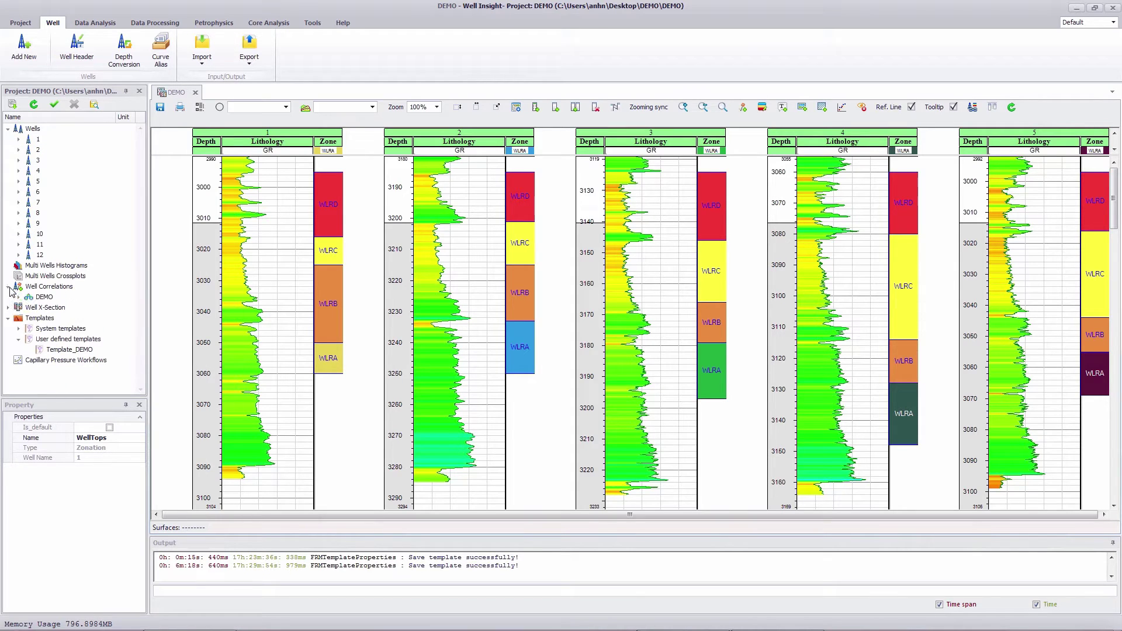
{"action": "left_click", "coordinate": [18, 298]}
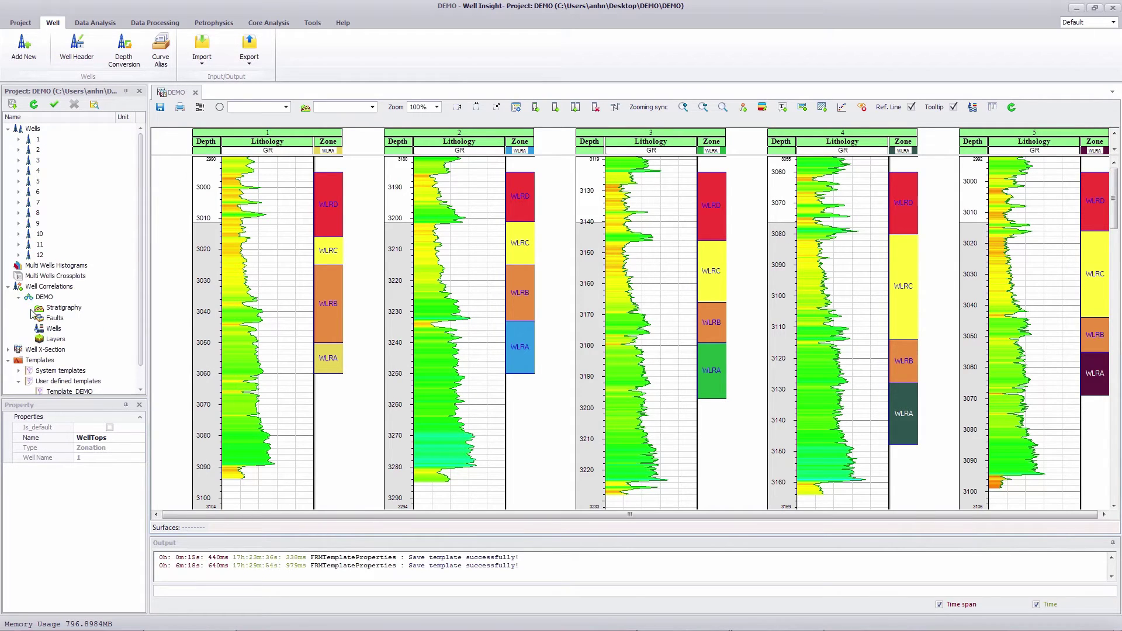
{"action": "left_click", "coordinate": [62, 342]}
{"action": "right_click", "coordinate": [62, 342]}
{"action": "left_click", "coordinate": [106, 348]}
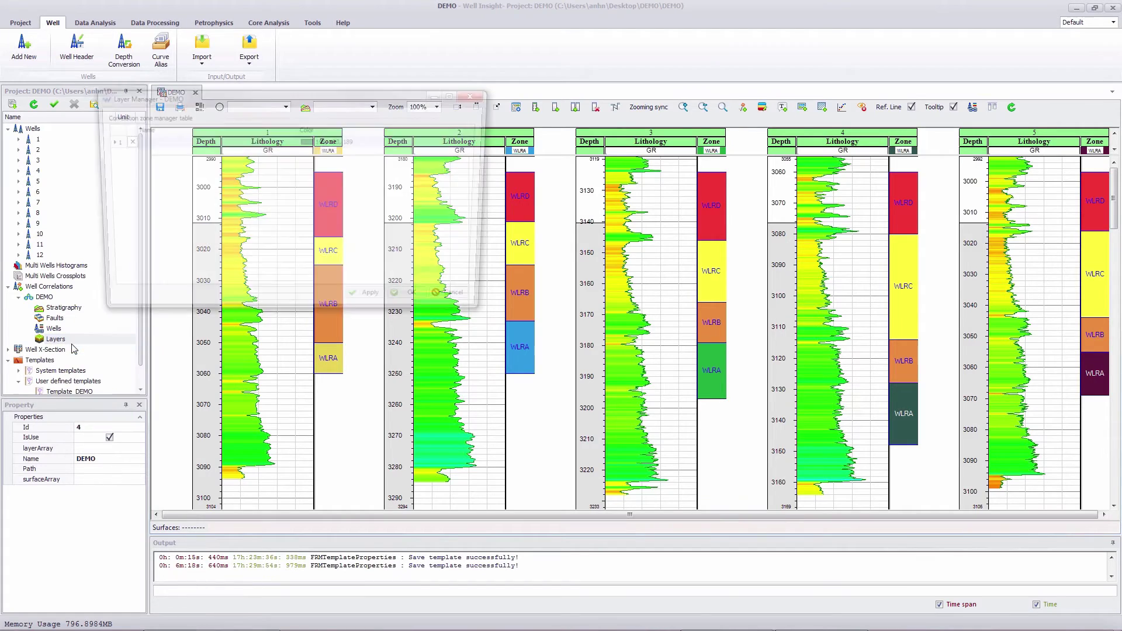
{"action": "left_click_drag", "start_coordinate": [207, 103], "coordinate": [486, 229]}
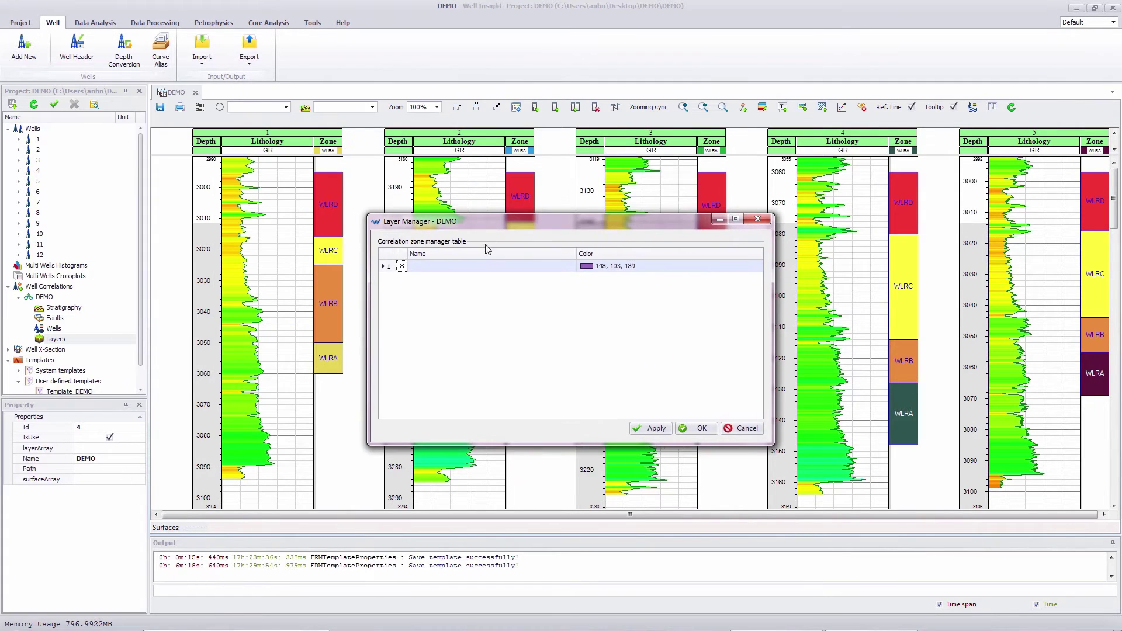
Step: Add four correlation layers named WLRD, WLRC, WLRB and WLRA to the layer table
{"action": "left_click", "coordinate": [489, 266]}
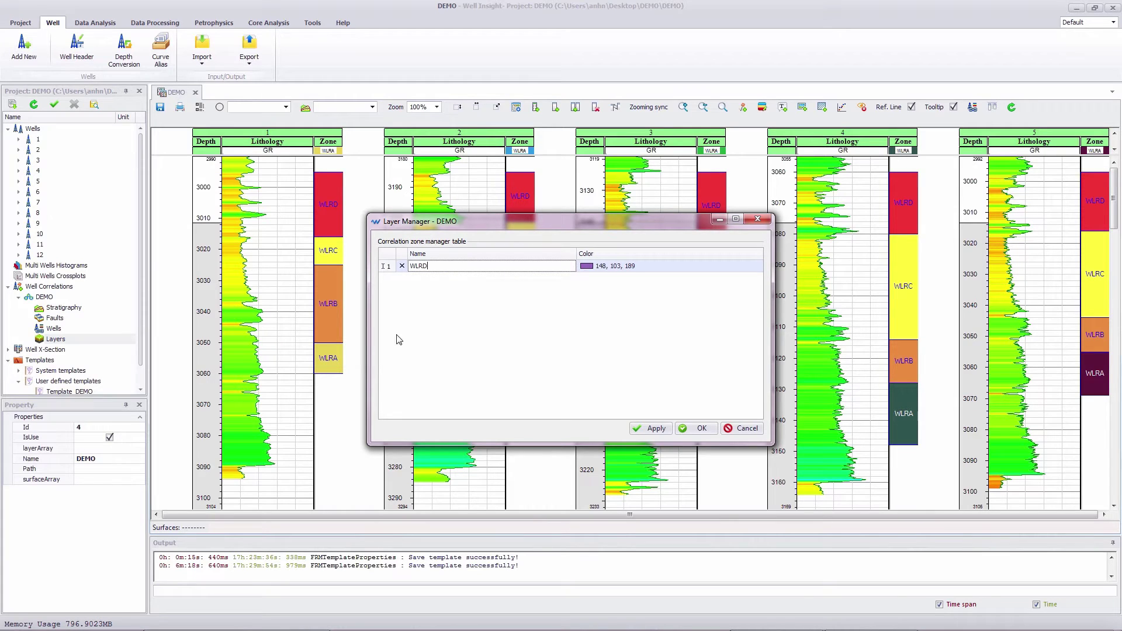
{"action": "left_click", "coordinate": [424, 320]}
{"action": "left_click", "coordinate": [436, 282]}
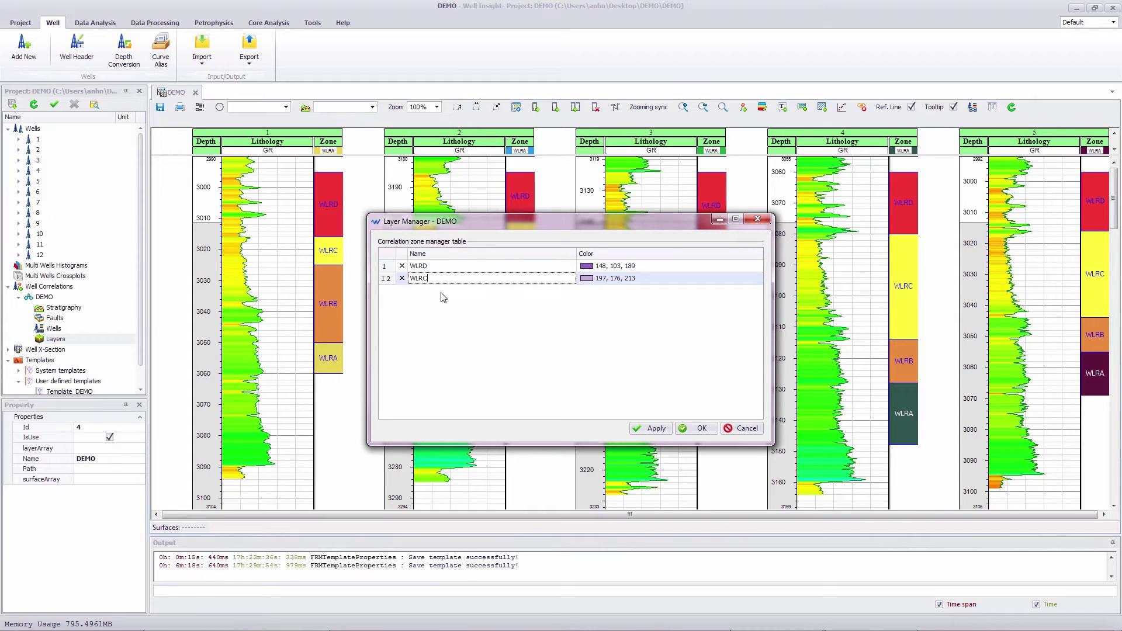
{"action": "type", "text": "WLRC"}
{"action": "left_click", "coordinate": [441, 294]}
{"action": "left_click", "coordinate": [437, 290]}
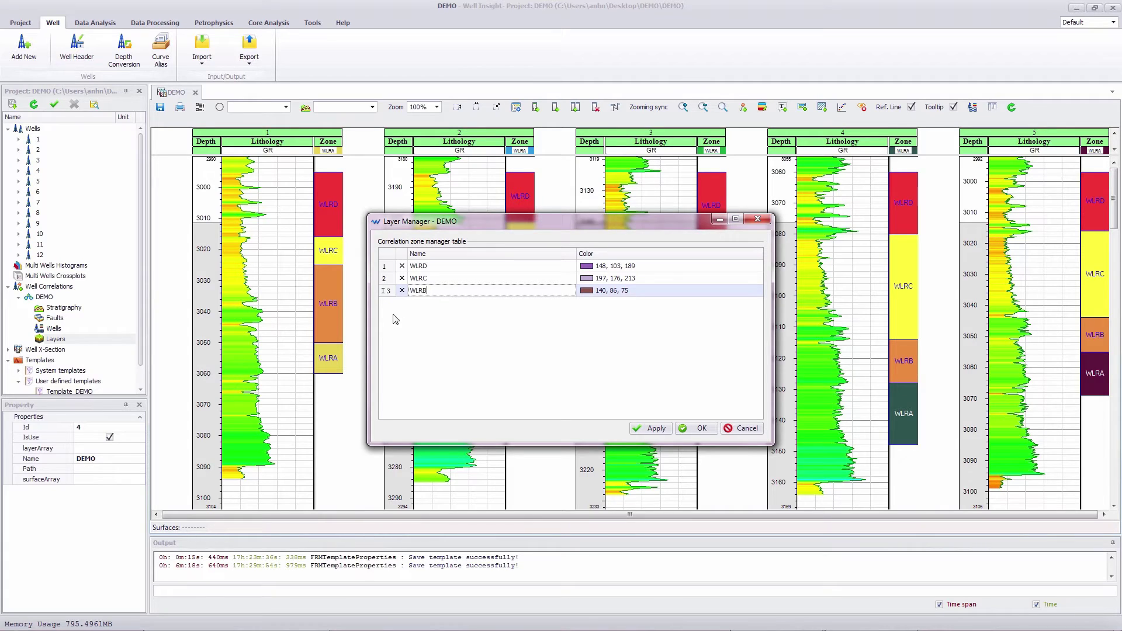
{"action": "left_click", "coordinate": [427, 304]}
{"action": "left_click", "coordinate": [431, 306]}
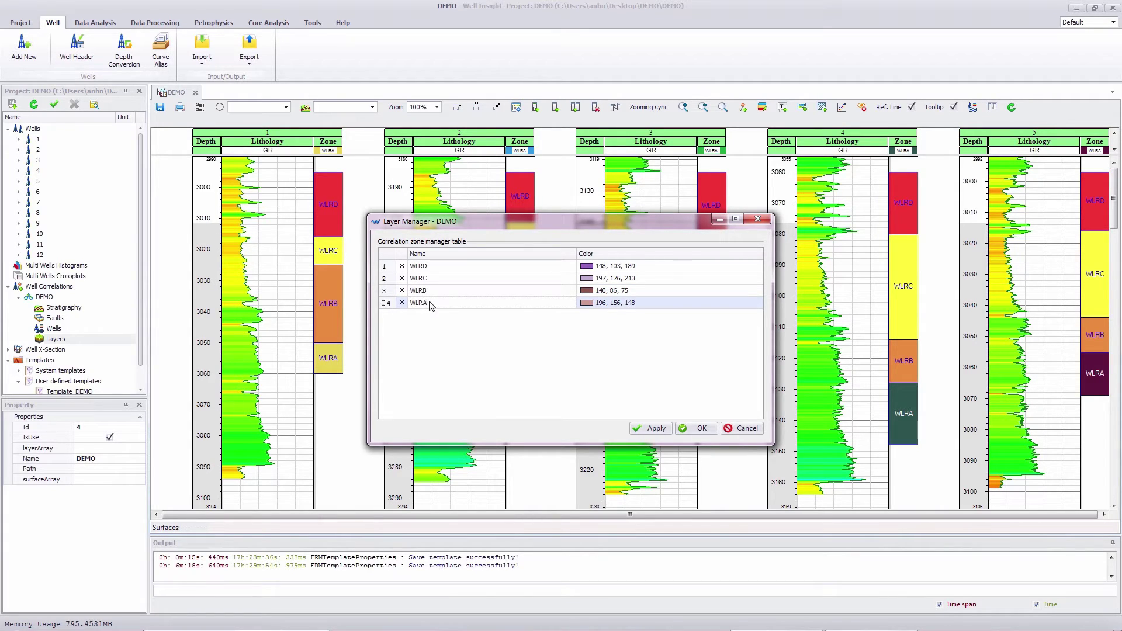
Step: Add two more correlation layers named AAA and BBB below WLRA in the layer table
{"action": "left_click", "coordinate": [433, 338]}
{"action": "left_click", "coordinate": [428, 319]}
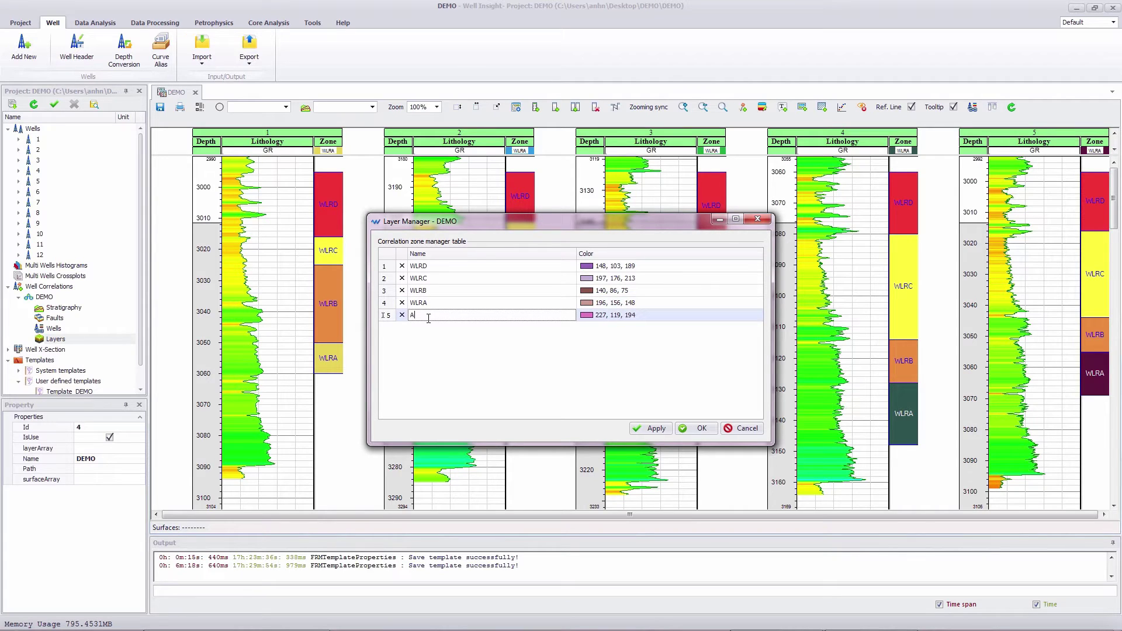
{"action": "left_click", "coordinate": [431, 332]}
{"action": "left_click", "coordinate": [428, 327]}
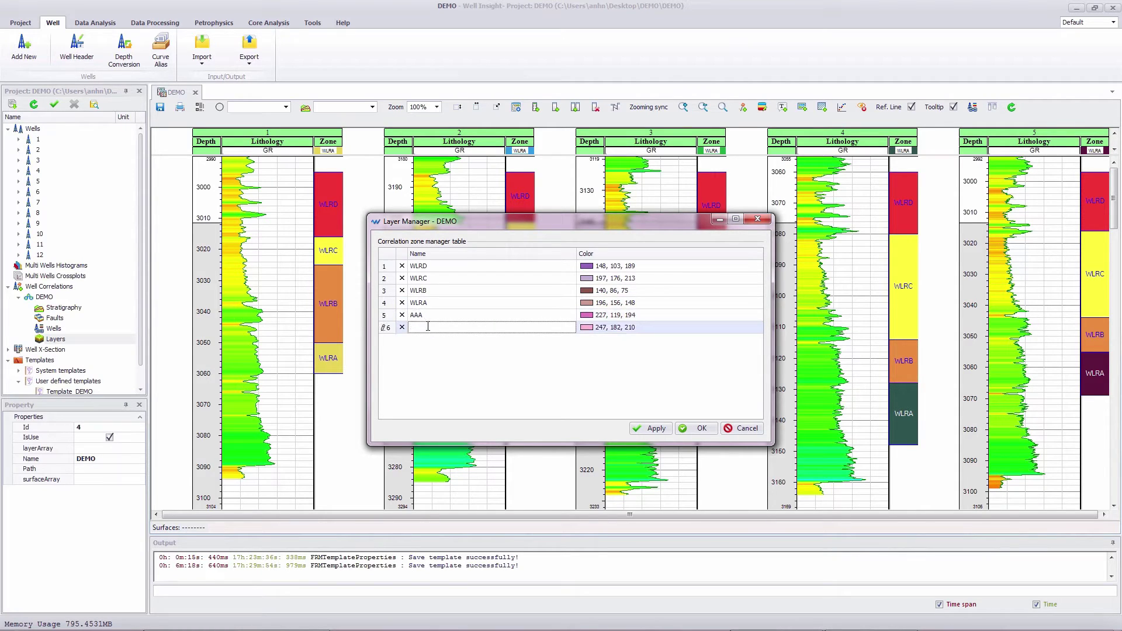
Step: Colour the layers WLRD red (240, 0, 0), WLRC yellow (255, 255, 0), WLRB purple (112, 48, 160) and WLRA orange (227, 108, 9)
{"action": "left_click", "coordinate": [646, 266]}
{"action": "left_click", "coordinate": [602, 398]}
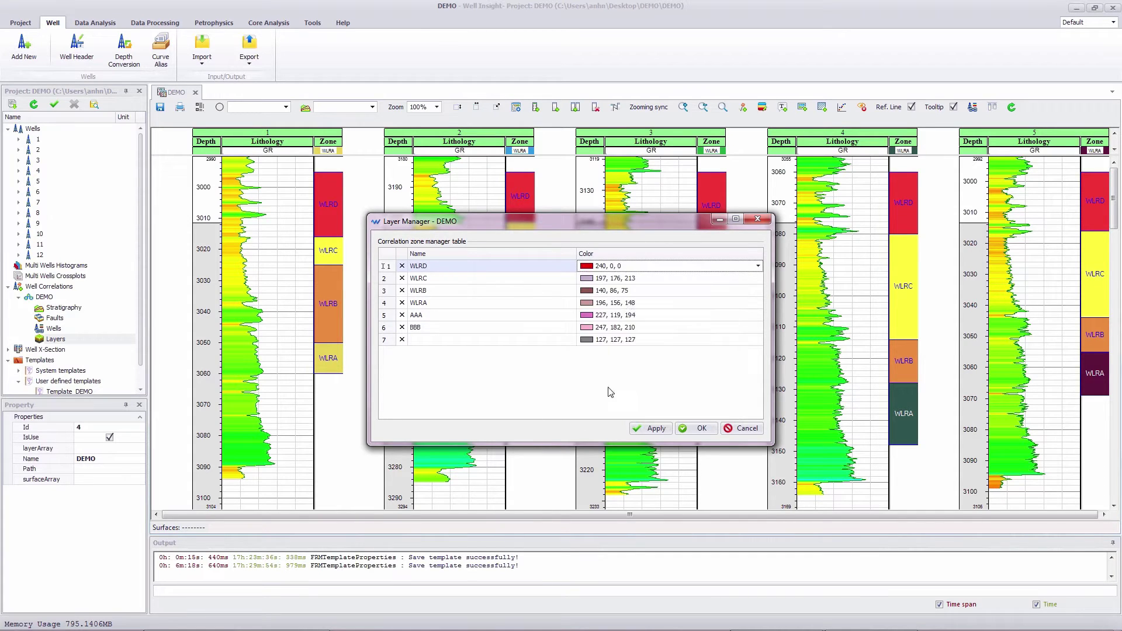
{"action": "left_click", "coordinate": [623, 278]}
{"action": "left_click", "coordinate": [632, 411]}
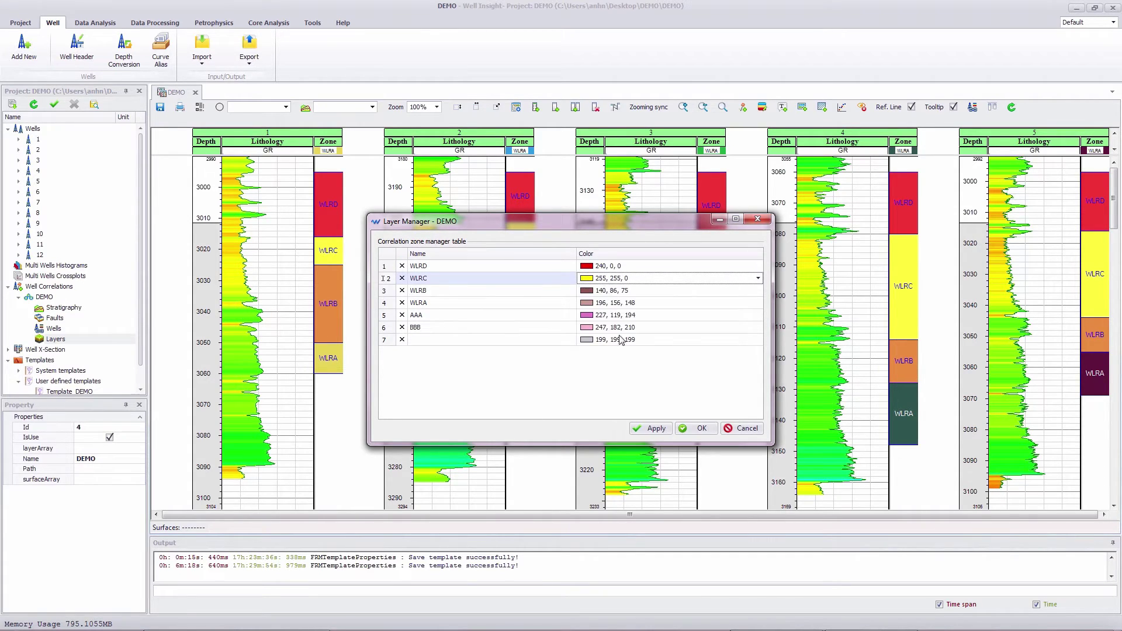
{"action": "left_click", "coordinate": [606, 292]}
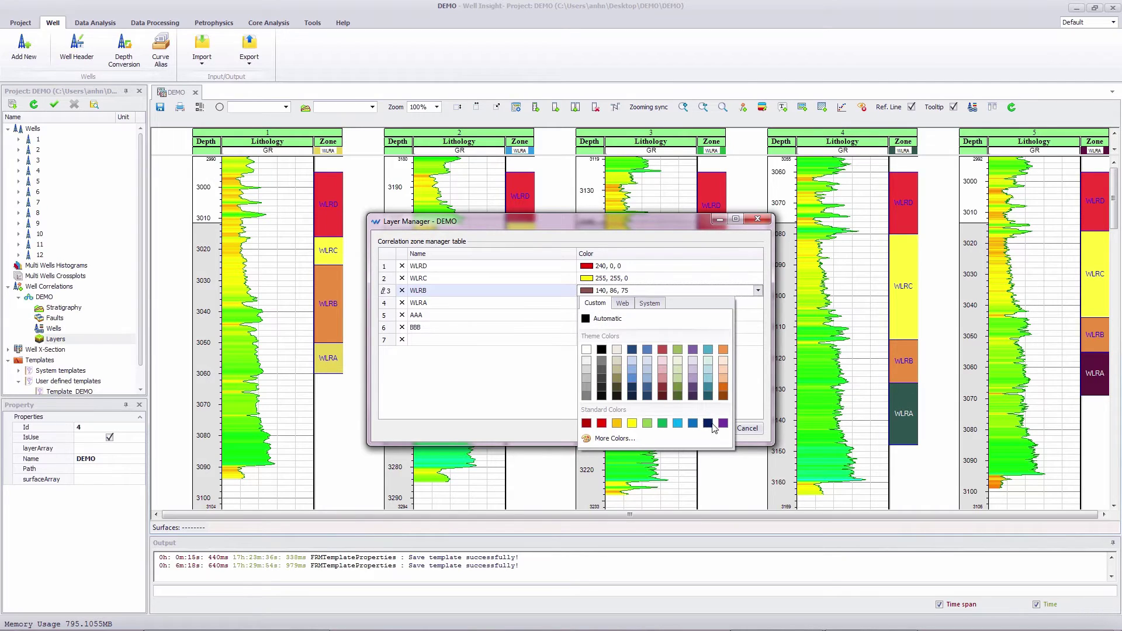
{"action": "left_click", "coordinate": [723, 423]}
{"action": "left_click", "coordinate": [631, 303]}
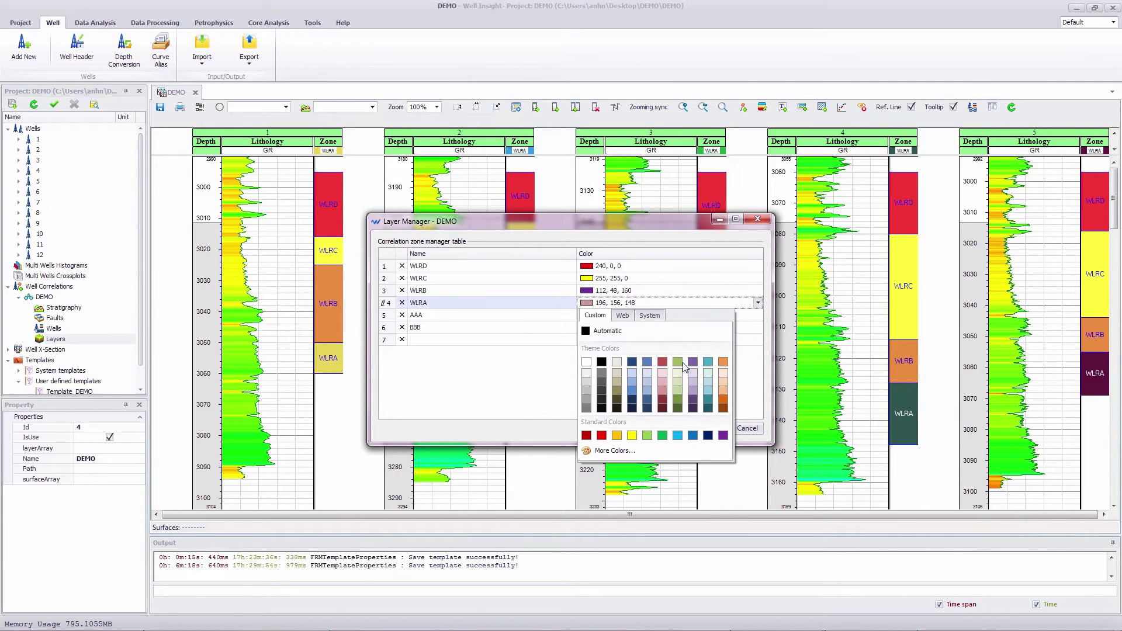
{"action": "left_click", "coordinate": [723, 408]}
Step: Colour layer AAA green (118, 146, 60) and BBB light blue (0, 176, 240), and accept the layer table
{"action": "left_click", "coordinate": [634, 316]}
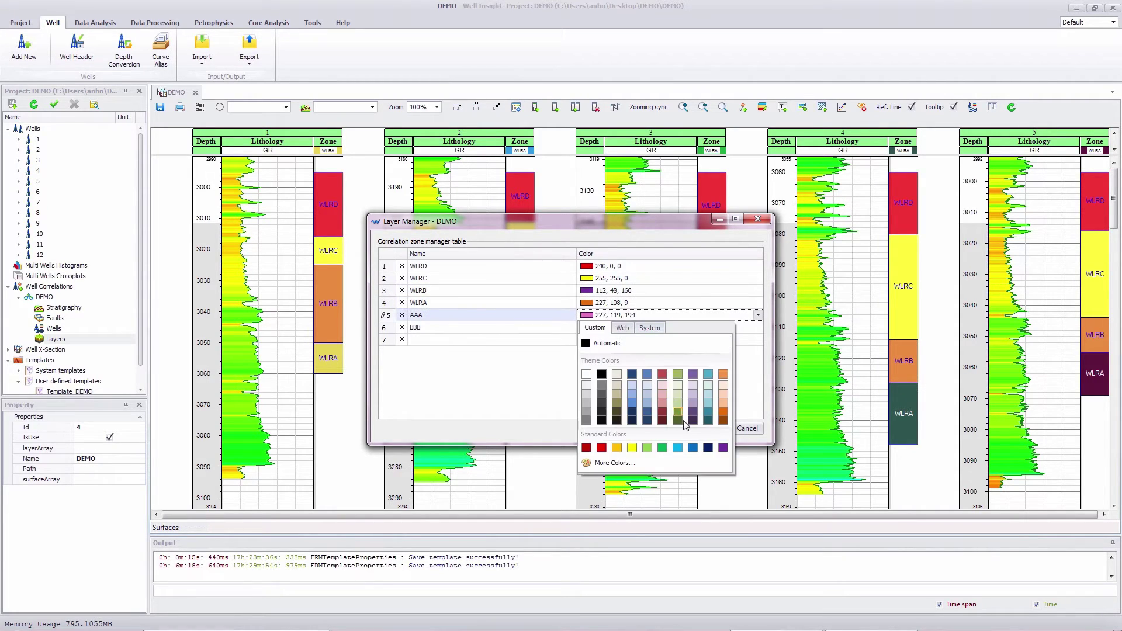
{"action": "left_click", "coordinate": [678, 412]}
{"action": "left_click", "coordinate": [632, 327]}
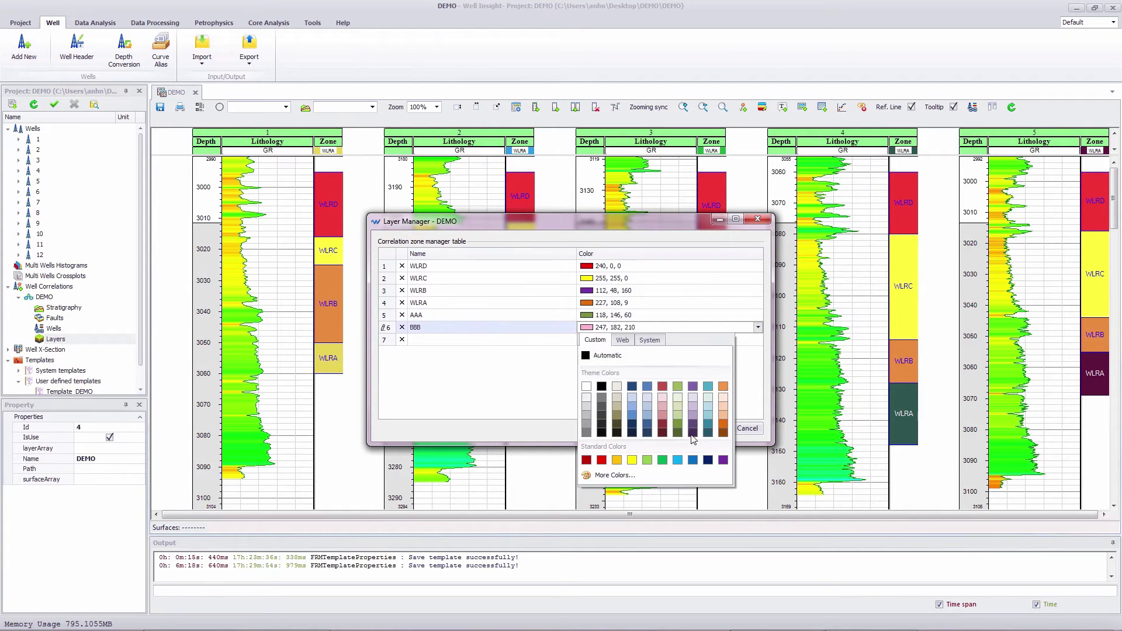
{"action": "left_click", "coordinate": [683, 462]}
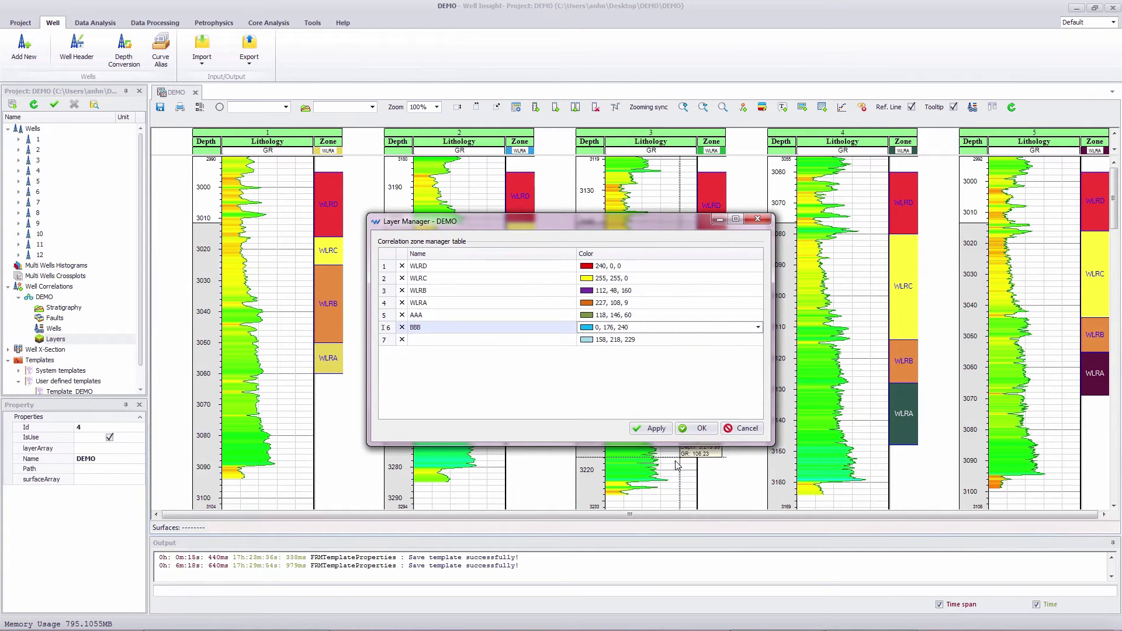
{"action": "left_click", "coordinate": [687, 433]}
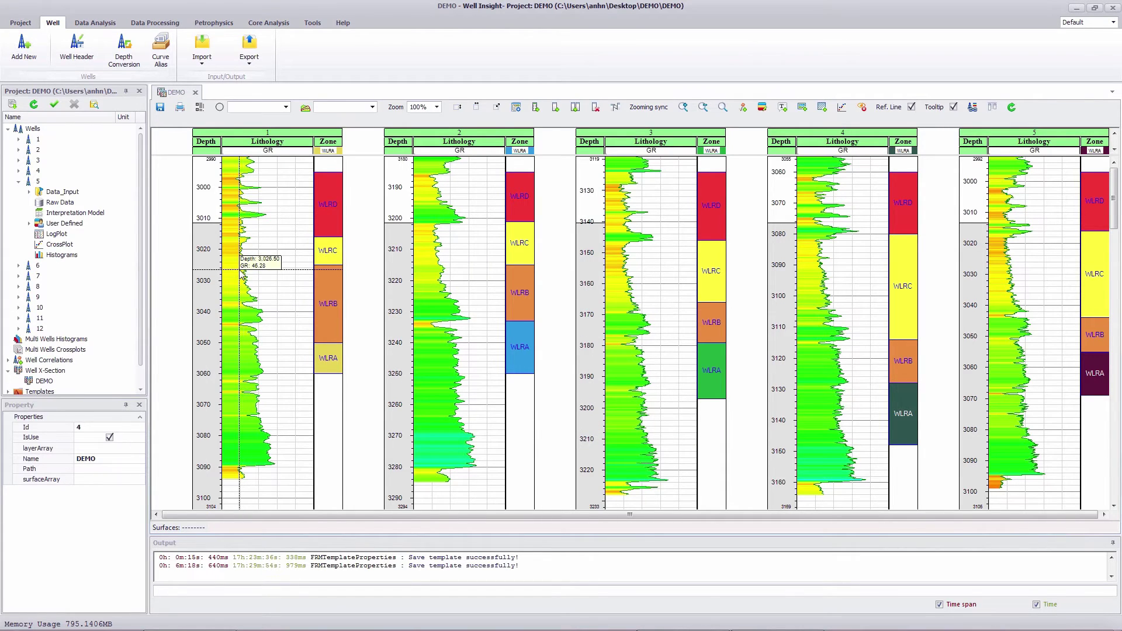
Step: In the cross-section settings, enable correlation using name with the WellTops zone set and force zone and layer to the same color
{"action": "left_click", "coordinate": [200, 107]}
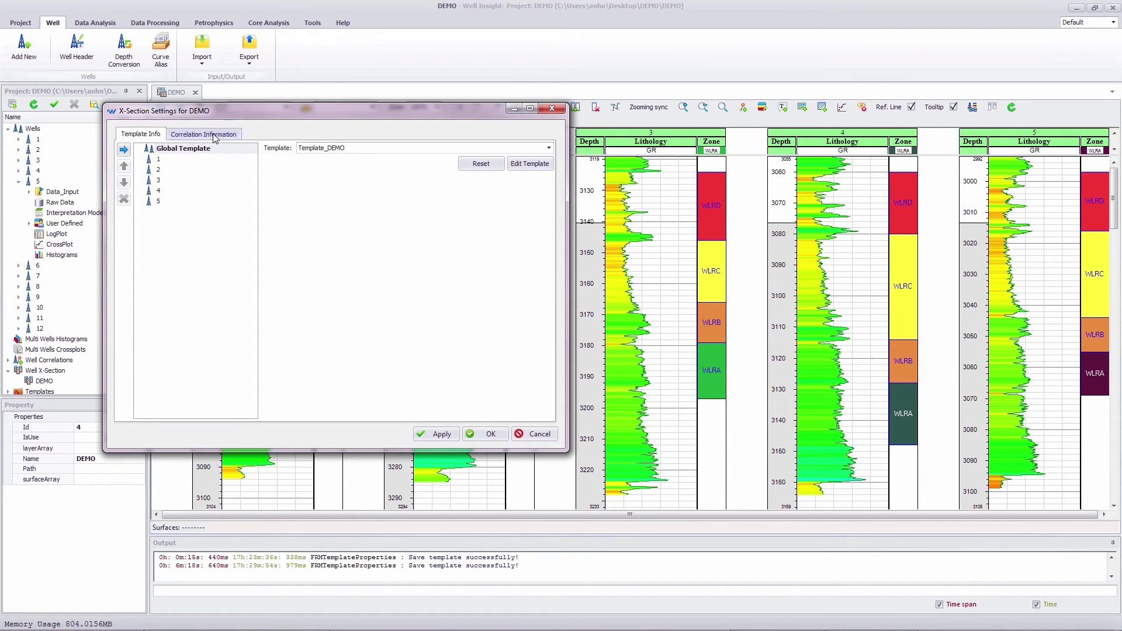
{"action": "left_click", "coordinate": [214, 135]}
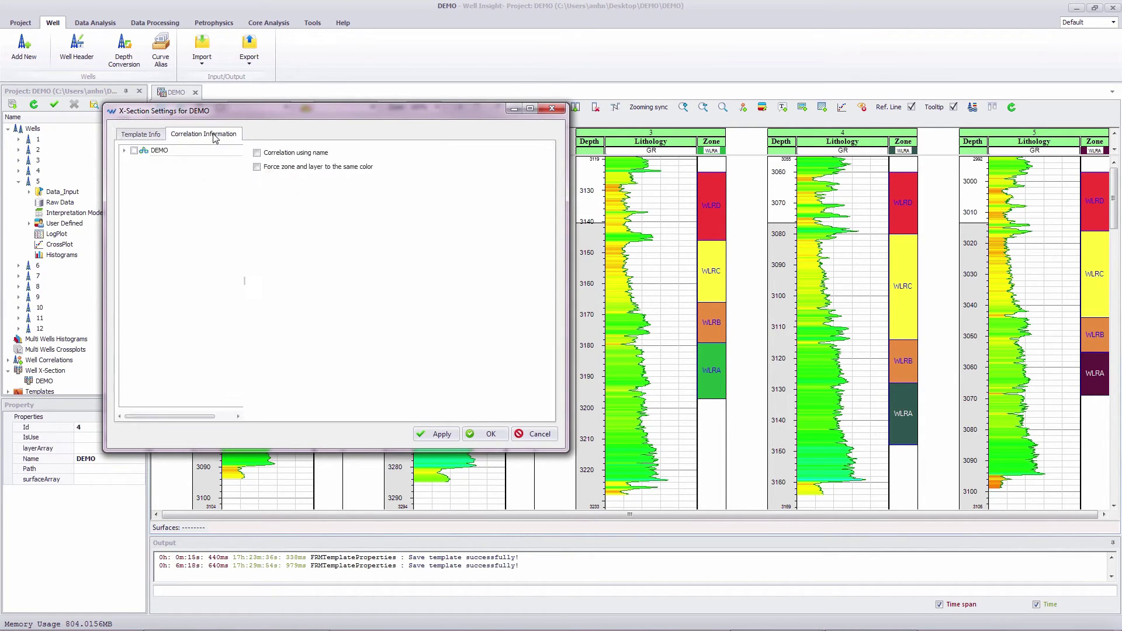
{"action": "left_click", "coordinate": [256, 153]}
{"action": "left_click", "coordinate": [543, 181]}
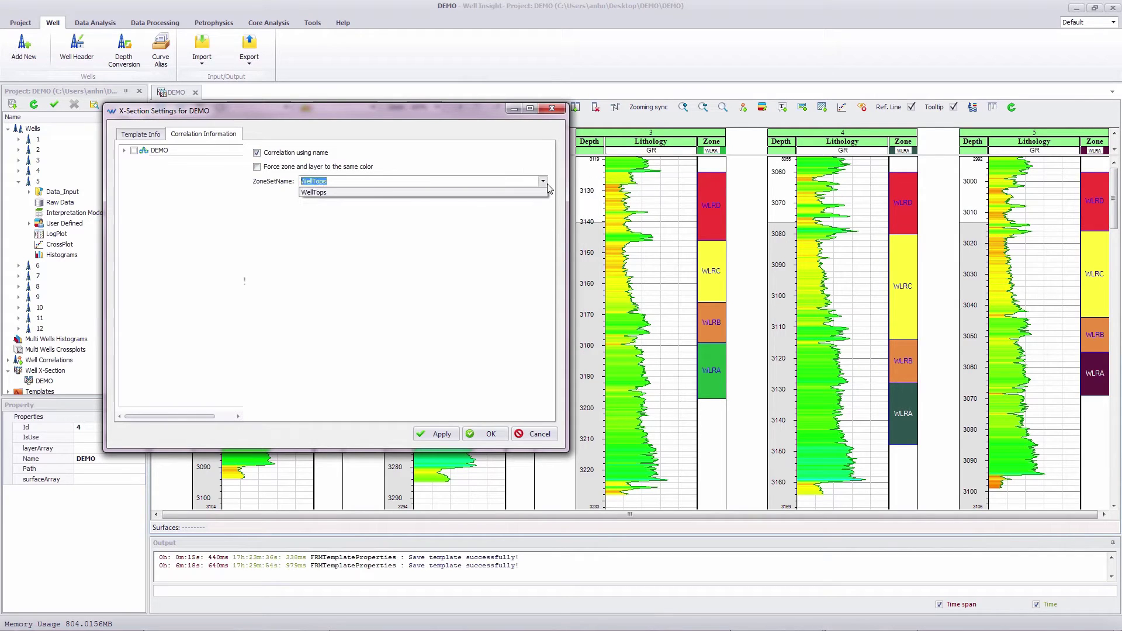
{"action": "left_click", "coordinate": [485, 222]}
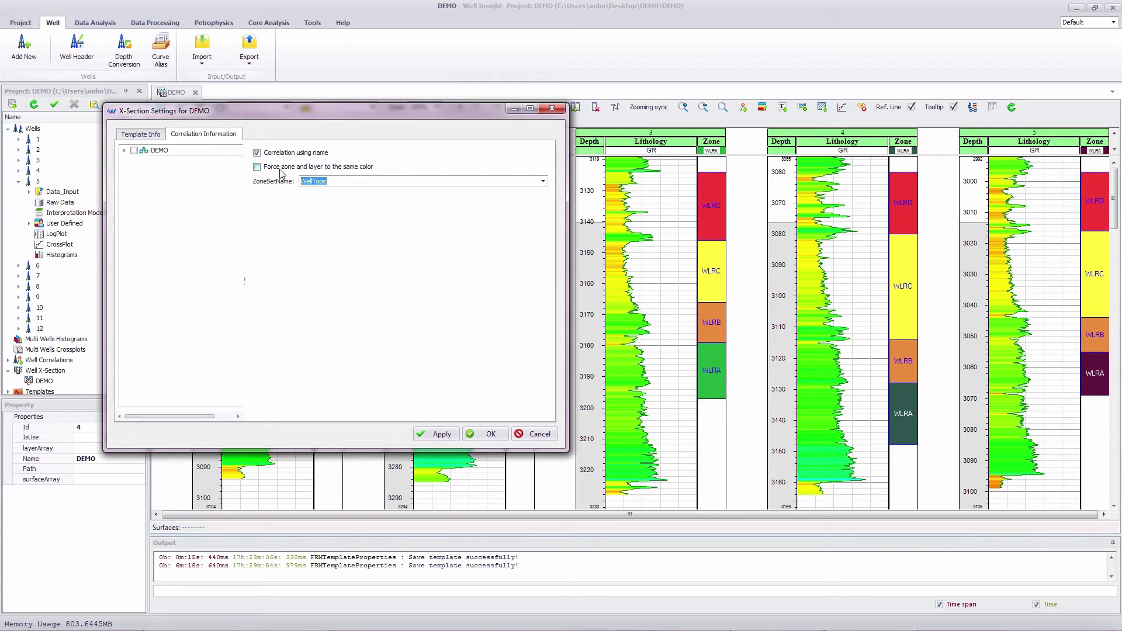
{"action": "left_click", "coordinate": [258, 167]}
Step: Include the DEMO correlation layers WLRD, WLRC, WLRB and WLRA in the cross-section and accept the settings
{"action": "left_click", "coordinate": [124, 151]}
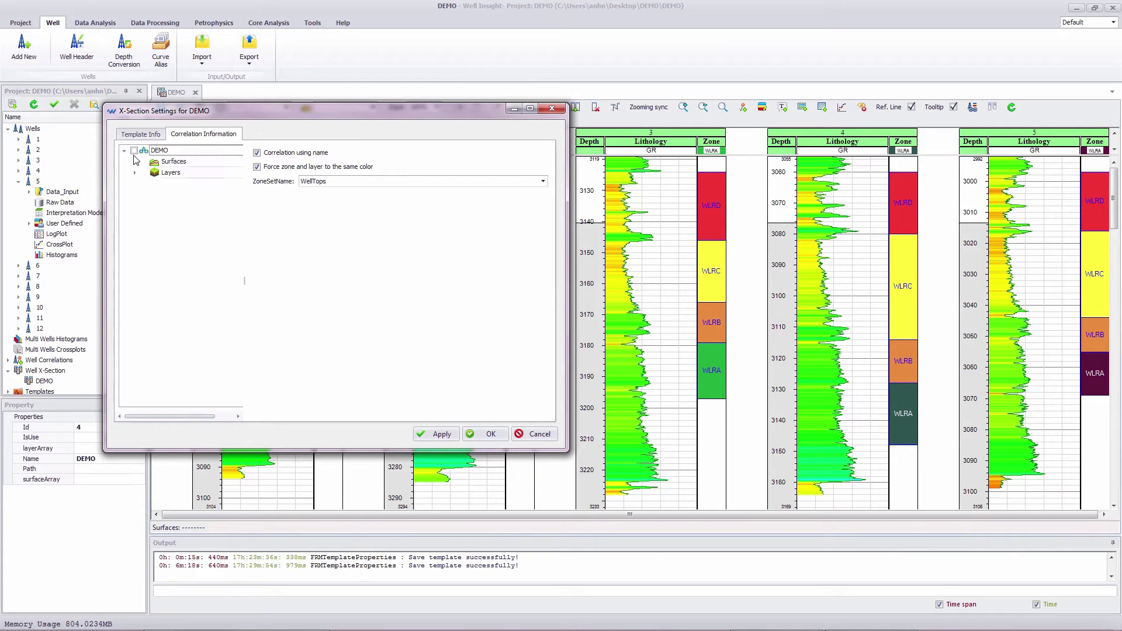
{"action": "left_click", "coordinate": [135, 173]}
{"action": "left_click", "coordinate": [155, 184]}
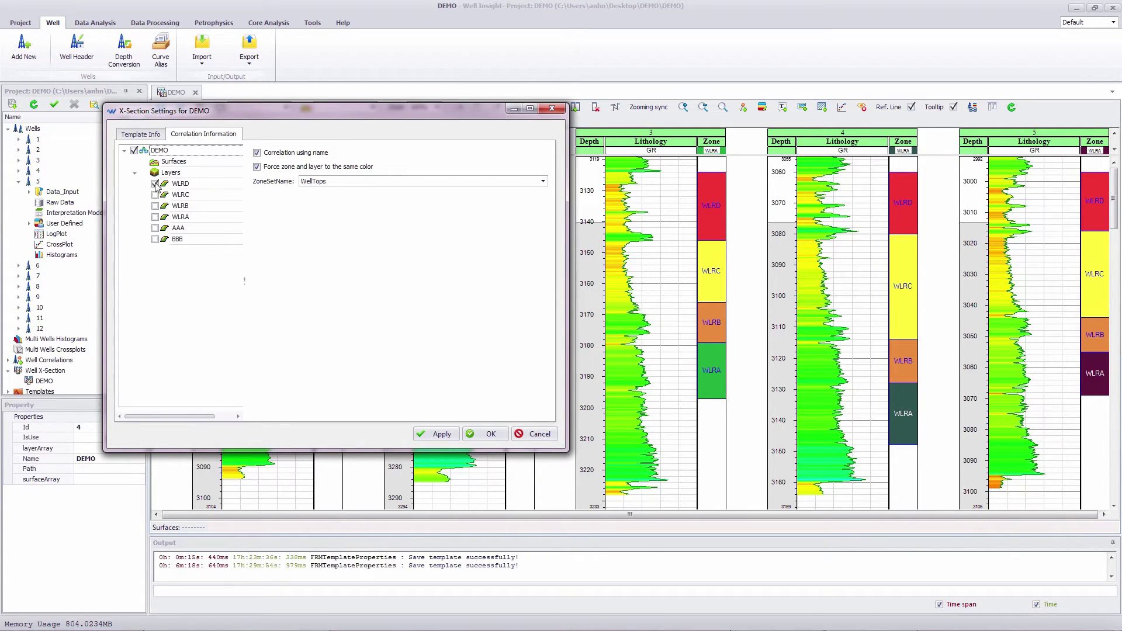
{"action": "left_click", "coordinate": [155, 195]}
{"action": "left_click", "coordinate": [155, 205]}
{"action": "left_click", "coordinate": [491, 436]}
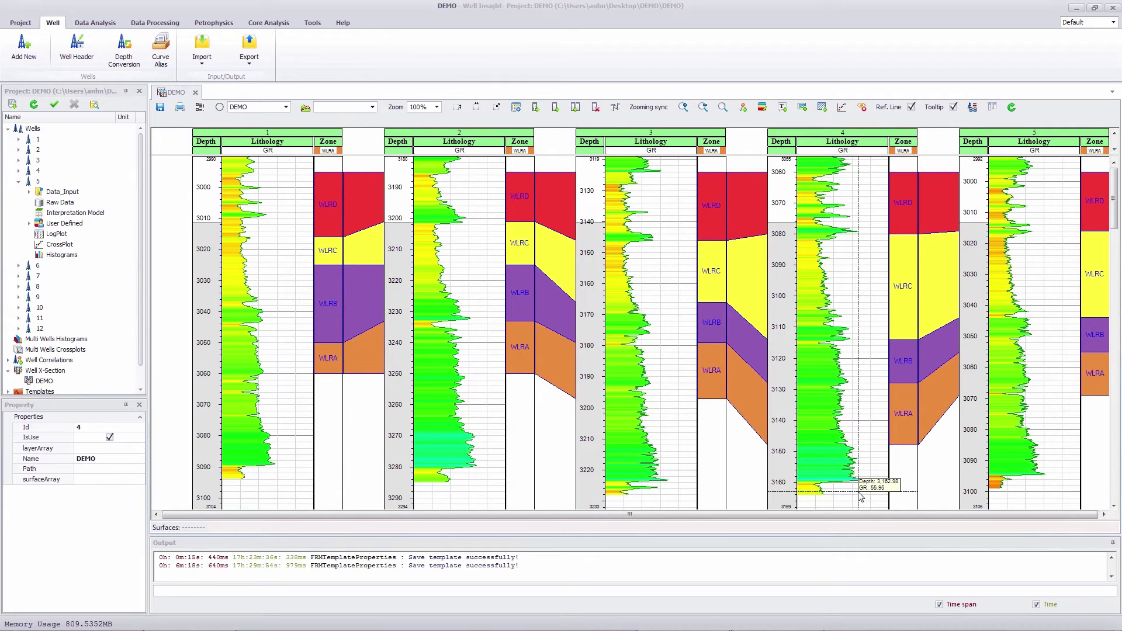
Step: Raise the base of zone WLRA in well 2 to about 3256 m and lower the base of WLRB in well 3 to about 3184 m
{"action": "left_click", "coordinate": [524, 349]}
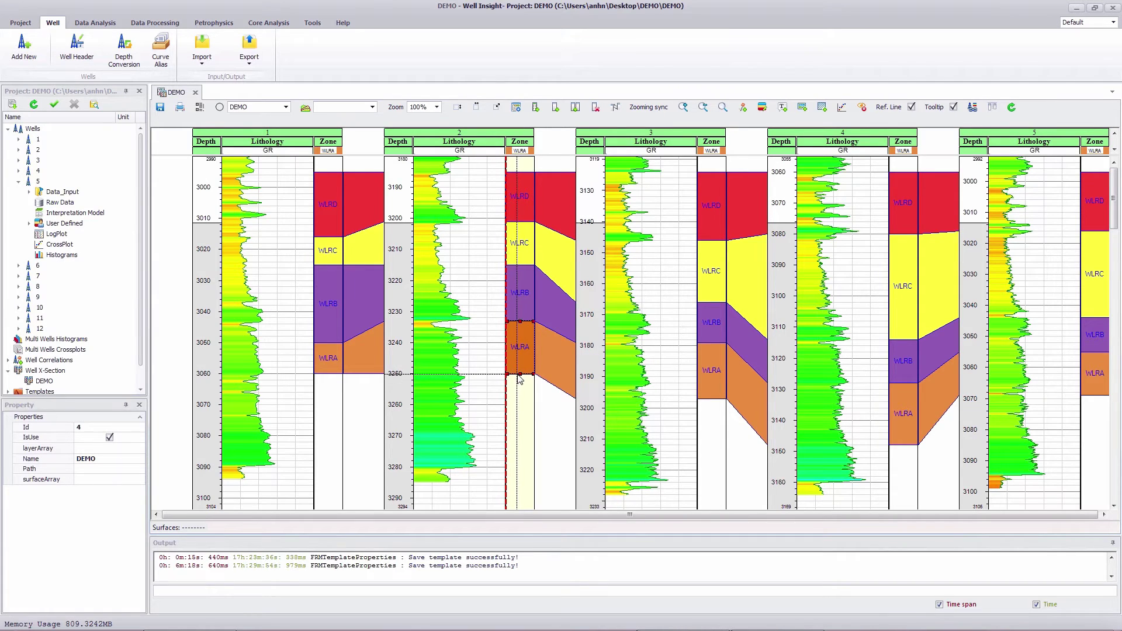
{"action": "left_click_drag", "start_coordinate": [520, 374], "coordinate": [520, 363]}
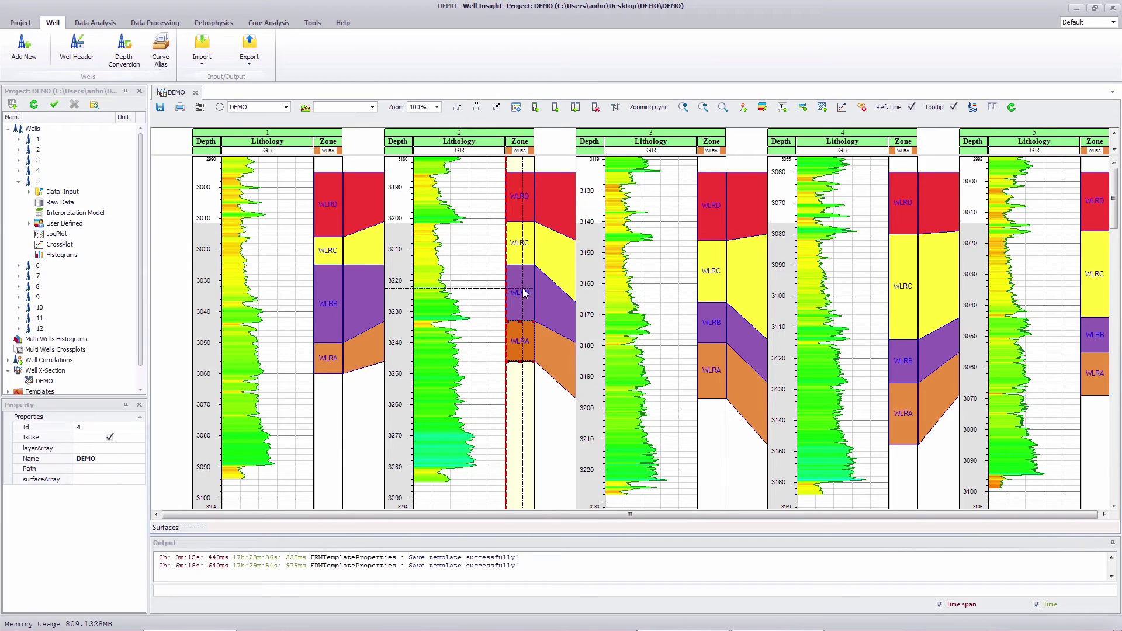
{"action": "left_click", "coordinate": [713, 337]}
{"action": "left_click_drag", "start_coordinate": [714, 338], "coordinate": [713, 357]}
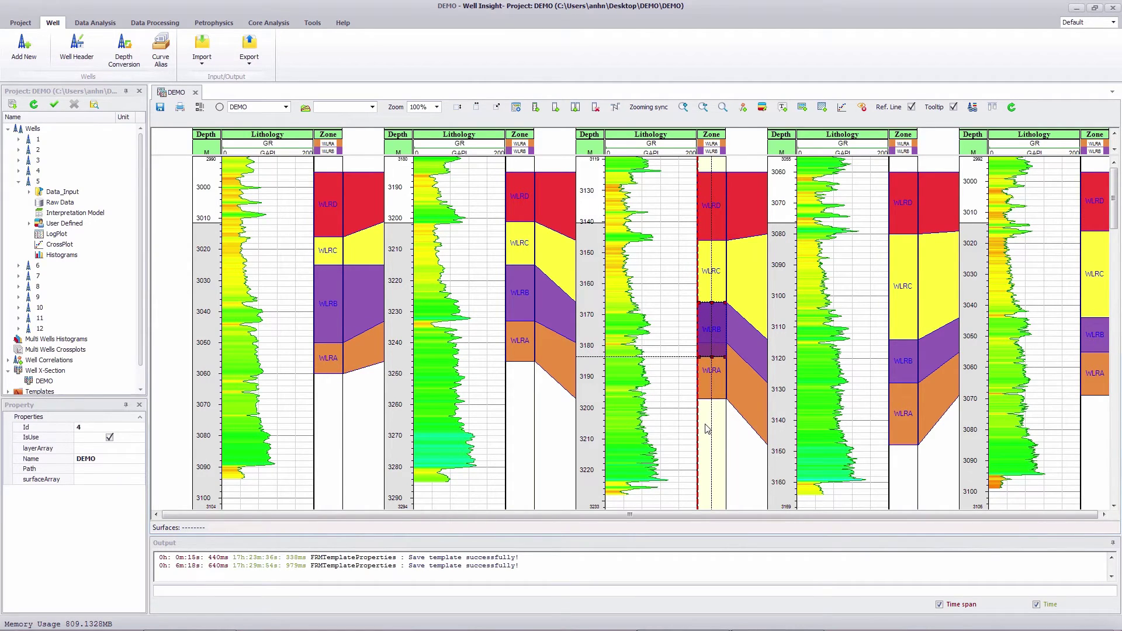
Step: Review the depth range and name of zone WLRB in well 3 in its zone properties, and close them
{"action": "double_click", "coordinate": [716, 336]}
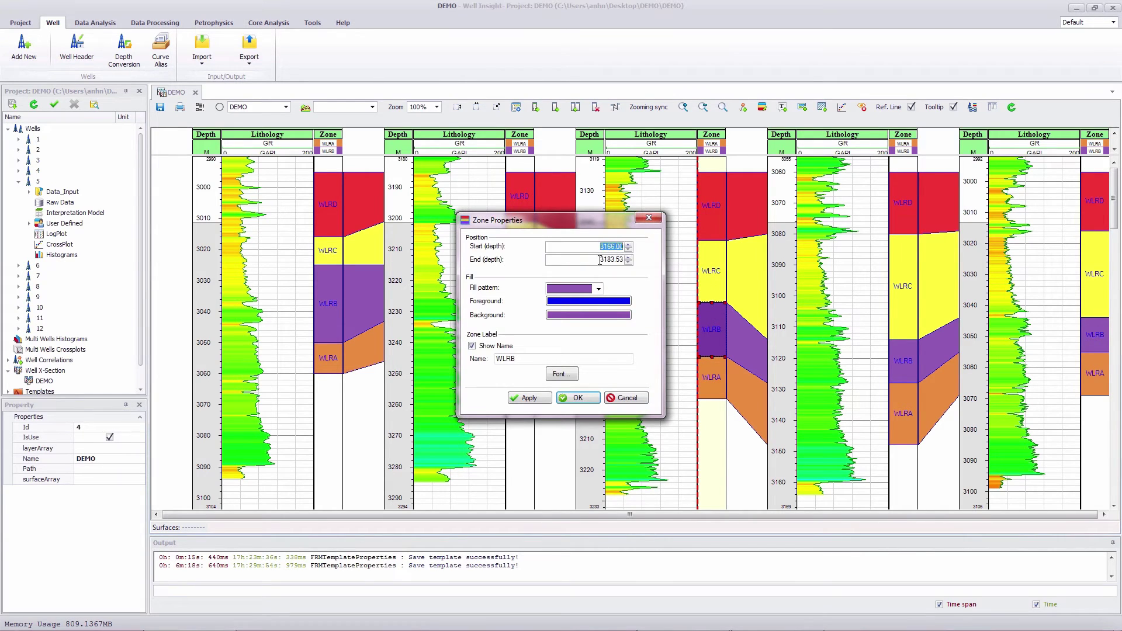
{"action": "left_click_drag", "start_coordinate": [599, 259], "coordinate": [628, 266]}
{"action": "double_click", "coordinate": [505, 358]}
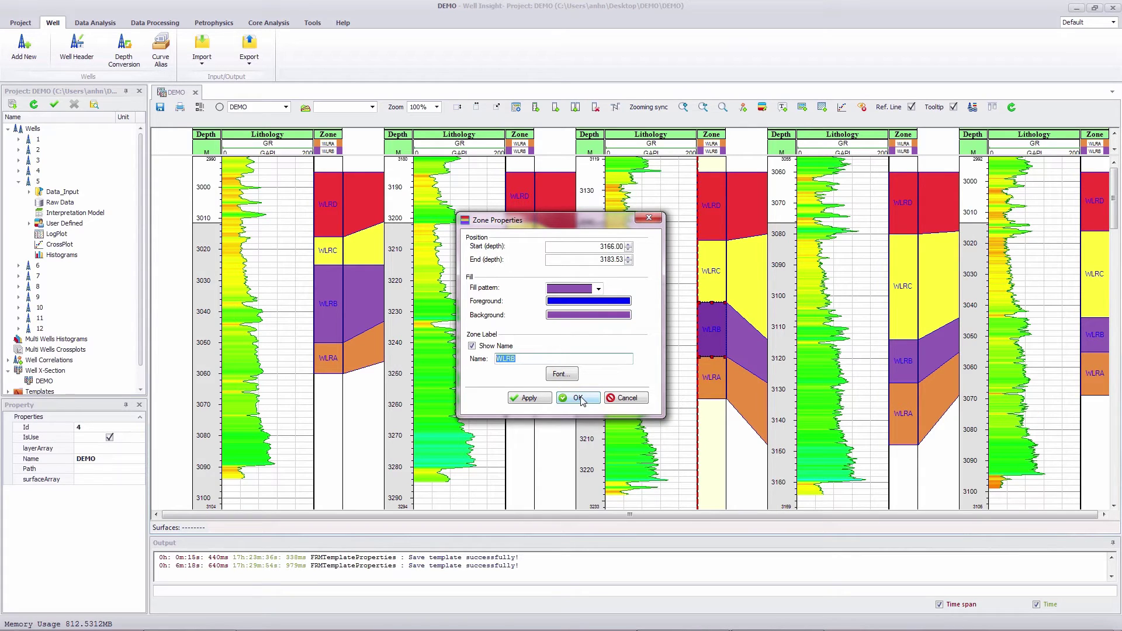
{"action": "left_click", "coordinate": [580, 398]}
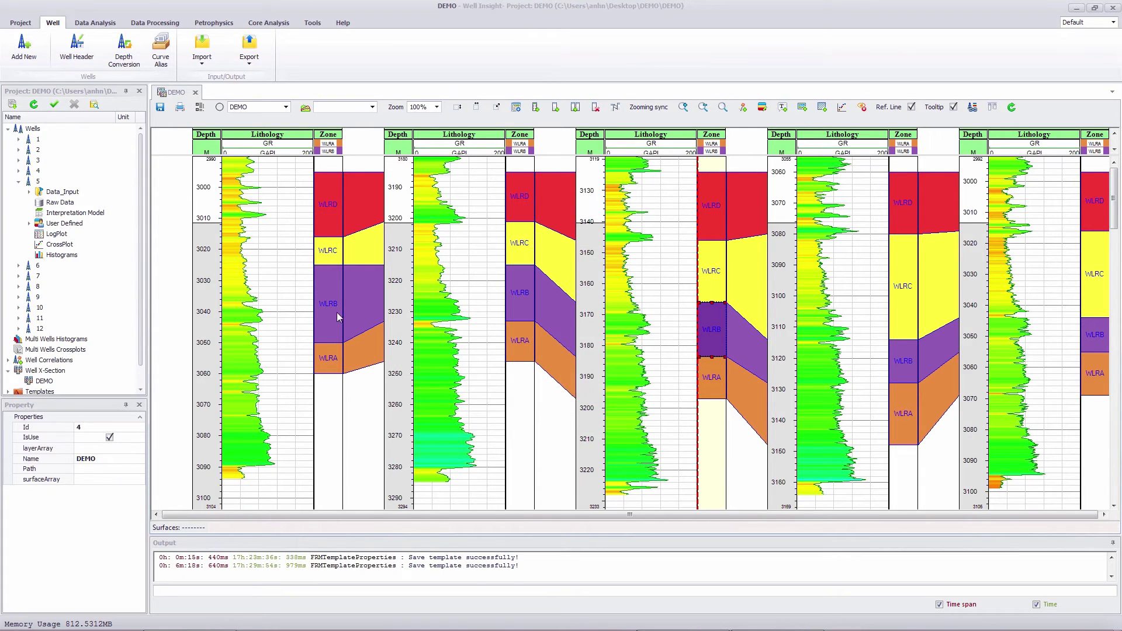
Step: Flatten the cross-section on the top of layer WLRB, starting from its zone in well 1
{"action": "left_click", "coordinate": [328, 291]}
{"action": "right_click", "coordinate": [328, 289]}
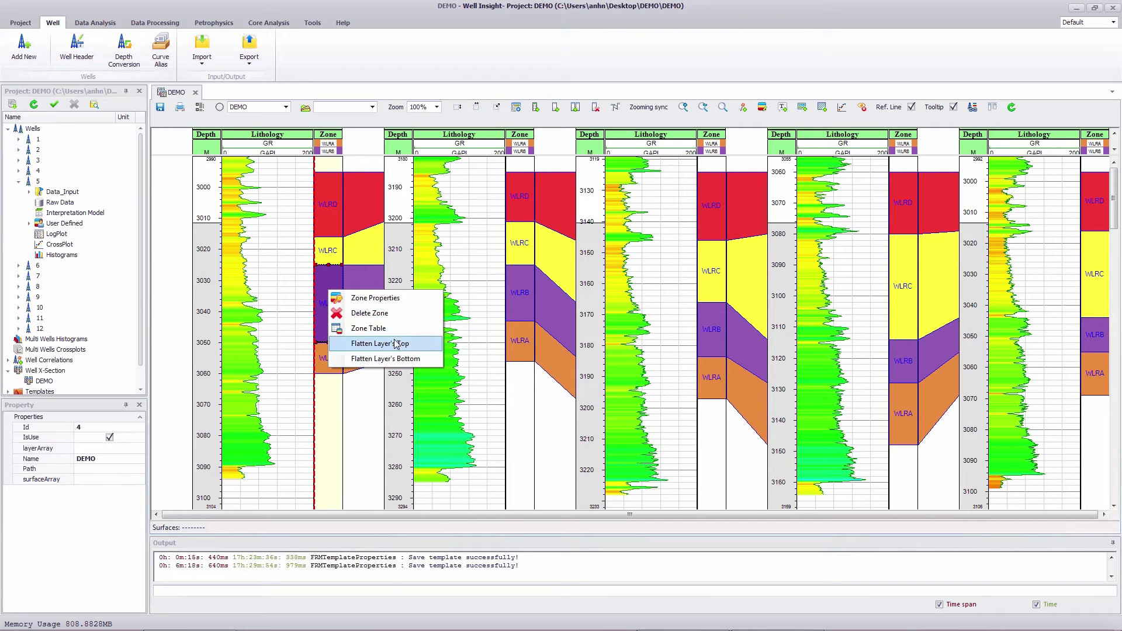
{"action": "left_click", "coordinate": [396, 345]}
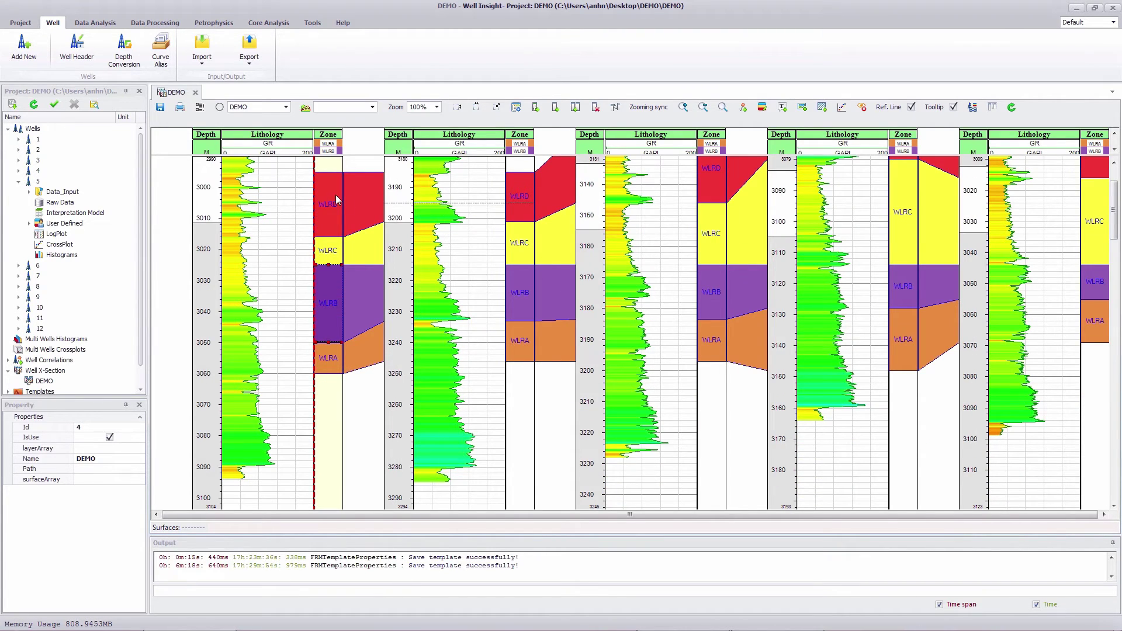
Step: Flatten the cross-section on the bottom of layer WLRD, starting from its zone in well 1
{"action": "left_click", "coordinate": [333, 200]}
{"action": "right_click", "coordinate": [333, 201]}
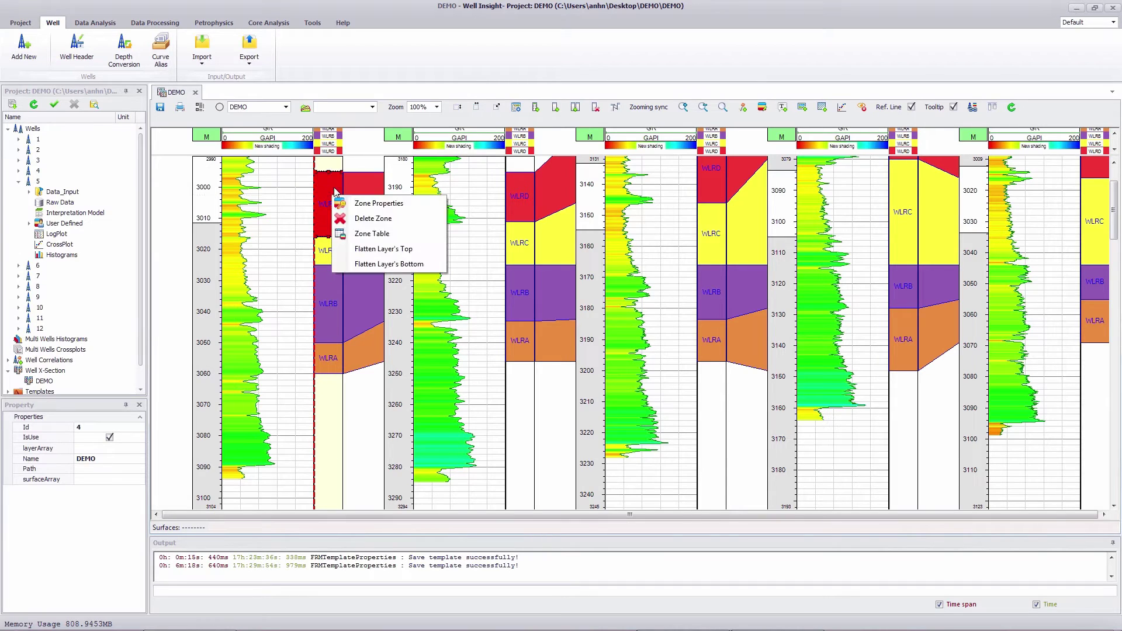
{"action": "left_click", "coordinate": [406, 264]}
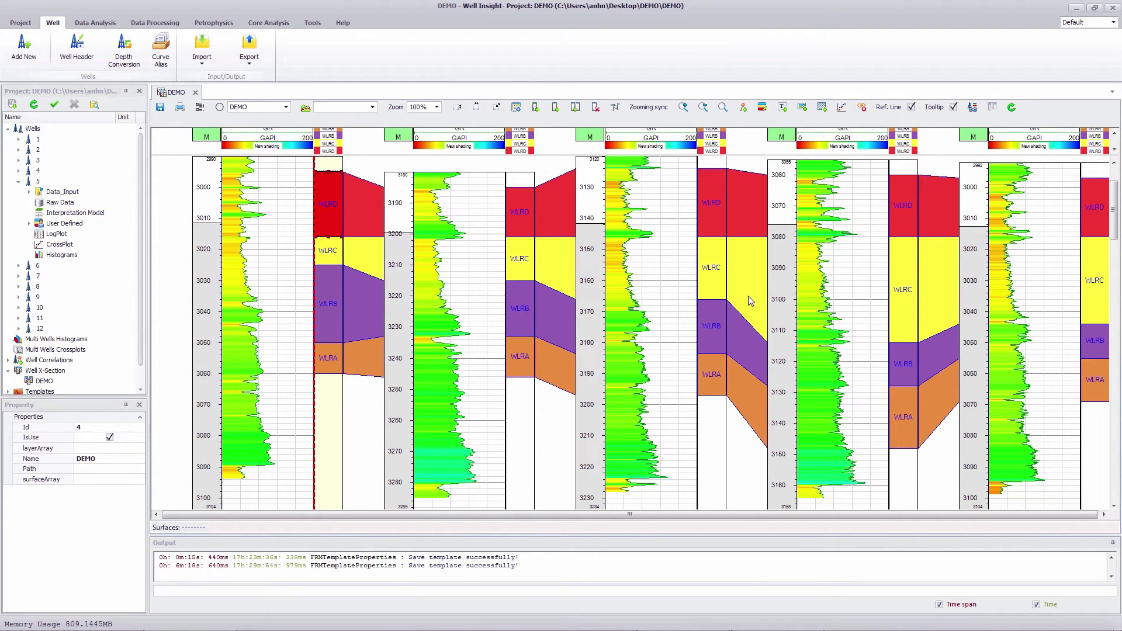
Step: Draw a new zone about 10 m thick directly below WLRA in the zone track of each of wells 1, 2, 3 and 4
{"action": "left_click", "coordinate": [762, 107]}
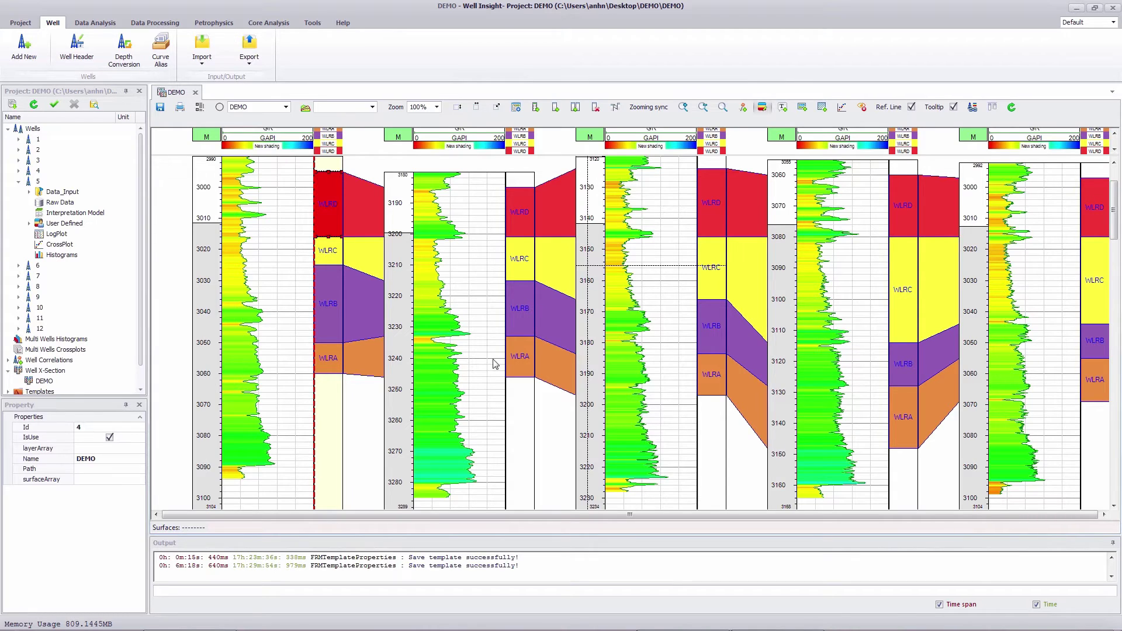
{"action": "left_click_drag", "start_coordinate": [332, 375], "coordinate": [332, 408]}
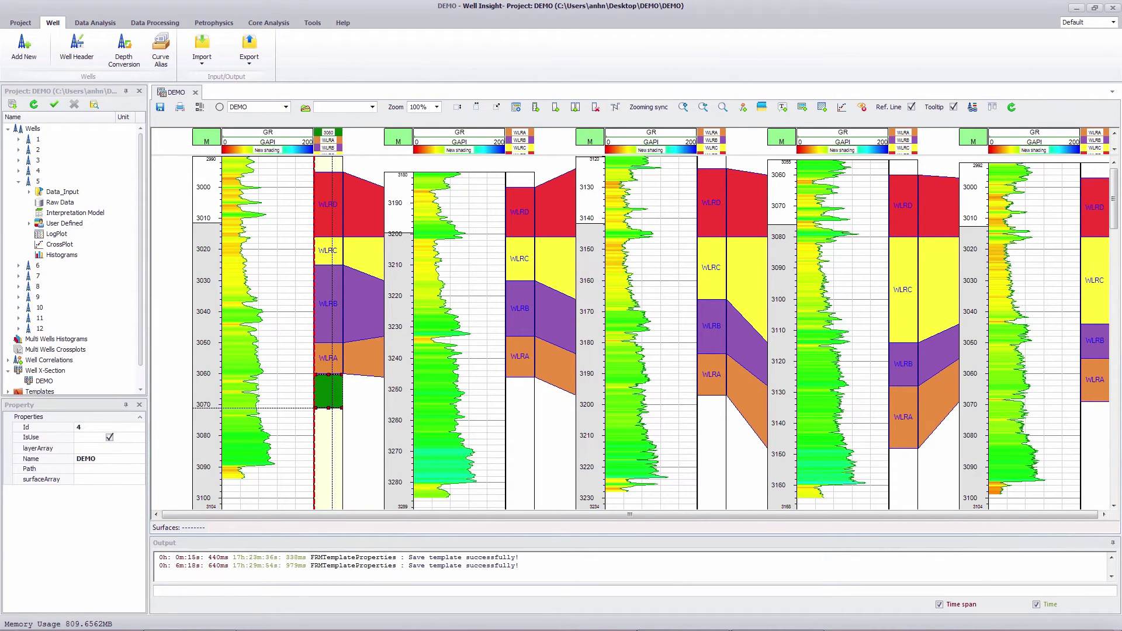
{"action": "left_click", "coordinate": [762, 107]}
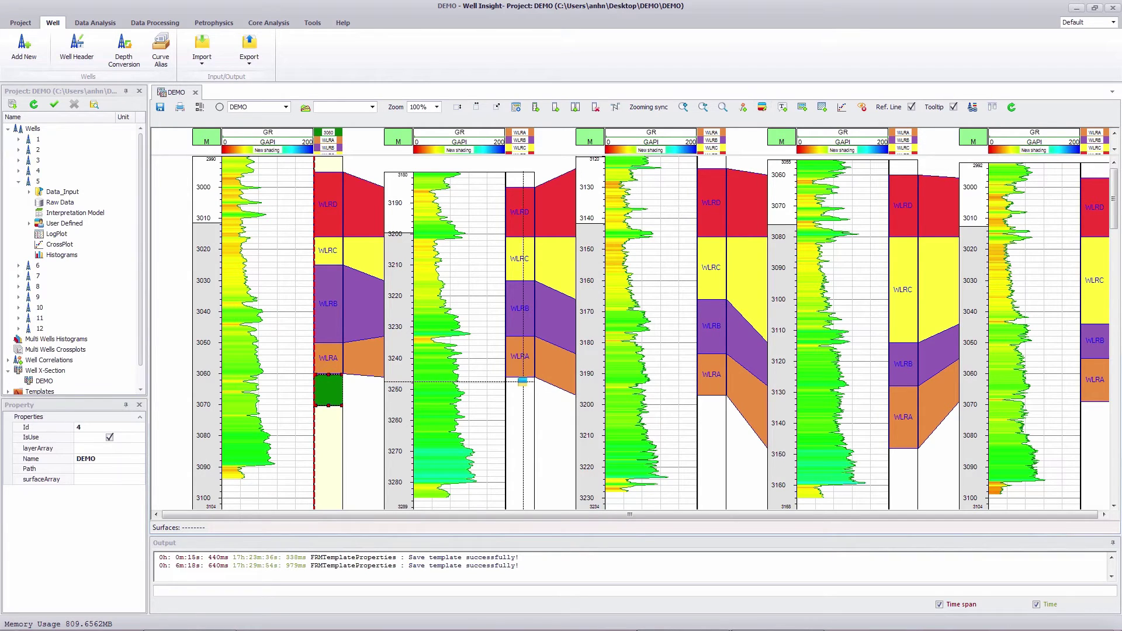
{"action": "left_click_drag", "start_coordinate": [522, 380], "coordinate": [520, 409]}
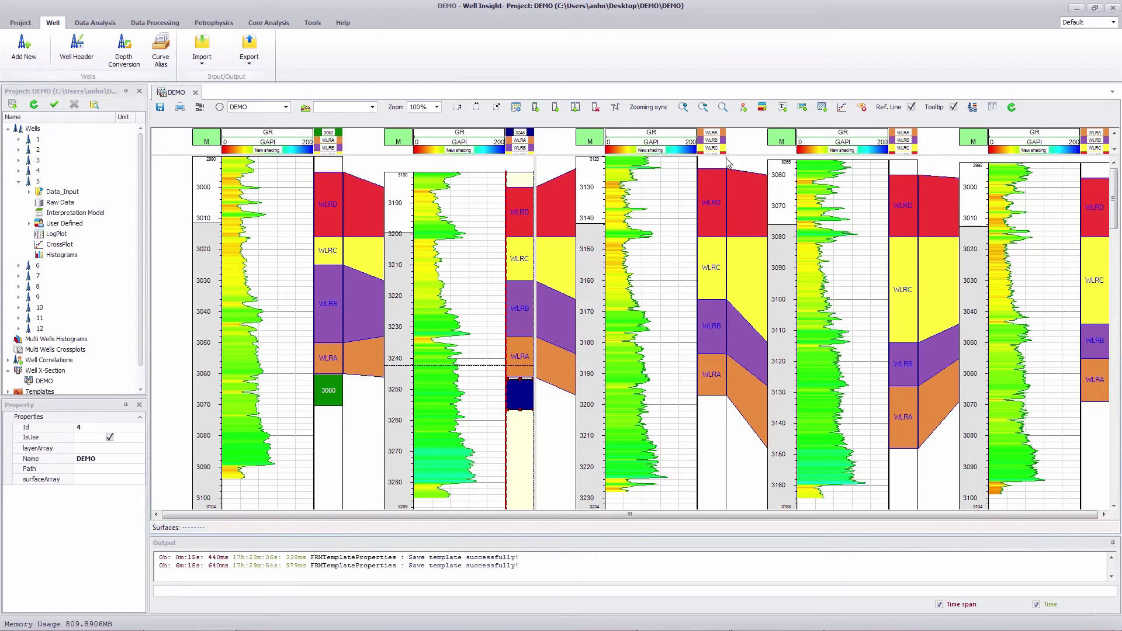
{"action": "left_click", "coordinate": [763, 107]}
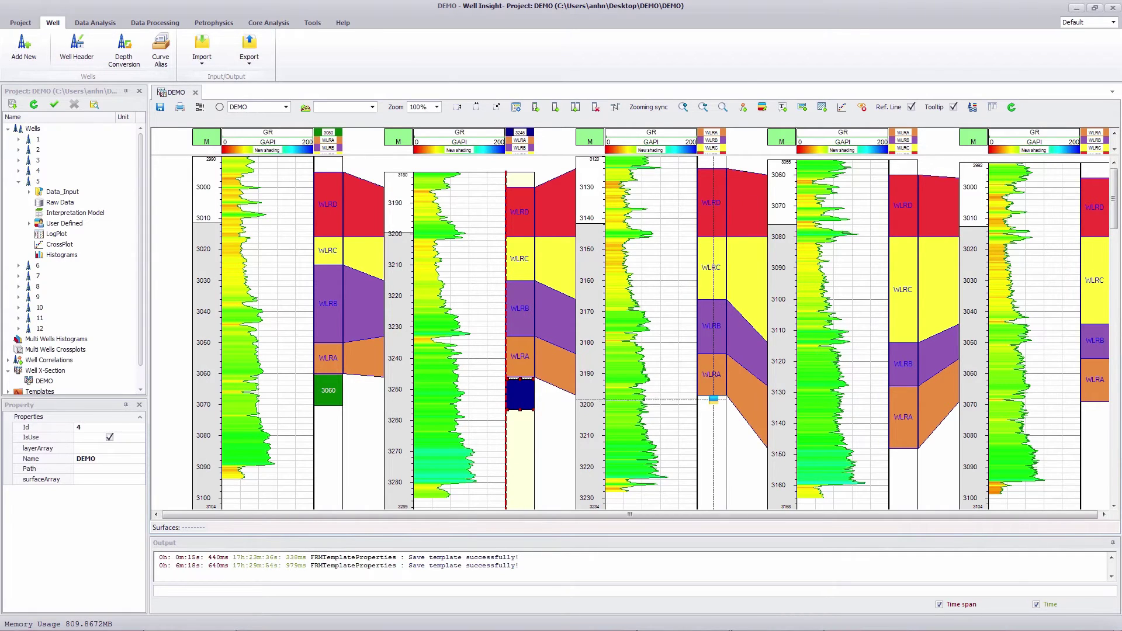
{"action": "left_click_drag", "start_coordinate": [713, 397], "coordinate": [714, 431]}
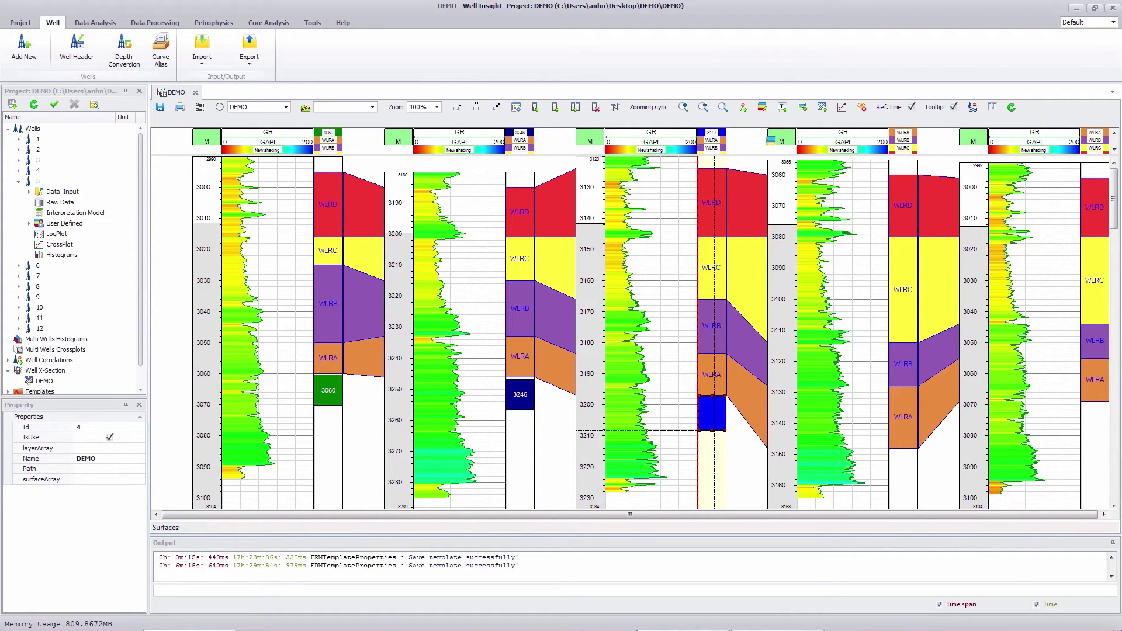
{"action": "left_click", "coordinate": [762, 107]}
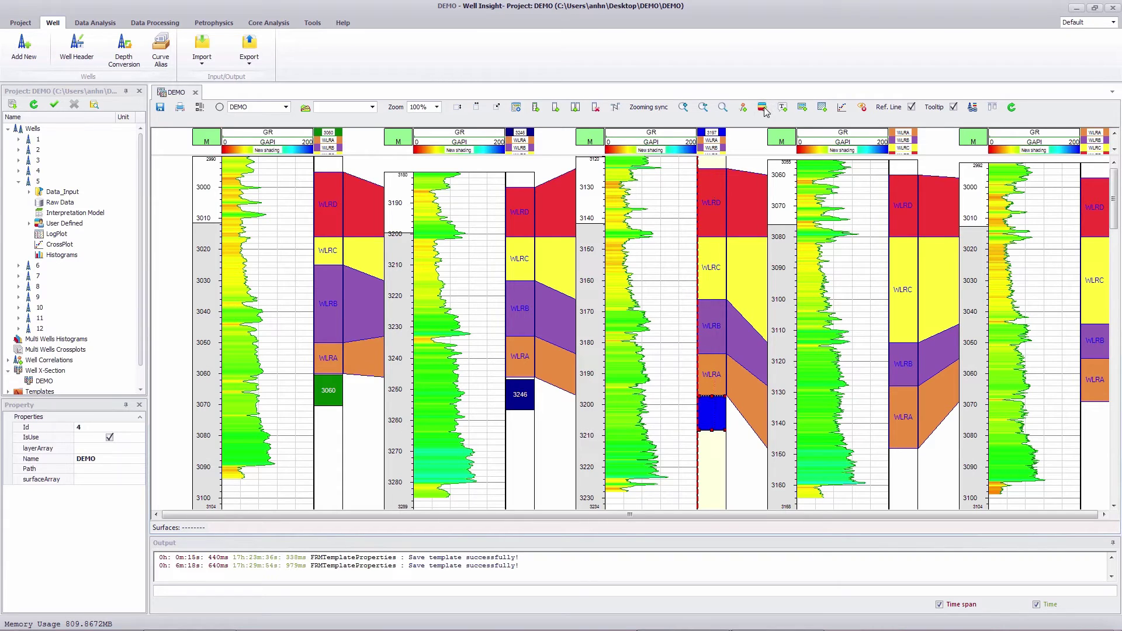
{"action": "left_click_drag", "start_coordinate": [905, 451], "coordinate": [904, 481]}
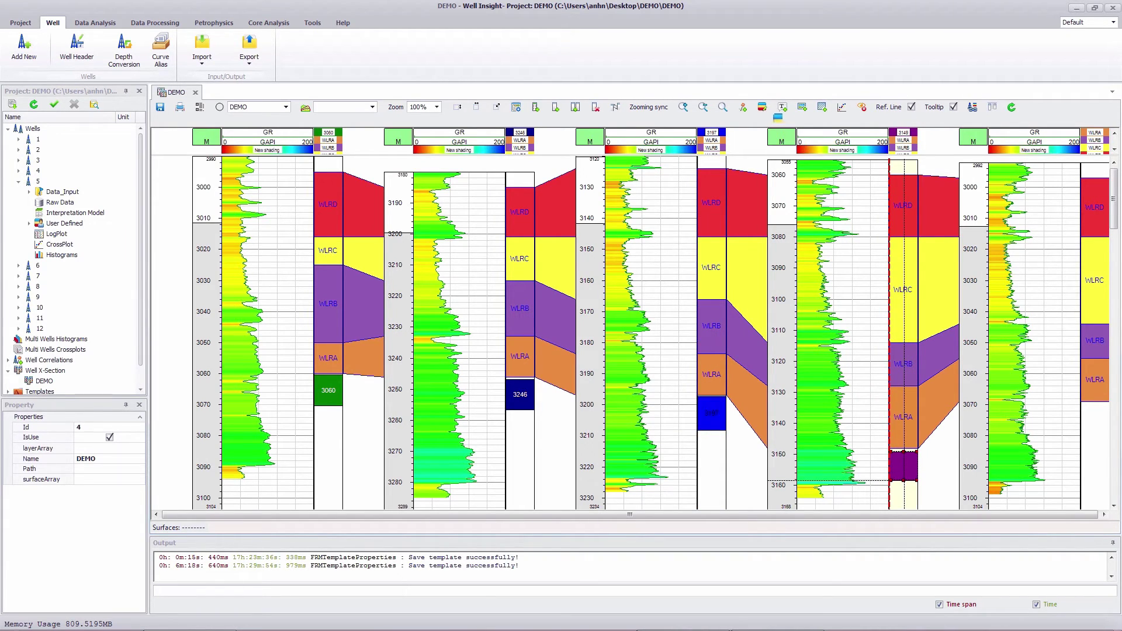
Step: Draw a new zone about 12 m thick directly below WLRA in the zone track of well 5
{"action": "left_click", "coordinate": [763, 108]}
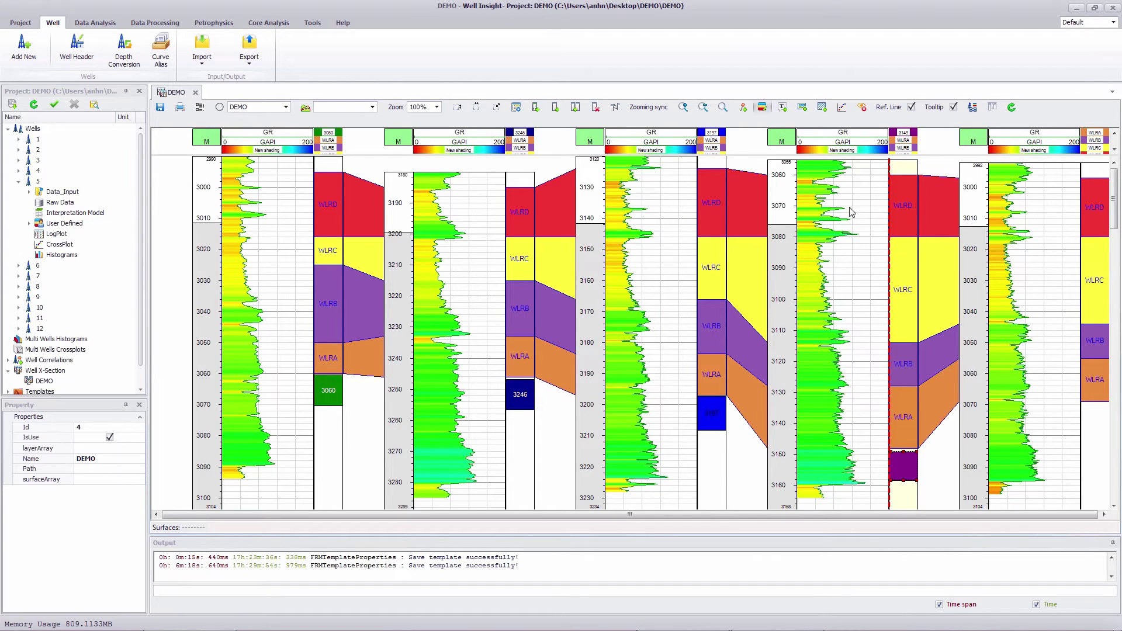
{"action": "left_click", "coordinate": [763, 108]}
{"action": "left_click_drag", "start_coordinate": [1095, 405], "coordinate": [1095, 444]}
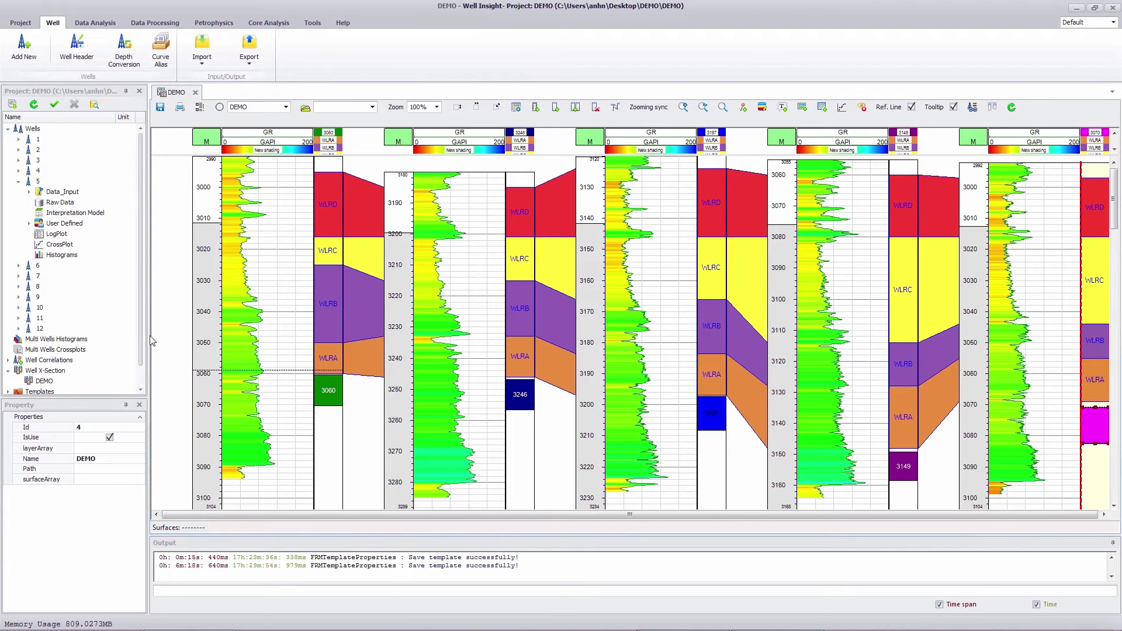
Step: Look up the layer names of the DEMO well correlation in the project tree and select layer AAA
{"action": "left_click", "coordinate": [18, 182]}
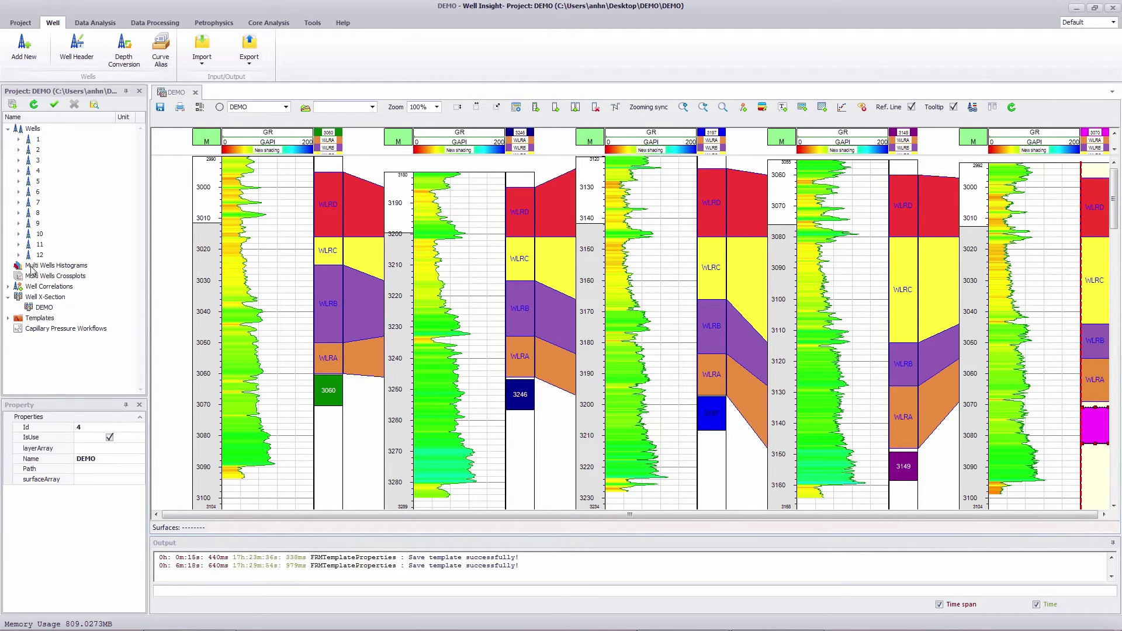
{"action": "left_click", "coordinate": [8, 287]}
{"action": "left_click", "coordinate": [19, 298]}
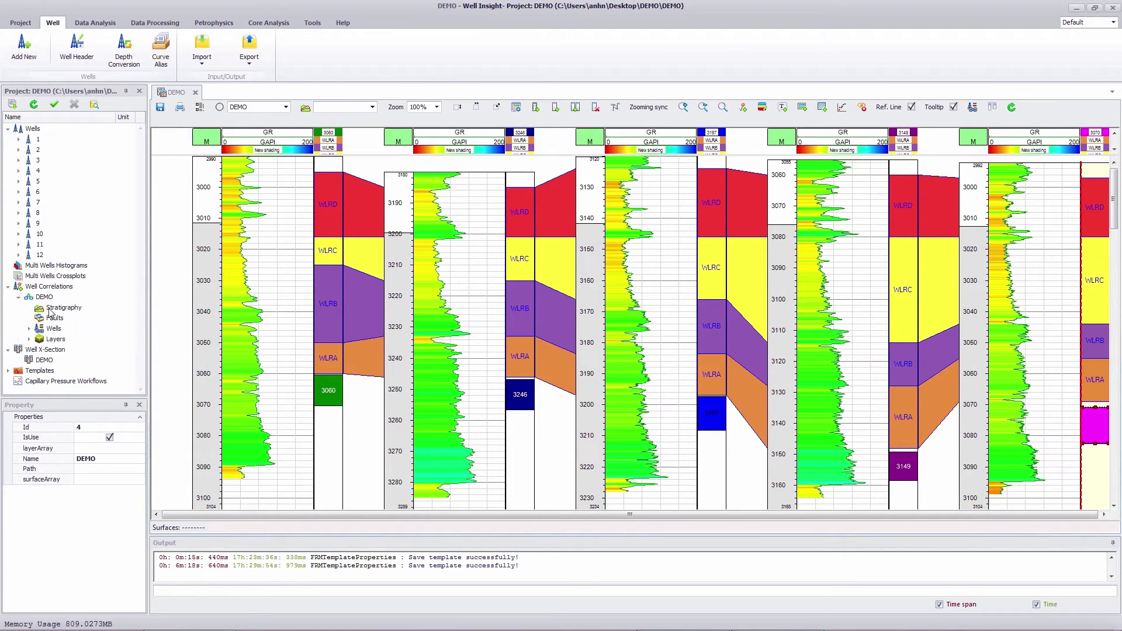
{"action": "left_click", "coordinate": [29, 340]}
{"action": "scroll", "coordinate": [40, 331], "scroll_direction": "down", "scroll_amount": 1}
{"action": "scroll", "coordinate": [41, 333], "scroll_direction": "down", "scroll_amount": 1}
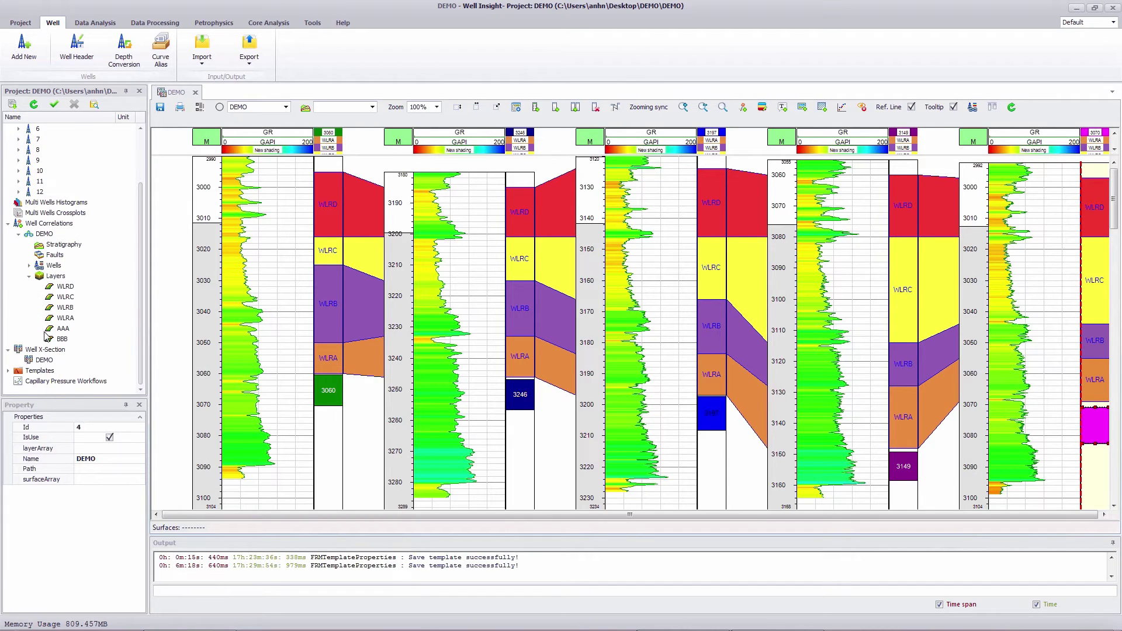
{"action": "left_click", "coordinate": [63, 330]}
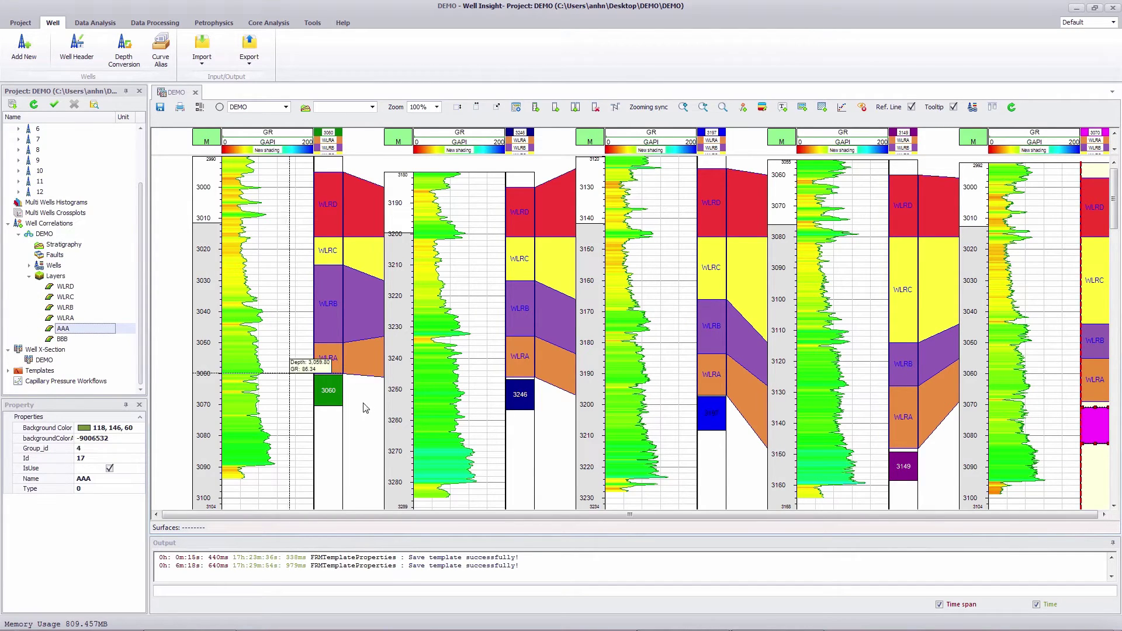
Step: Rename the new zones directly below WLRA in wells 1 and 2 as AAA
{"action": "double_click", "coordinate": [329, 395]}
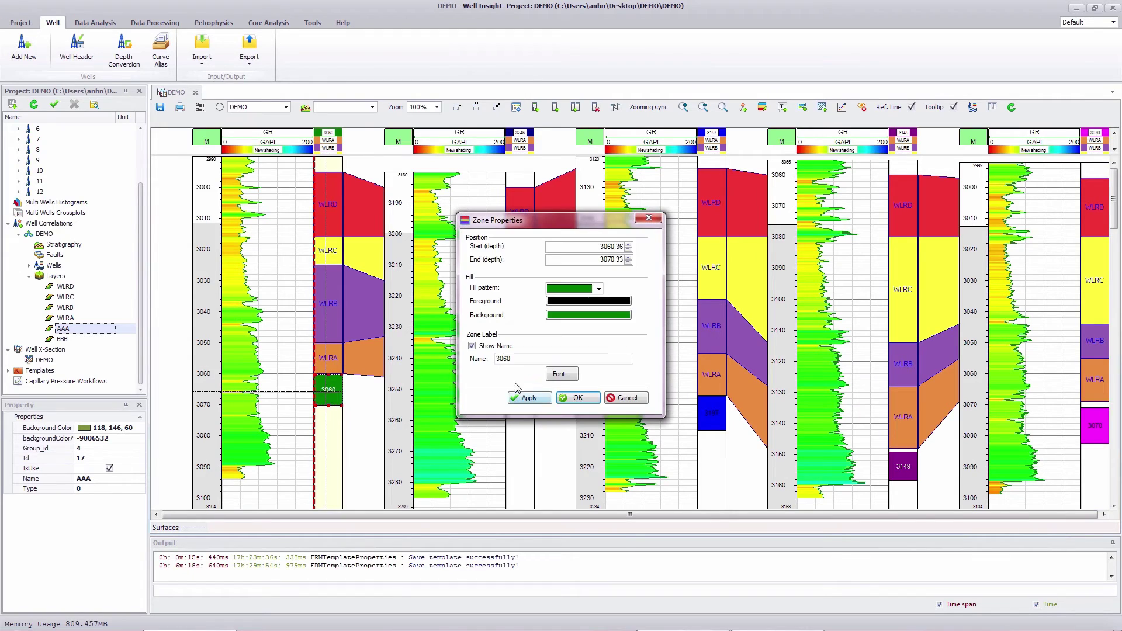
{"action": "left_click_drag", "start_coordinate": [514, 359], "coordinate": [466, 364]}
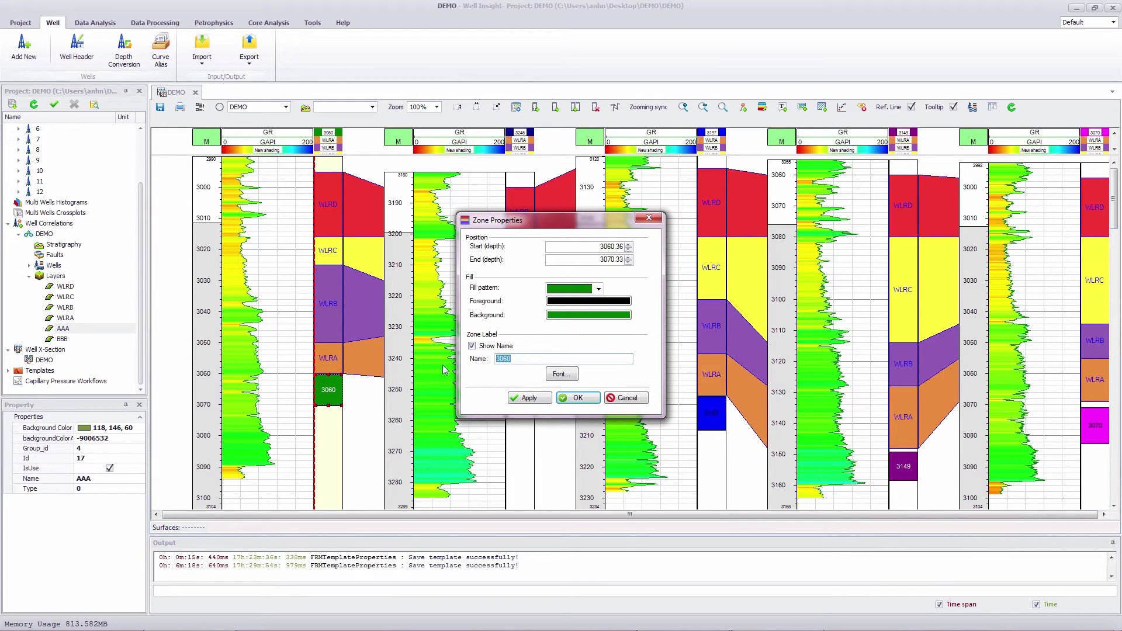
{"action": "type", "text": "AAA"}
{"action": "left_click", "coordinate": [567, 398]}
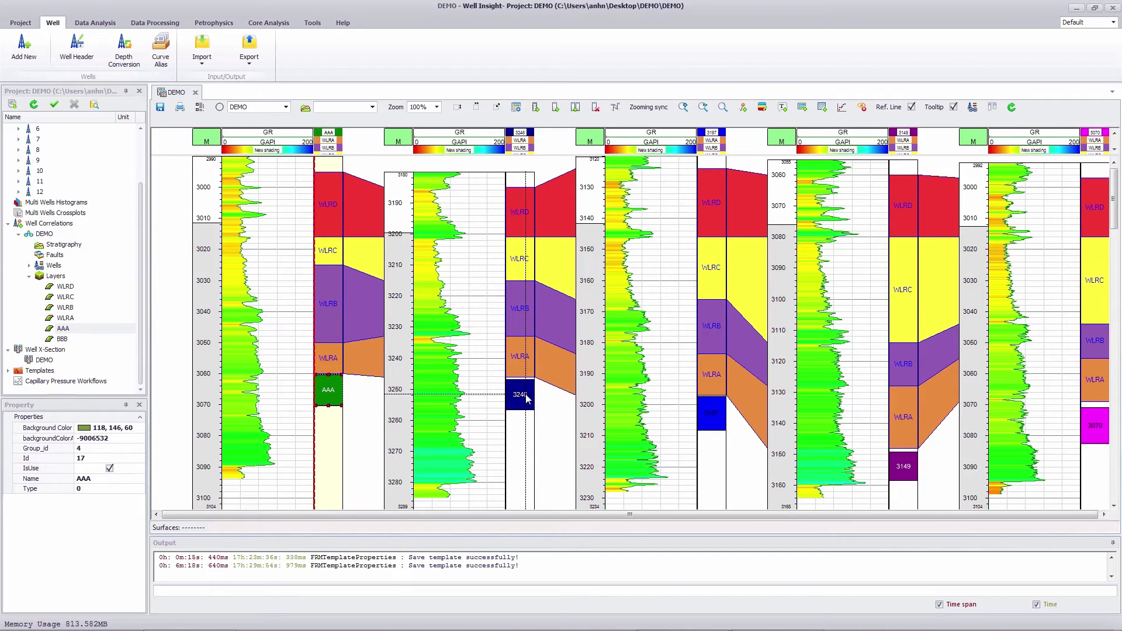
{"action": "double_click", "coordinate": [529, 398]}
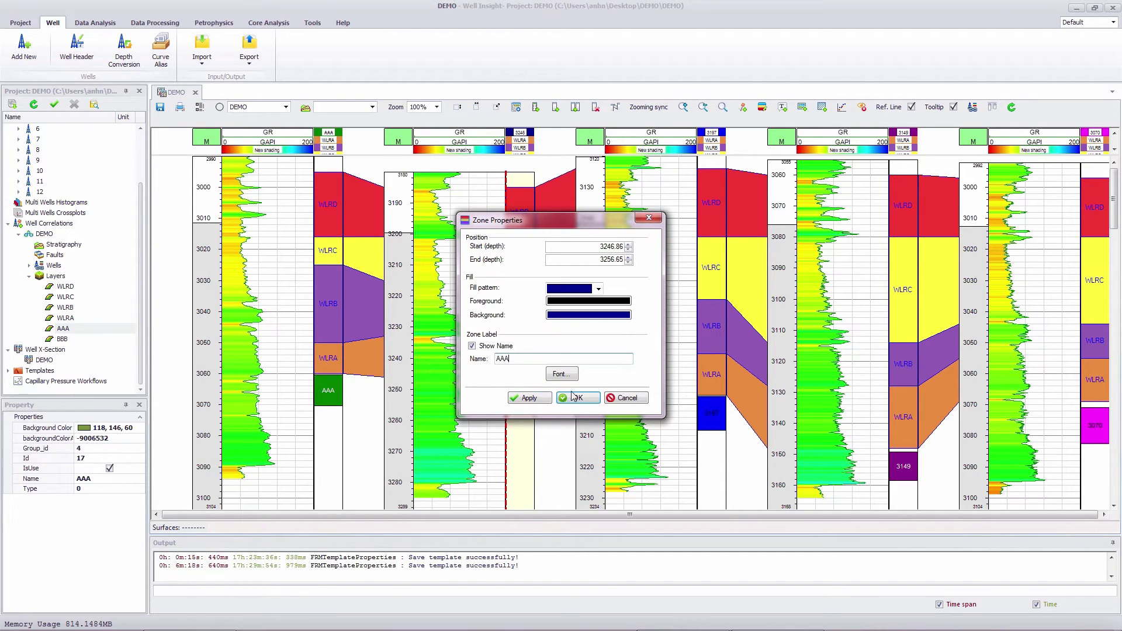
{"action": "left_click", "coordinate": [578, 398]}
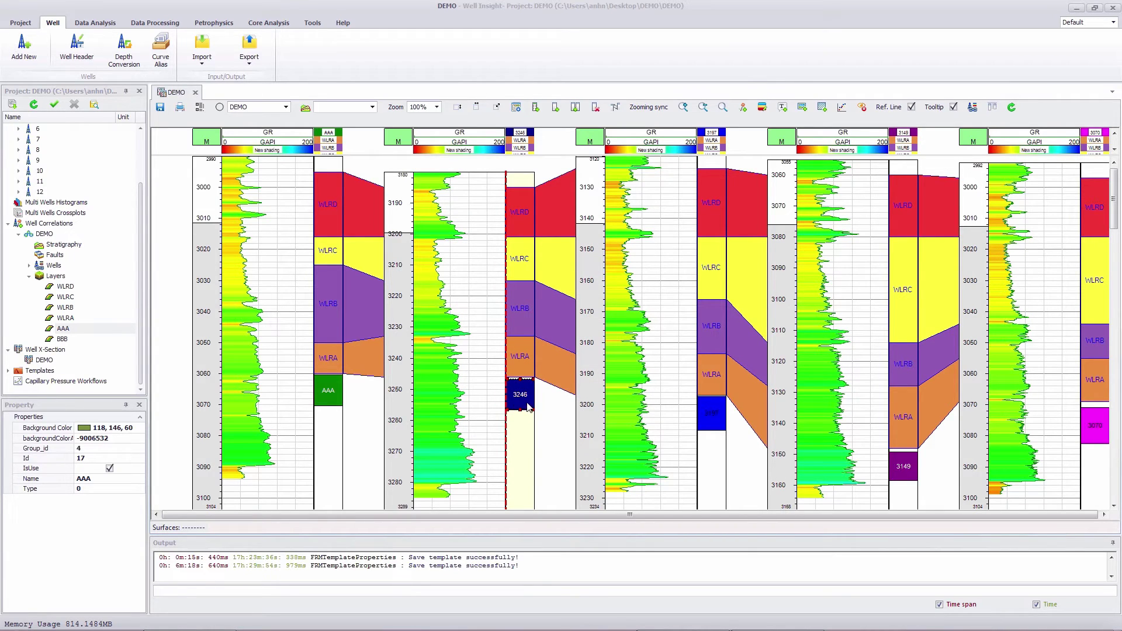
Step: Rename the new zone directly below WLRA in well 3 as AAA
{"action": "left_click", "coordinate": [708, 413]}
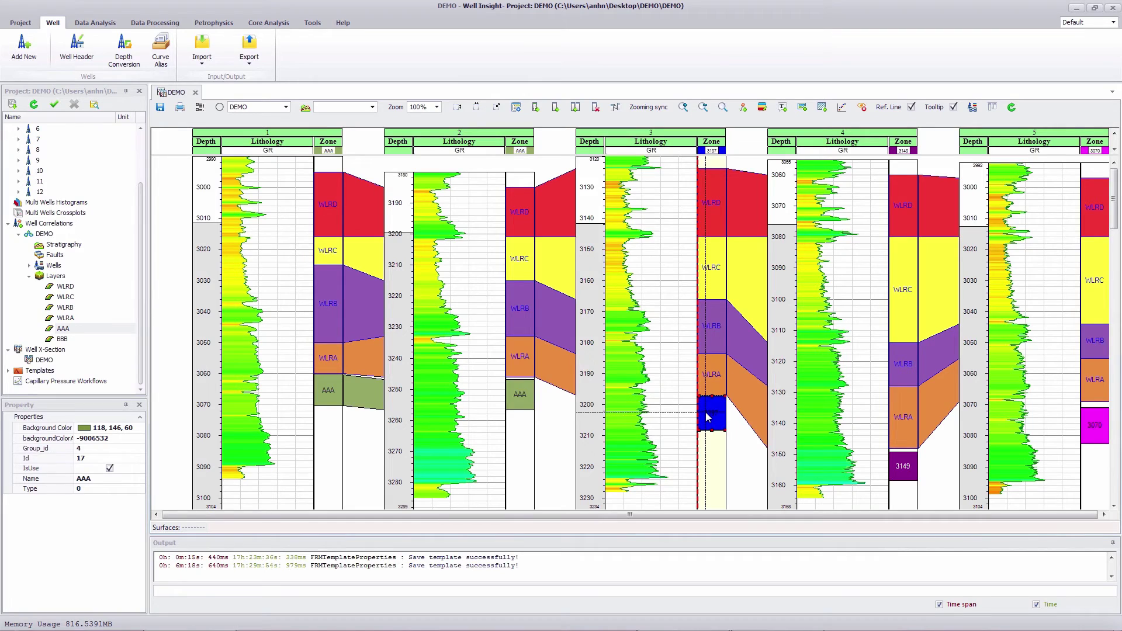
{"action": "double_click", "coordinate": [708, 416]}
{"action": "left_click_drag", "start_coordinate": [526, 359], "coordinate": [464, 371]}
{"action": "type", "text": "A"}
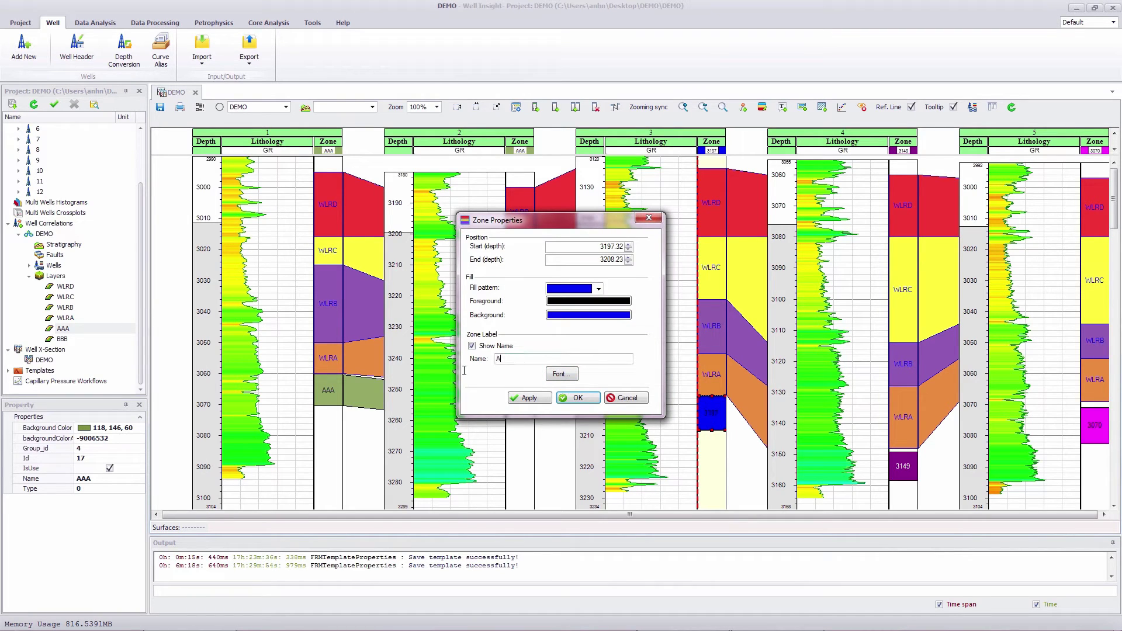
{"action": "type", "text": "AA"}
{"action": "left_click", "coordinate": [577, 398]}
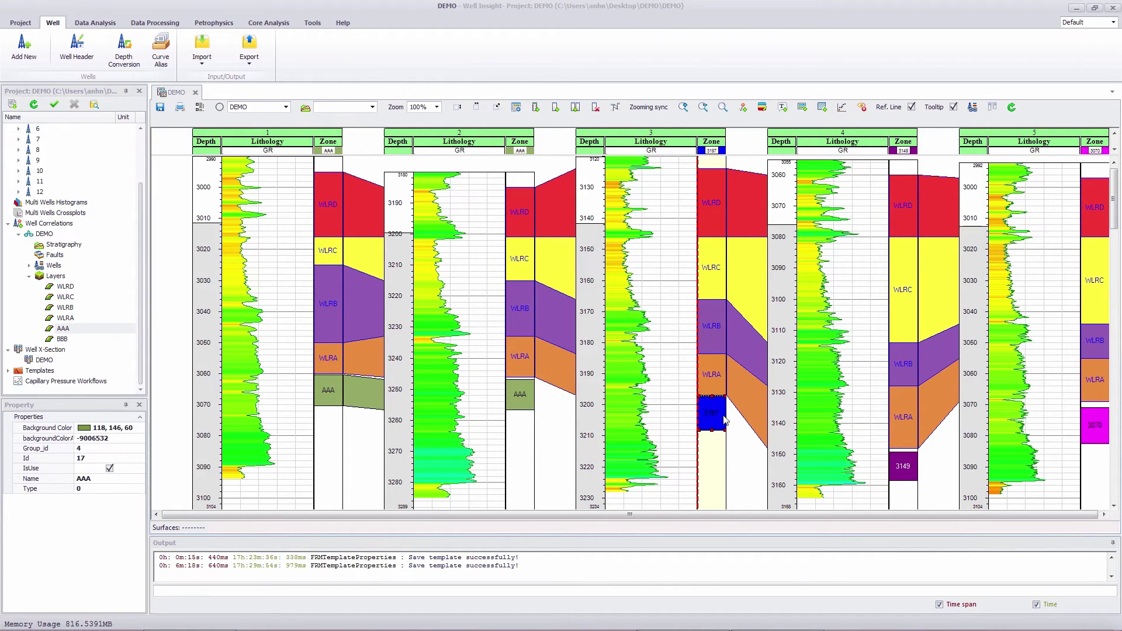
Step: Rename the new zones directly below WLRA in wells 4 and 5 as AAA
{"action": "double_click", "coordinate": [910, 473]}
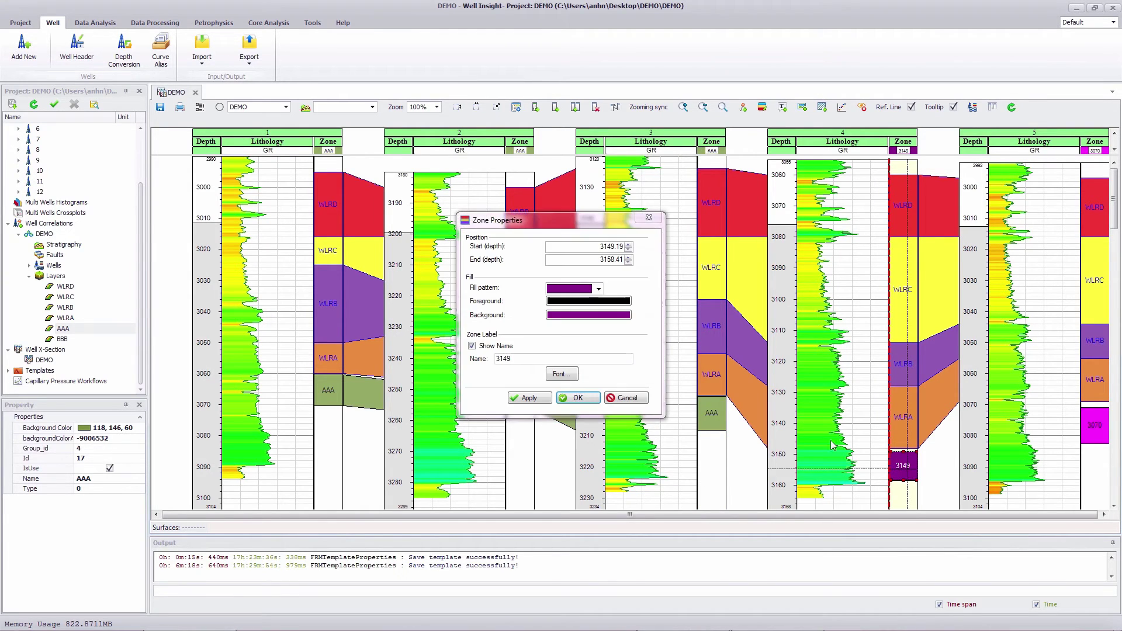
{"action": "left_click_drag", "start_coordinate": [525, 359], "coordinate": [476, 359]}
{"action": "type", "text": "AAA"}
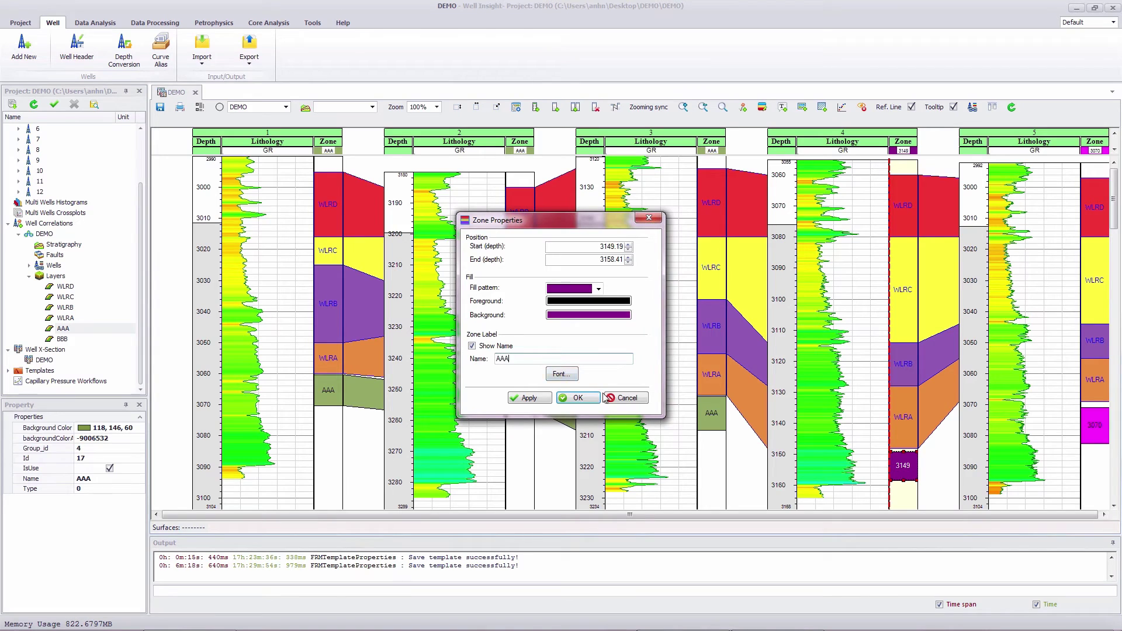
{"action": "left_click", "coordinate": [604, 397]}
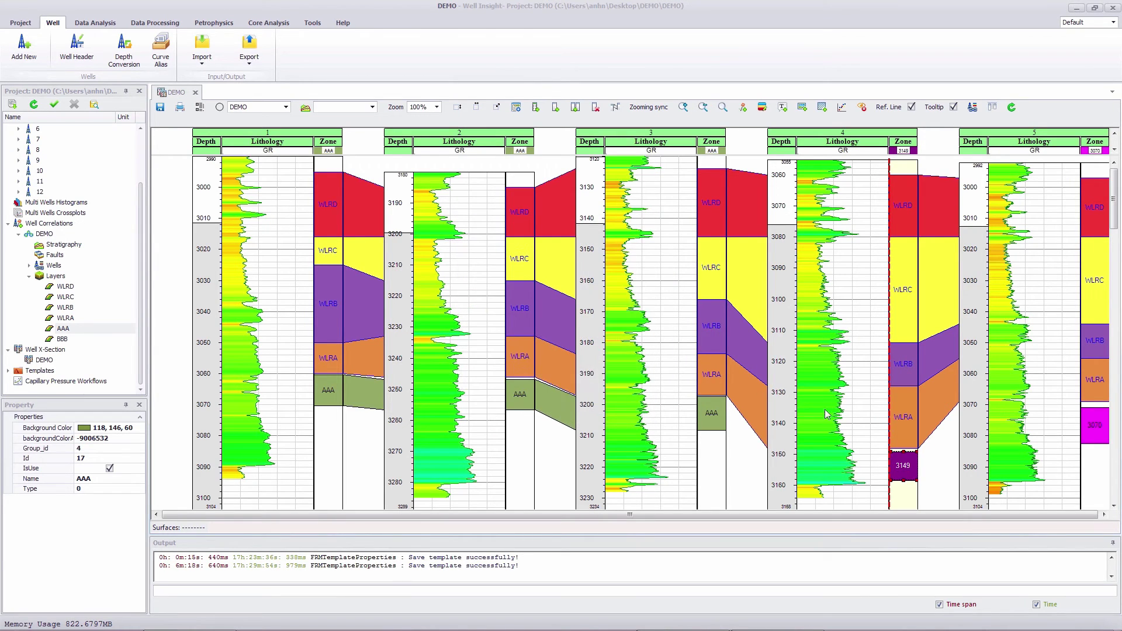
{"action": "left_click", "coordinate": [1093, 432]}
{"action": "double_click", "coordinate": [1094, 433]}
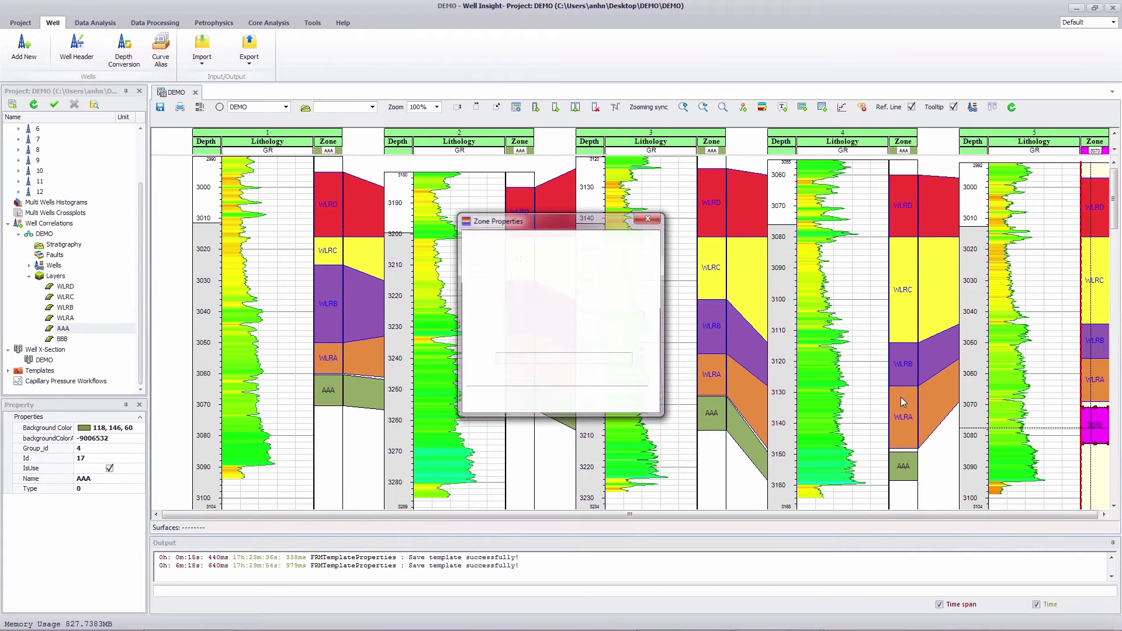
{"action": "left_click_drag", "start_coordinate": [515, 359], "coordinate": [486, 359]}
{"action": "type", "text": "AAA"}
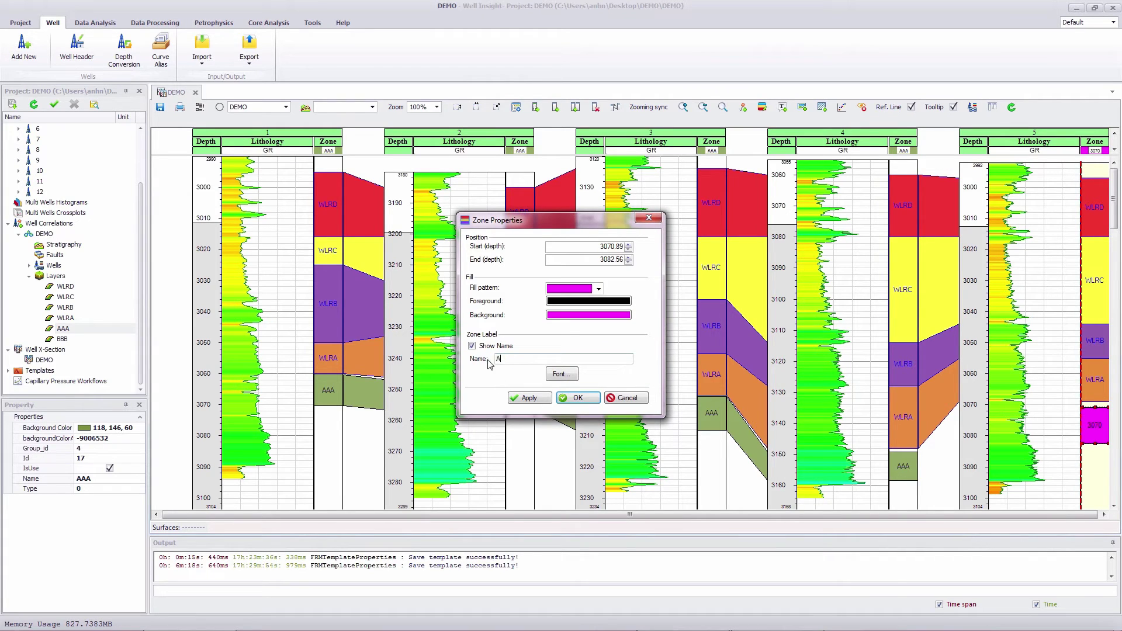
{"action": "left_click", "coordinate": [578, 398]}
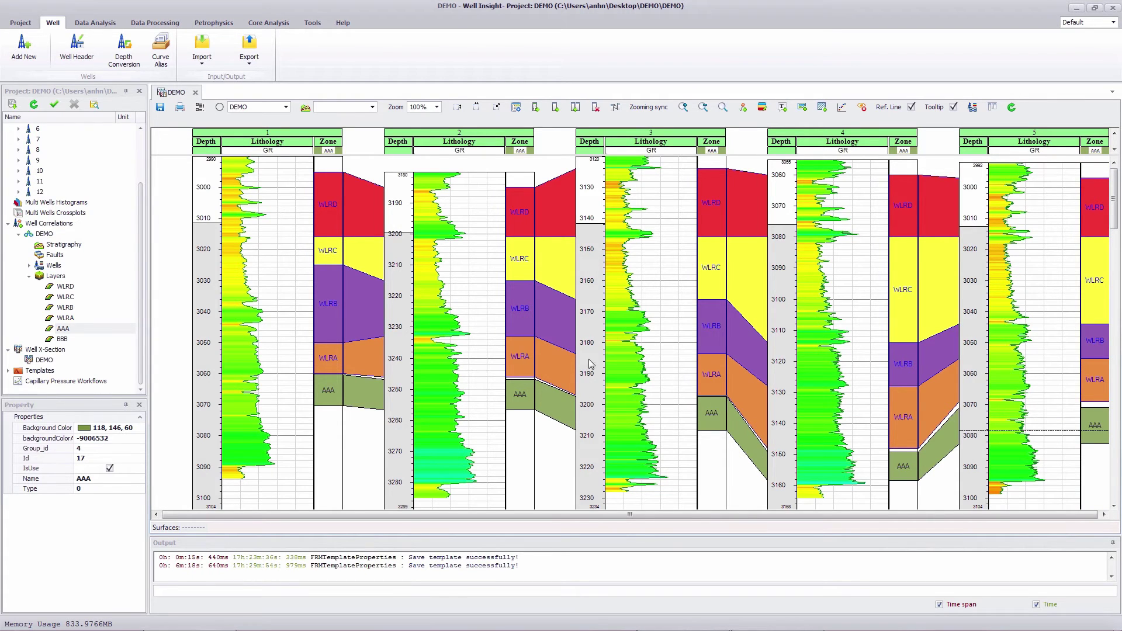
Step: Draw a new zone directly below AAA in each of wells 1 to 5, about 13, 15, 10, 6 and 10 m thick respectively
{"action": "left_click", "coordinate": [763, 108]}
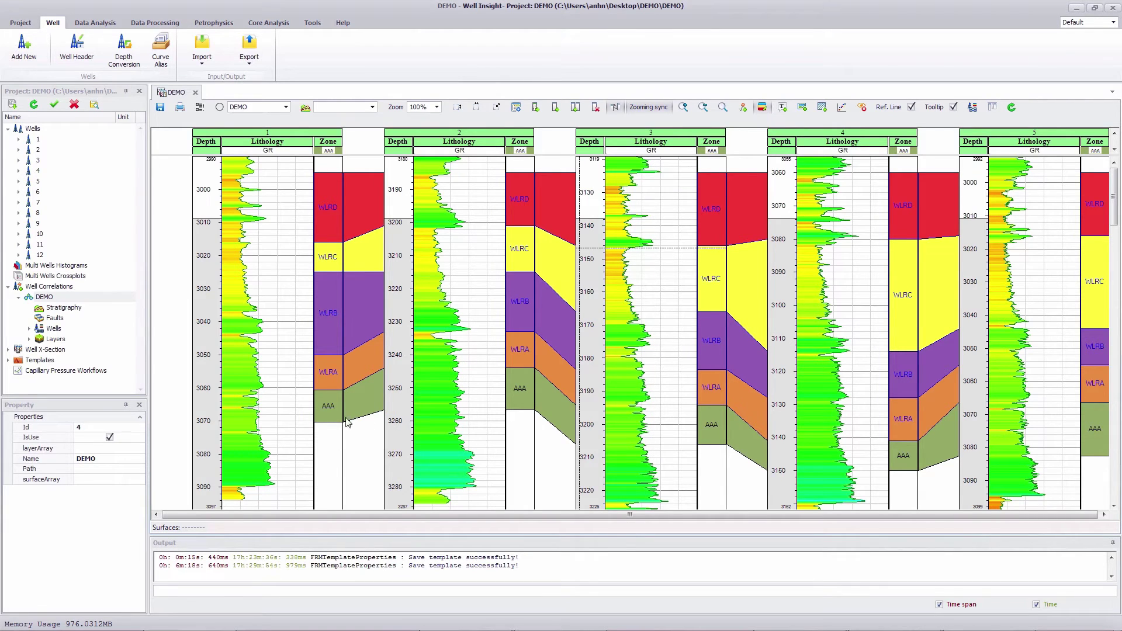
{"action": "left_click_drag", "start_coordinate": [331, 424], "coordinate": [330, 467]}
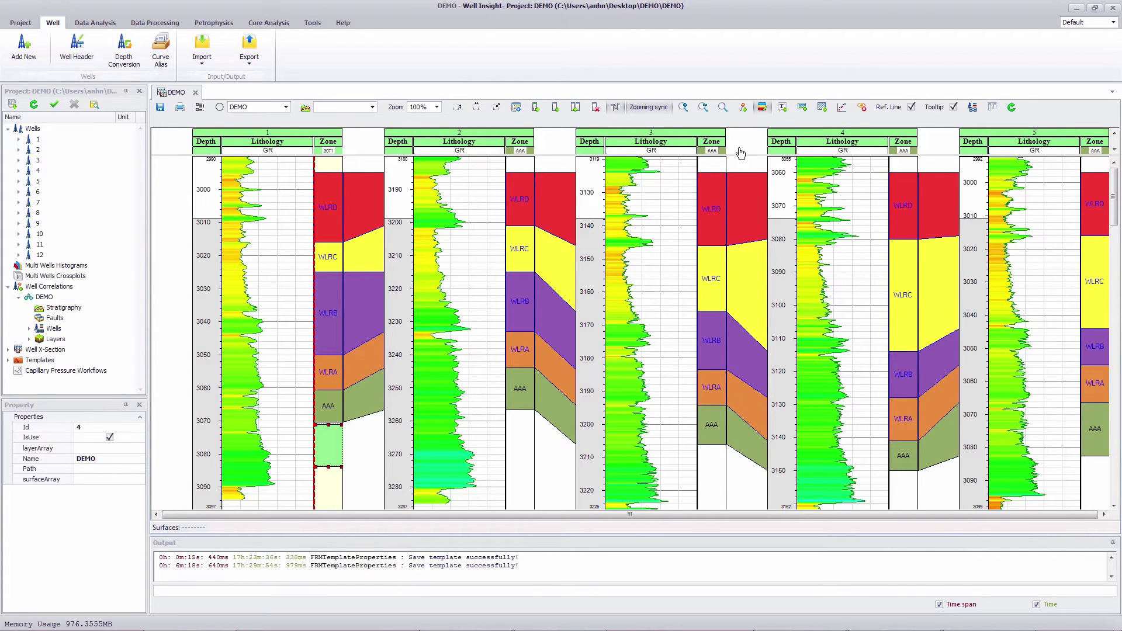
{"action": "left_click_drag", "start_coordinate": [520, 414], "coordinate": [521, 462]}
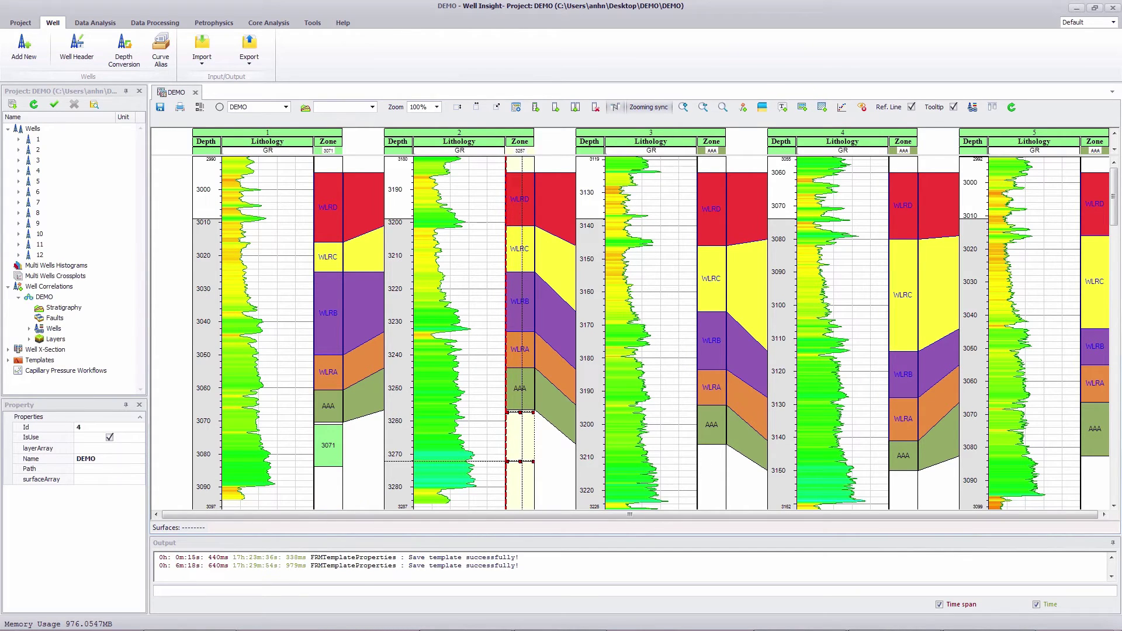
{"action": "left_click", "coordinate": [762, 107]}
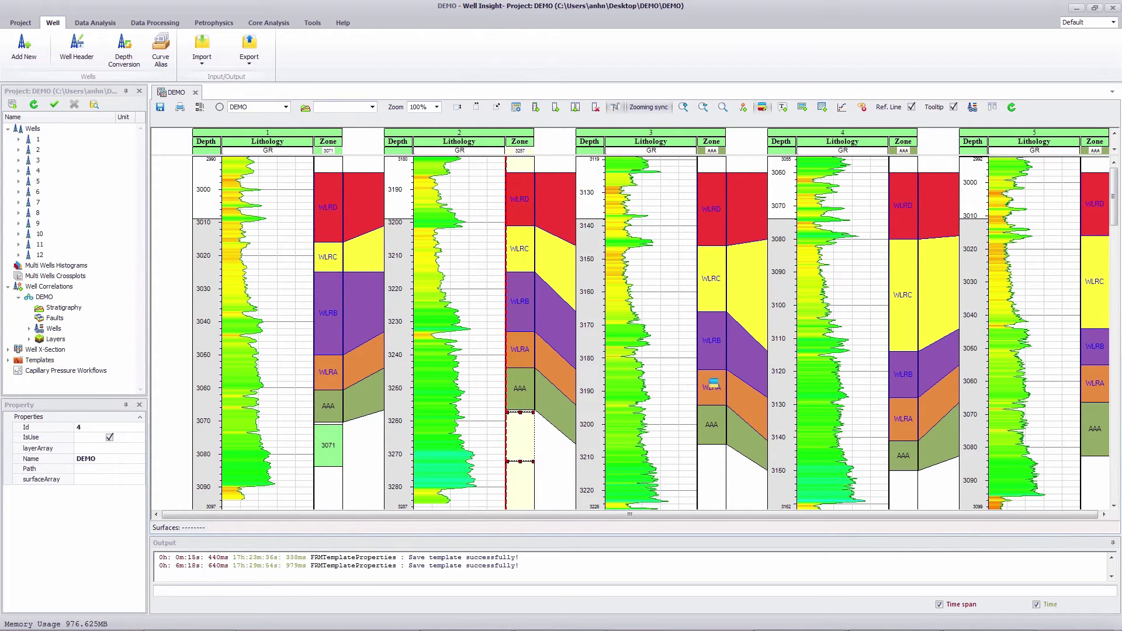
{"action": "left_click_drag", "start_coordinate": [711, 446], "coordinate": [711, 480]}
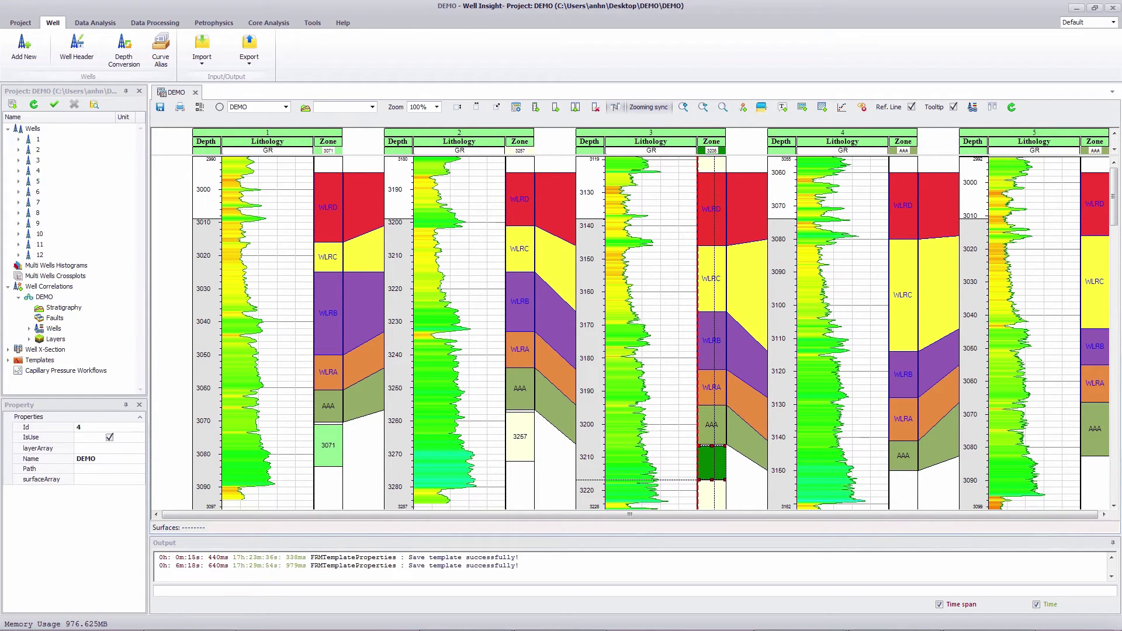
{"action": "left_click", "coordinate": [762, 108]}
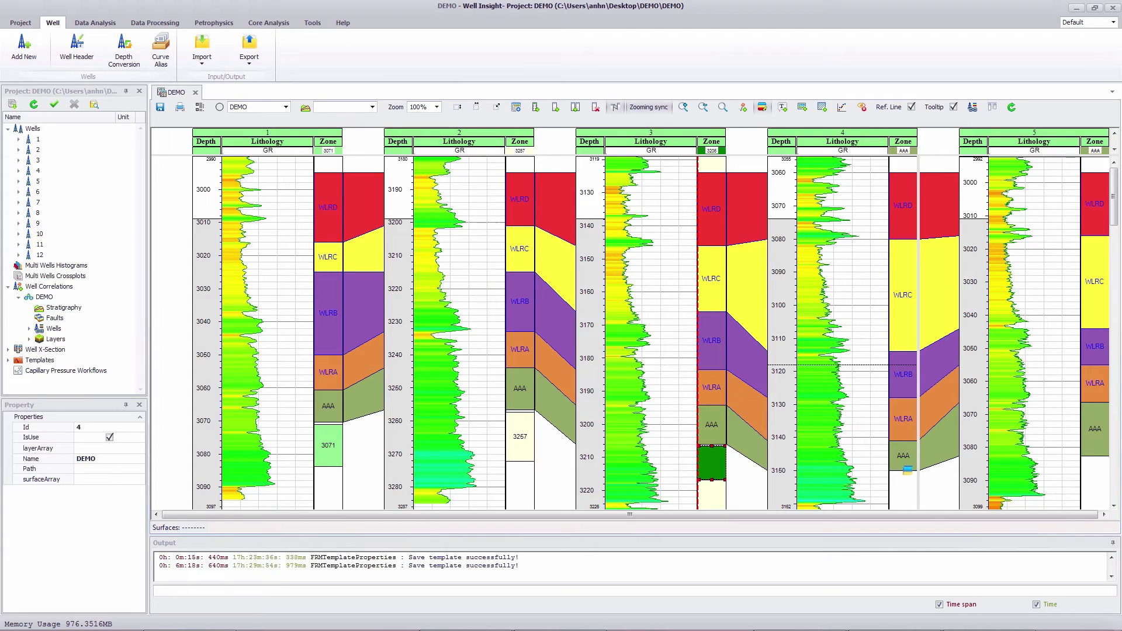
{"action": "left_click_drag", "start_coordinate": [907, 471], "coordinate": [910, 491]}
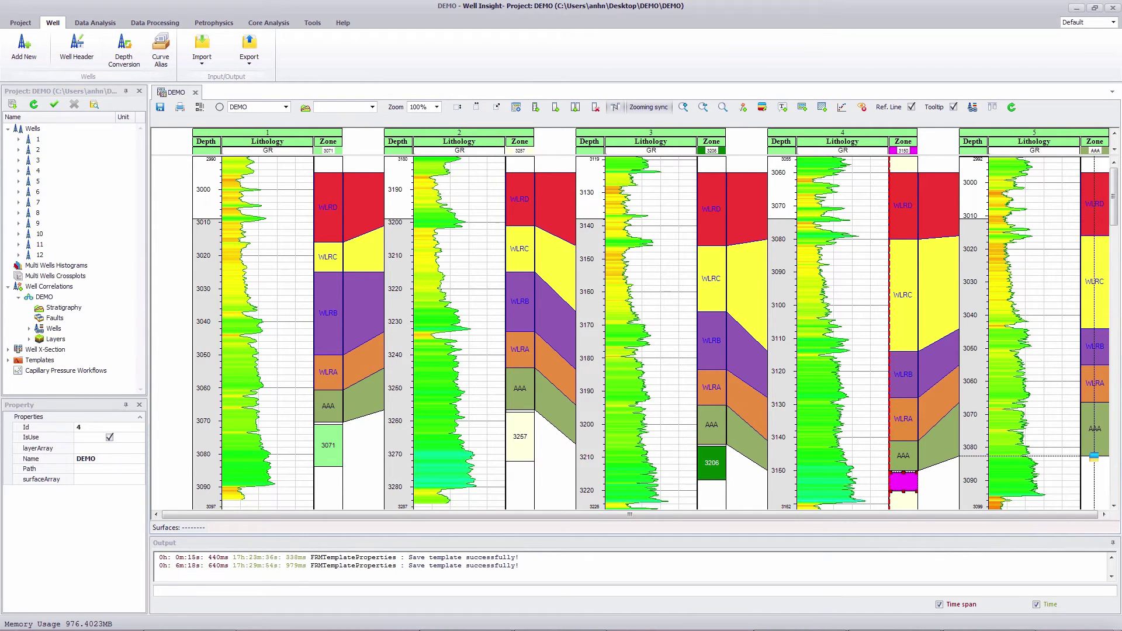
{"action": "left_click_drag", "start_coordinate": [1094, 457], "coordinate": [1095, 491]}
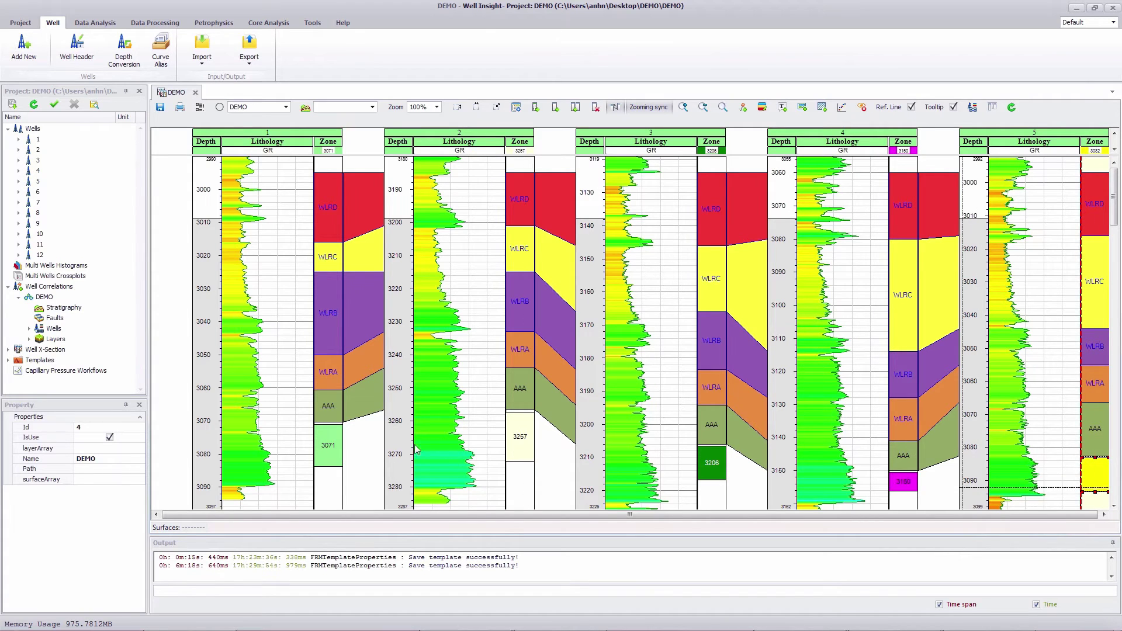
Step: Open the Correlation Zone Manager of the DEMO well correlation, enlarge it, and place the Zone Name column before Layer Name
{"action": "right_click", "coordinate": [55, 297]}
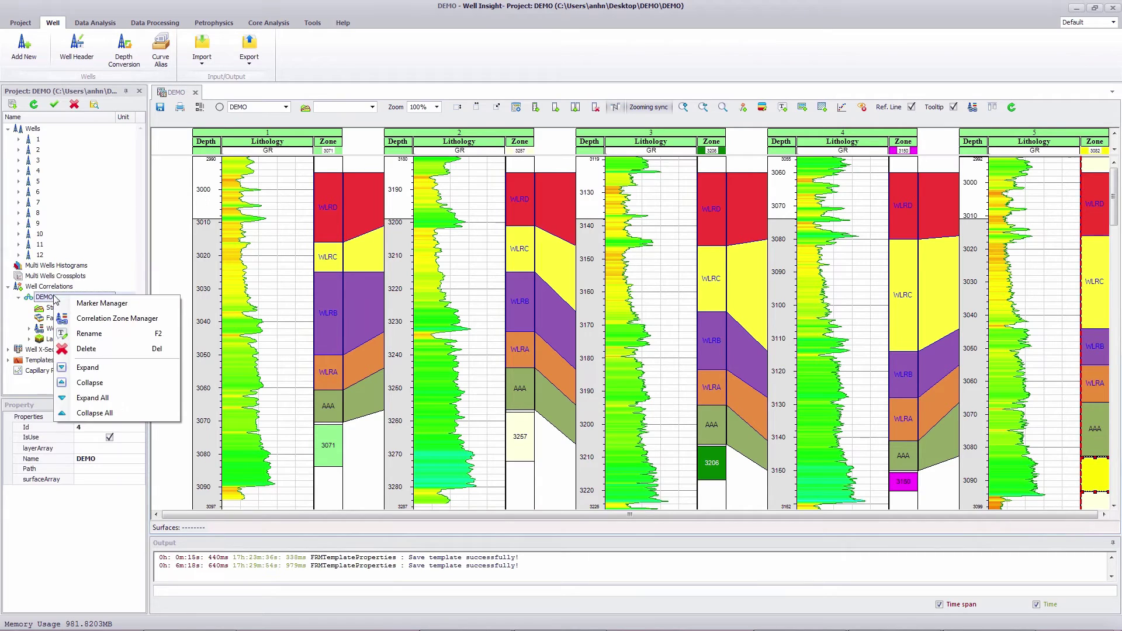
{"action": "left_click", "coordinate": [87, 319]}
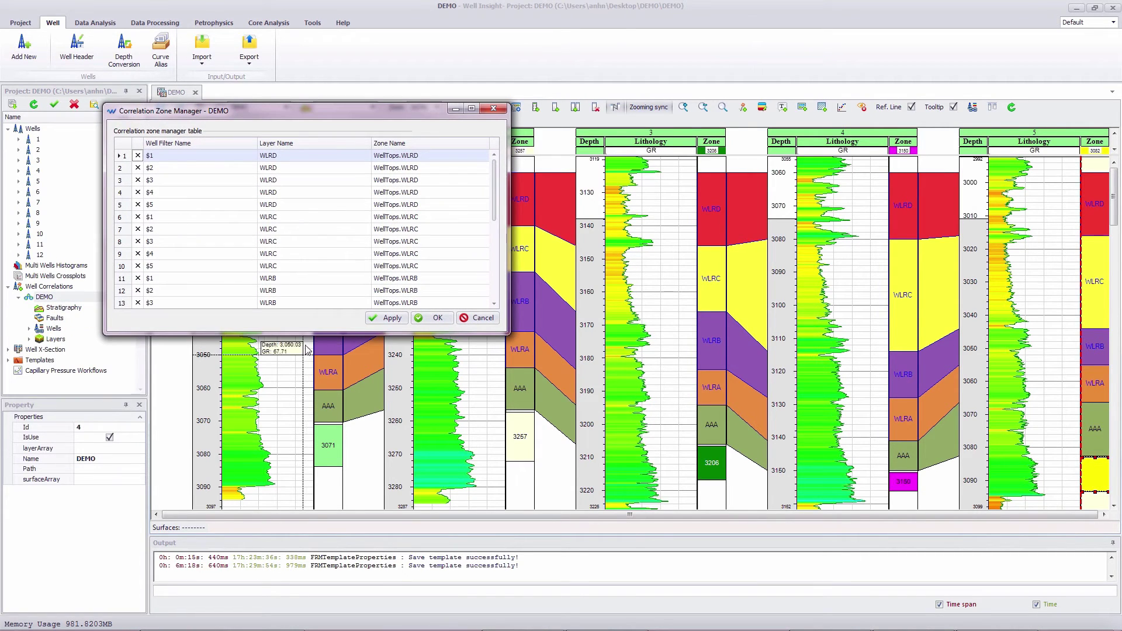
{"action": "left_click_drag", "start_coordinate": [301, 333], "coordinate": [324, 584]}
{"action": "left_click_drag", "start_coordinate": [404, 144], "coordinate": [275, 154]}
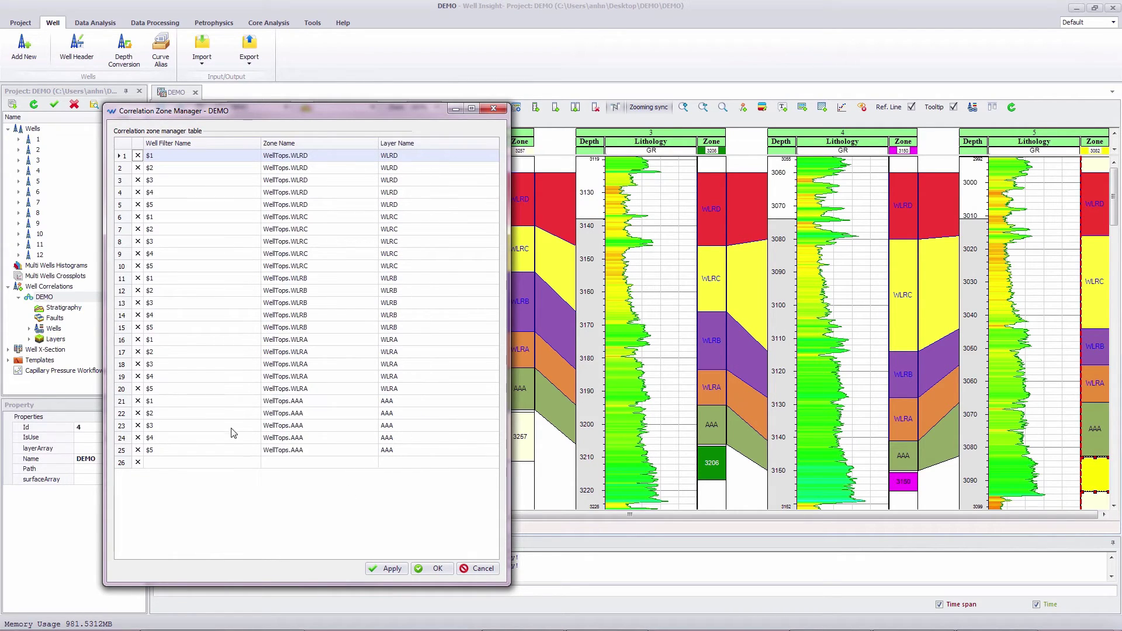
Step: Add a correlation row for well filter $1 that links zone WellTops.3071 to layer BBB
{"action": "left_click", "coordinate": [245, 466]}
{"action": "left_click", "coordinate": [243, 491]}
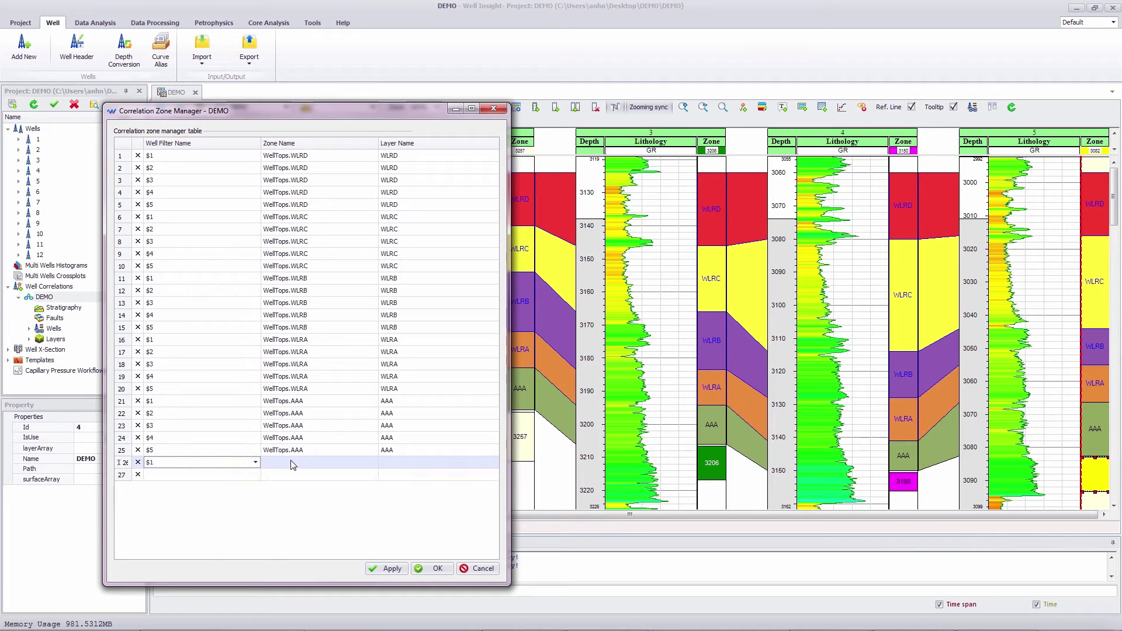
{"action": "left_click", "coordinate": [293, 463]}
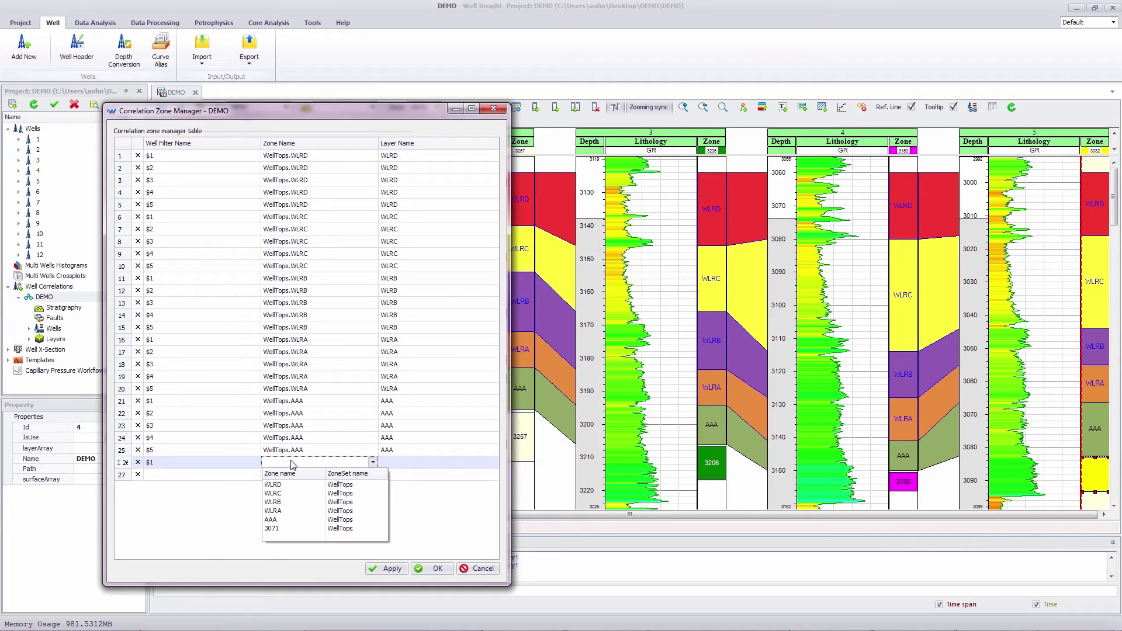
{"action": "left_click", "coordinate": [328, 529]}
{"action": "left_click", "coordinate": [401, 466]}
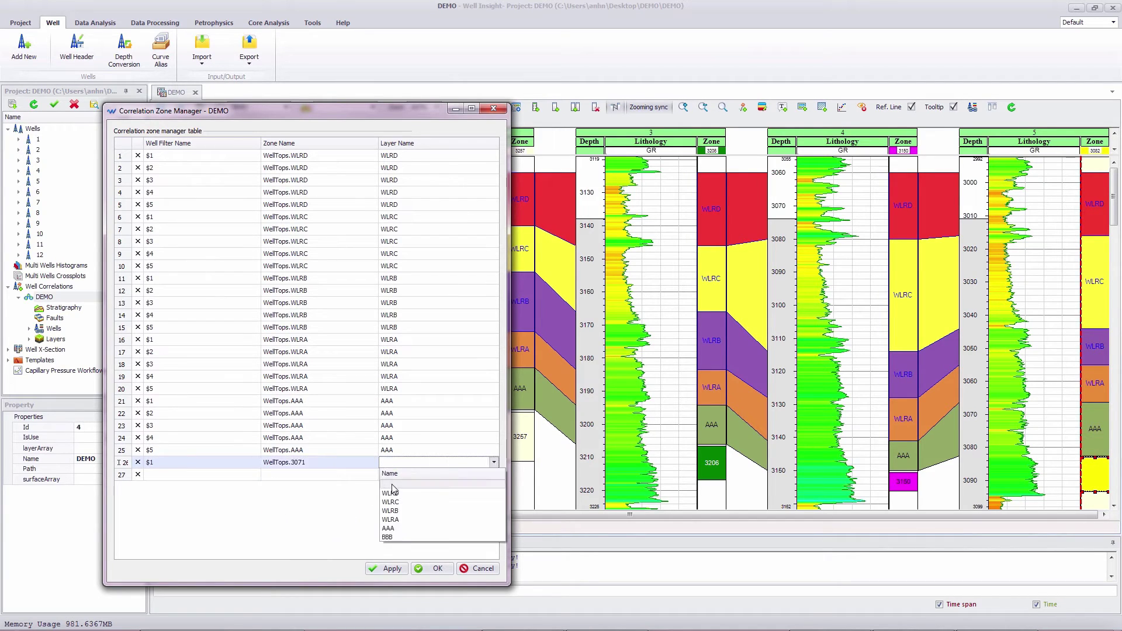
{"action": "left_click", "coordinate": [387, 536]}
Step: Add a correlation row for well filter $2 that links zone WellTops.3257 to layer BBB
{"action": "left_click", "coordinate": [250, 476]}
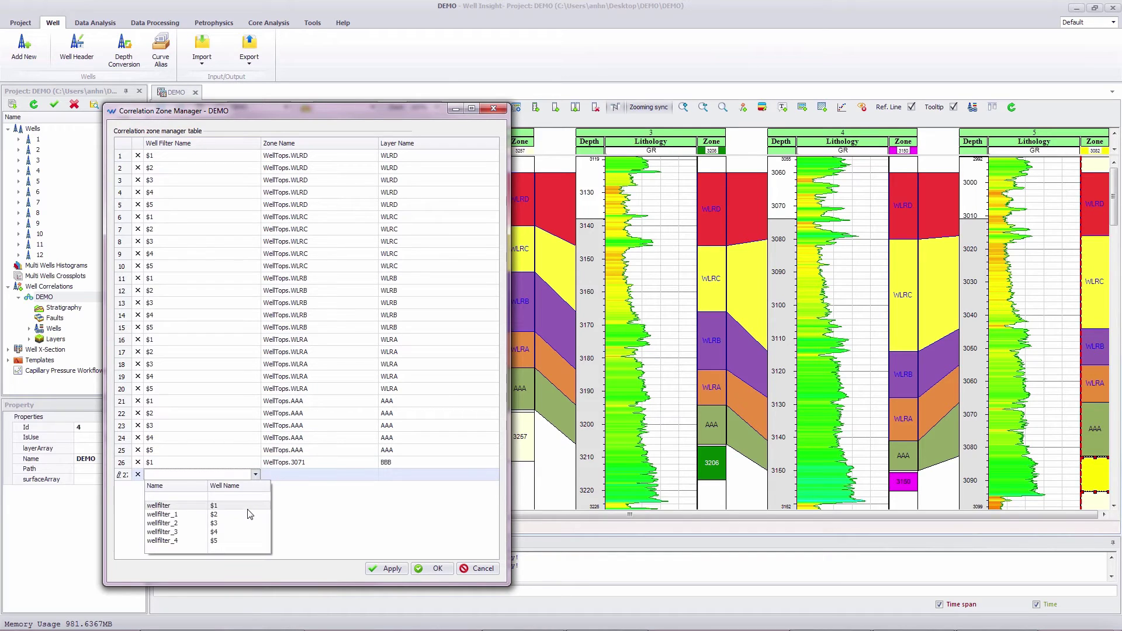
{"action": "left_click", "coordinate": [252, 513]}
{"action": "left_click", "coordinate": [280, 480]}
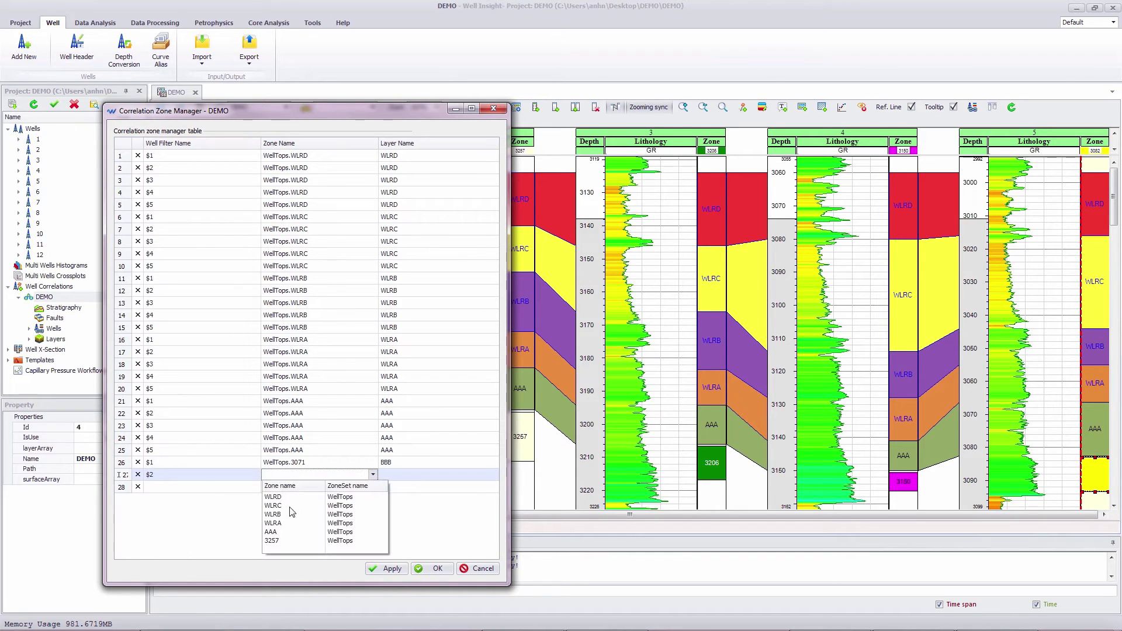
{"action": "left_click", "coordinate": [350, 521]}
{"action": "left_click", "coordinate": [389, 477]}
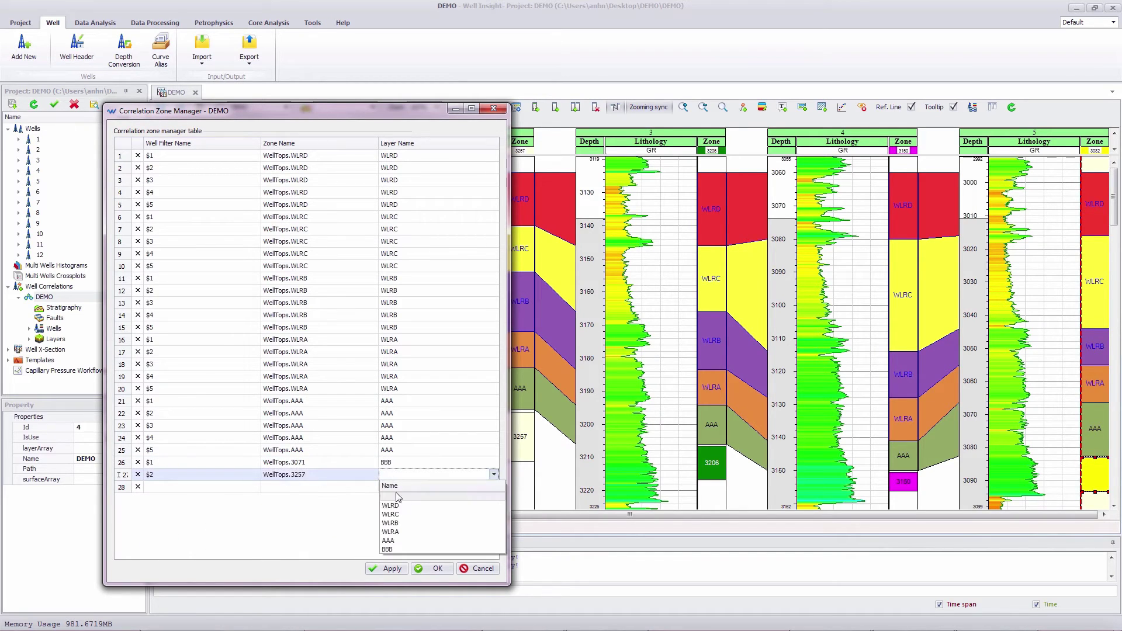
{"action": "left_click", "coordinate": [388, 550]}
Step: Add a correlation row for well filter $3 that links zone WellTops.3206 to layer BBB
{"action": "left_click", "coordinate": [256, 488]}
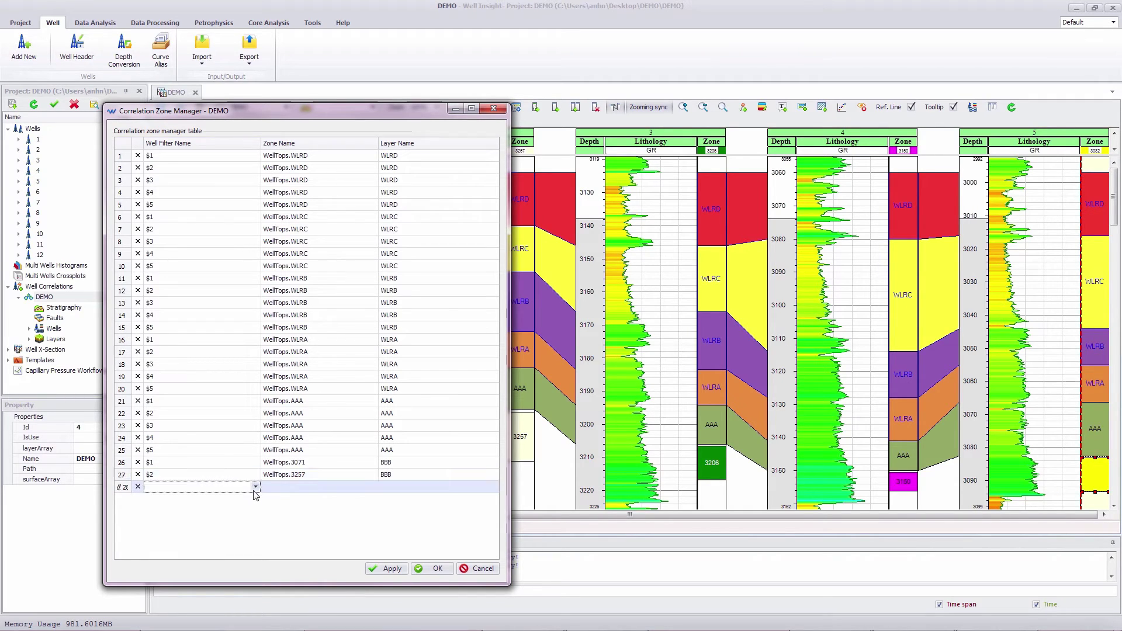
{"action": "left_click", "coordinate": [256, 487]}
{"action": "left_click", "coordinate": [176, 536]}
{"action": "left_click", "coordinate": [294, 488]}
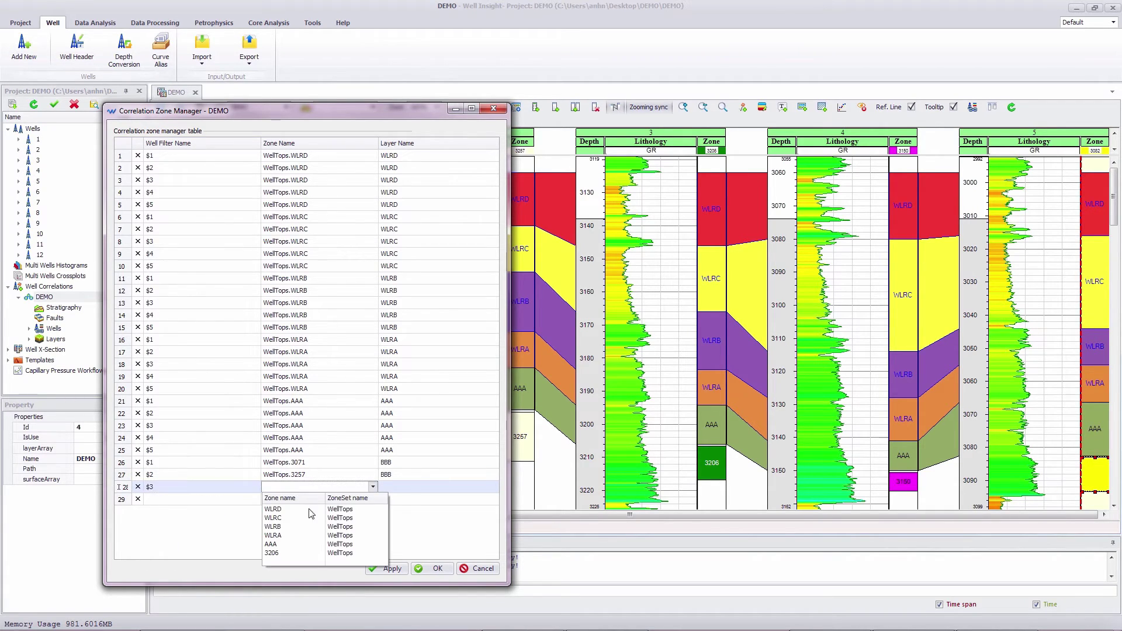
{"action": "left_click", "coordinate": [339, 553]}
{"action": "left_click", "coordinate": [406, 491]}
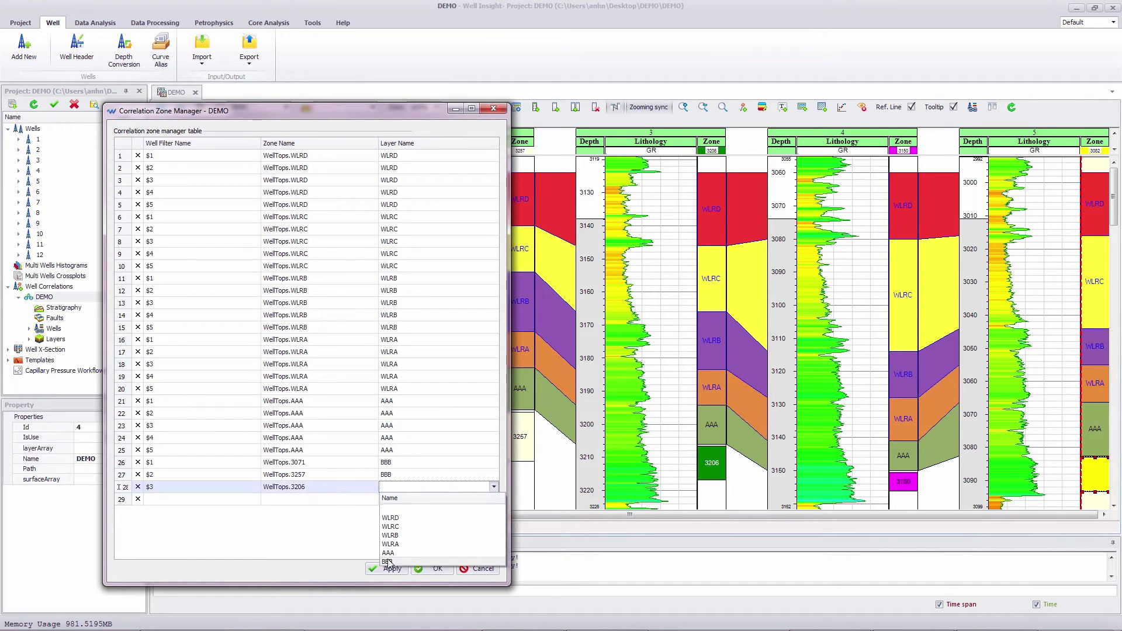
{"action": "left_click", "coordinate": [391, 562]}
Step: Add a correlation row for well filter $4 that links zone WellTops.3150 to layer BBB
{"action": "left_click", "coordinate": [249, 500]}
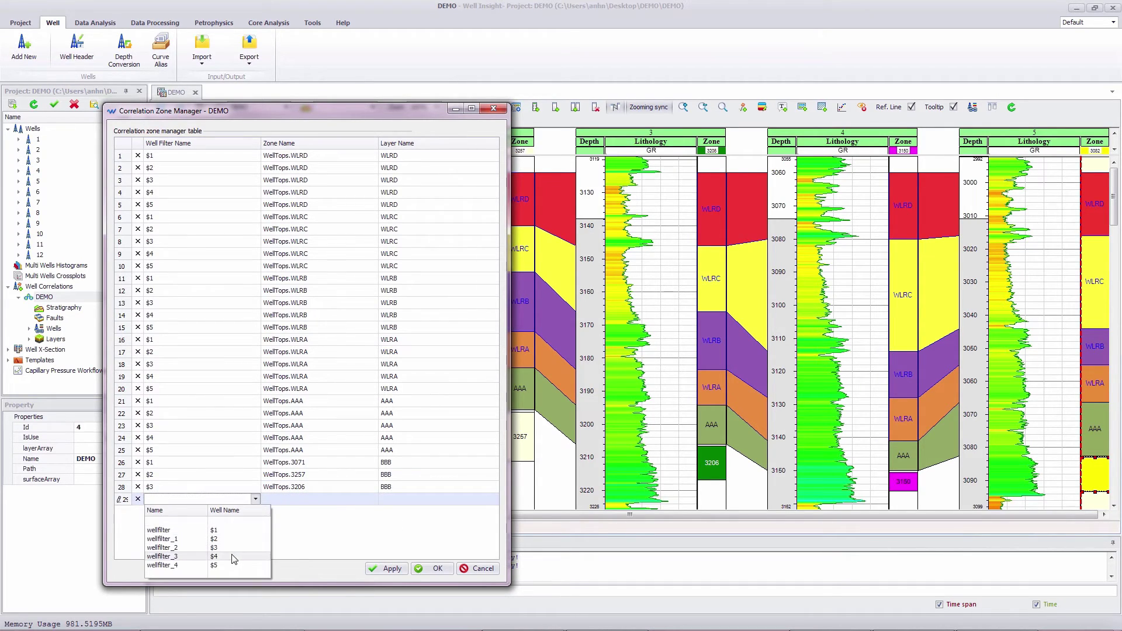
{"action": "left_click", "coordinate": [237, 558]}
{"action": "left_click", "coordinate": [293, 501]}
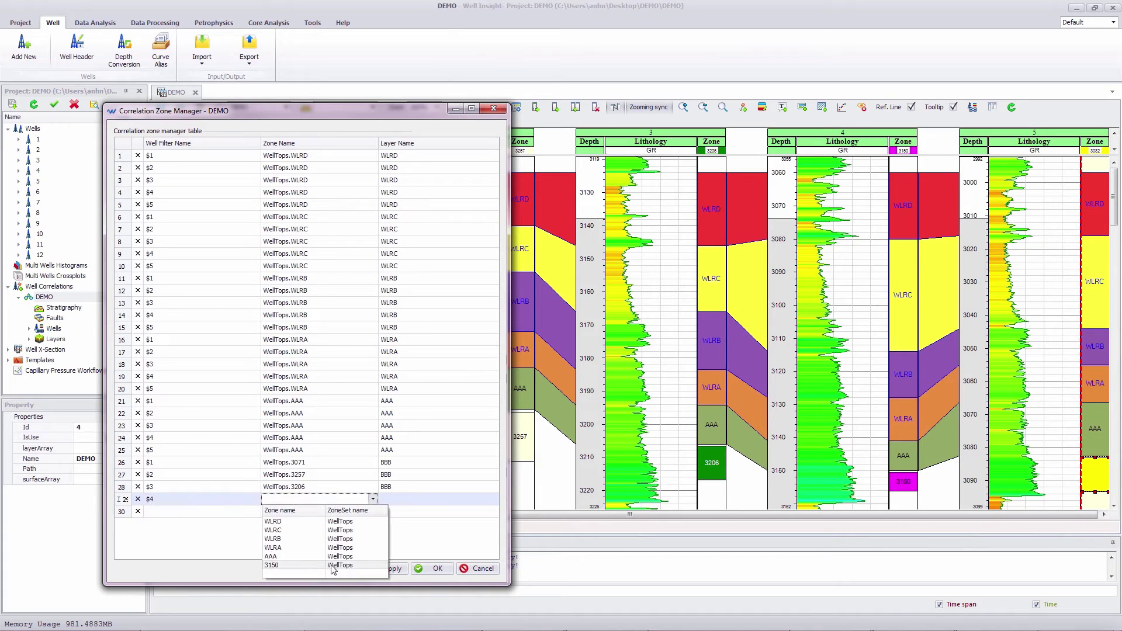
{"action": "left_click", "coordinate": [349, 556]}
{"action": "left_click", "coordinate": [395, 501]}
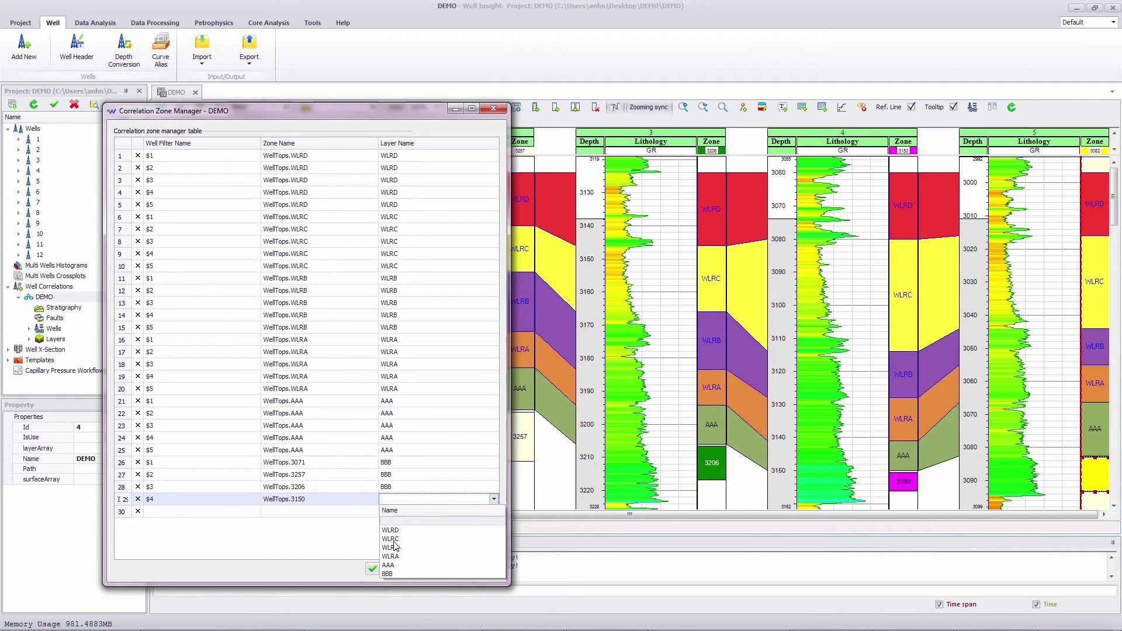
{"action": "left_click", "coordinate": [397, 576]}
Step: Add a correlation row for well filter $5 that links zone WellTops.3082 to layer BBB, and accept the correlation table
{"action": "left_click", "coordinate": [245, 517]}
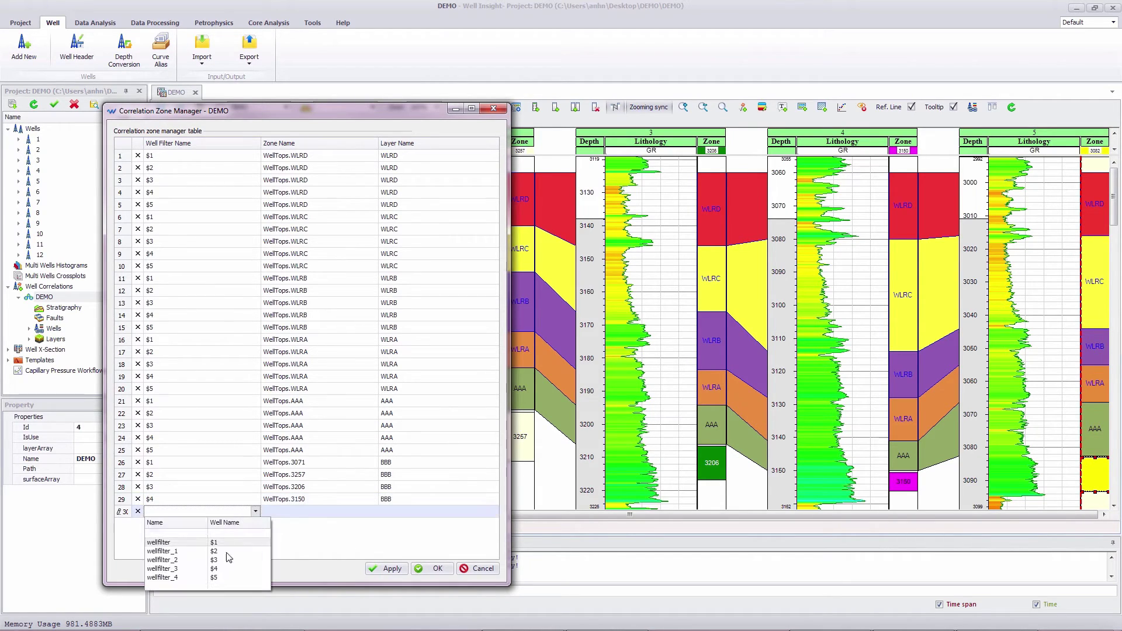
{"action": "left_click", "coordinate": [234, 582]}
{"action": "left_click", "coordinate": [291, 514]}
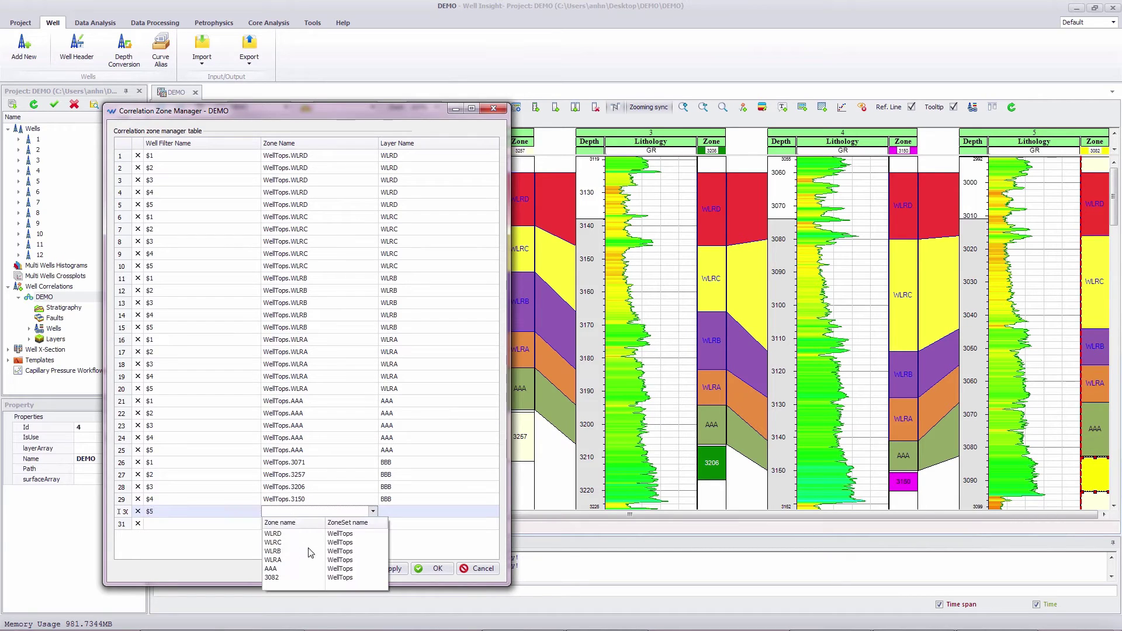
{"action": "left_click", "coordinate": [311, 577]}
{"action": "left_click", "coordinate": [396, 517]}
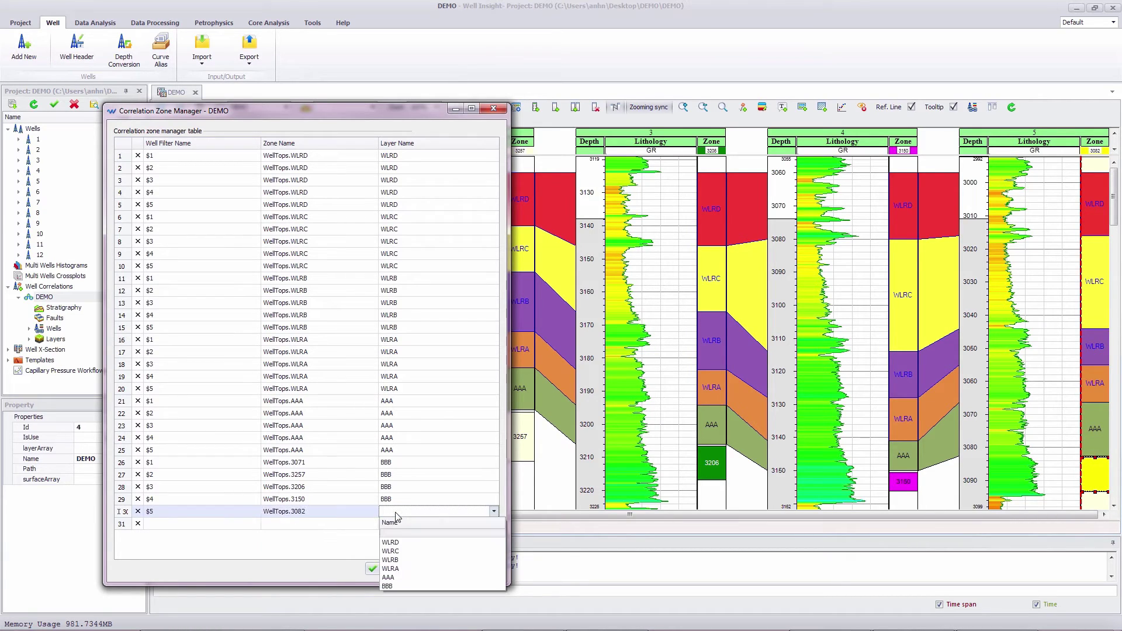
{"action": "left_click", "coordinate": [401, 586]}
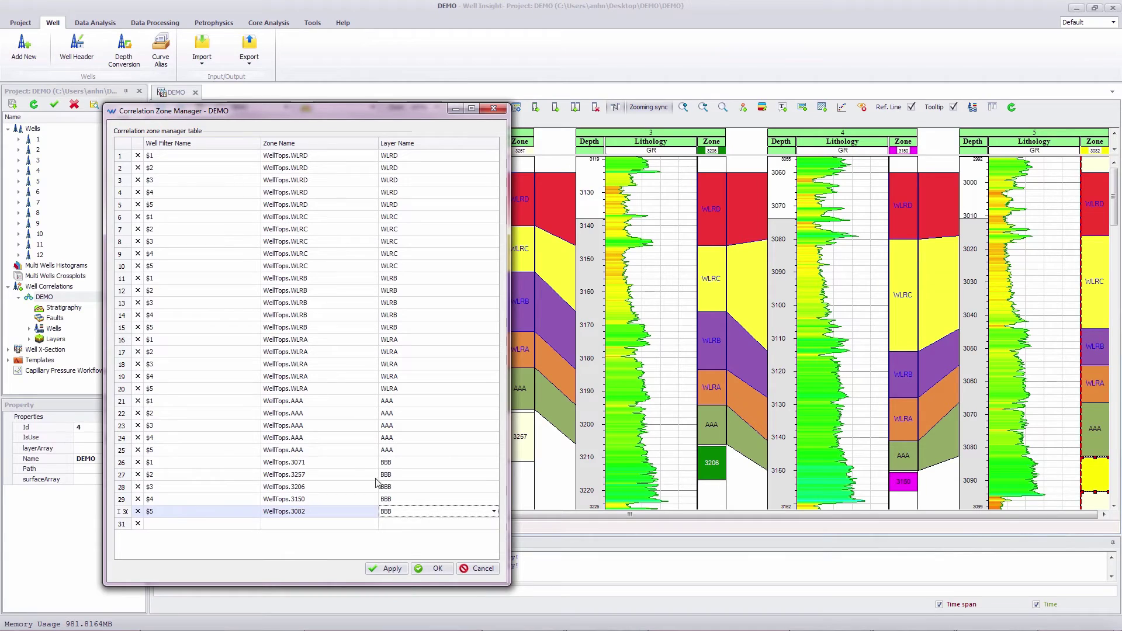
{"action": "left_click", "coordinate": [433, 570]}
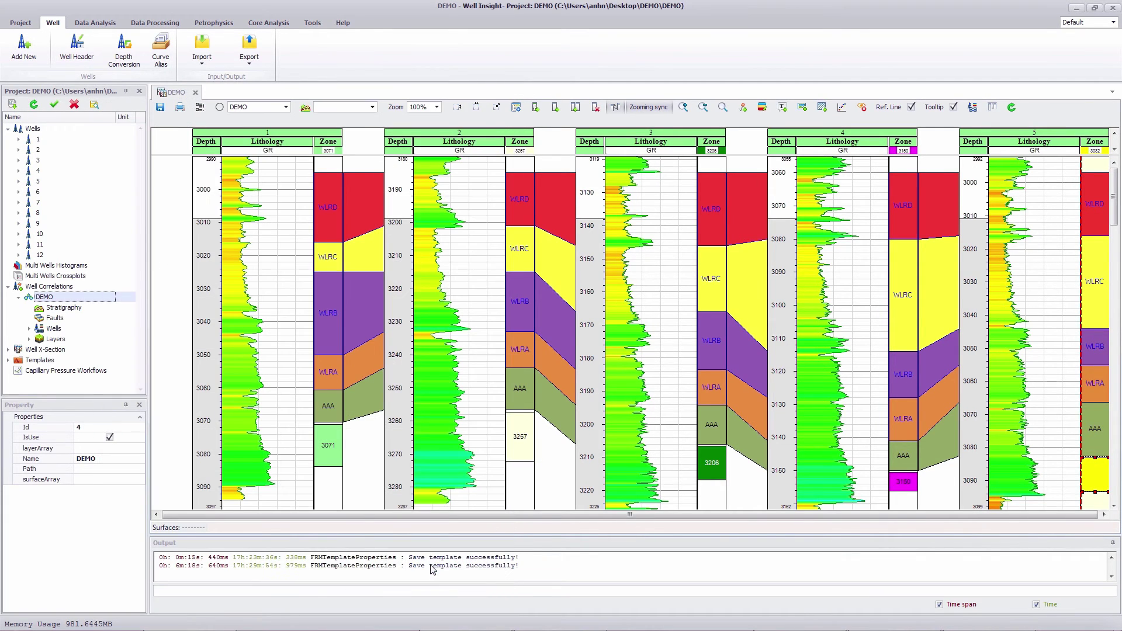
Step: Turn off Correlation using name in the correlation information of the DEMO X-section settings and accept
{"action": "left_click", "coordinate": [200, 108]}
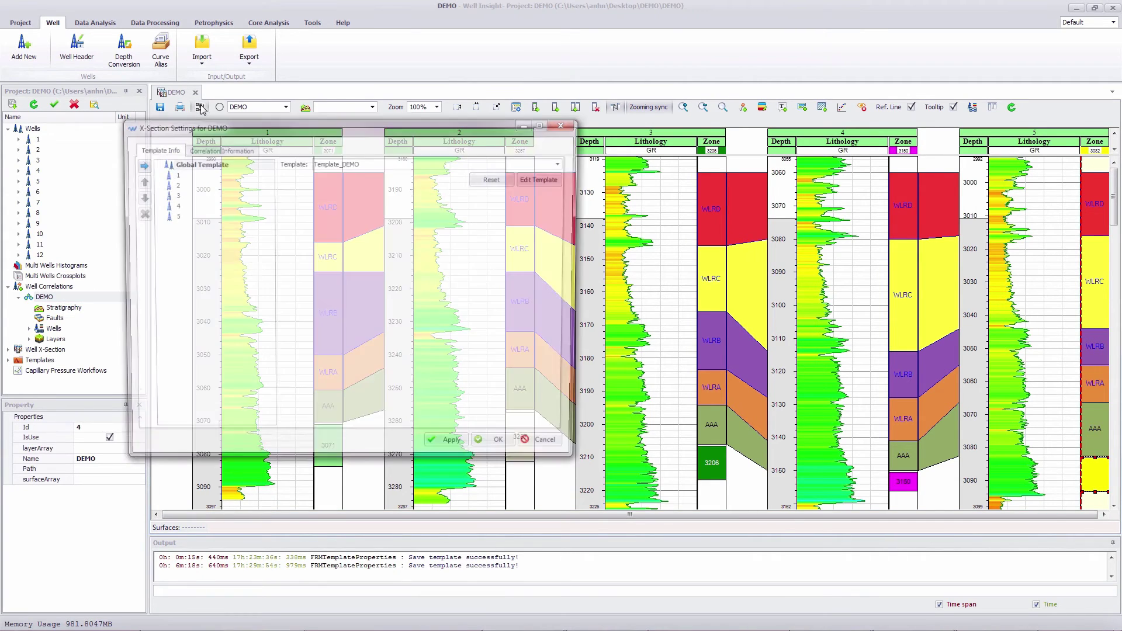
{"action": "left_click", "coordinate": [228, 150]}
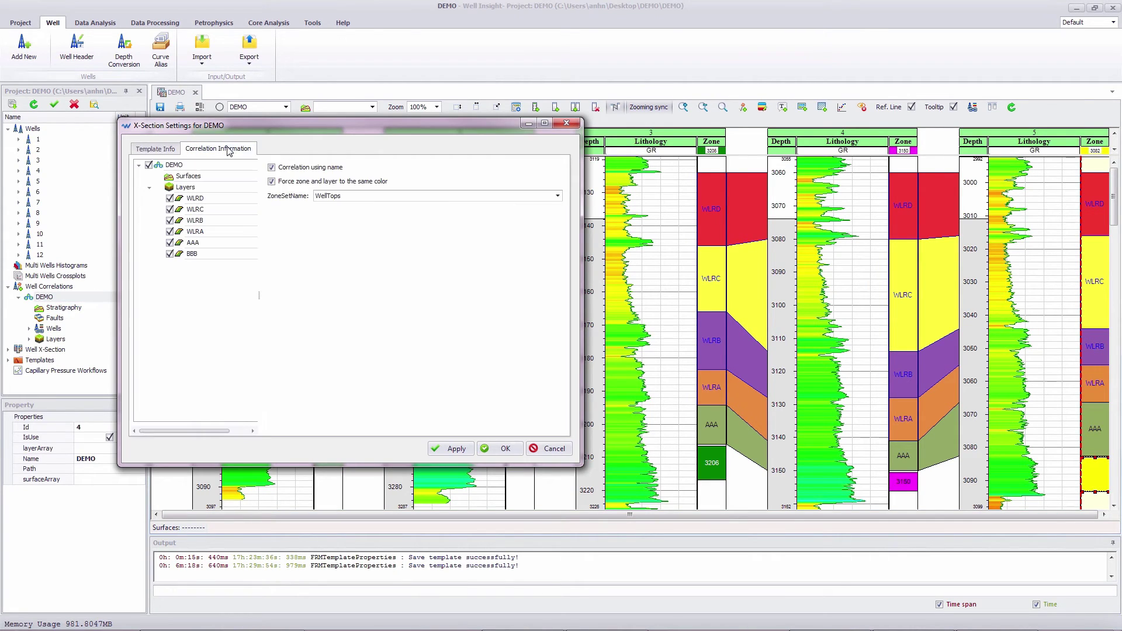
{"action": "left_click", "coordinate": [271, 167]}
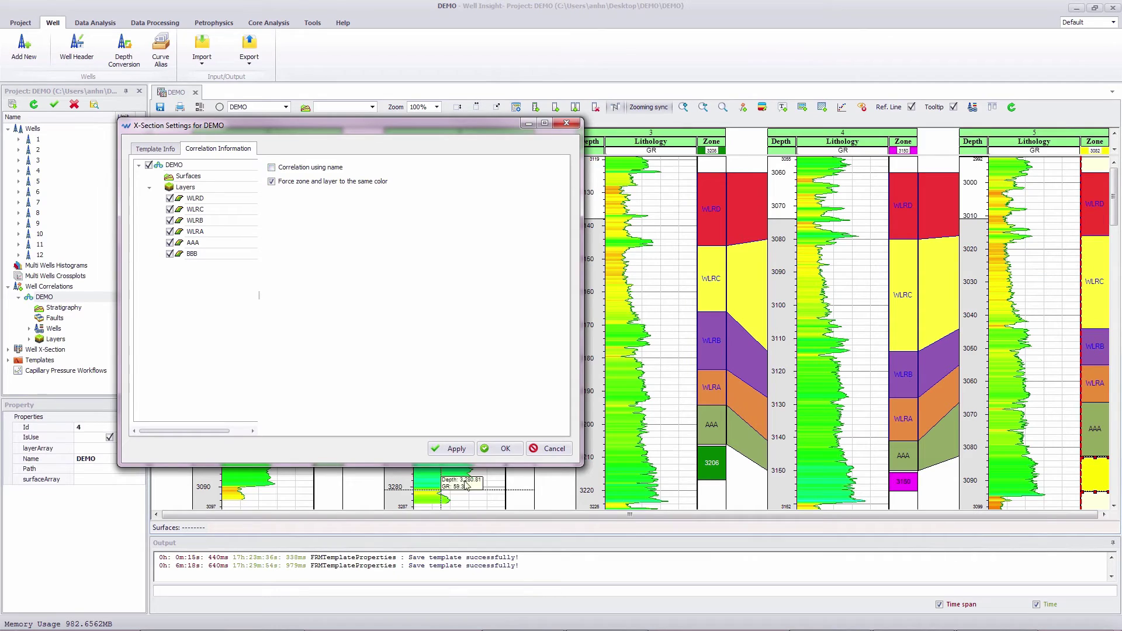
{"action": "left_click", "coordinate": [501, 450]}
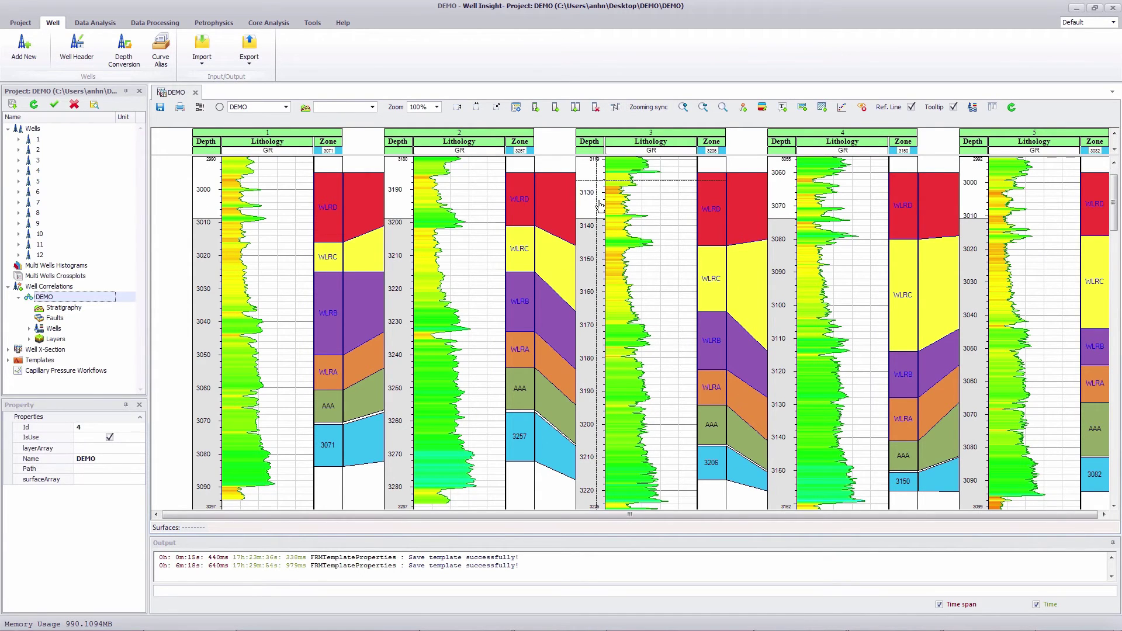
Step: Shift the depth views of wells 3 and 5 individually to examine how the zone correlations follow
{"action": "scroll", "coordinate": [596, 185], "scroll_direction": "up", "scroll_amount": 3}
{"action": "scroll", "coordinate": [593, 183], "scroll_direction": "down", "scroll_amount": 3}
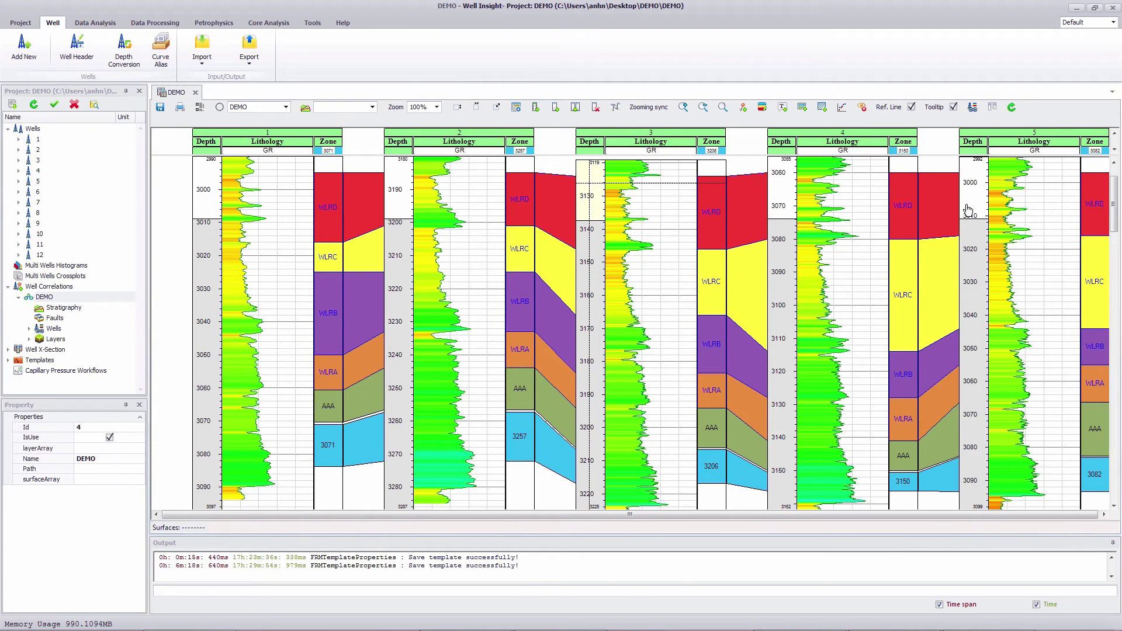
{"action": "scroll", "coordinate": [969, 197], "scroll_direction": "down", "scroll_amount": 3}
{"action": "scroll", "coordinate": [969, 193], "scroll_direction": "up", "scroll_amount": 3}
{"action": "scroll", "coordinate": [969, 191], "scroll_direction": "up", "scroll_amount": 2}
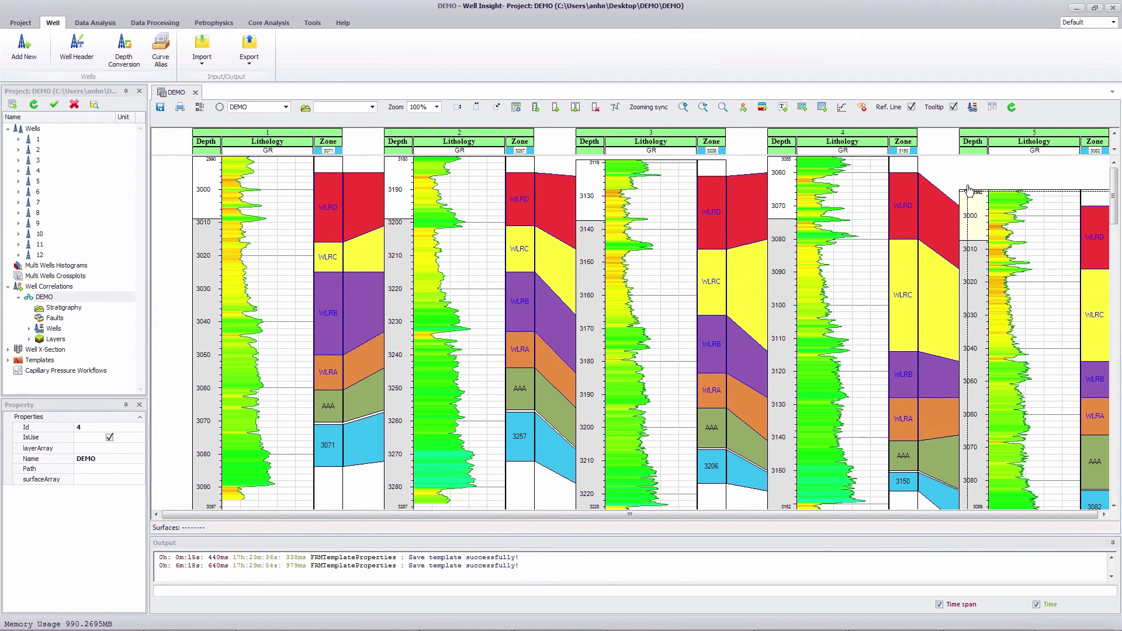
{"action": "scroll", "coordinate": [969, 187], "scroll_direction": "down", "scroll_amount": 3}
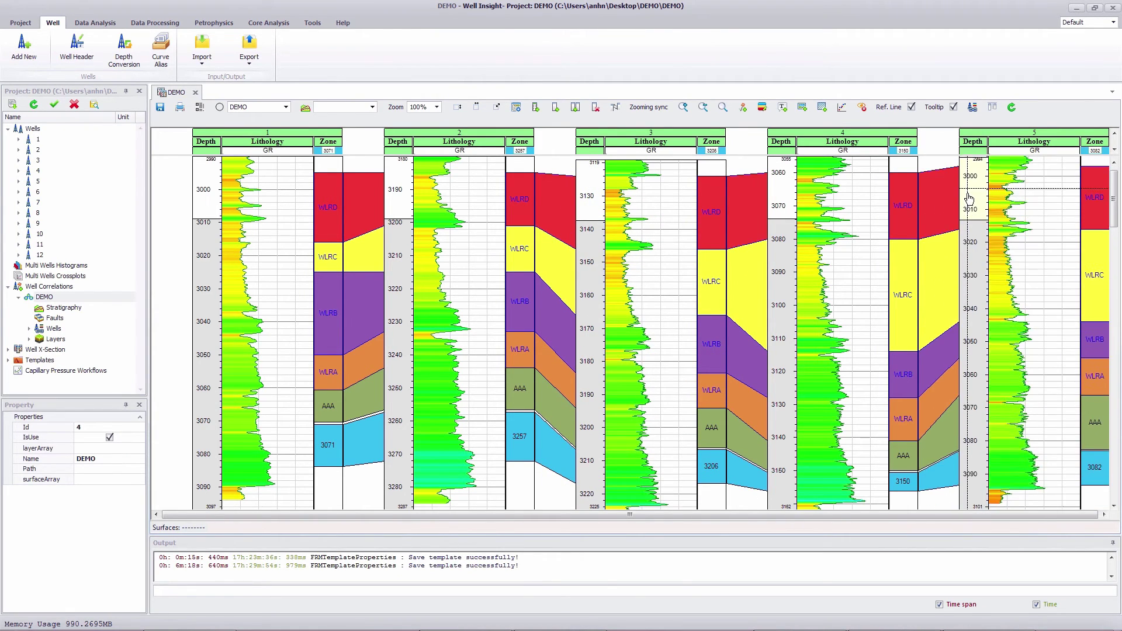
Step: Rescale the depth axes of wells 2 and 4 individually to compare zone correlations at different depth scales
{"action": "left_click", "coordinate": [391, 217]}
{"action": "scroll", "coordinate": [398, 252], "scroll_direction": "down", "scroll_amount": 2}
{"action": "scroll", "coordinate": [400, 240], "scroll_direction": "down", "scroll_amount": 2}
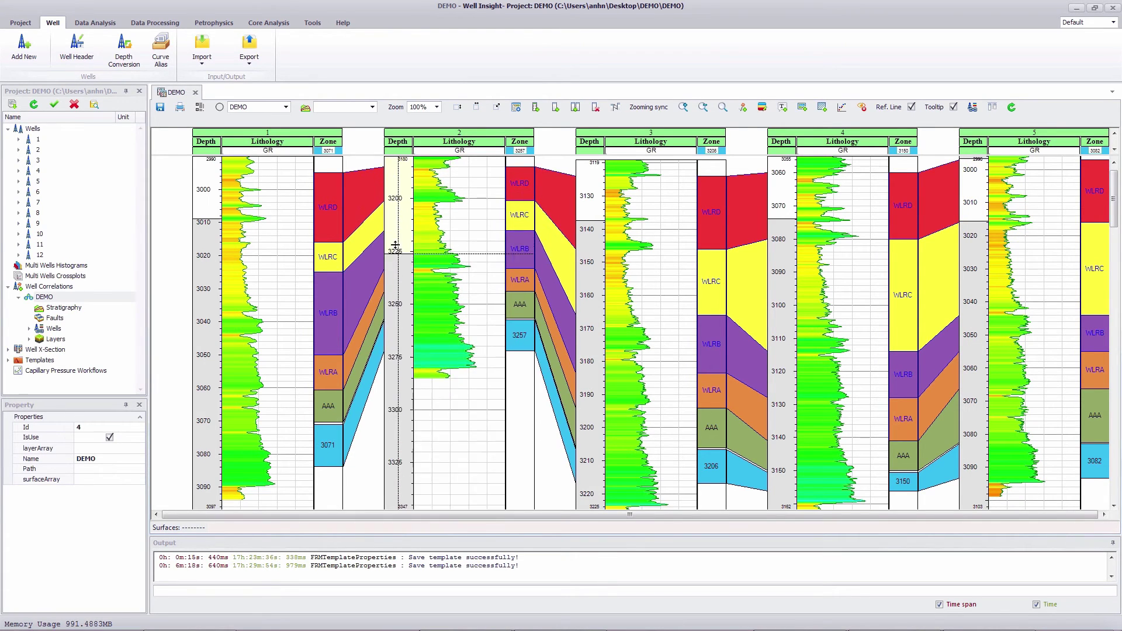
{"action": "scroll", "coordinate": [403, 230], "scroll_direction": "up", "scroll_amount": 2}
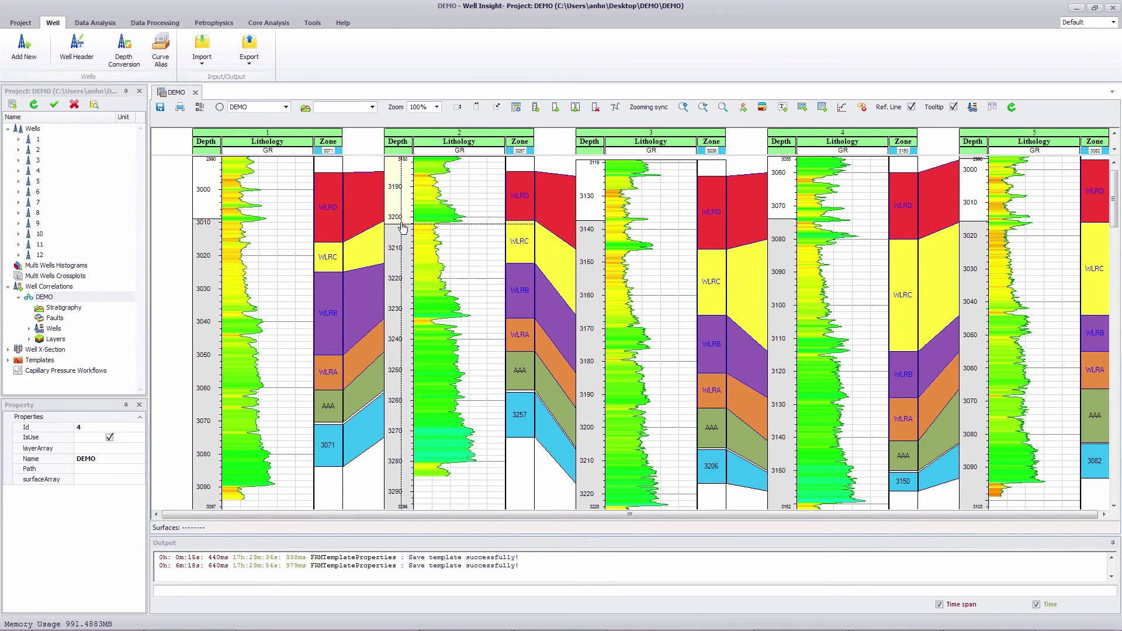
{"action": "left_click", "coordinate": [781, 216]}
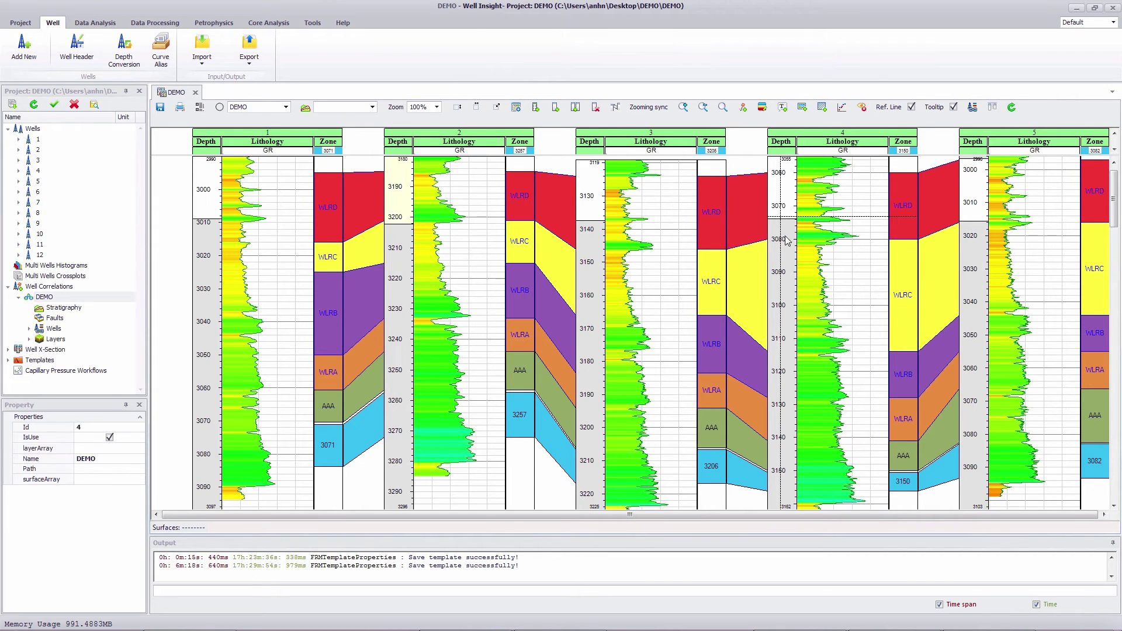
{"action": "scroll", "coordinate": [781, 217], "scroll_direction": "up", "scroll_amount": 2}
{"action": "scroll", "coordinate": [781, 216], "scroll_direction": "down", "scroll_amount": 2}
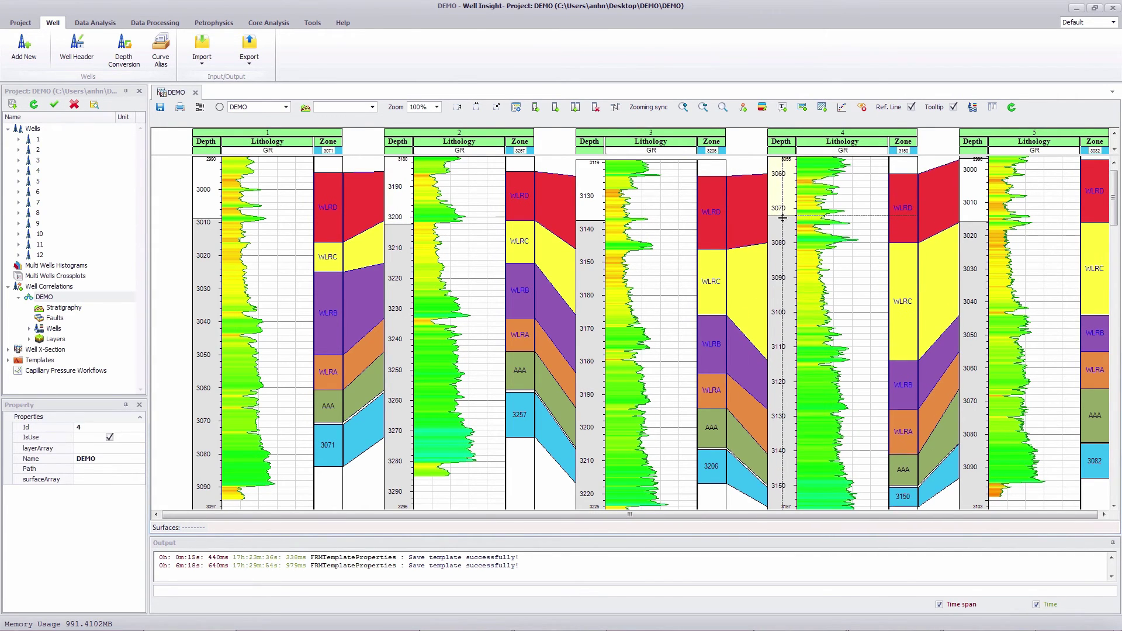
Step: Turn on scrolling synchronisation and shift the depth views of all wells together from well 2's depth track
{"action": "left_click", "coordinate": [615, 108]}
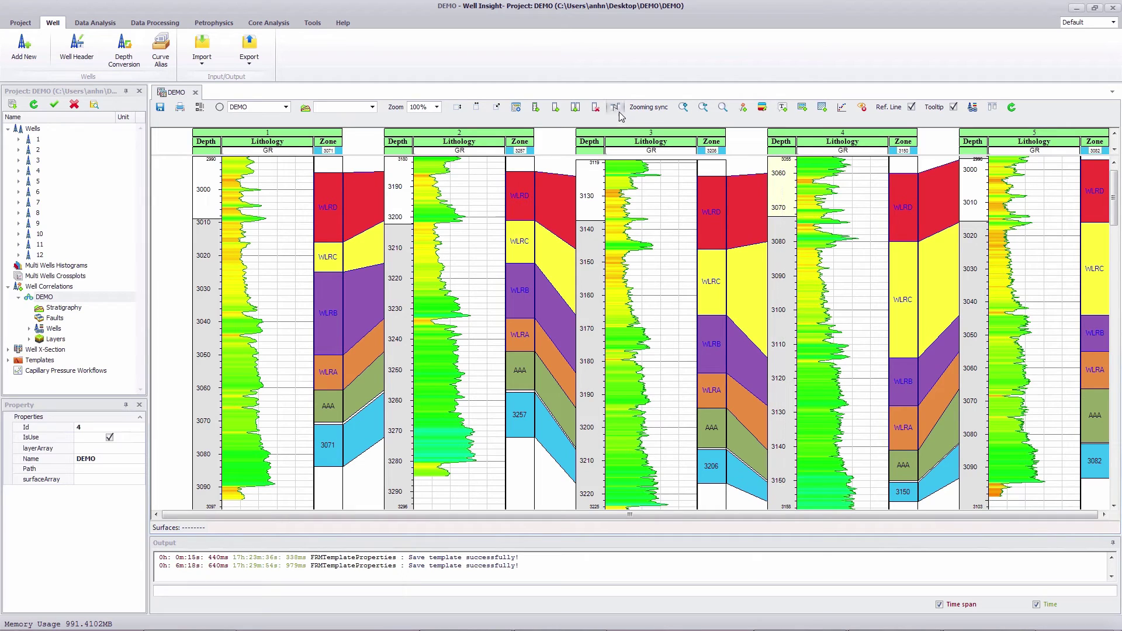
{"action": "left_click", "coordinate": [576, 179]}
{"action": "left_click", "coordinate": [399, 190]}
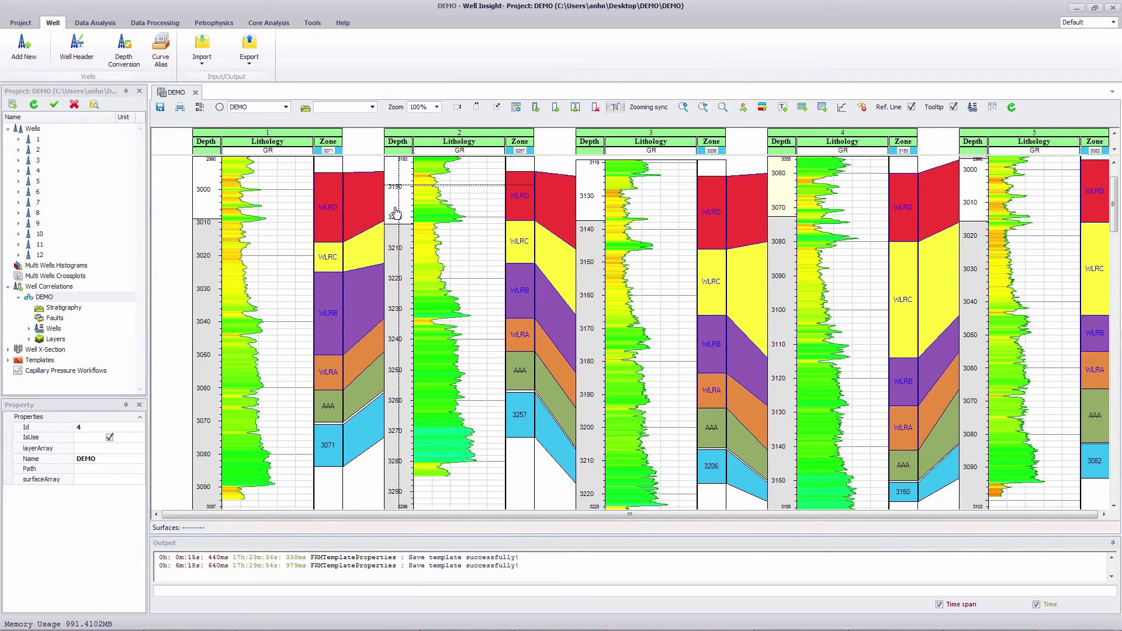
{"action": "scroll", "coordinate": [401, 187], "scroll_direction": "down", "scroll_amount": 3}
{"action": "scroll", "coordinate": [402, 182], "scroll_direction": "up", "scroll_amount": 2}
{"action": "scroll", "coordinate": [403, 183], "scroll_direction": "up", "scroll_amount": 2}
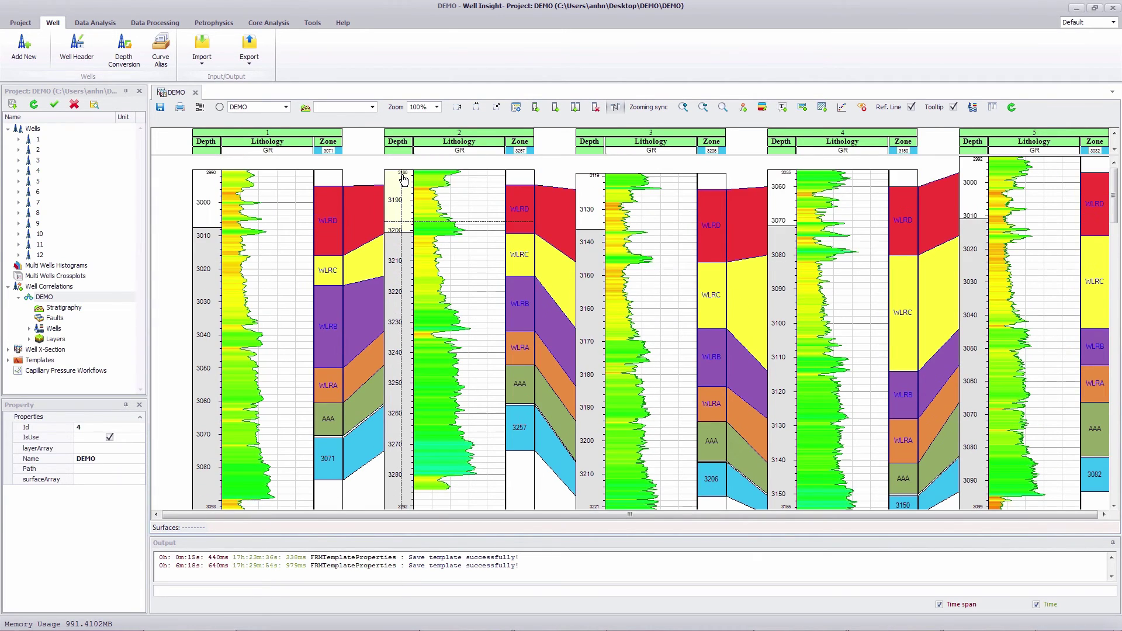
Step: Turn on Zooming sync and rescale the depth axes of all wells together from well 3's depth track
{"action": "left_click", "coordinate": [650, 108]}
{"action": "left_click", "coordinate": [584, 233]}
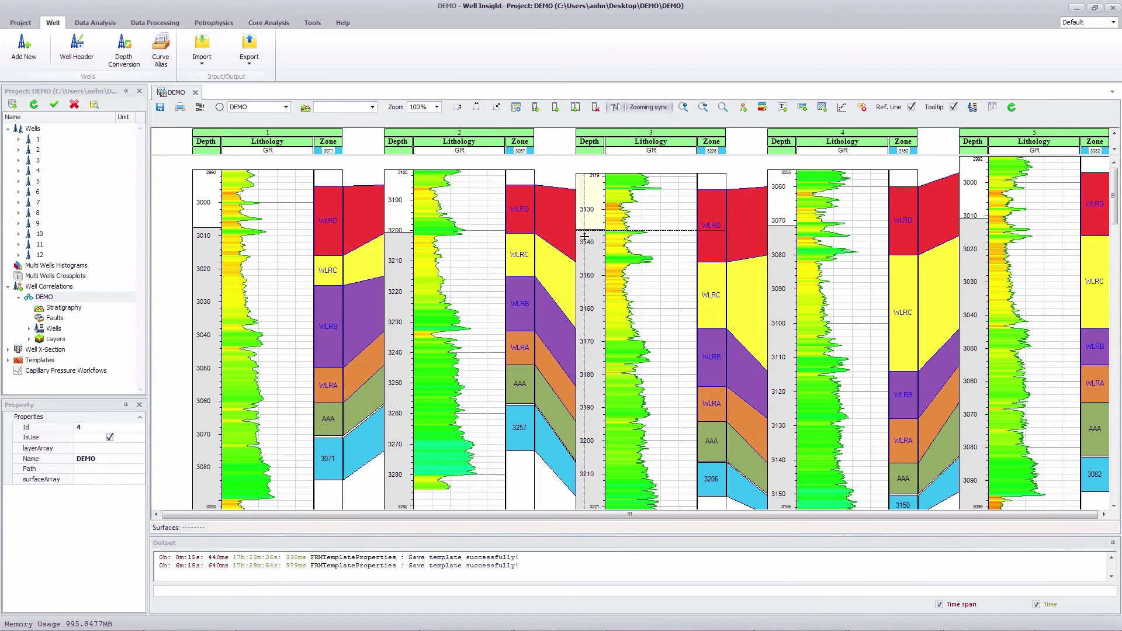
{"action": "scroll", "coordinate": [584, 236], "scroll_direction": "down", "scroll_amount": 2}
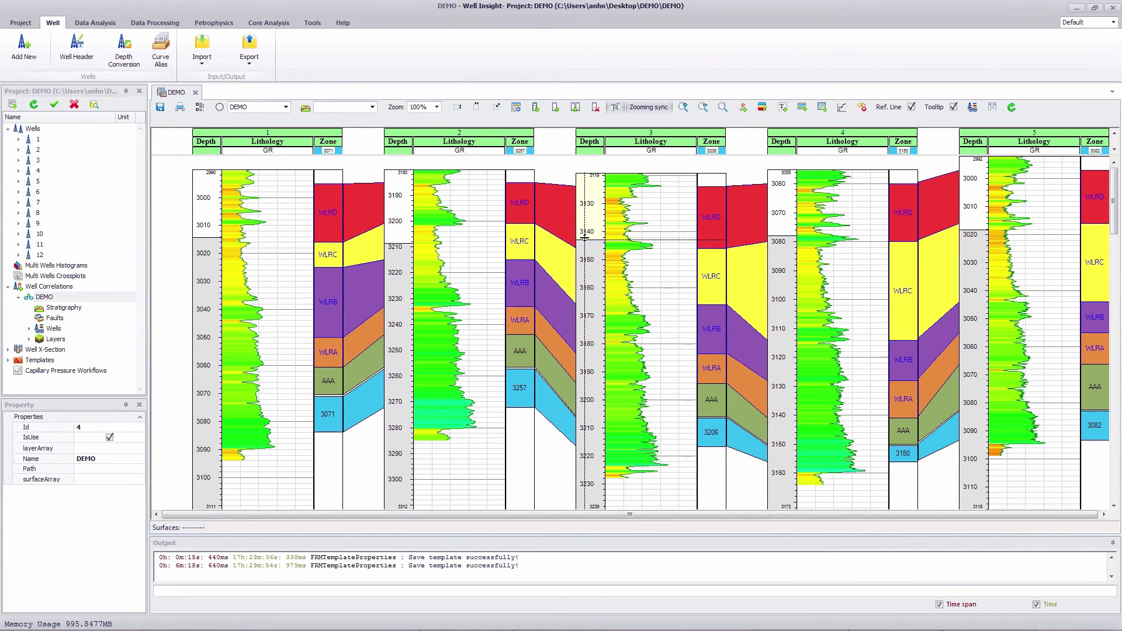
{"action": "scroll", "coordinate": [586, 234], "scroll_direction": "up", "scroll_amount": 2}
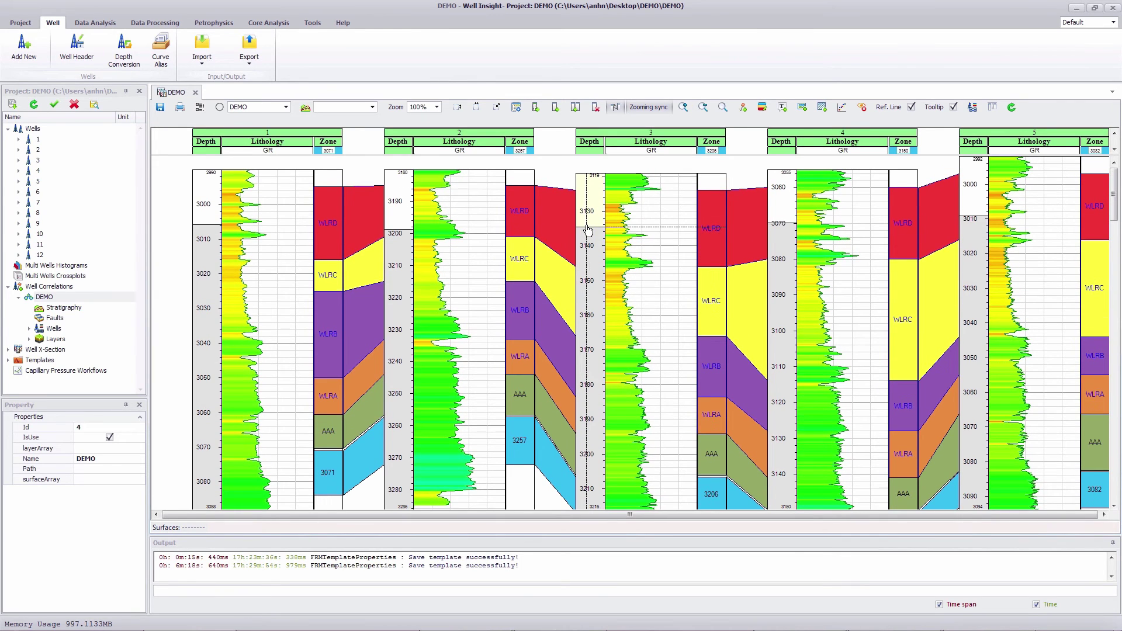
{"action": "left_click", "coordinate": [787, 446]}
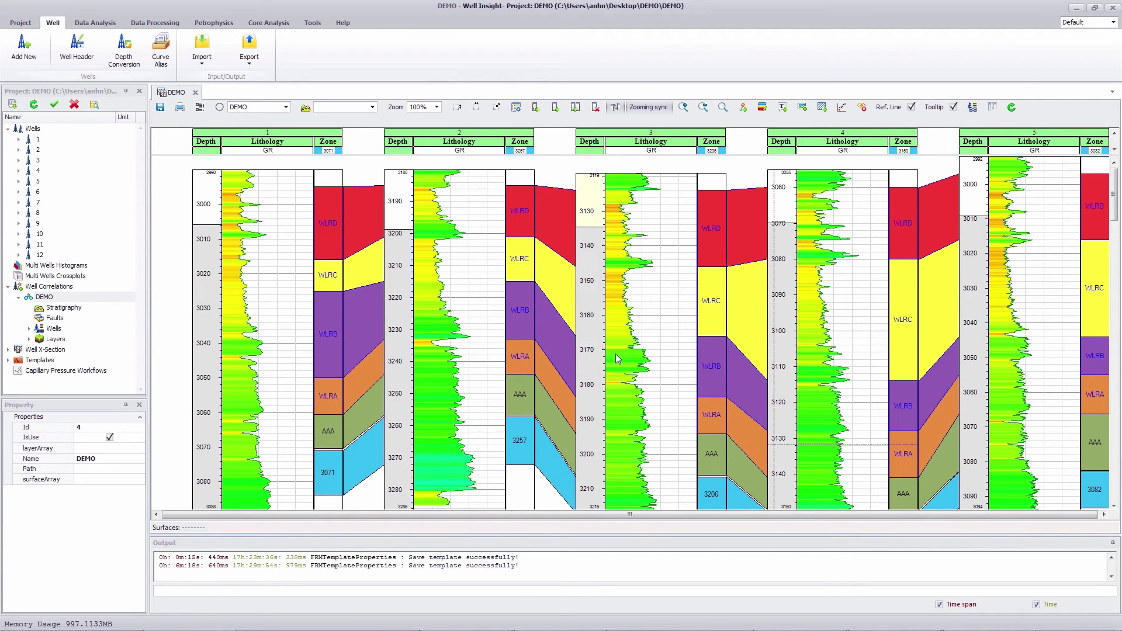
Step: Flatten the cross-section's wells by an MD value from well 1 and inspect how the wells and zone correlations line up
{"action": "left_click", "coordinate": [279, 319]}
{"action": "right_click", "coordinate": [279, 319]}
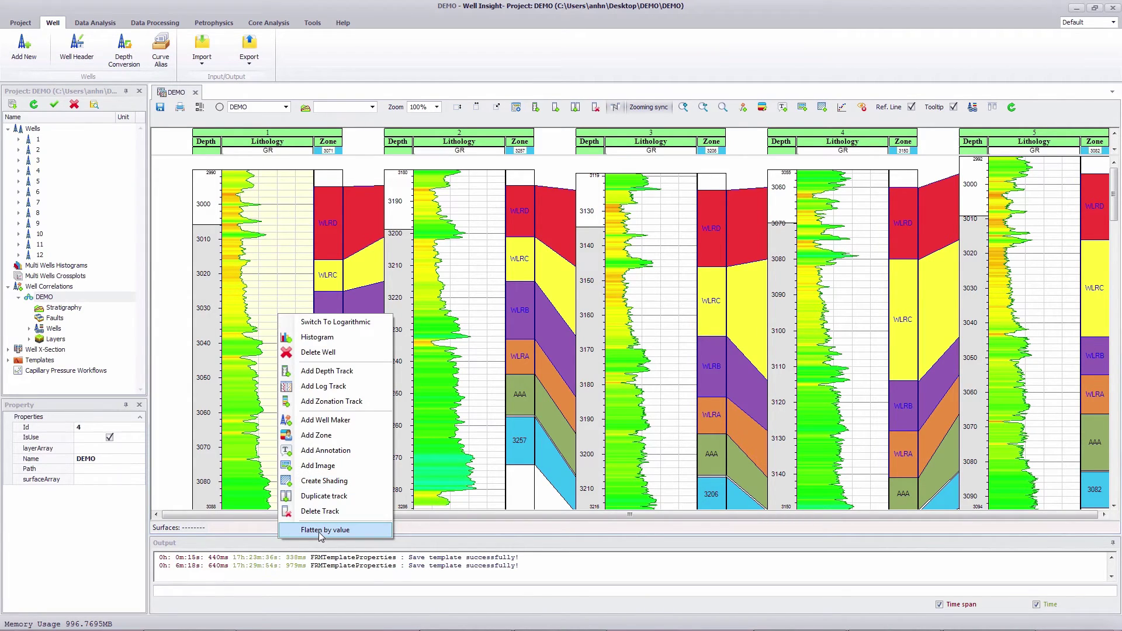
{"action": "left_click", "coordinate": [321, 532]}
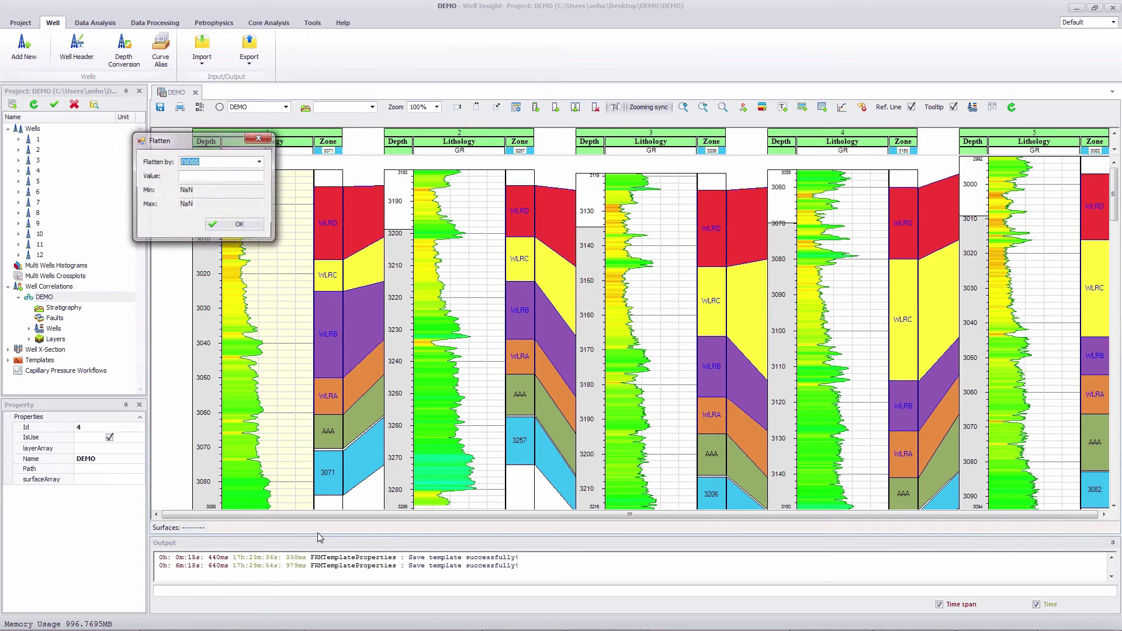
{"action": "left_click", "coordinate": [259, 163]}
{"action": "left_click", "coordinate": [243, 173]}
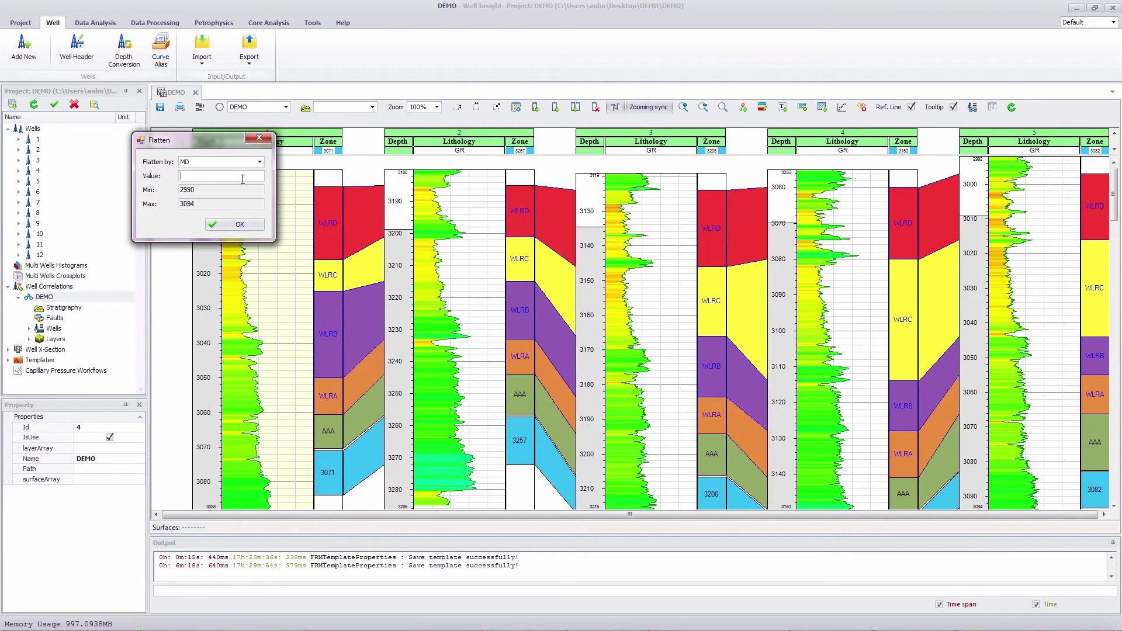
{"action": "left_click", "coordinate": [237, 225]}
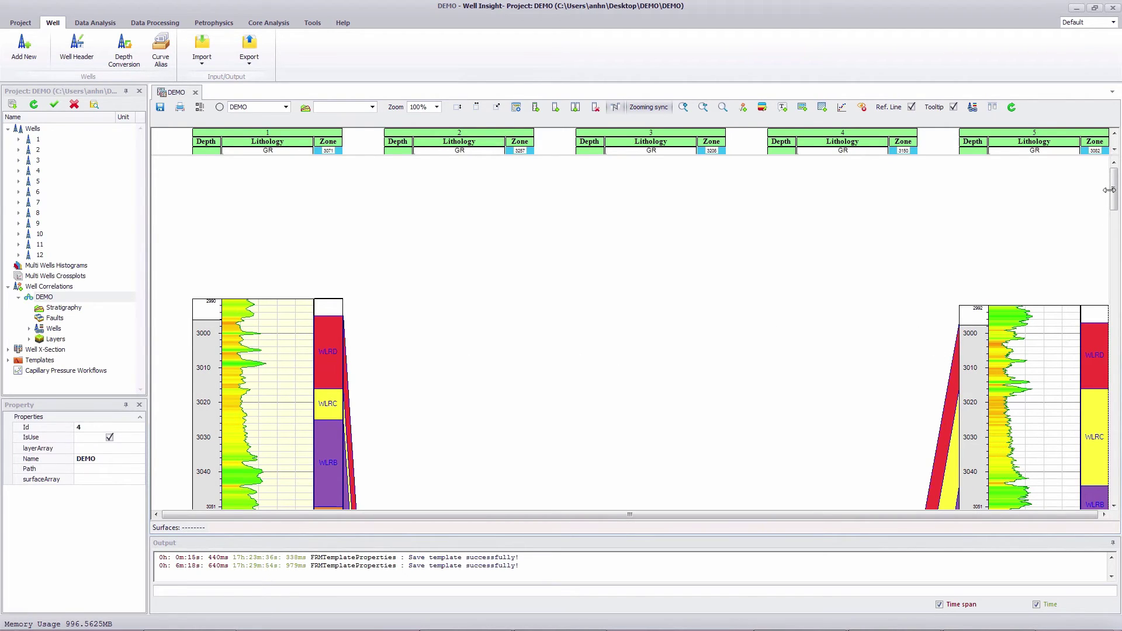
{"action": "left_click_drag", "start_coordinate": [1116, 187], "coordinate": [1114, 224]}
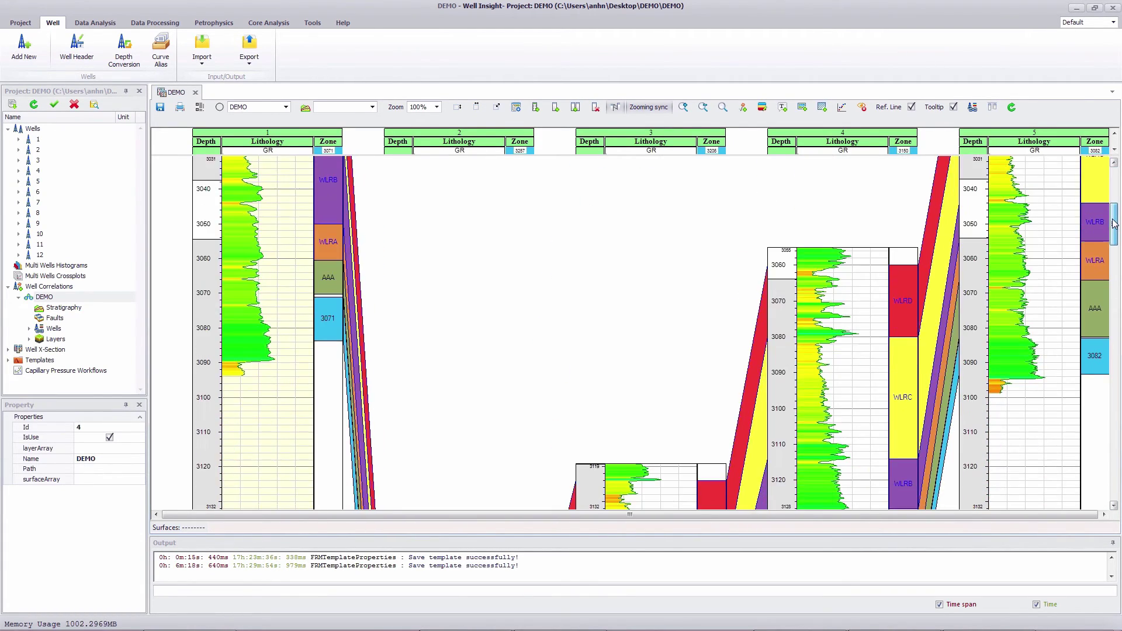
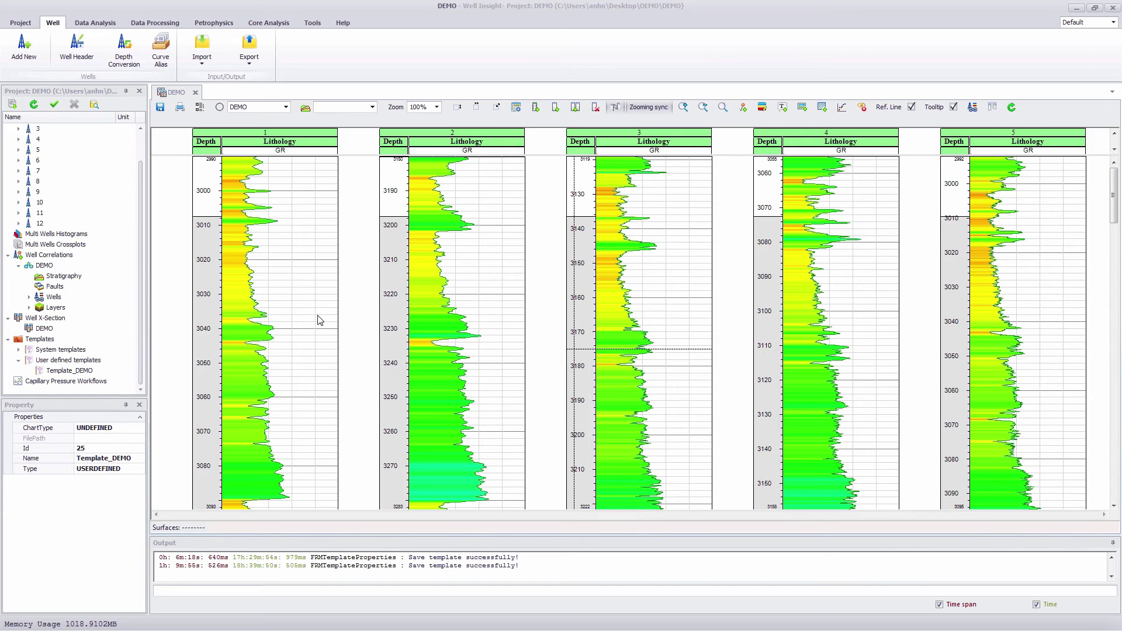
Step: Create four stratigraphy surfaces named A, B, C and D in the Surfaces Manager of the DEMO well correlation
{"action": "left_click", "coordinate": [62, 277]}
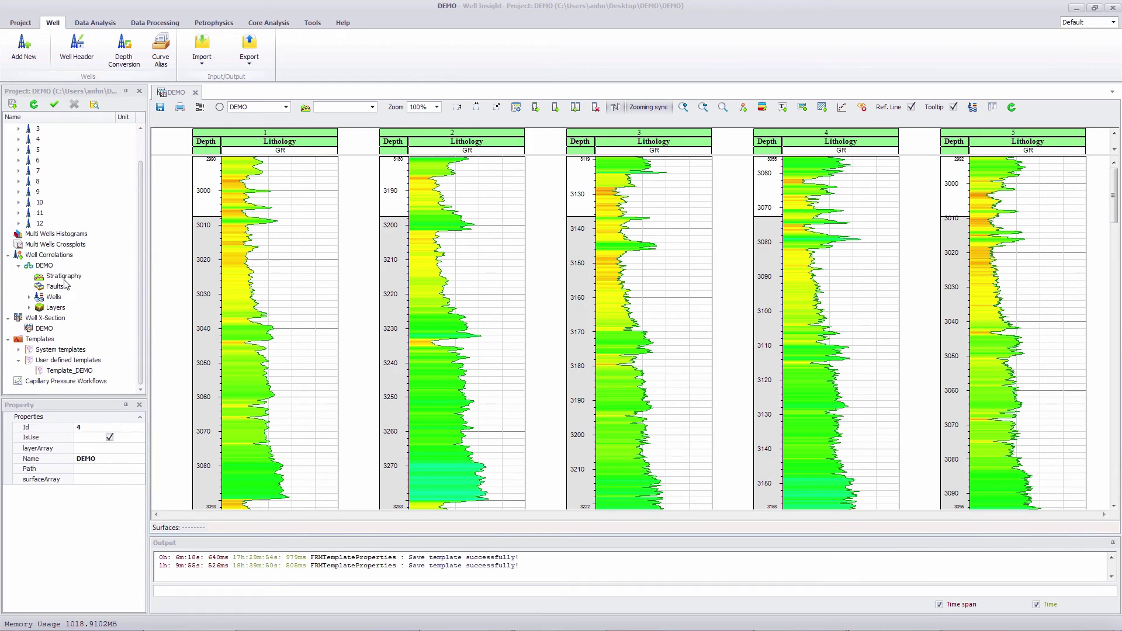
{"action": "right_click", "coordinate": [65, 280]}
{"action": "left_click", "coordinate": [81, 290]}
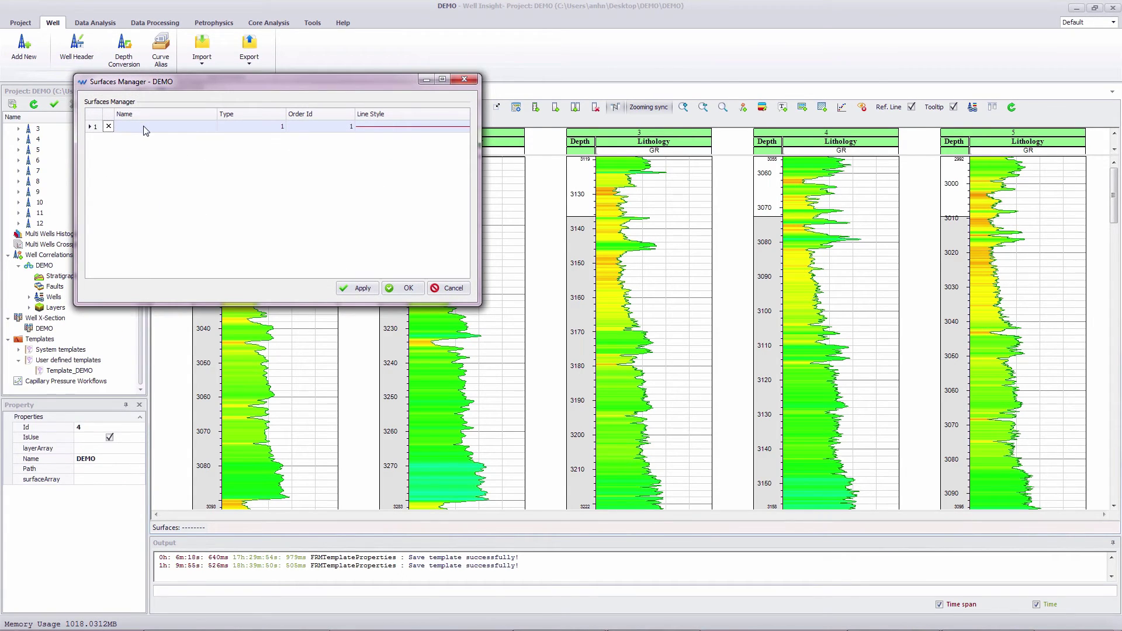
{"action": "left_click", "coordinate": [146, 130]}
{"action": "type", "text": "A"}
{"action": "key", "text": "Return"}
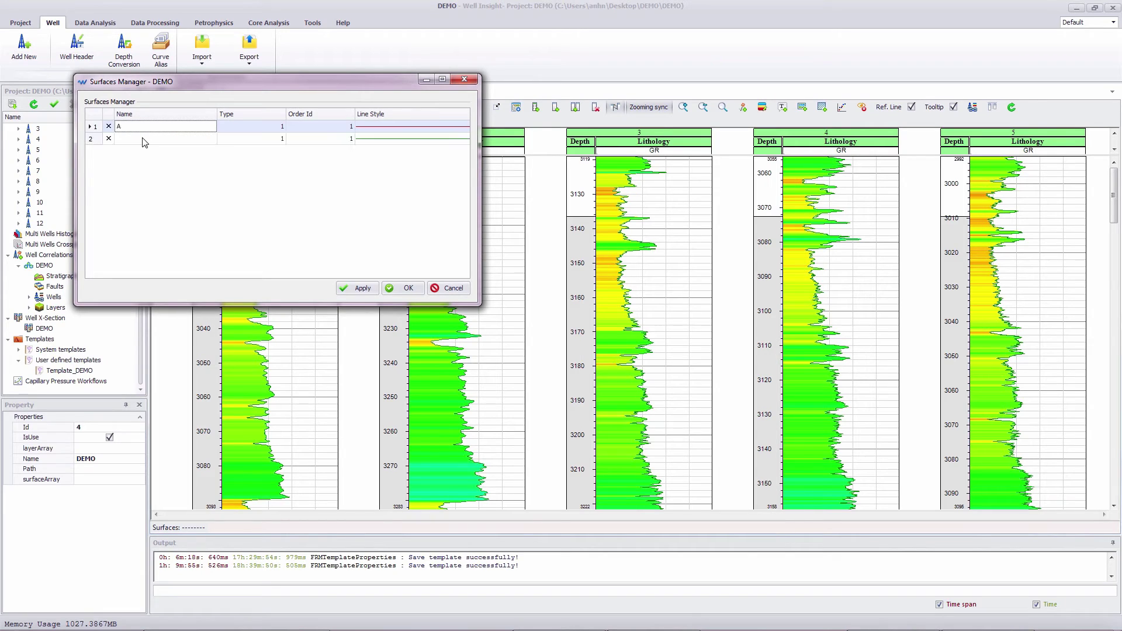
{"action": "left_click", "coordinate": [146, 140]}
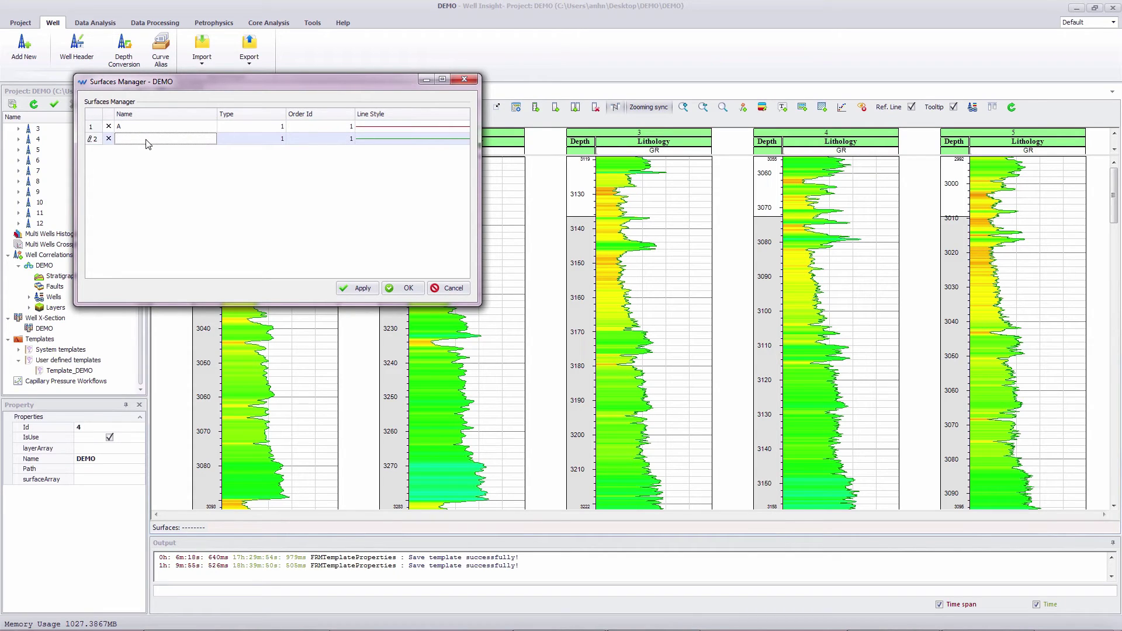
{"action": "key", "text": "Return"}
{"action": "left_click", "coordinate": [141, 153]}
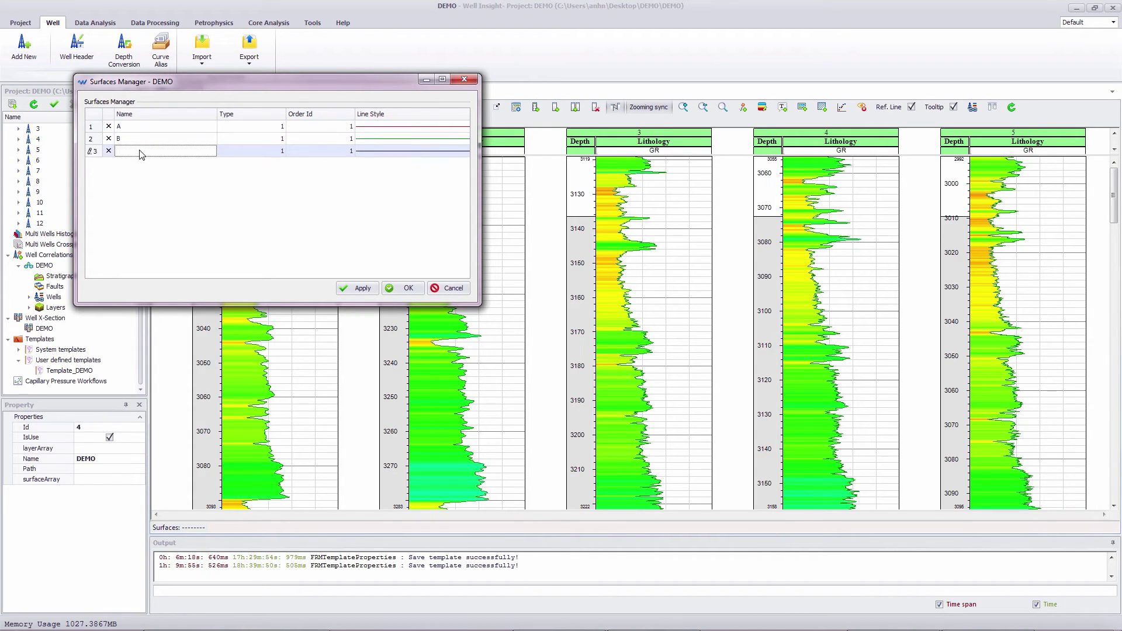
{"action": "key", "text": "Return"}
{"action": "left_click", "coordinate": [150, 166]}
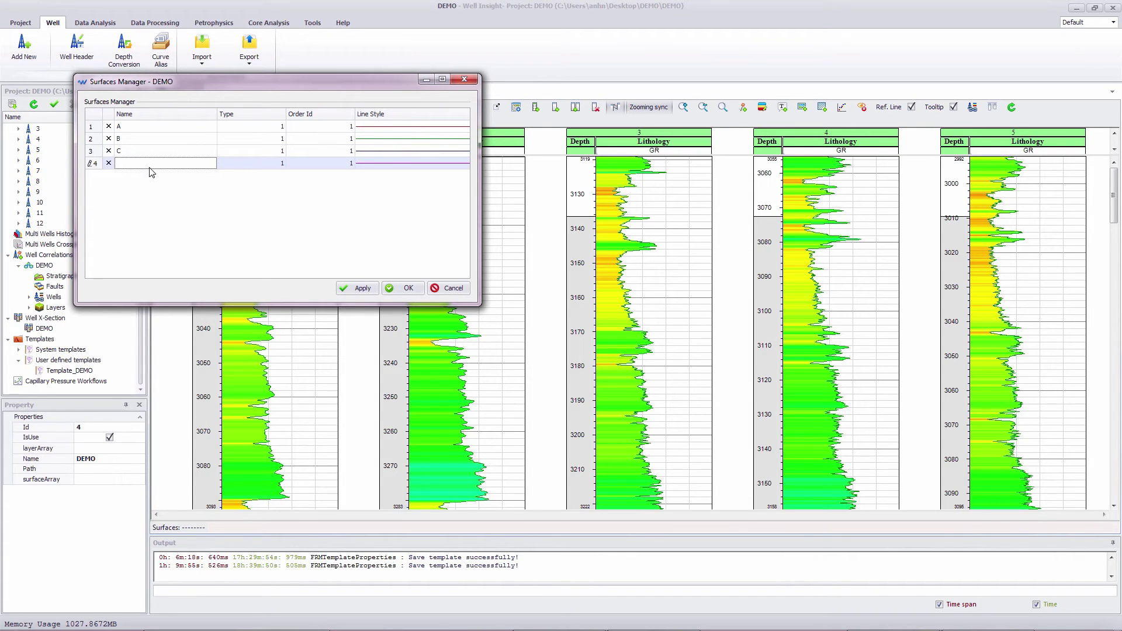
Step: Set the line width of surface A to 2
{"action": "left_click", "coordinate": [393, 126]}
{"action": "left_click", "coordinate": [393, 127]}
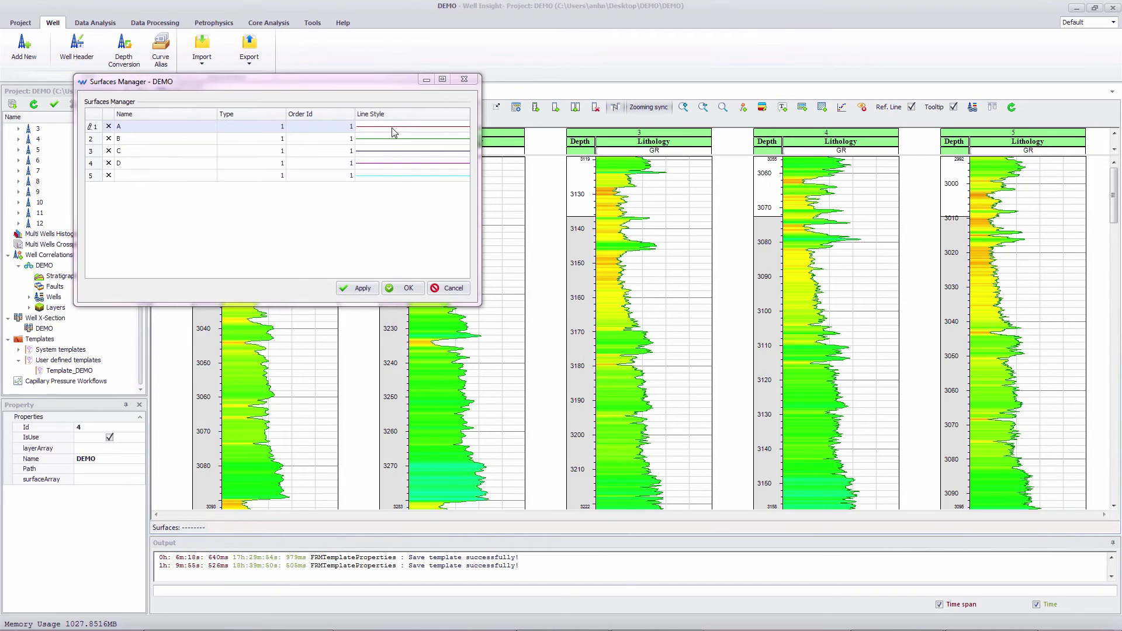
{"action": "left_click", "coordinate": [260, 129]}
{"action": "scroll", "coordinate": [260, 146], "scroll_direction": "up", "scroll_amount": 2}
{"action": "left_click", "coordinate": [261, 145]}
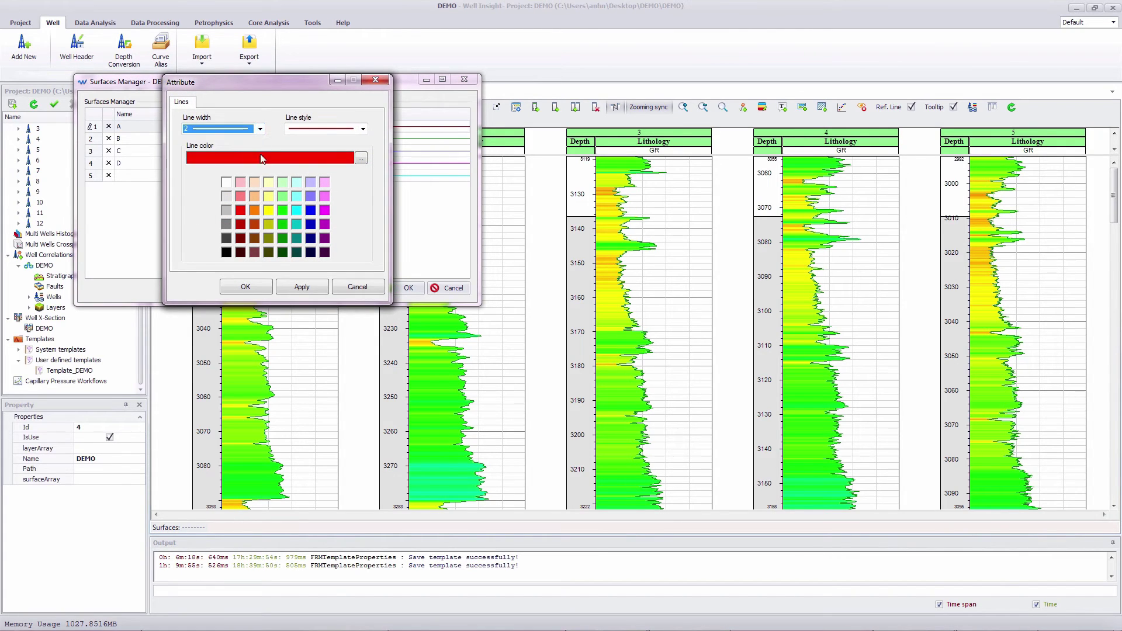
{"action": "left_click", "coordinate": [258, 291]}
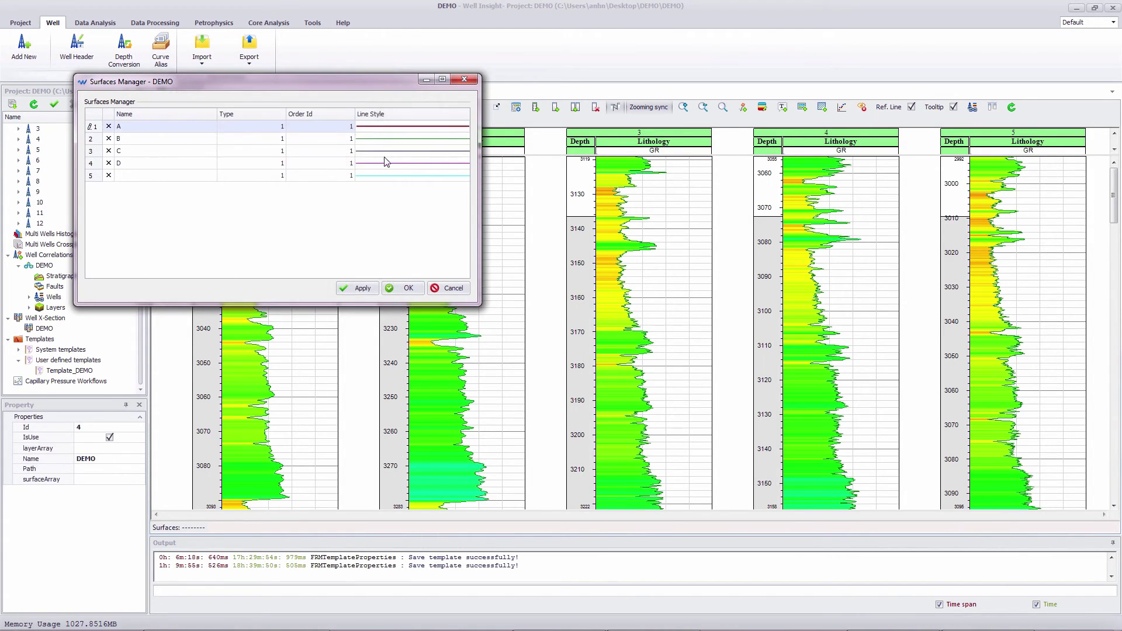
Step: Set the line width of surface B to 2
{"action": "left_click", "coordinate": [393, 147]}
{"action": "left_click", "coordinate": [393, 147]}
{"action": "left_click", "coordinate": [260, 129]}
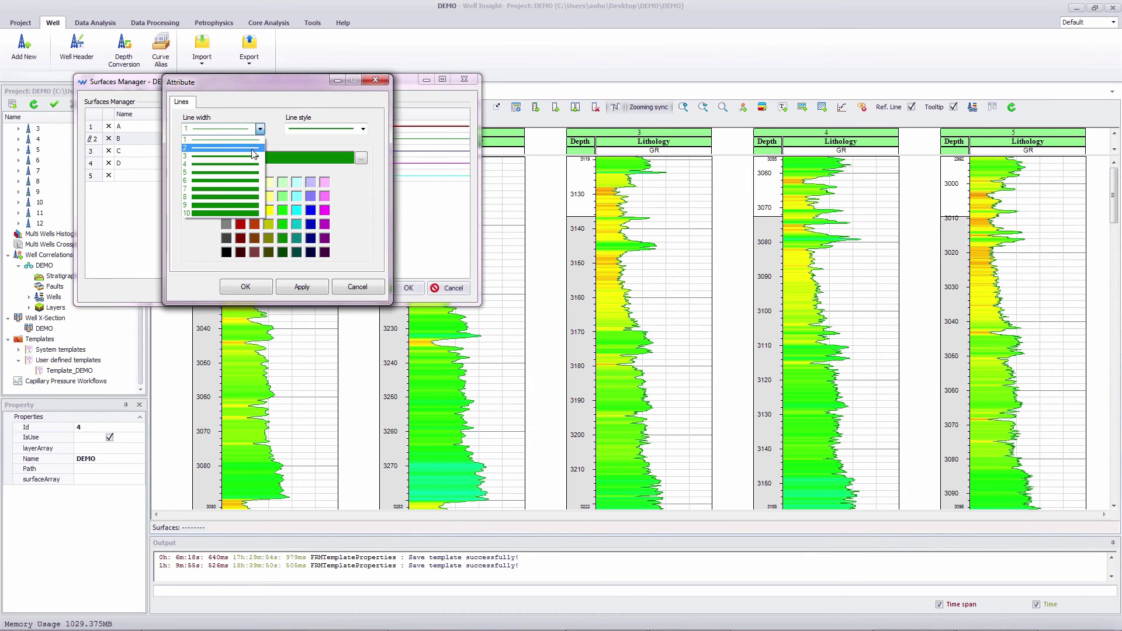
{"action": "left_click", "coordinate": [255, 153]}
{"action": "left_click", "coordinate": [252, 287]}
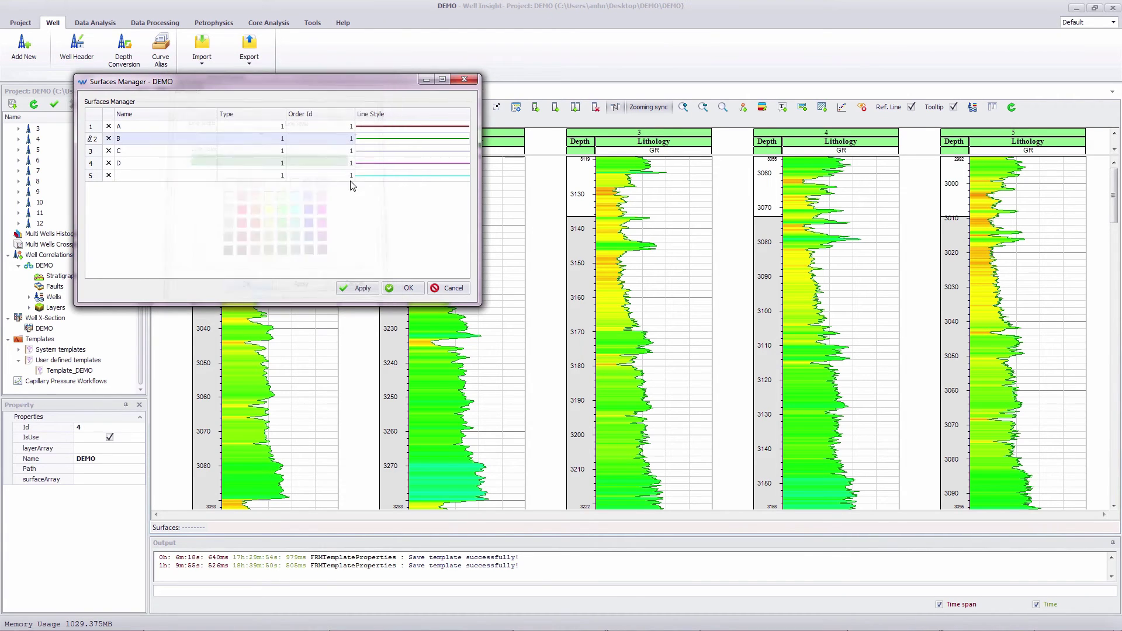
Step: Give surface C a line width of 2 and a dash-dot line style
{"action": "double_click", "coordinate": [363, 153]}
{"action": "left_click", "coordinate": [260, 129]}
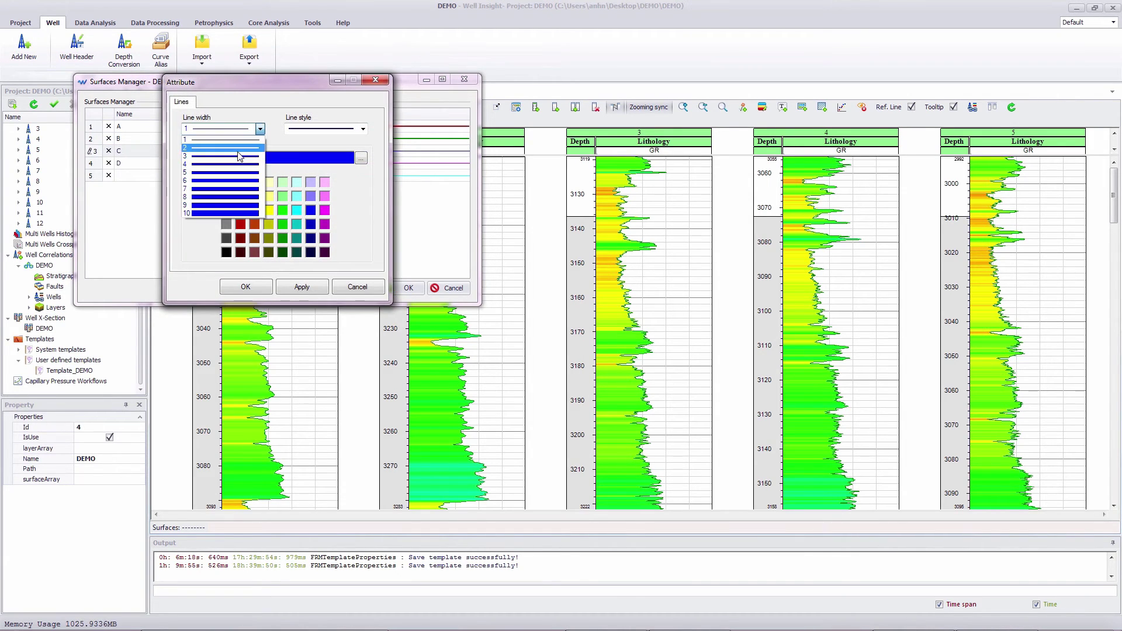
{"action": "left_click", "coordinate": [234, 153]}
{"action": "left_click", "coordinate": [357, 134]}
{"action": "left_click", "coordinate": [346, 153]}
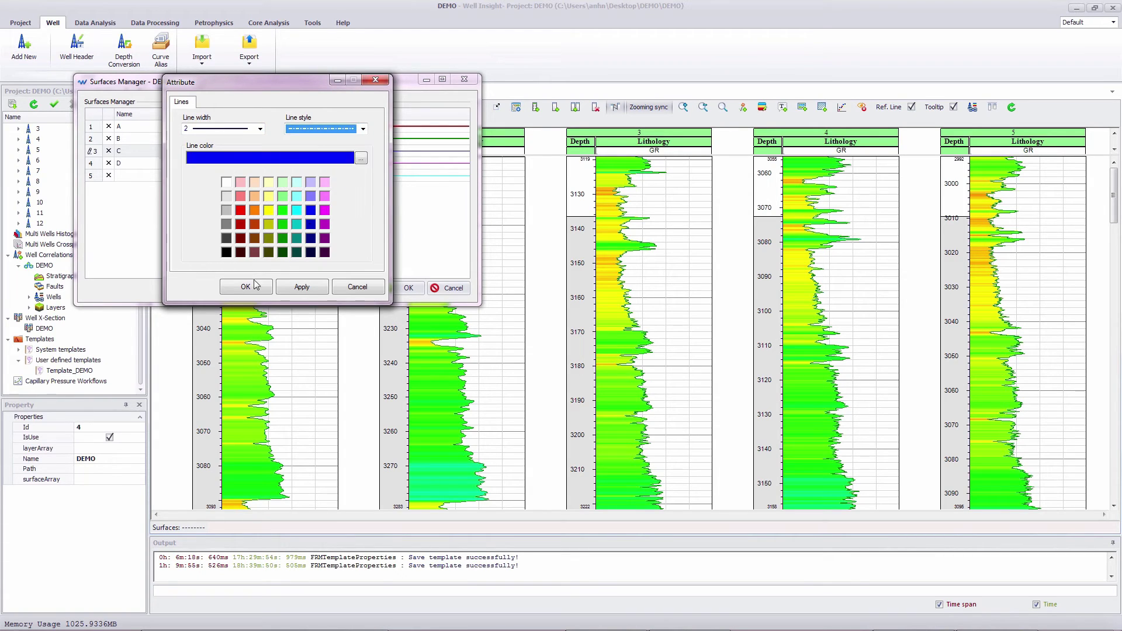
{"action": "key", "text": "Return"}
Step: Give surface D a line width of 2 and a dash-dot line style, and save the surface definitions
{"action": "double_click", "coordinate": [363, 166]}
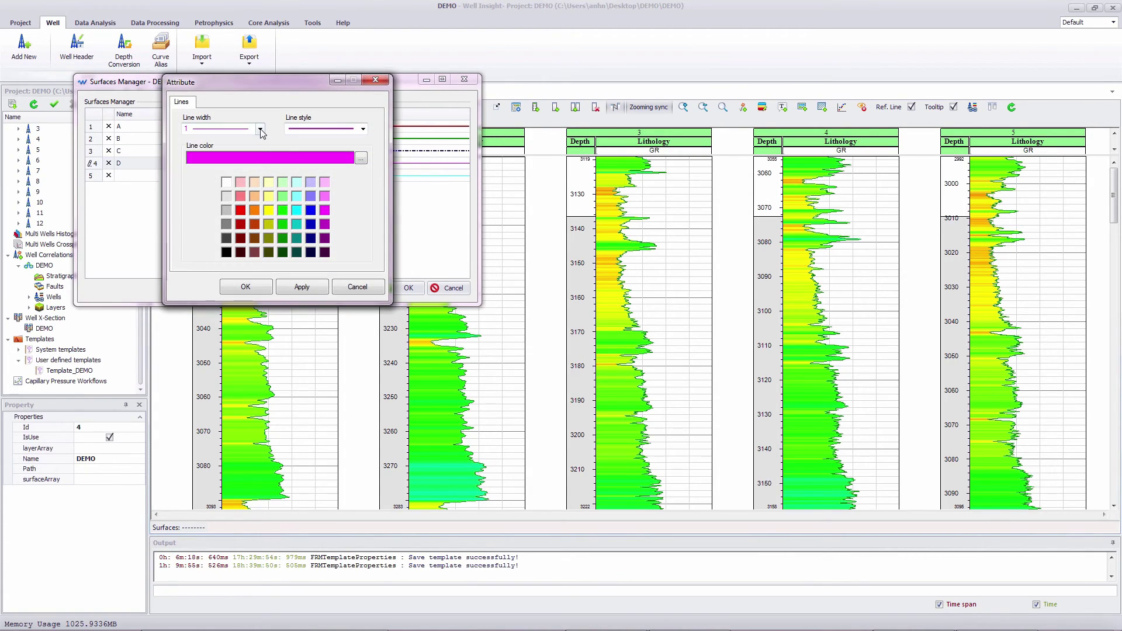
{"action": "left_click", "coordinate": [260, 129]}
{"action": "left_click", "coordinate": [244, 149]}
{"action": "left_click", "coordinate": [315, 129]}
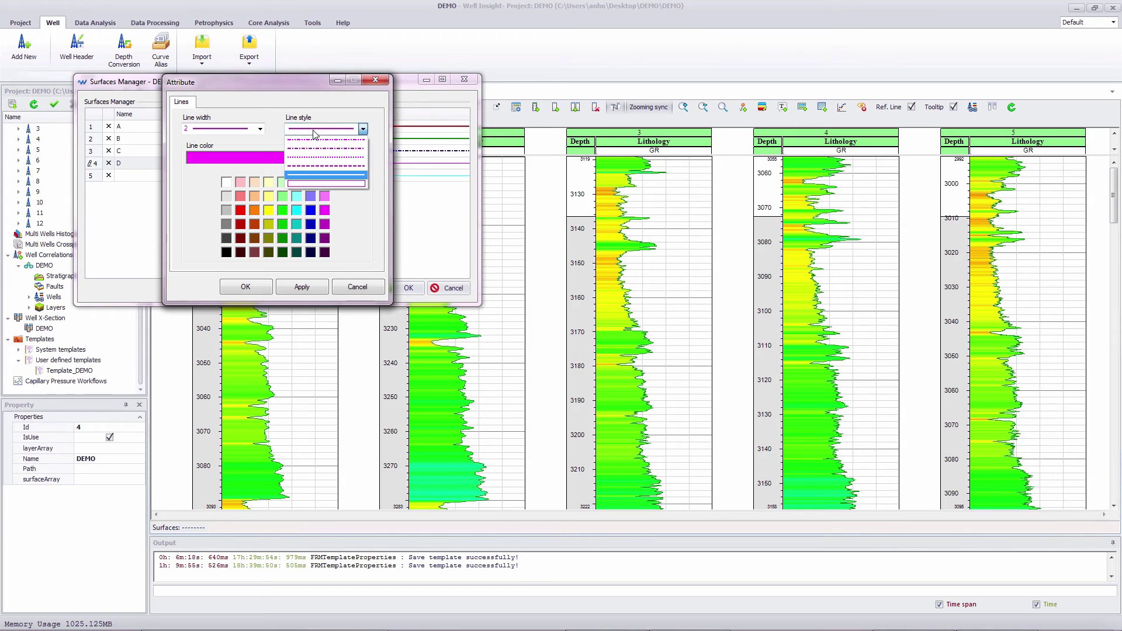
{"action": "left_click", "coordinate": [317, 139]}
{"action": "left_click", "coordinate": [257, 287]}
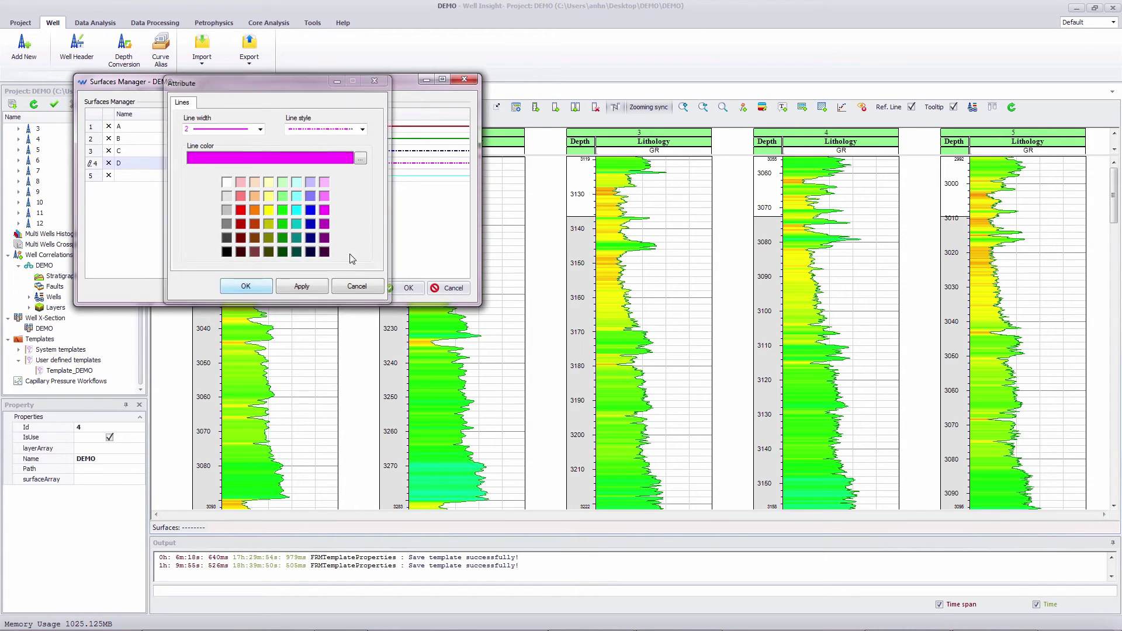
{"action": "left_click", "coordinate": [409, 290]}
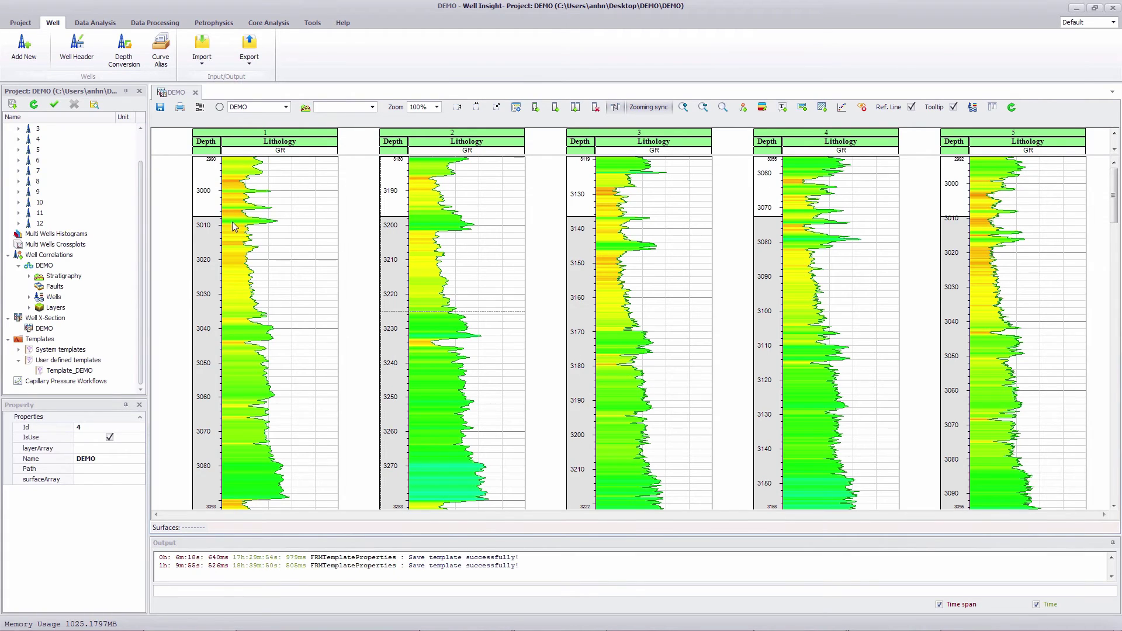
Step: Enable surfaces A, B, C and D in the correlation information of the DEMO cross-section's settings
{"action": "left_click", "coordinate": [201, 108]}
{"action": "left_click", "coordinate": [240, 179]}
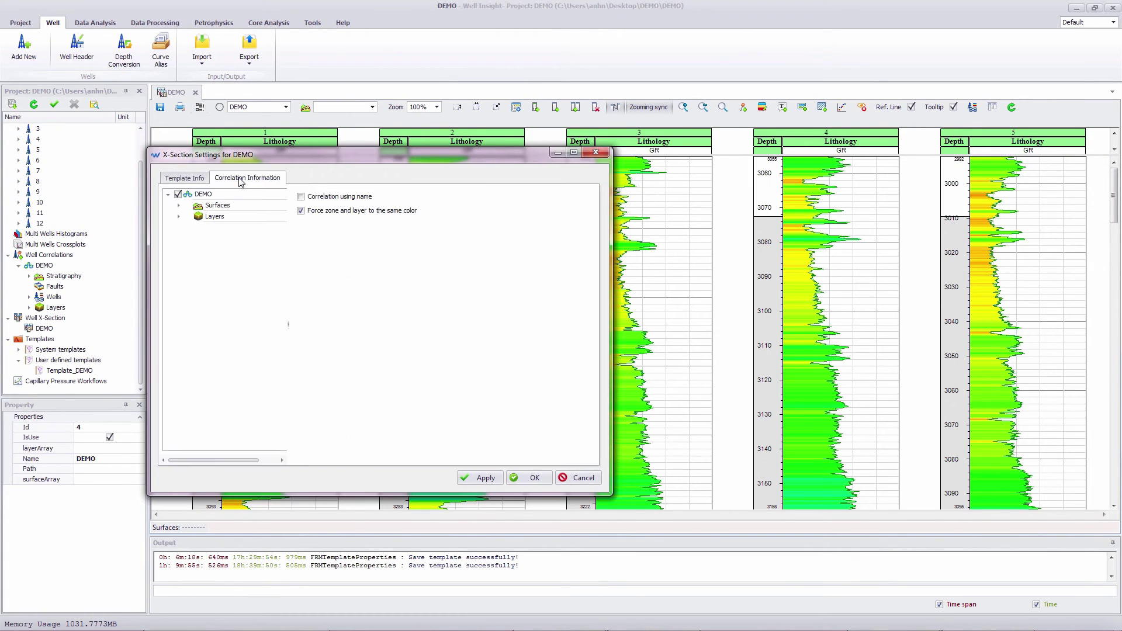
{"action": "left_click", "coordinate": [179, 205]}
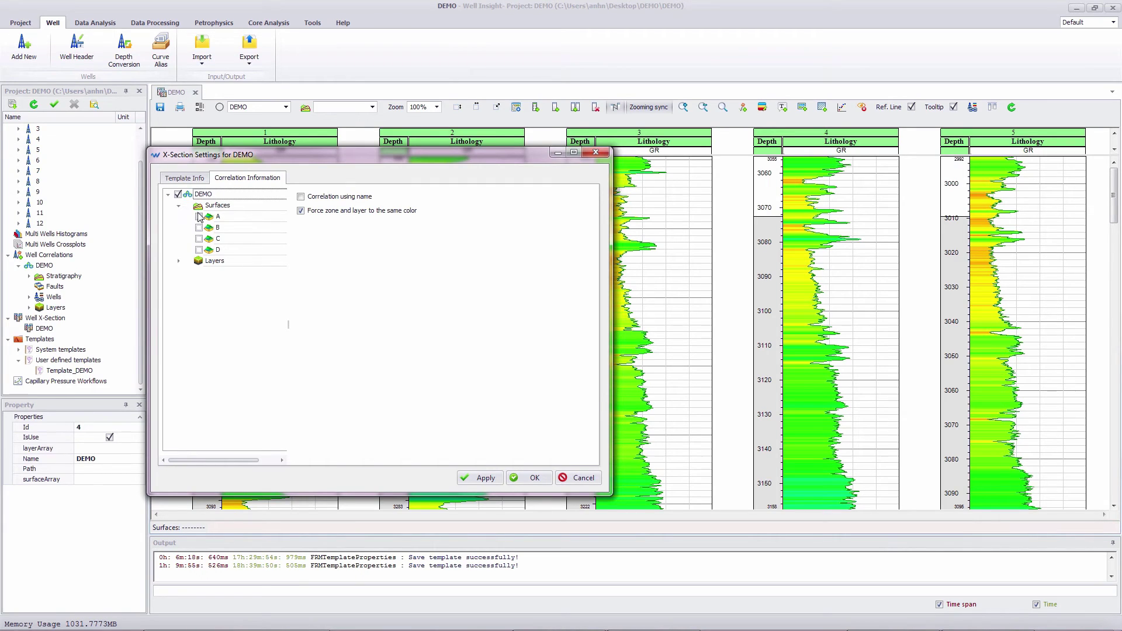
{"action": "left_click", "coordinate": [199, 217]}
{"action": "left_click", "coordinate": [199, 228]}
{"action": "left_click", "coordinate": [533, 479]}
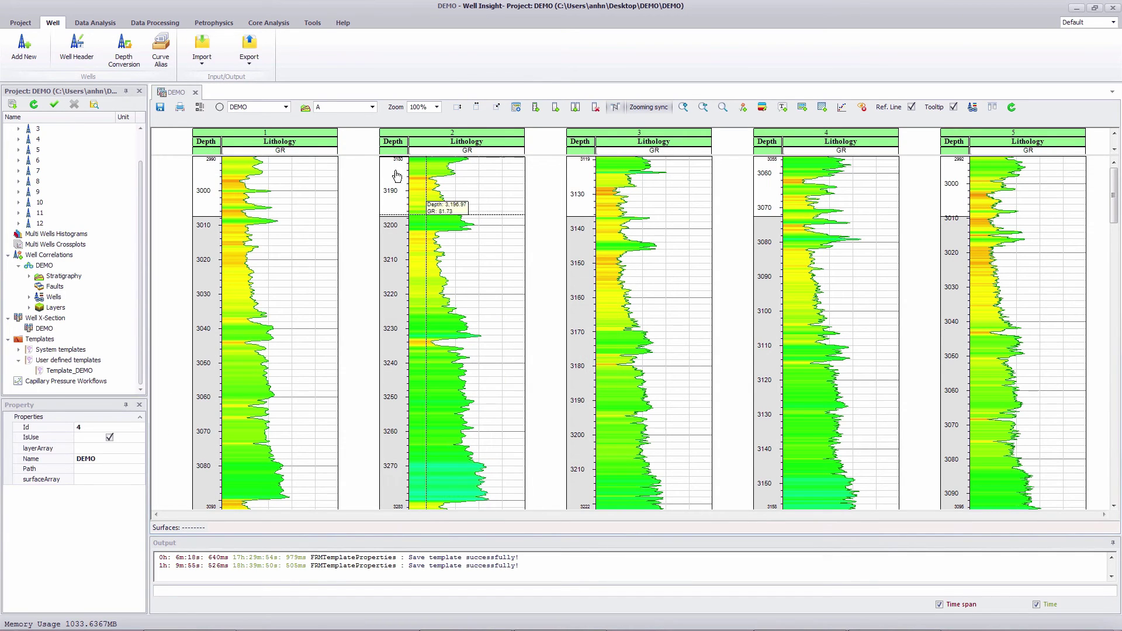
{"action": "left_click", "coordinate": [372, 107]}
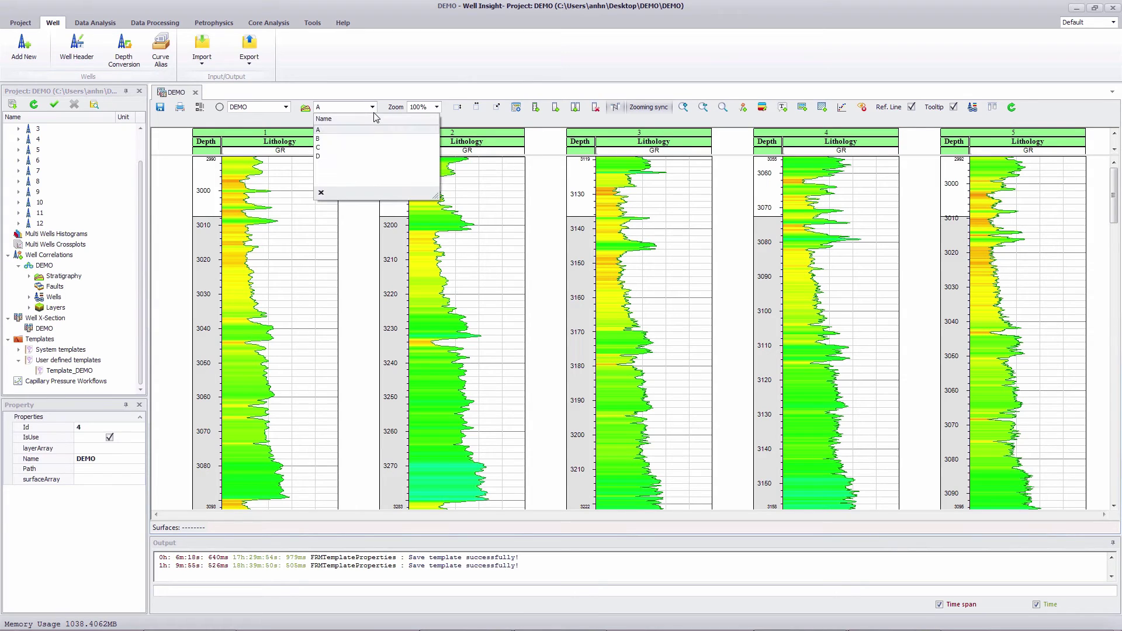
{"action": "left_click", "coordinate": [286, 108]}
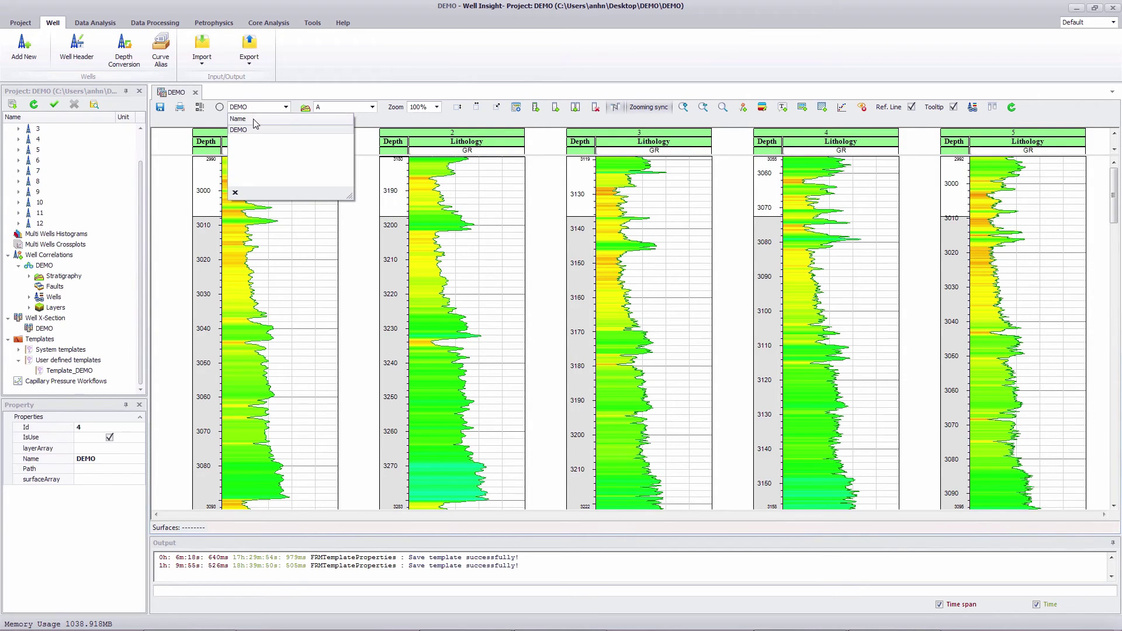
{"action": "left_click", "coordinate": [415, 126]}
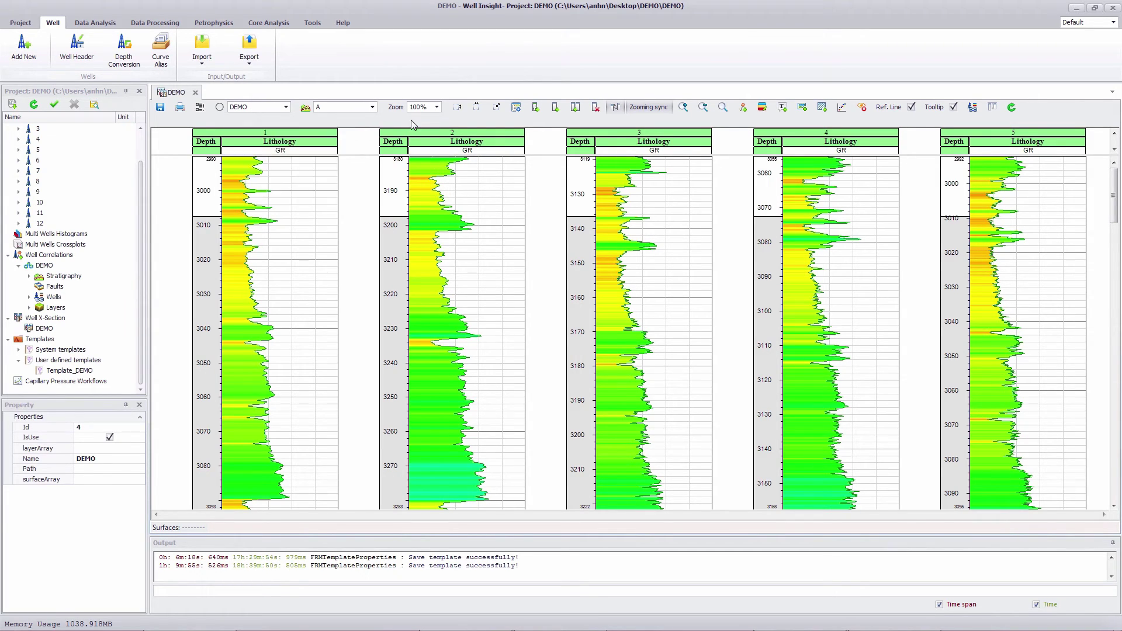
Step: Pick surface A near the base of the GR logs in wells 1 to 5, at depths of about 3090, 3280, 3225, 3160 and 3095
{"action": "left_click", "coordinate": [743, 108]}
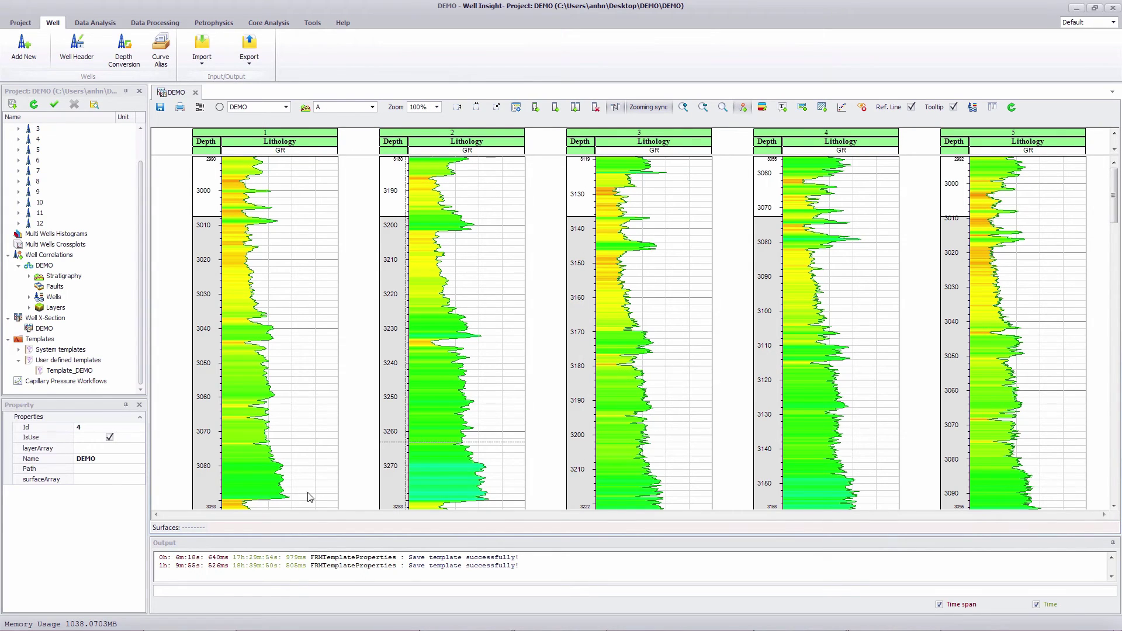
{"action": "left_click", "coordinate": [280, 500]}
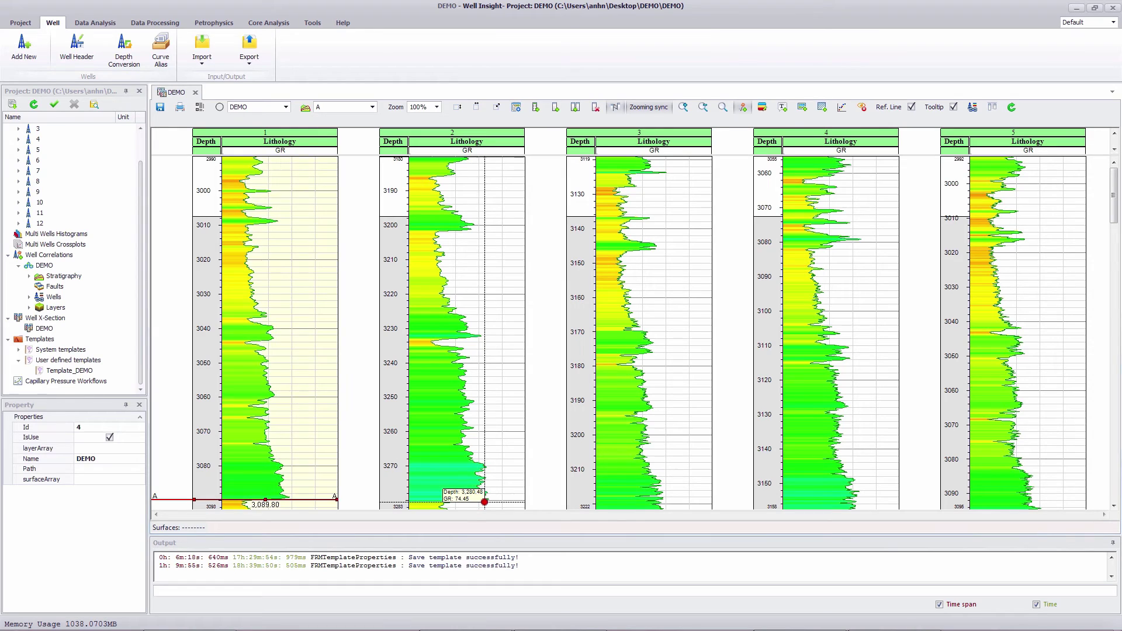
{"action": "left_click", "coordinate": [484, 502]}
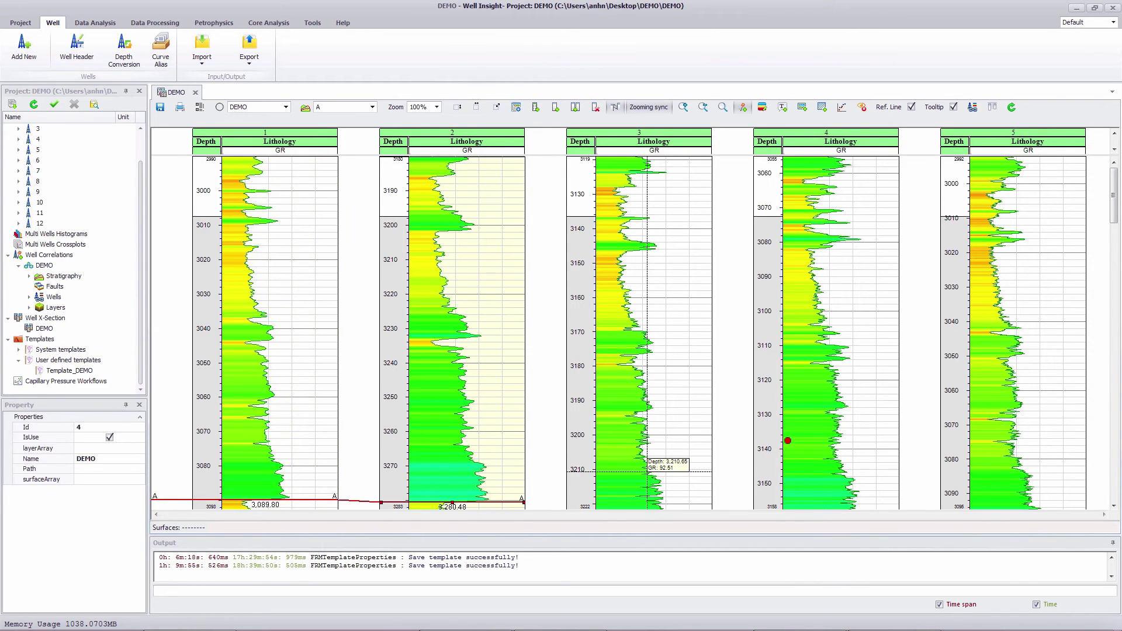
{"action": "scroll", "coordinate": [746, 461], "scroll_direction": "down", "scroll_amount": 2}
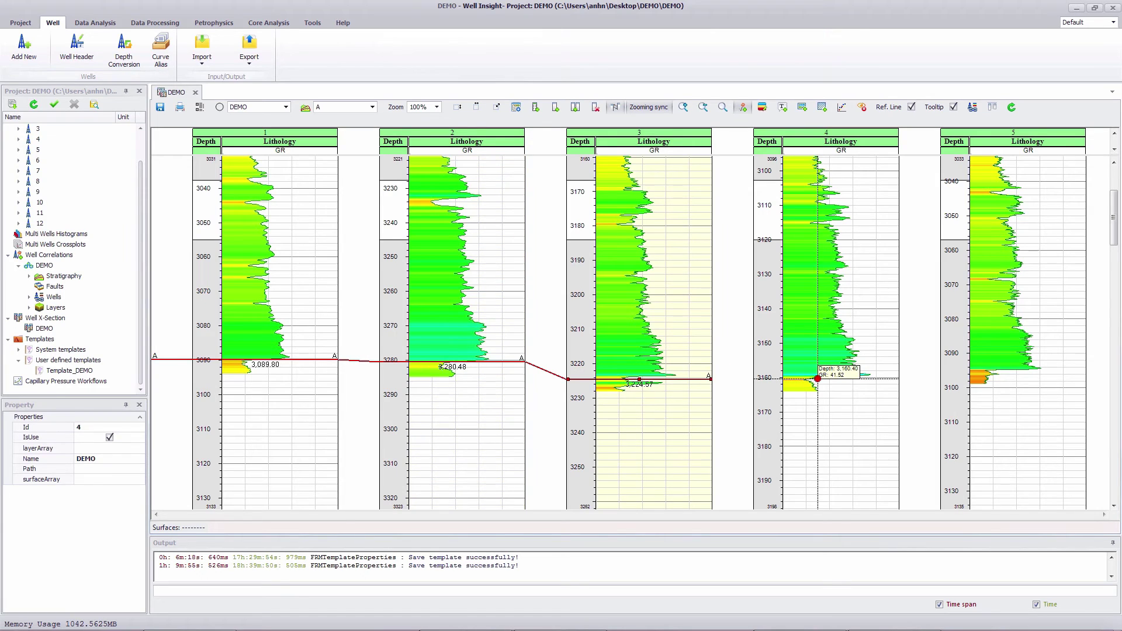
{"action": "left_click", "coordinate": [818, 379]}
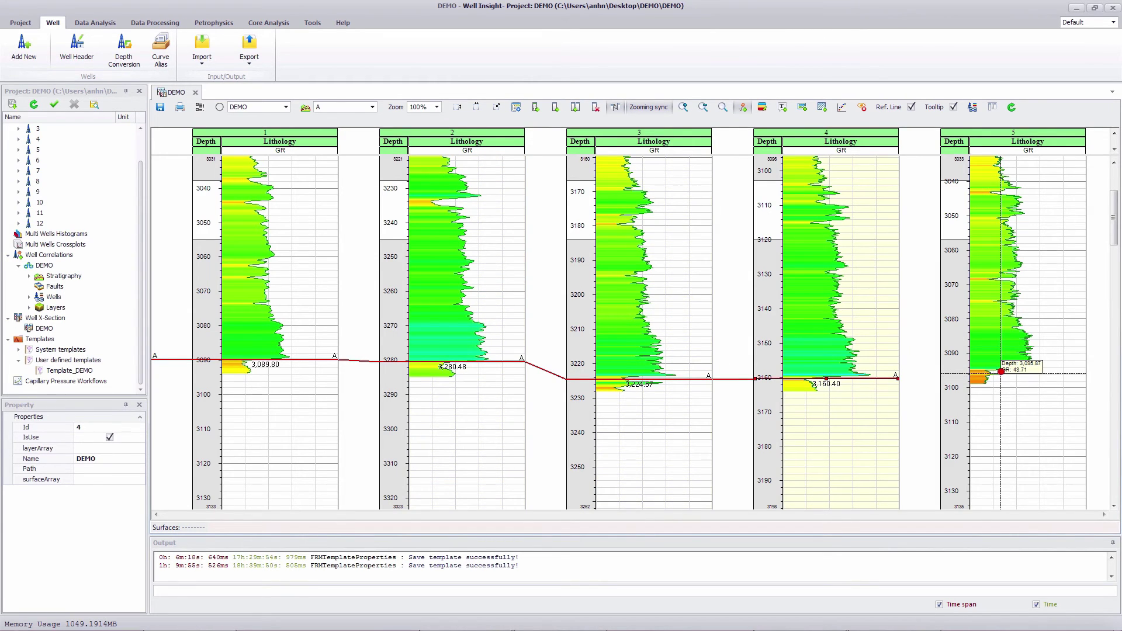
{"action": "left_click", "coordinate": [1002, 372]}
{"action": "scroll", "coordinate": [818, 377], "scroll_direction": "up", "scroll_amount": 2}
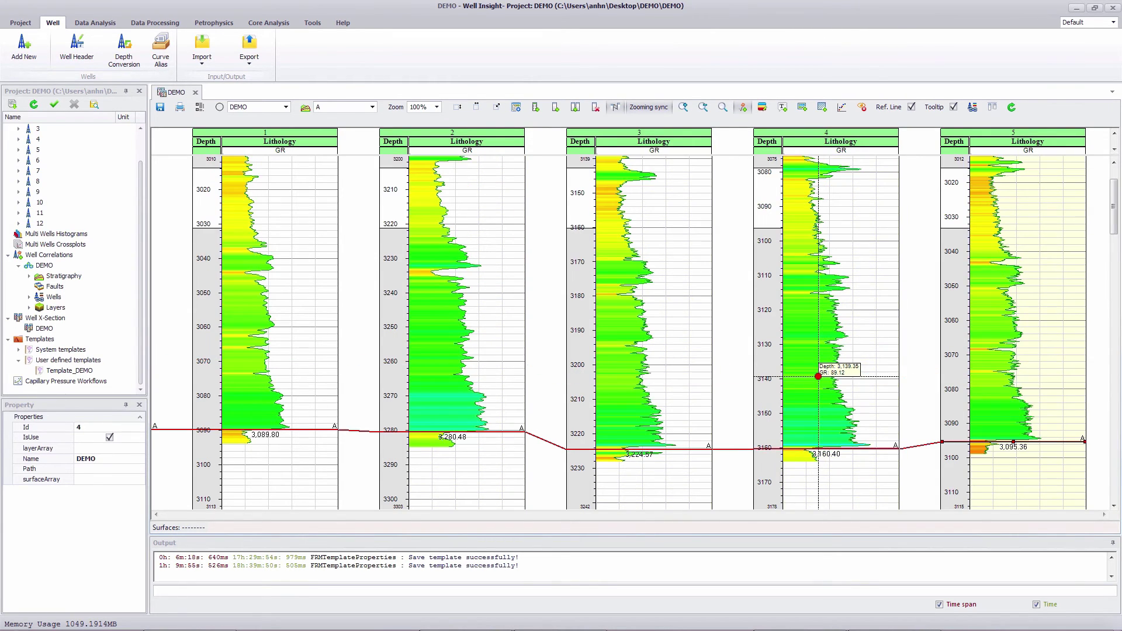
Step: Pick surface B across wells 1 to 5, at depths of about 3063, 3255, 3194, 3130 and 3069
{"action": "left_click", "coordinate": [373, 107]}
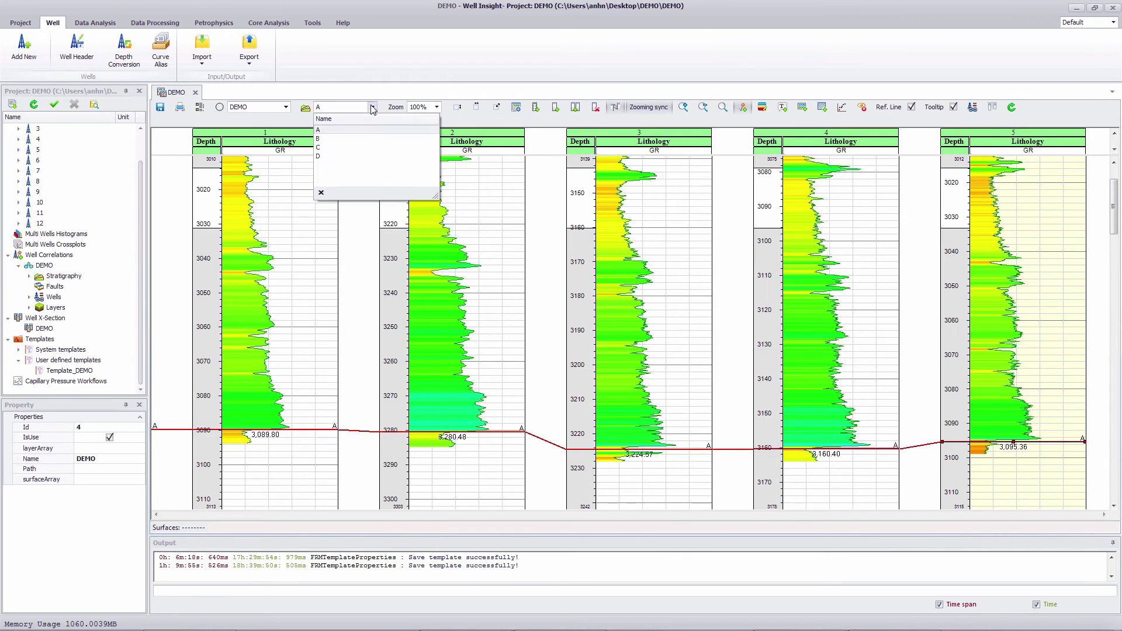
{"action": "left_click", "coordinate": [363, 139]}
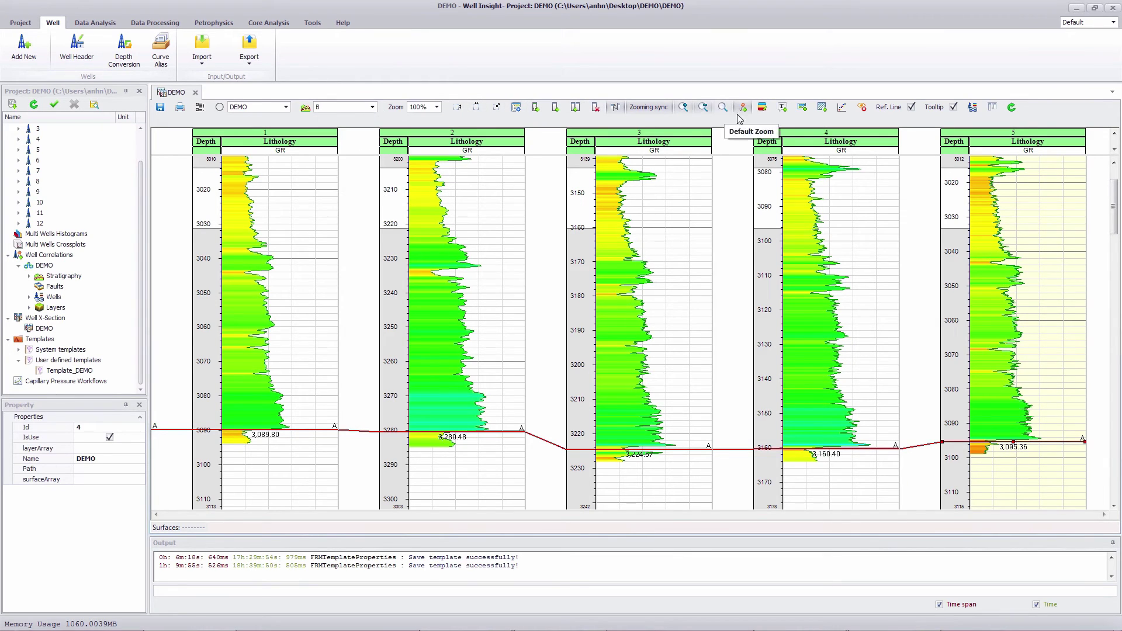
{"action": "left_click", "coordinate": [283, 336]}
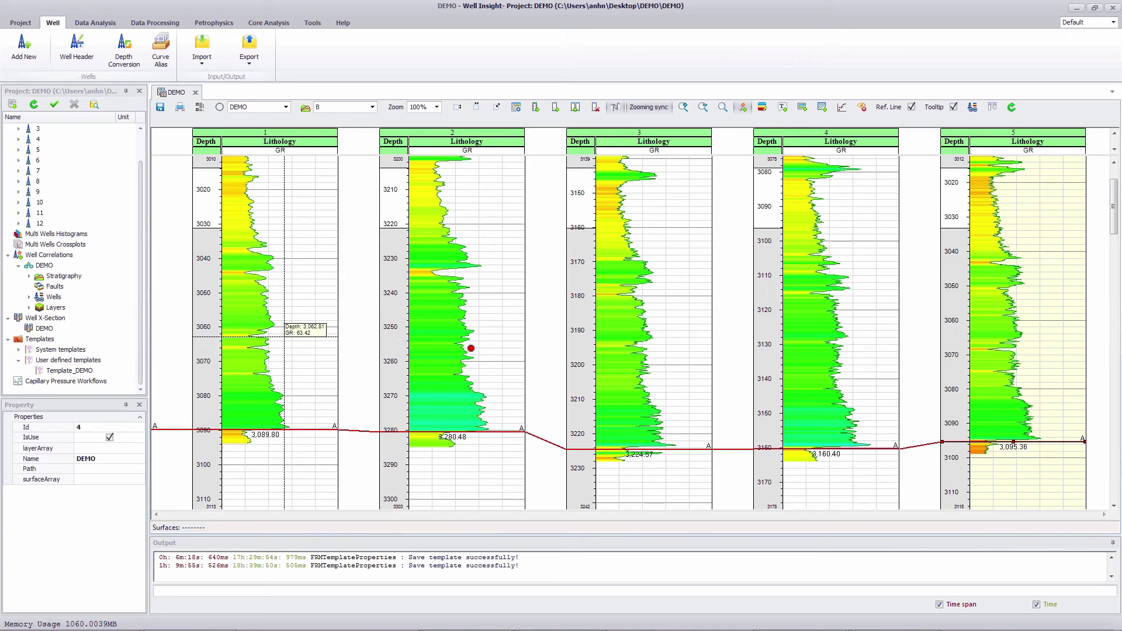
{"action": "left_click", "coordinate": [476, 344]}
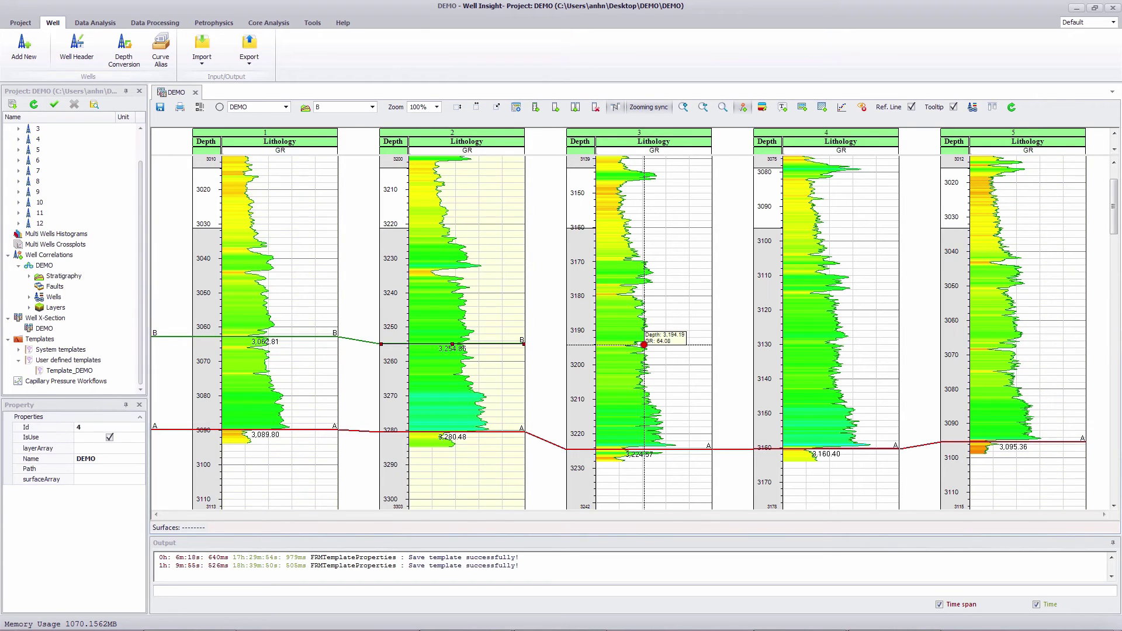
{"action": "left_click", "coordinate": [847, 341]}
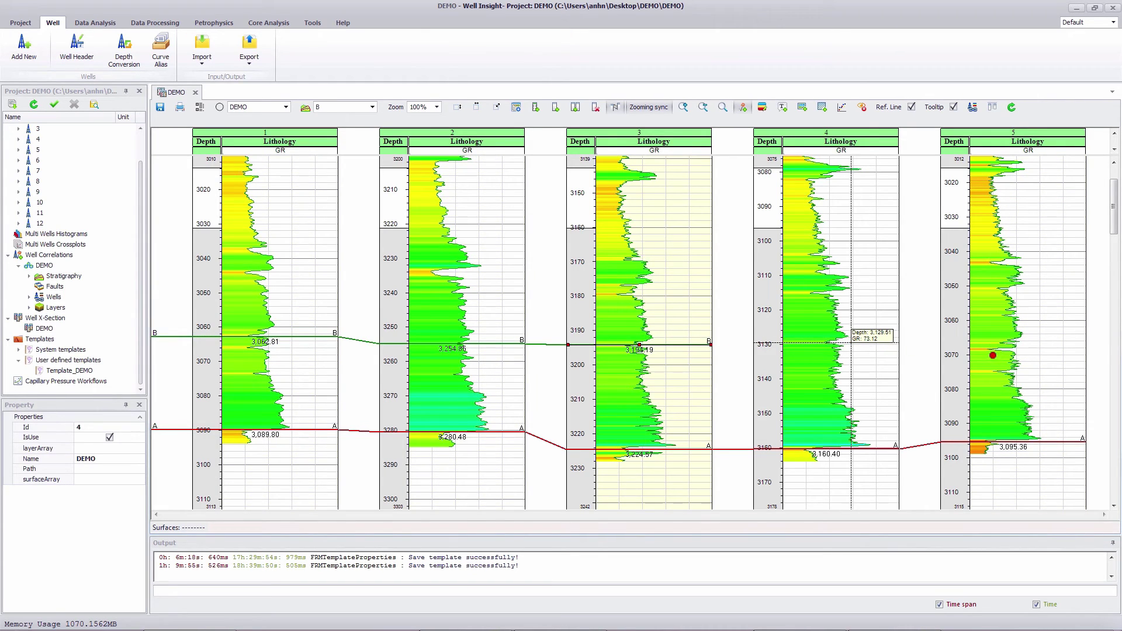
{"action": "left_click", "coordinate": [1004, 351]}
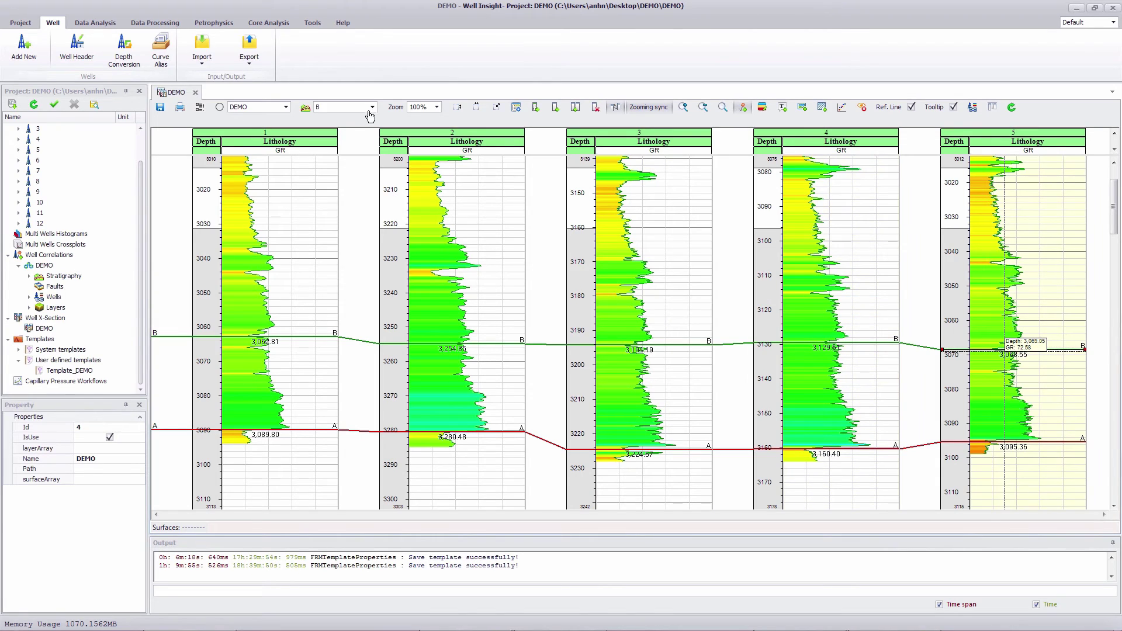
Step: Pick surface C across wells 1 to 5, at depths of about 3036, 3225, 3169, 3104 and 3043
{"action": "left_click", "coordinate": [372, 108]}
{"action": "left_click", "coordinate": [354, 148]}
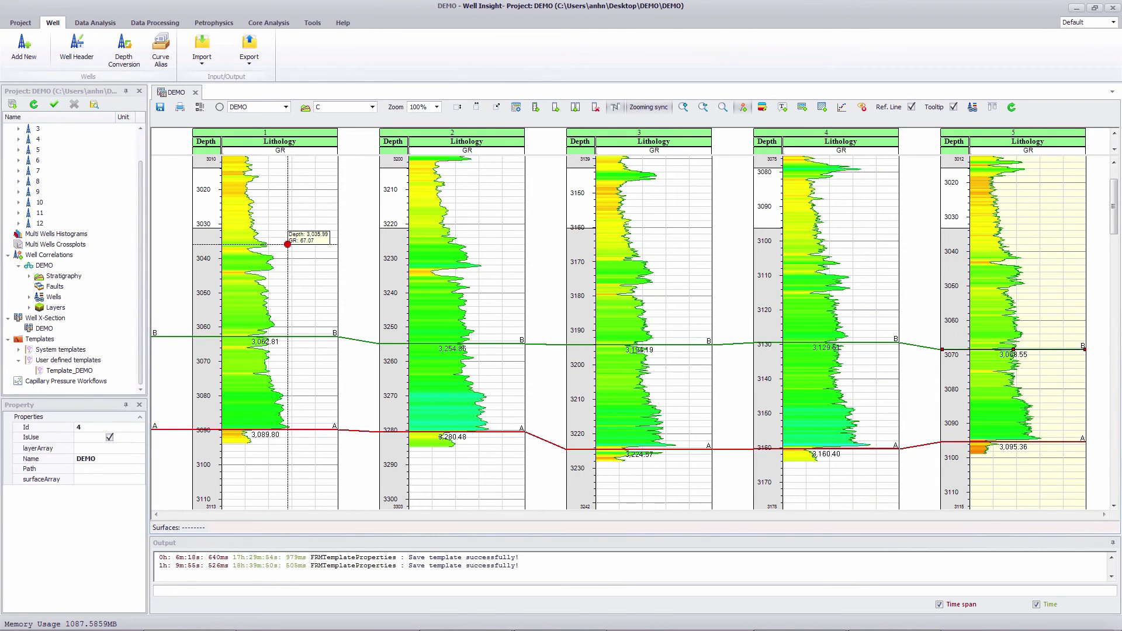
{"action": "left_click", "coordinate": [287, 244]}
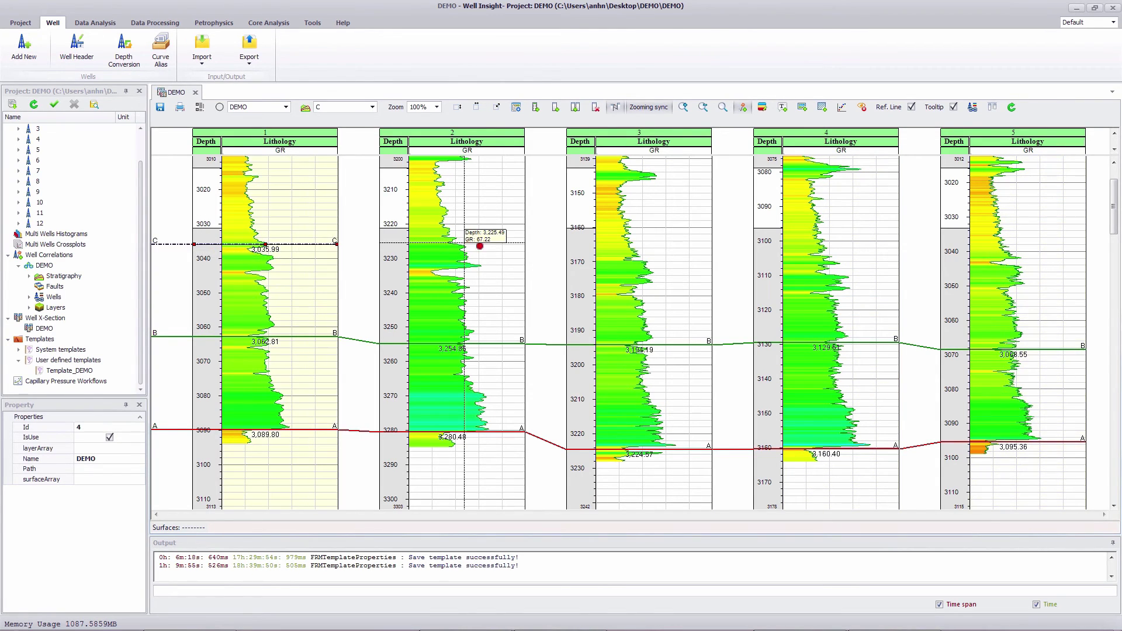
{"action": "left_click", "coordinate": [464, 242]}
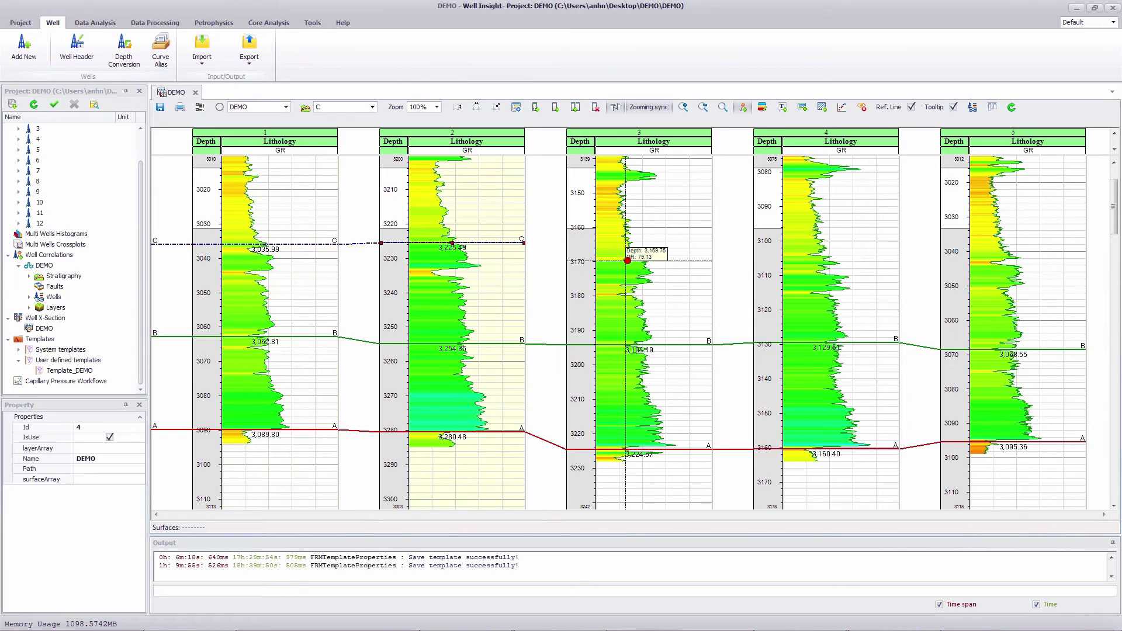
{"action": "left_click", "coordinate": [753, 253]}
{"action": "left_click", "coordinate": [821, 255]}
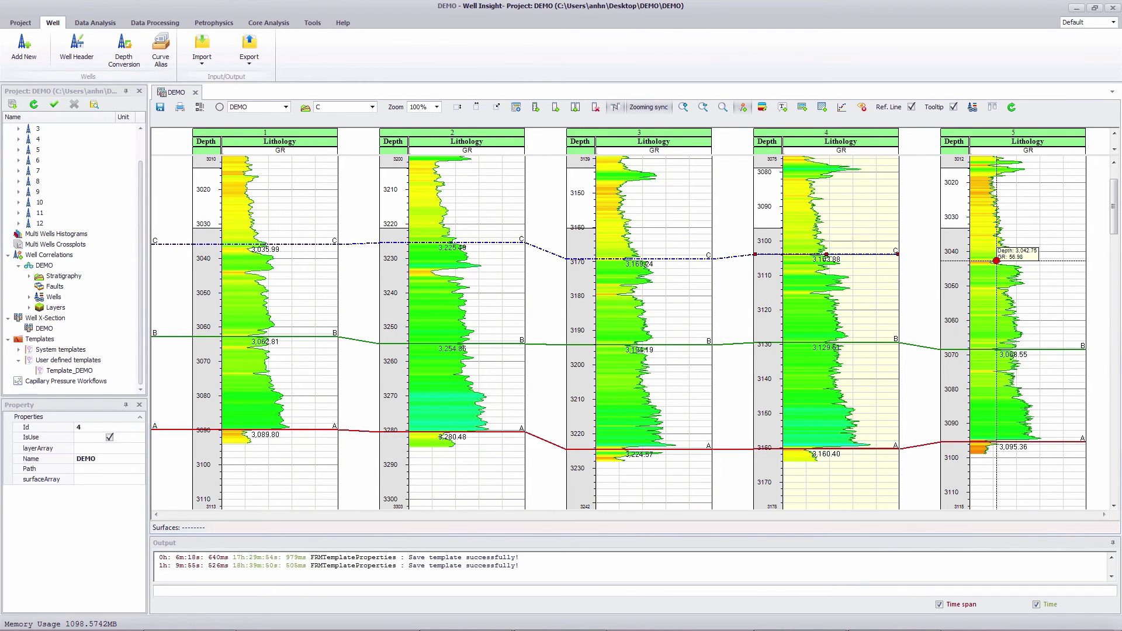
{"action": "left_click", "coordinate": [997, 261]}
Step: Pick surface D across wells 1 to 5, at depths of about 3016, 3208, 3147, 3082 and 3021
{"action": "left_click", "coordinate": [372, 110]}
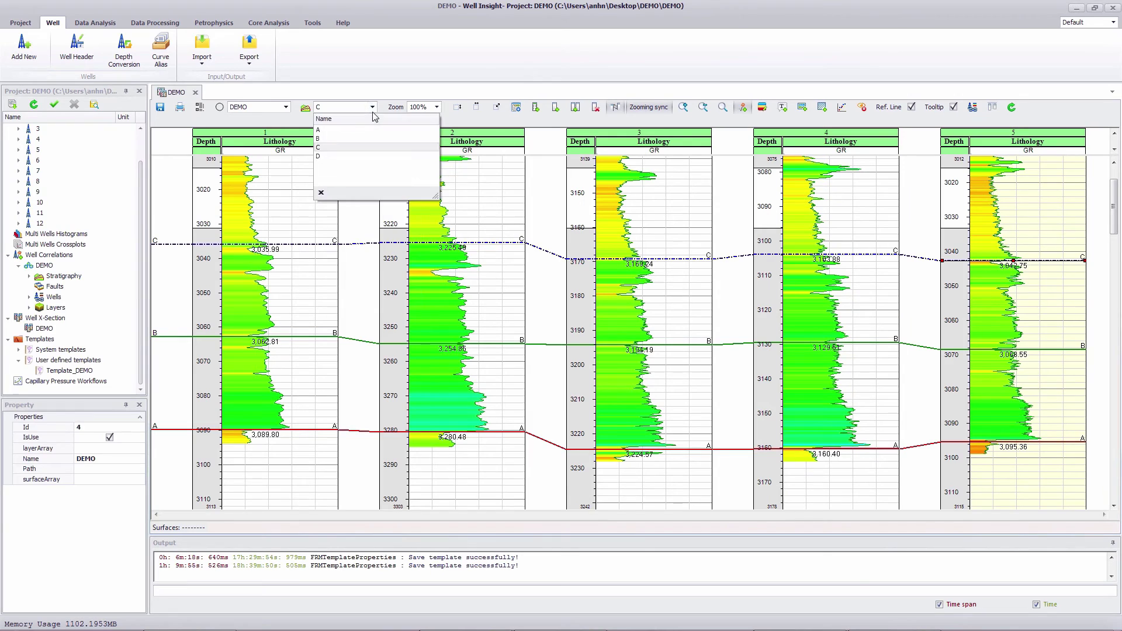
{"action": "left_click", "coordinate": [346, 156]}
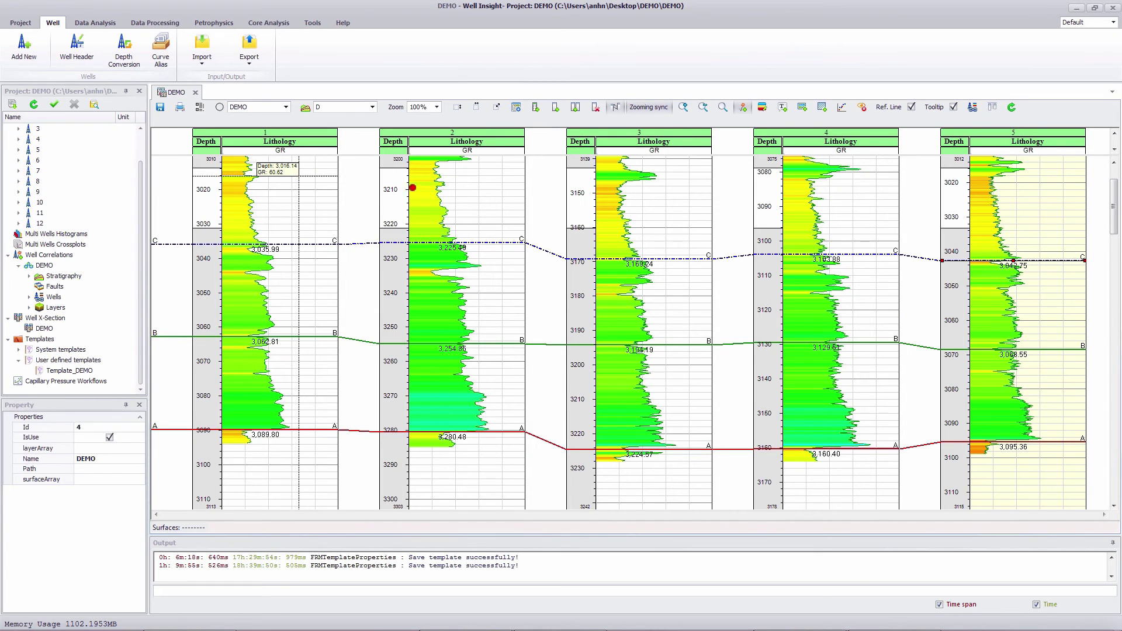
{"action": "left_click", "coordinate": [265, 176]}
{"action": "left_click", "coordinate": [451, 181]}
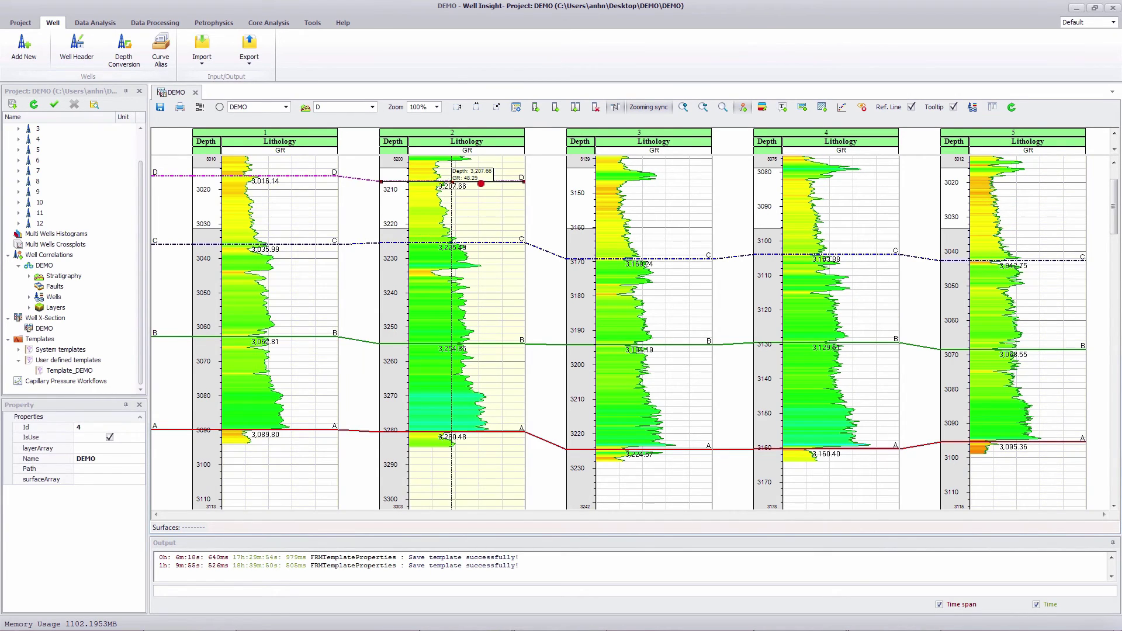
{"action": "left_click", "coordinate": [644, 183]}
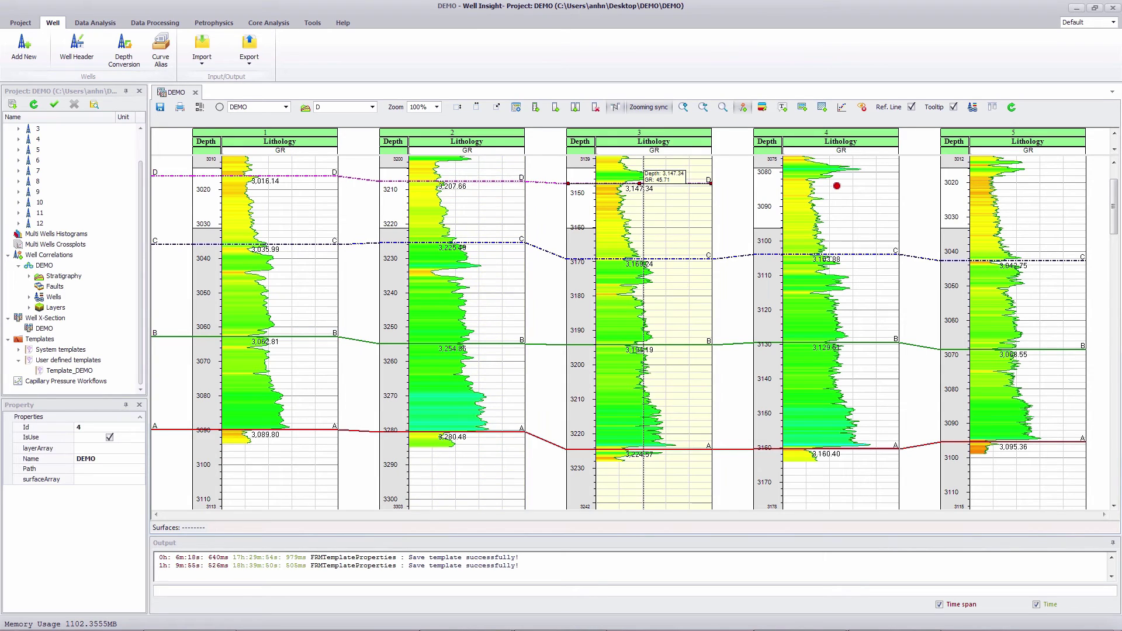
{"action": "left_click", "coordinate": [834, 178]}
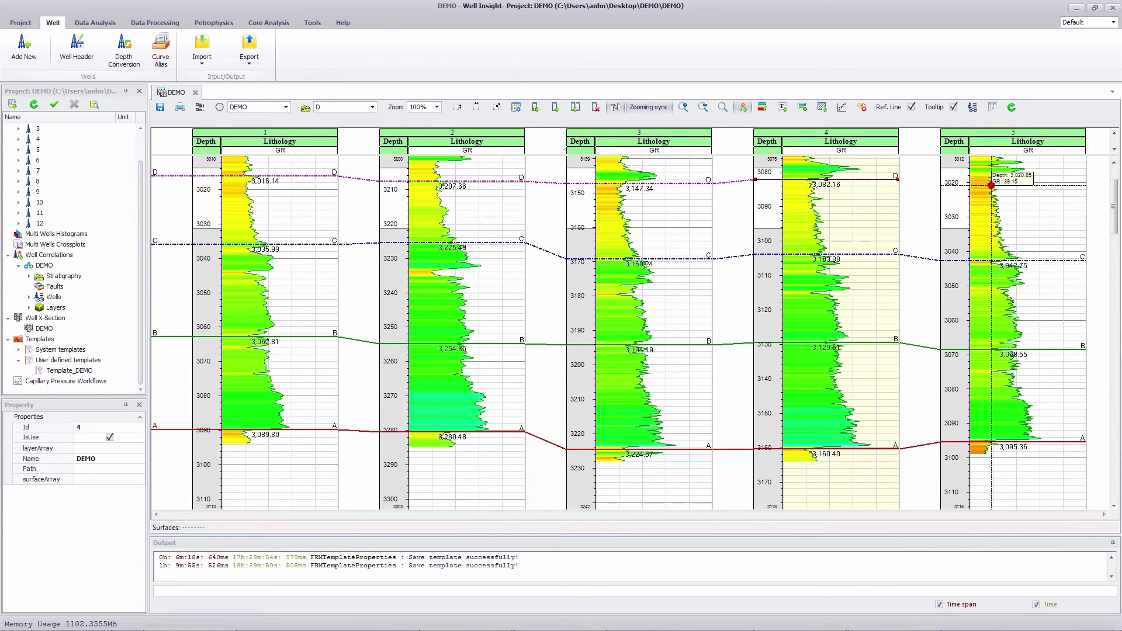
{"action": "left_click", "coordinate": [992, 185]}
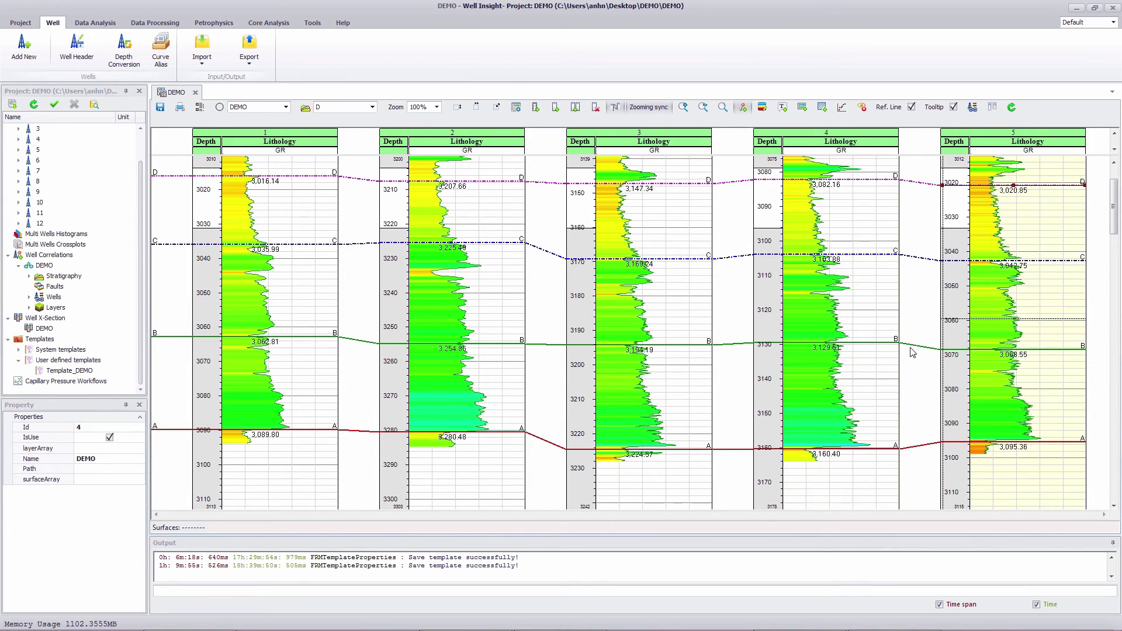
Step: Move surface C's marker in well 1 to a depth of about 3037 and review its marker properties
{"action": "mouse_move", "coordinate": [312, 248]}
{"action": "left_mouse_down"}
{"action": "mouse_move", "coordinate": [306, 229]}
{"action": "mouse_move", "coordinate": [310, 253]}
{"action": "left_mouse_up"}
{"action": "double_click", "coordinate": [310, 254]}
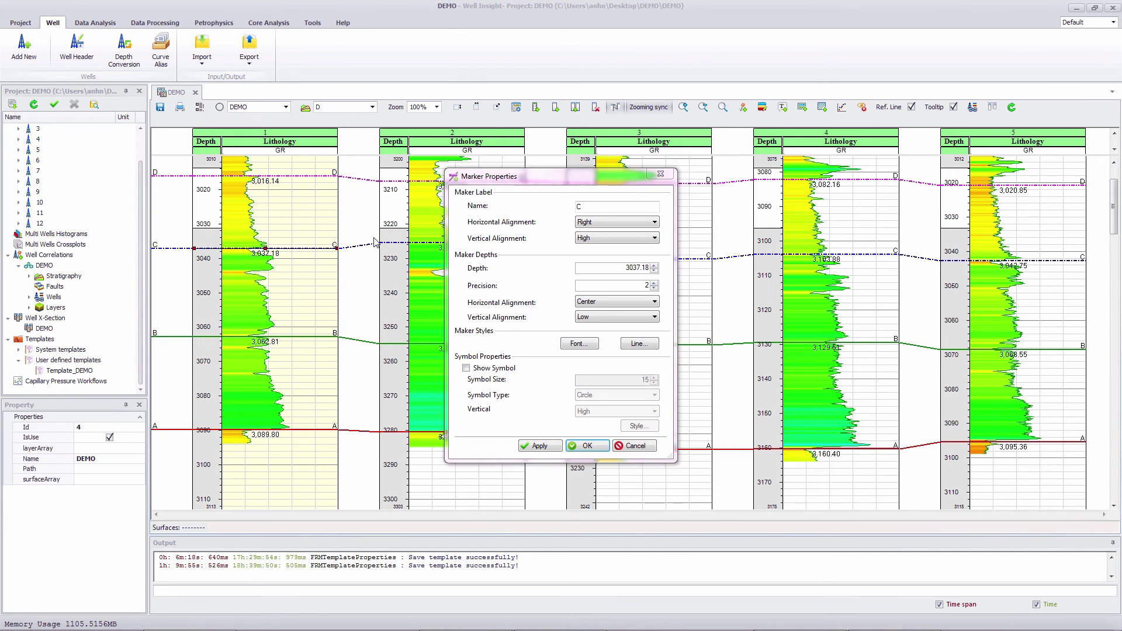
{"action": "left_click_drag", "start_coordinate": [625, 272], "coordinate": [677, 260]}
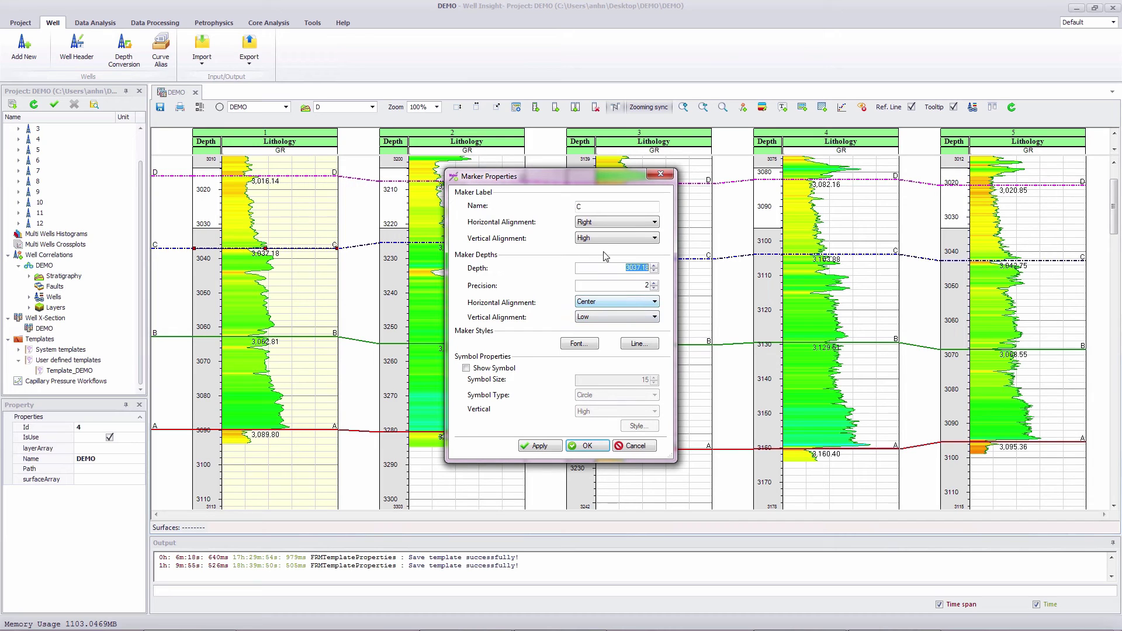
{"action": "left_click", "coordinate": [596, 446]}
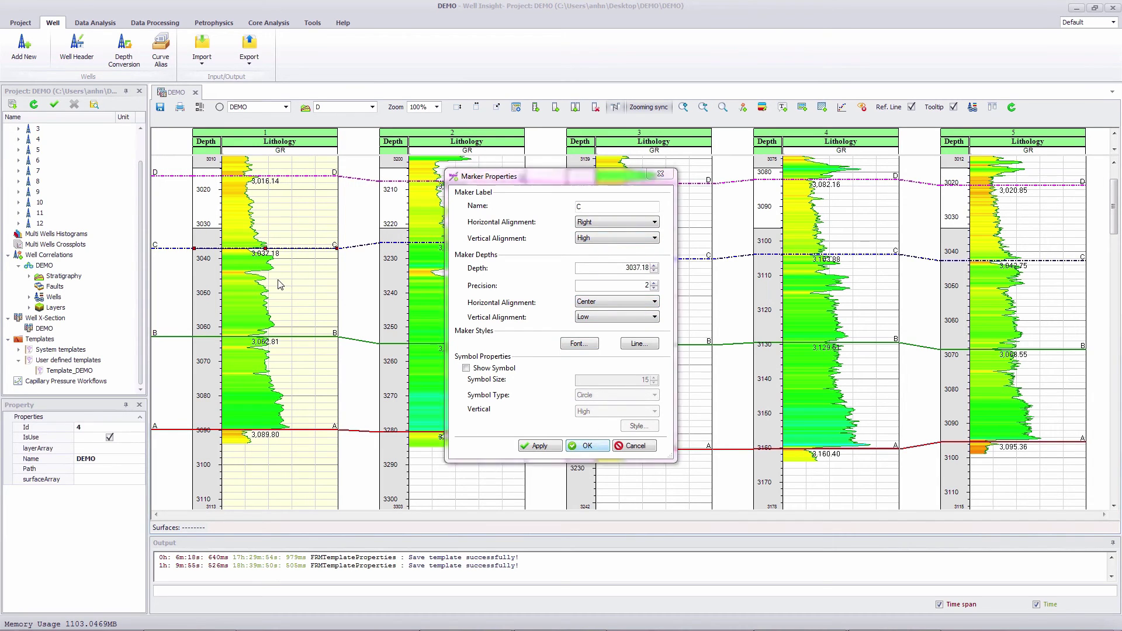
Step: Flatten the cross-section on surface C, and switch the flattening to surface B
{"action": "right_click", "coordinate": [291, 249]}
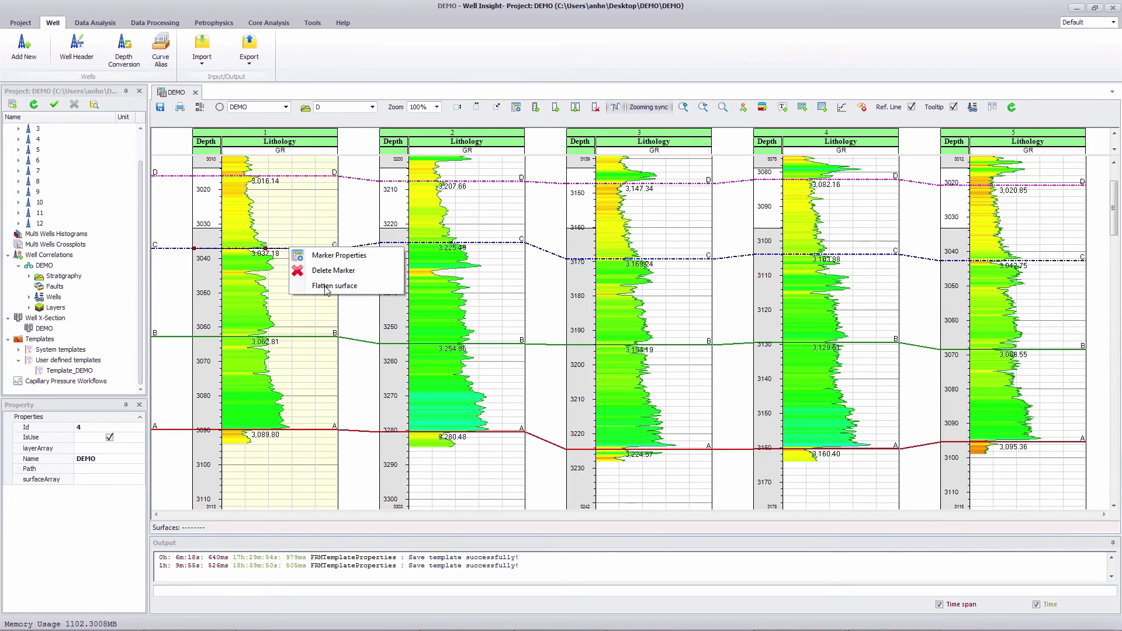
{"action": "left_click", "coordinate": [326, 287]}
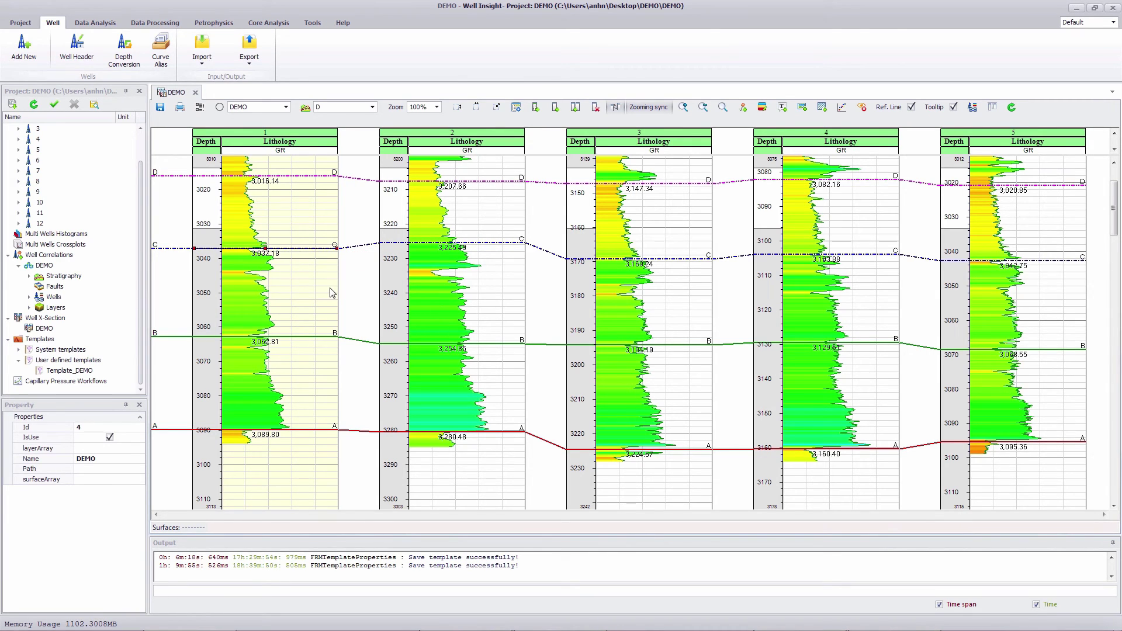
{"action": "right_click", "coordinate": [316, 338]}
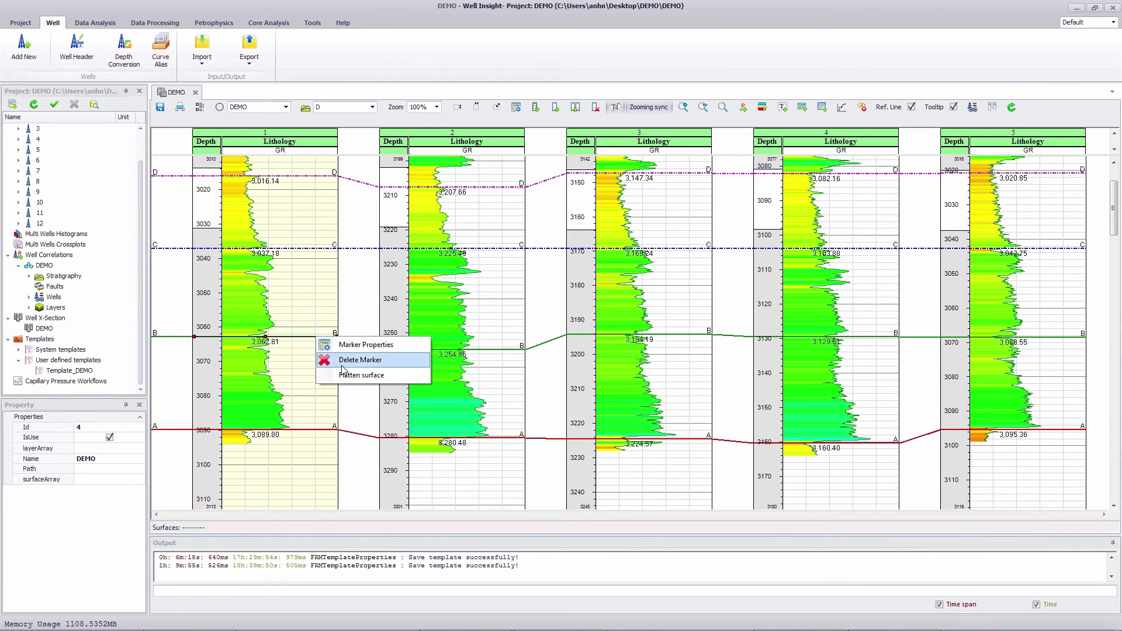
{"action": "left_click", "coordinate": [342, 374]}
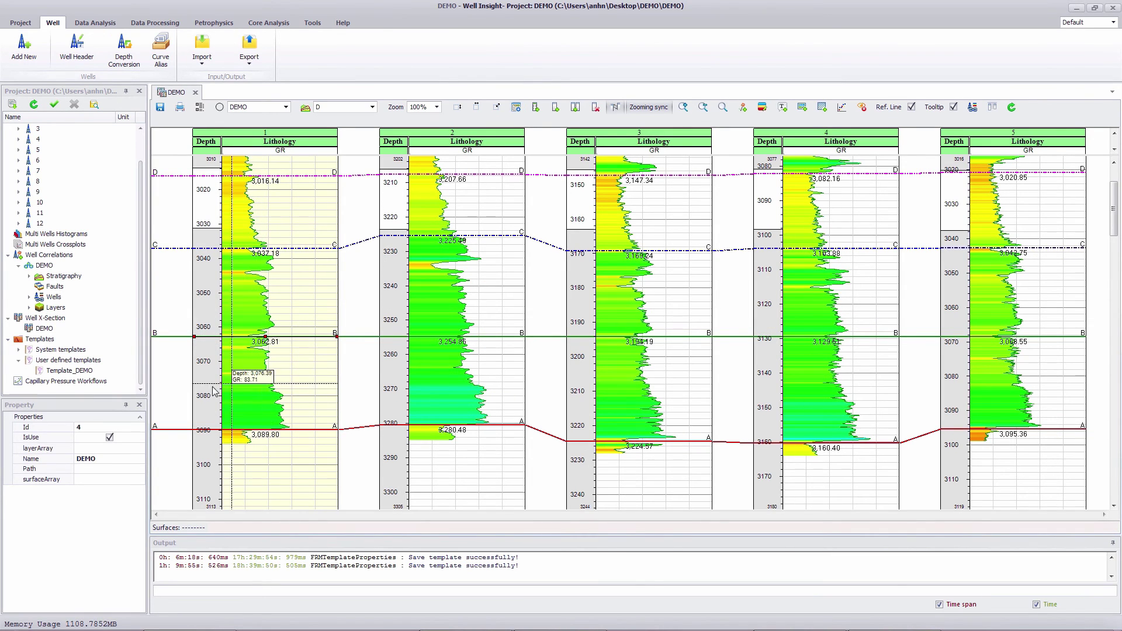
Step: Change surface B's definition to a dotted line in dark orange and save the surface definitions
{"action": "right_click", "coordinate": [63, 277]}
{"action": "left_click", "coordinate": [187, 283]}
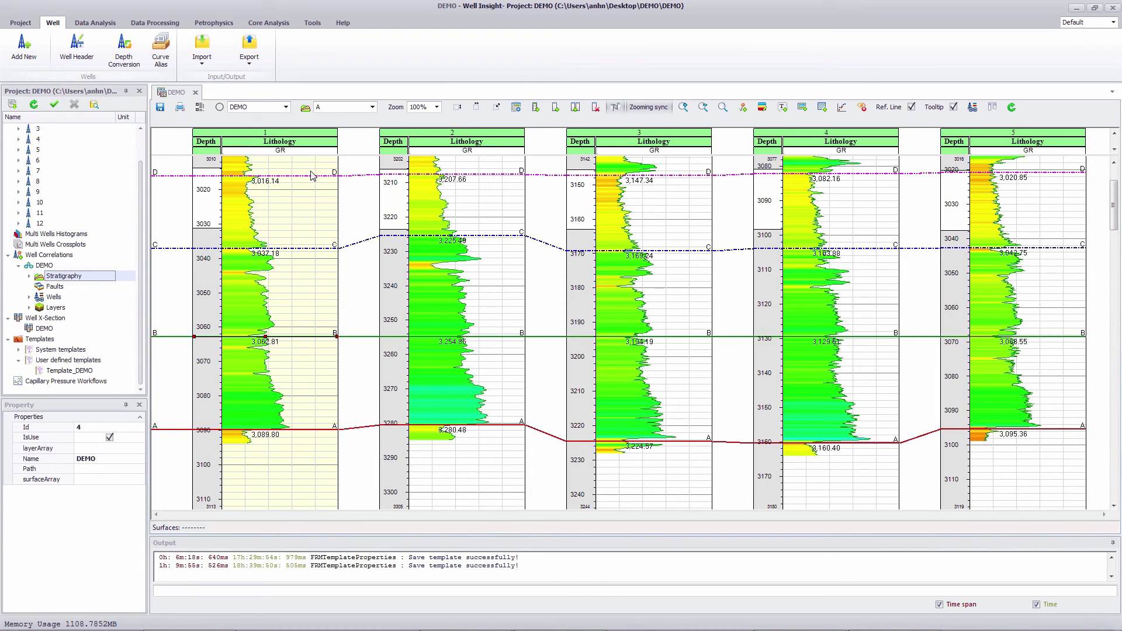
{"action": "double_click", "coordinate": [313, 263]}
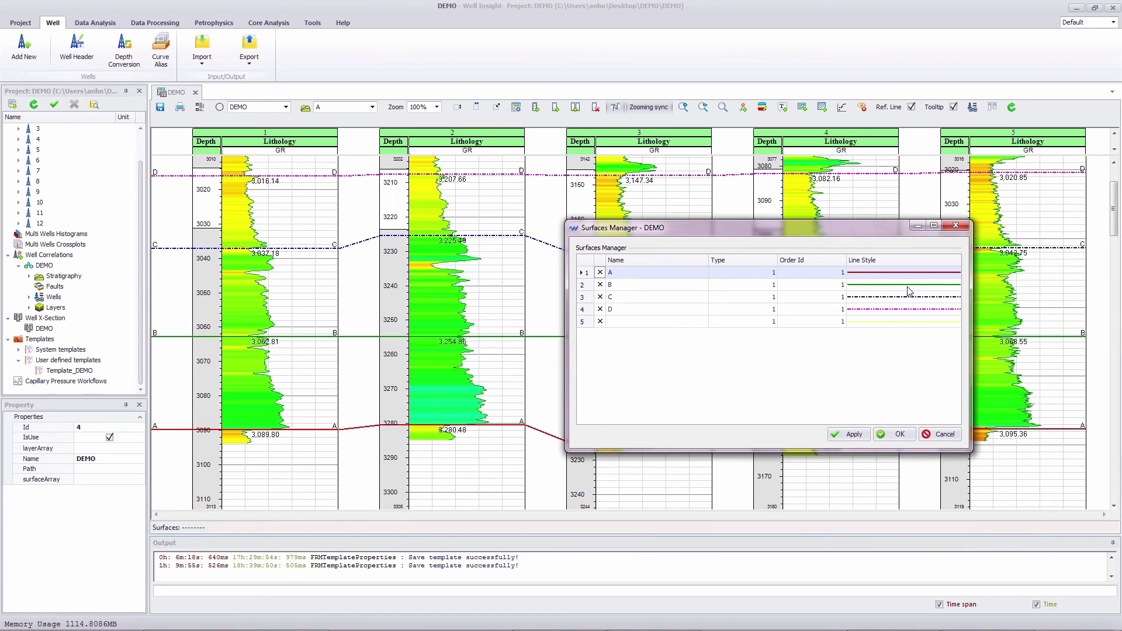
{"action": "double_click", "coordinate": [873, 290]}
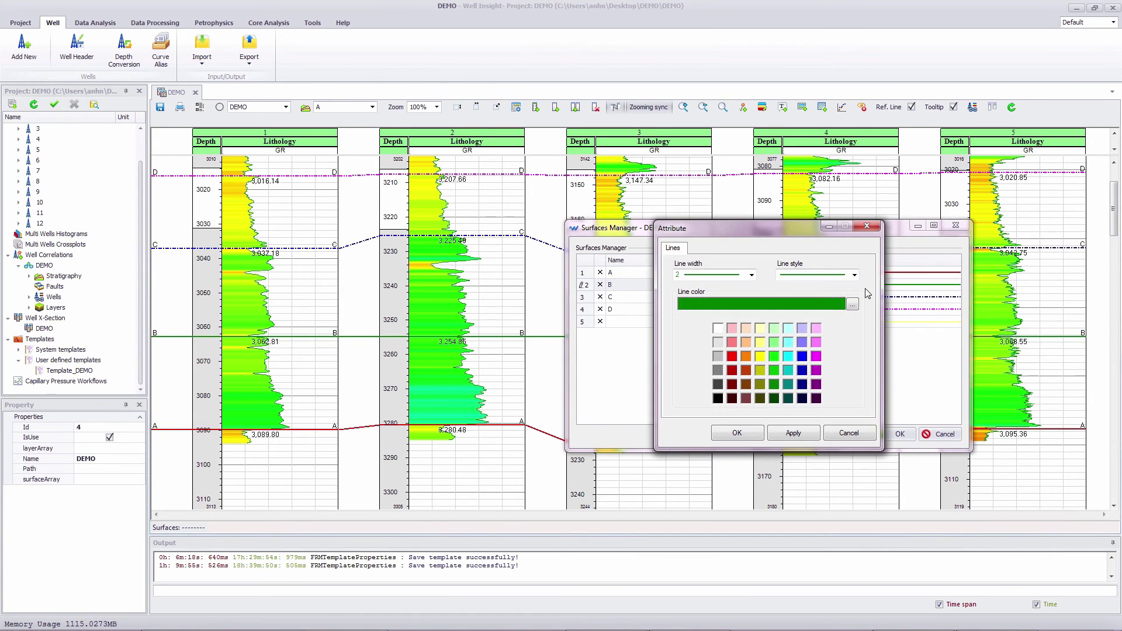
{"action": "left_click", "coordinate": [810, 276]}
{"action": "left_click", "coordinate": [812, 305]}
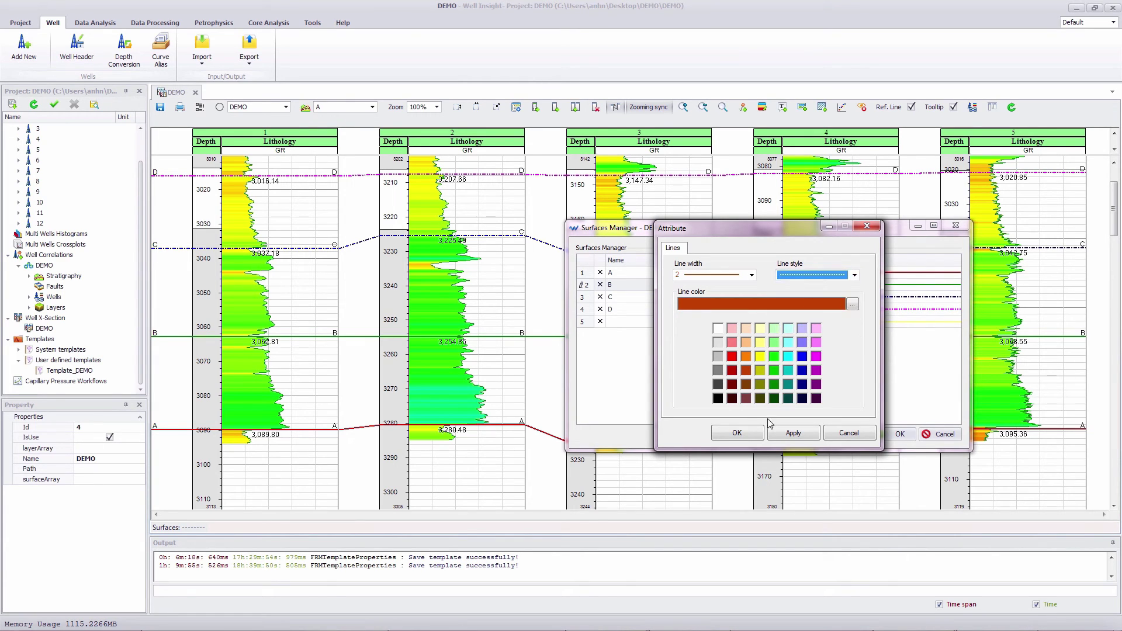
{"action": "left_click", "coordinate": [736, 434]}
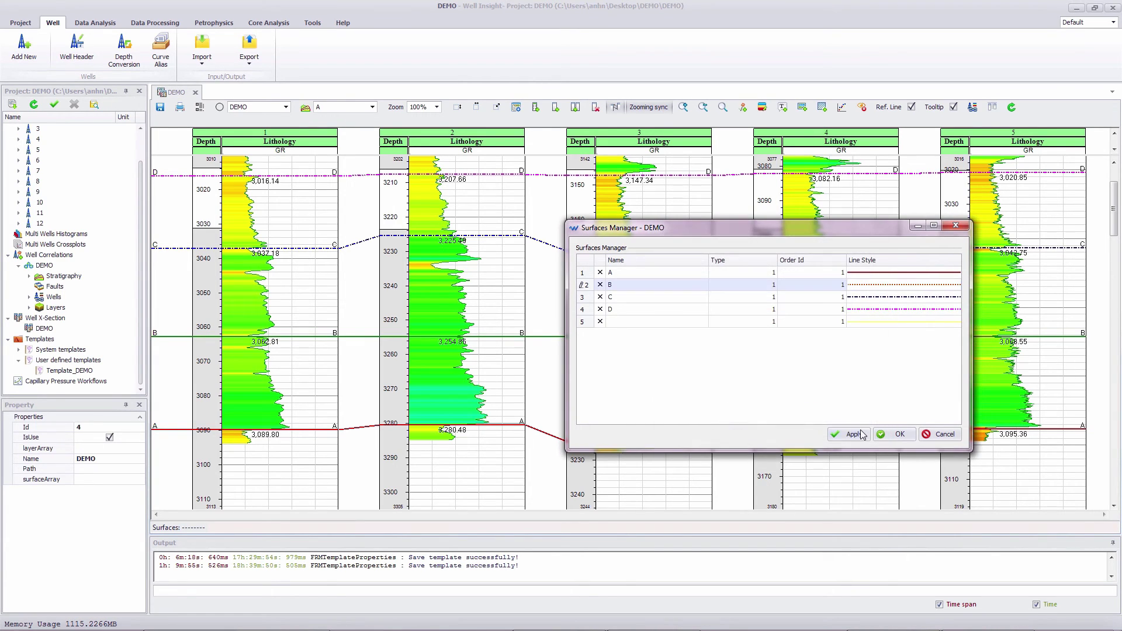
{"action": "left_click", "coordinate": [898, 435]}
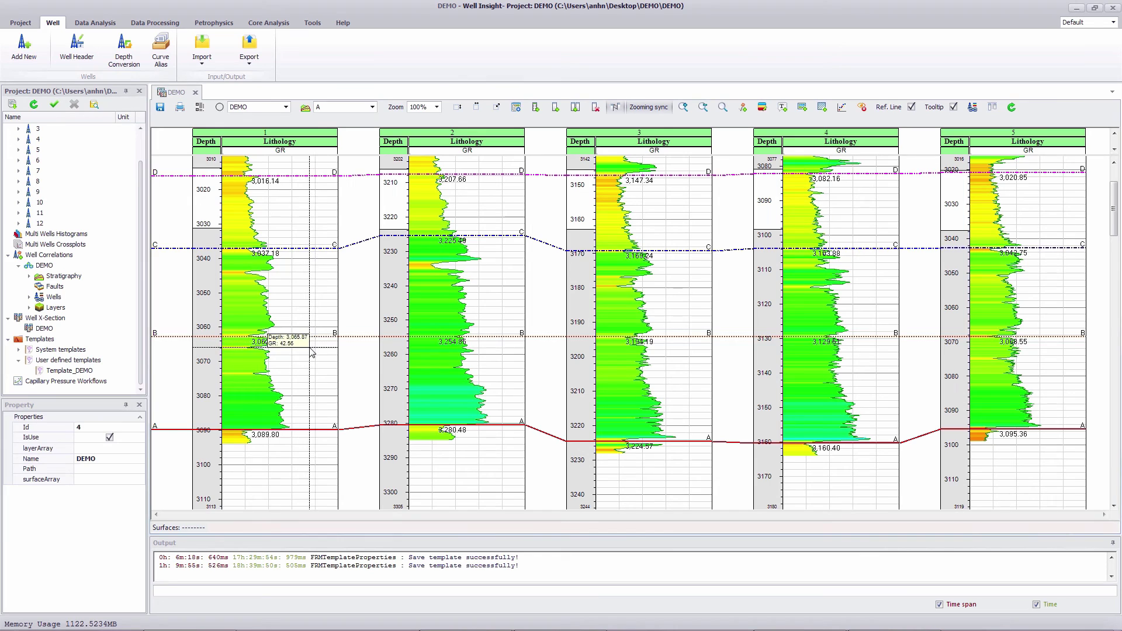
Step: Delete surface C's markers from wells 1 and 3
{"action": "right_click", "coordinate": [287, 248]}
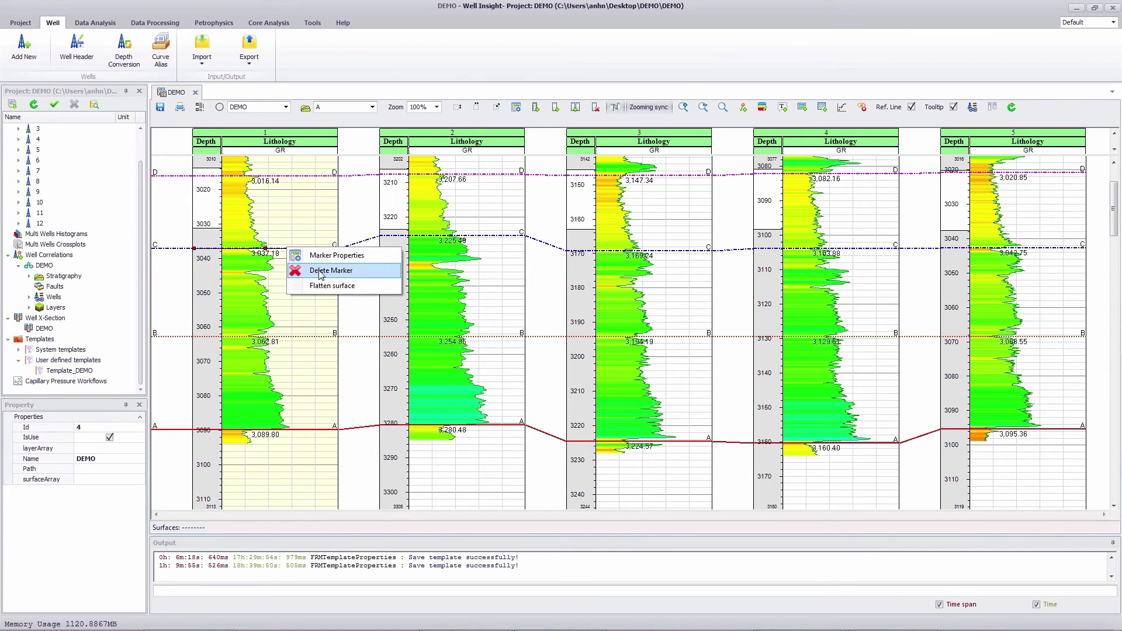
{"action": "left_click", "coordinate": [319, 272]}
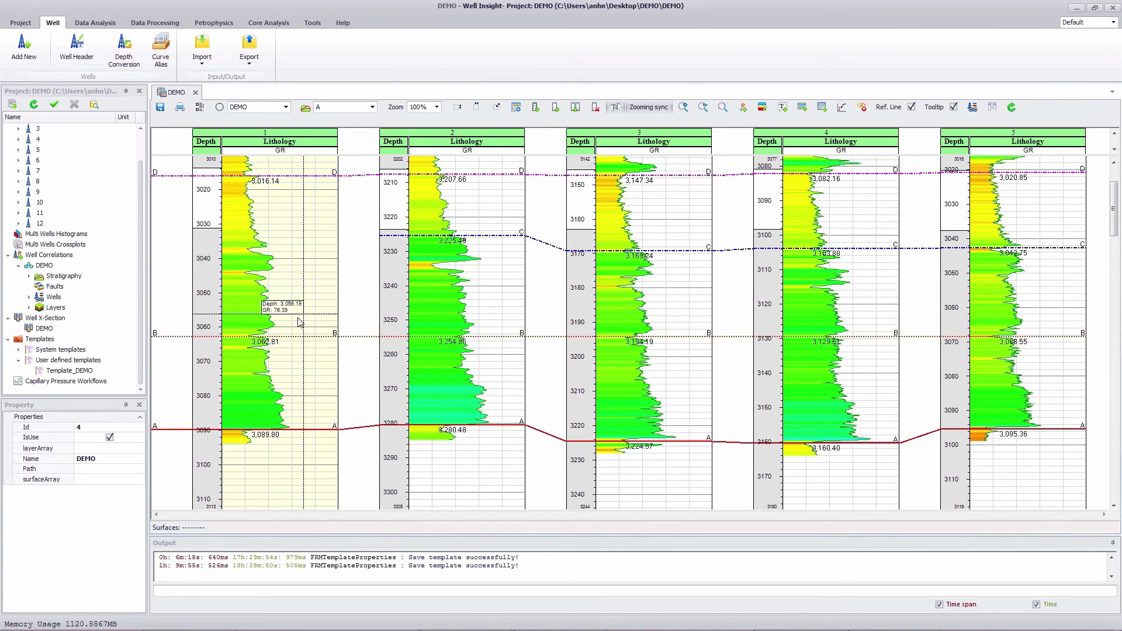
{"action": "right_click", "coordinate": [672, 253]}
{"action": "left_click", "coordinate": [693, 273]}
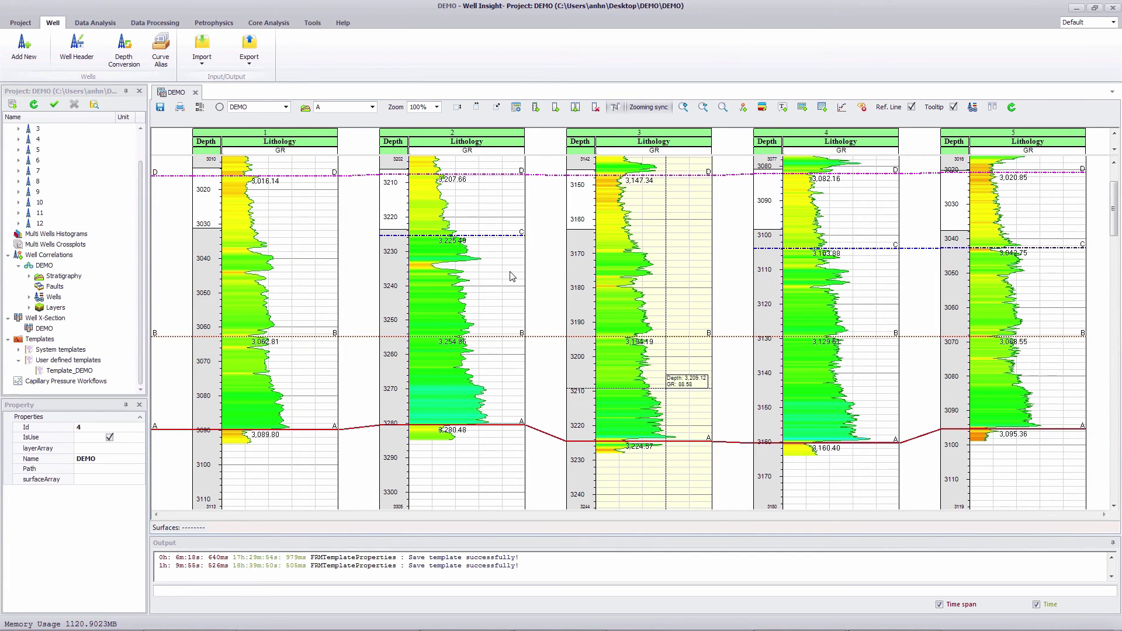
Step: Pick surface C again in wells 1 and 3, at depths of about 3037 and 3168
{"action": "left_click", "coordinate": [372, 107]}
{"action": "left_click", "coordinate": [351, 148]}
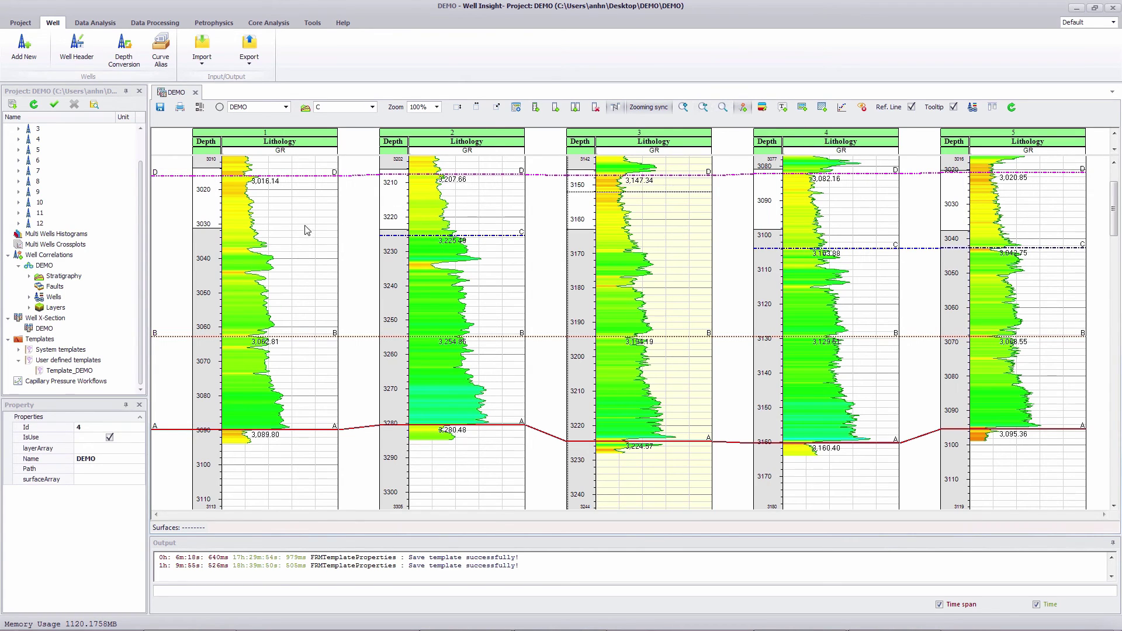
{"action": "left_click", "coordinate": [294, 248]}
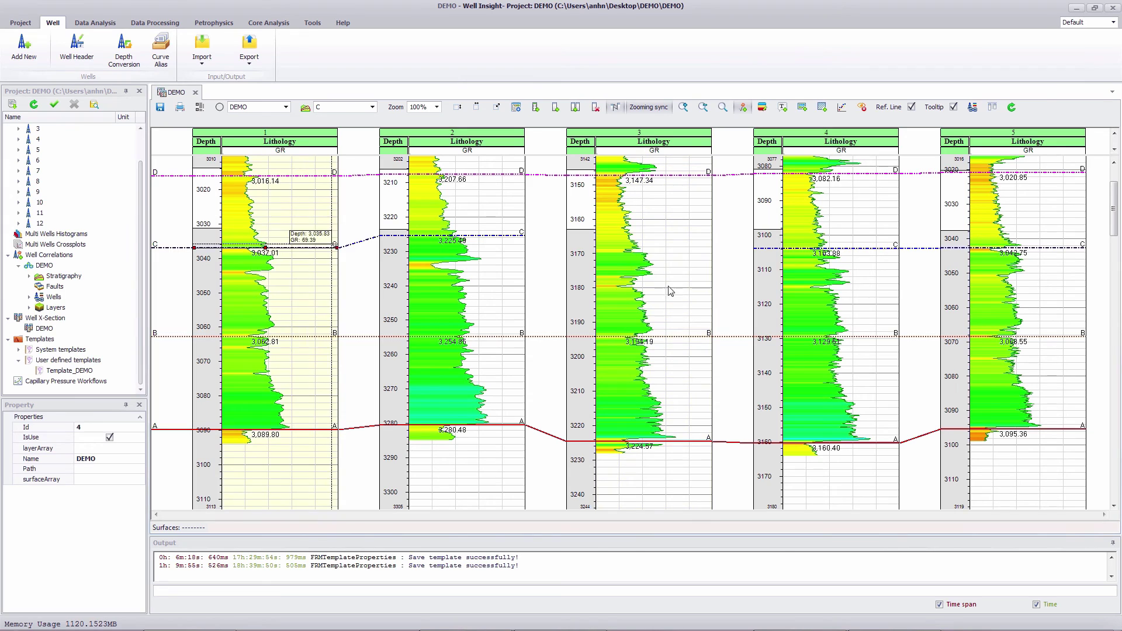
{"action": "left_click", "coordinate": [677, 245]}
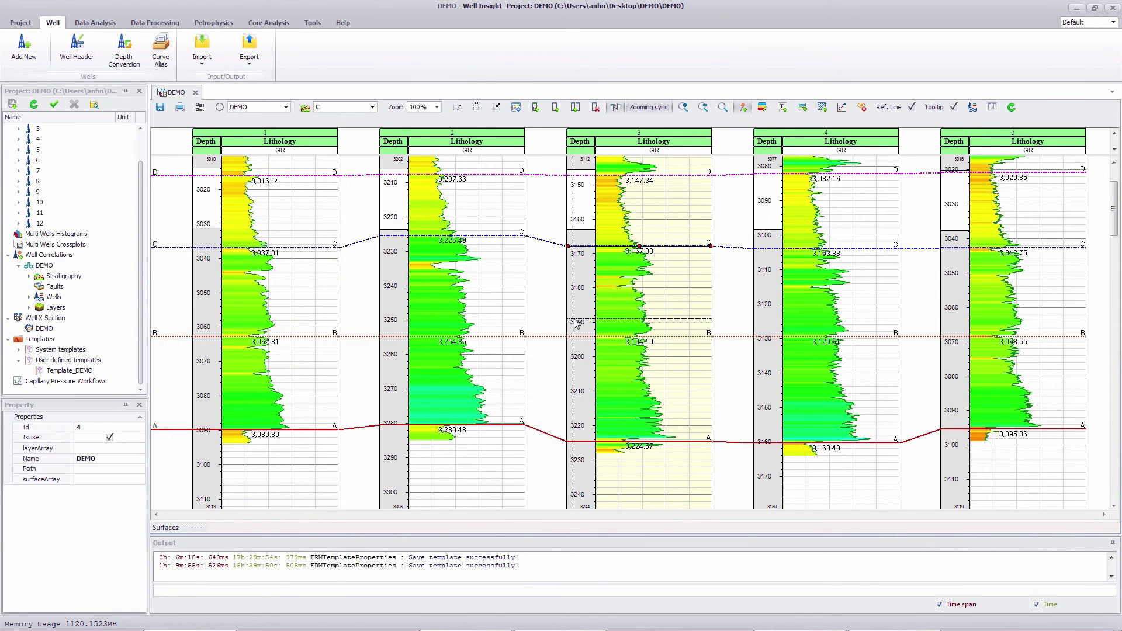
Step: Delete surface C's marker for well 2 in the DEMO correlation's Markers Manager and apply the change
{"action": "left_click", "coordinate": [47, 267]}
{"action": "right_click", "coordinate": [47, 267]}
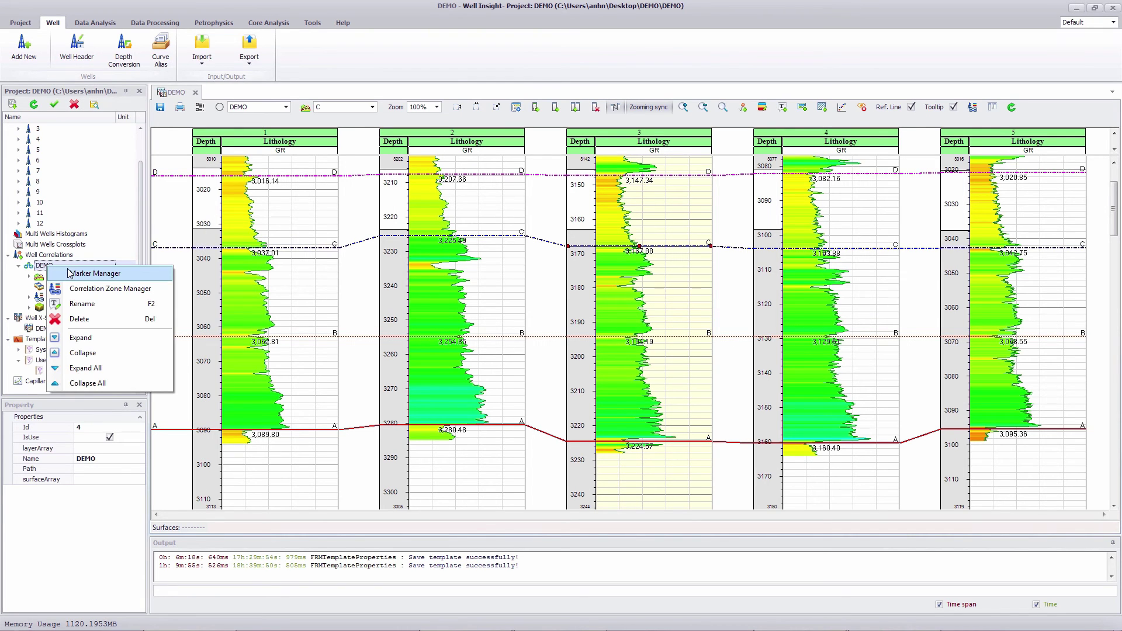
{"action": "left_click", "coordinate": [69, 273]}
{"action": "mouse_move", "coordinate": [320, 55]}
{"action": "left_mouse_down"}
{"action": "mouse_move", "coordinate": [725, 138]}
{"action": "mouse_move", "coordinate": [766, 89]}
{"action": "left_mouse_up"}
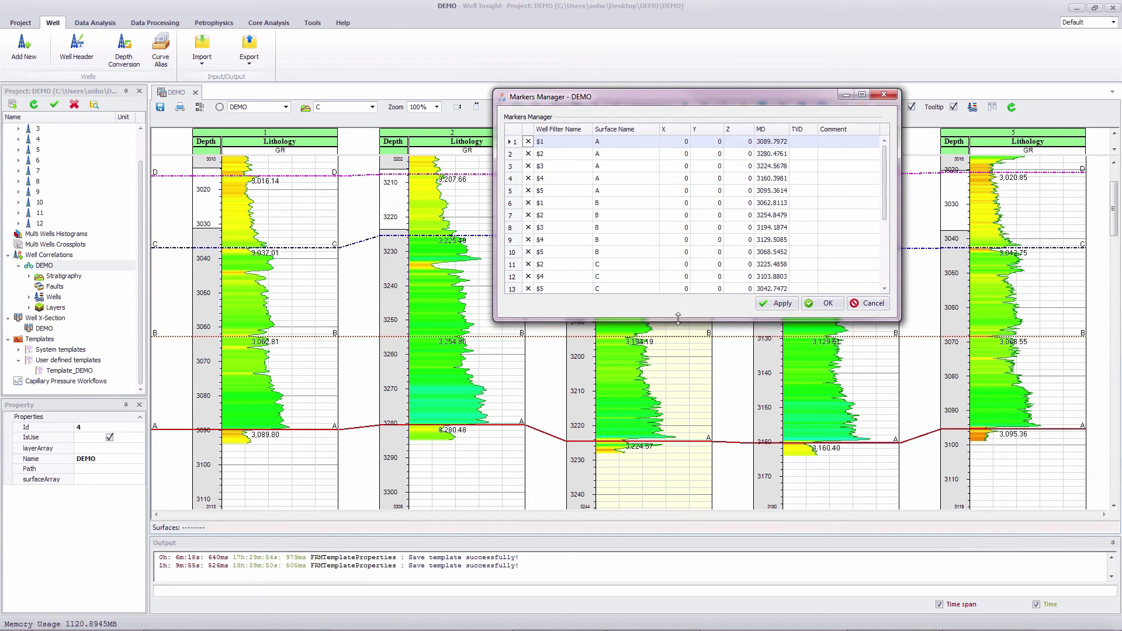
{"action": "left_click_drag", "start_coordinate": [678, 318], "coordinate": [695, 527]}
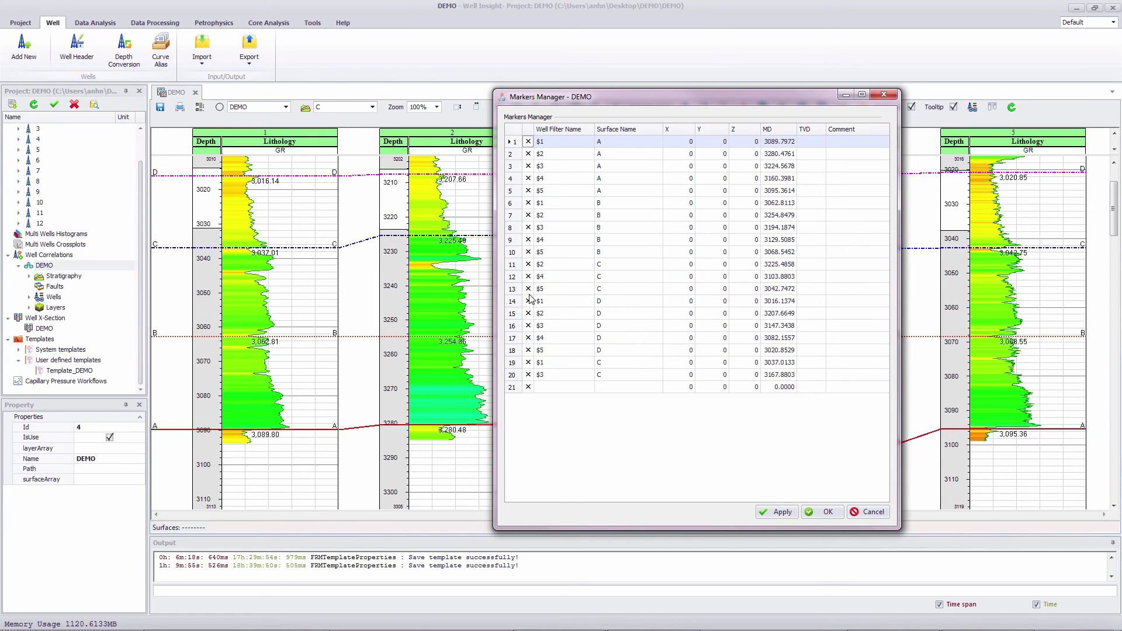
{"action": "left_click", "coordinate": [529, 265]}
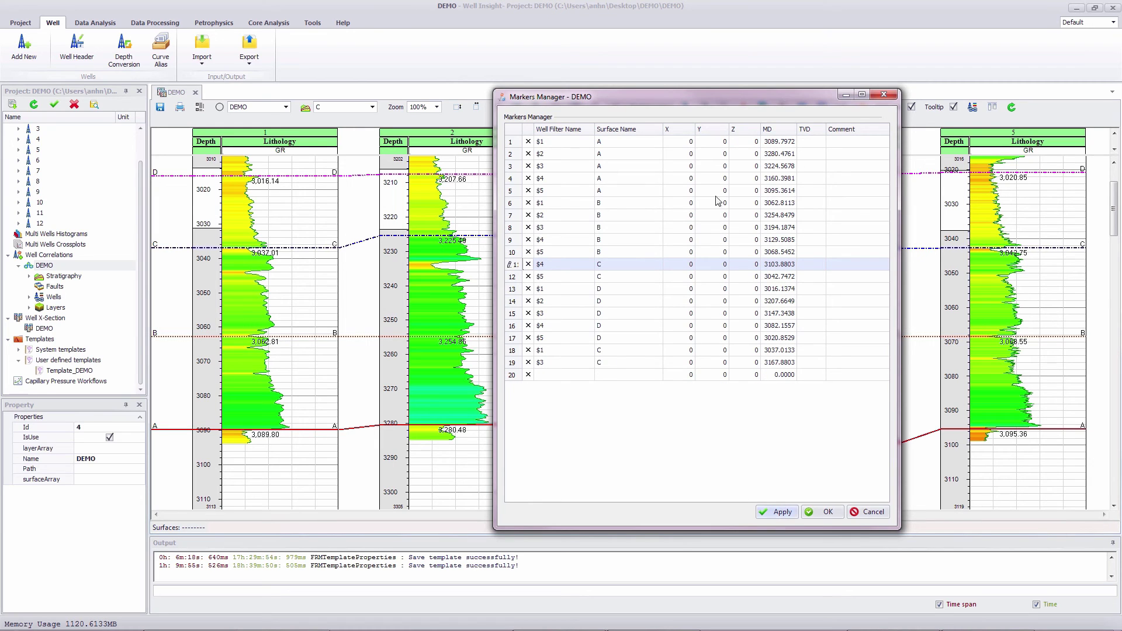
{"action": "left_click_drag", "start_coordinate": [700, 97], "coordinate": [846, 124]}
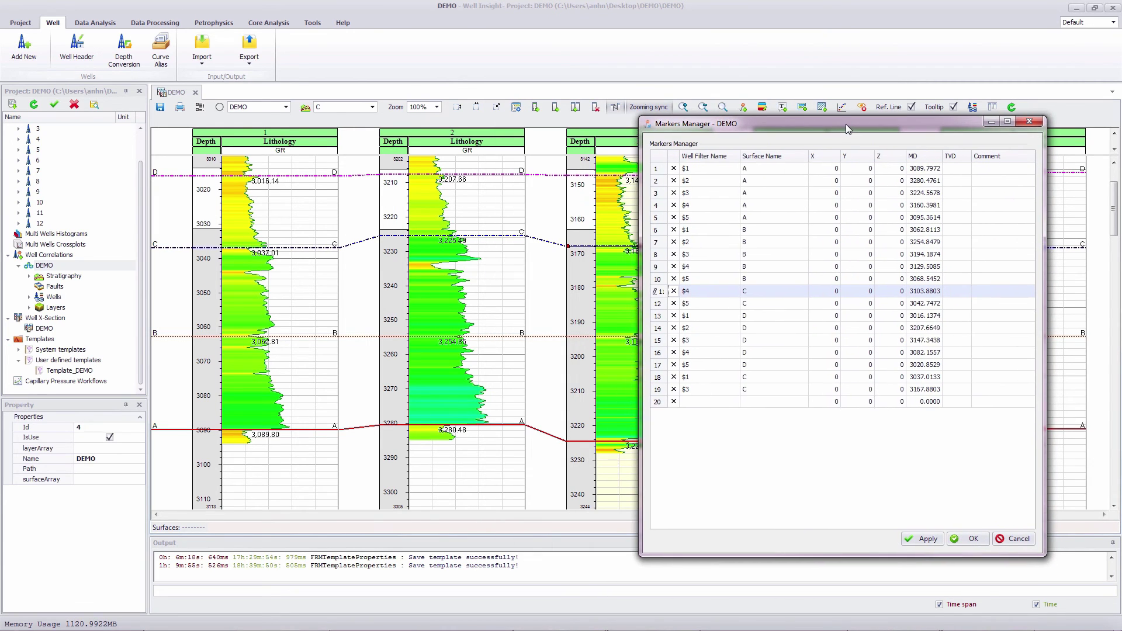
{"action": "left_click", "coordinate": [930, 539]}
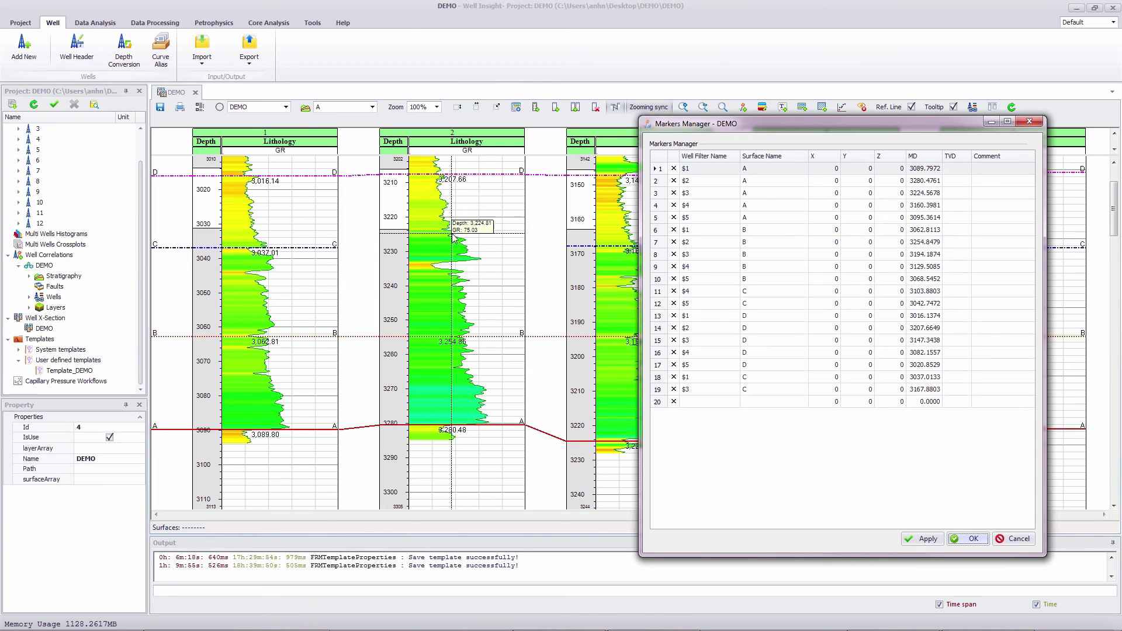
Step: Add a marker for well $2 on surface C with an MD of 3240, and apply it
{"action": "left_click", "coordinate": [719, 402]}
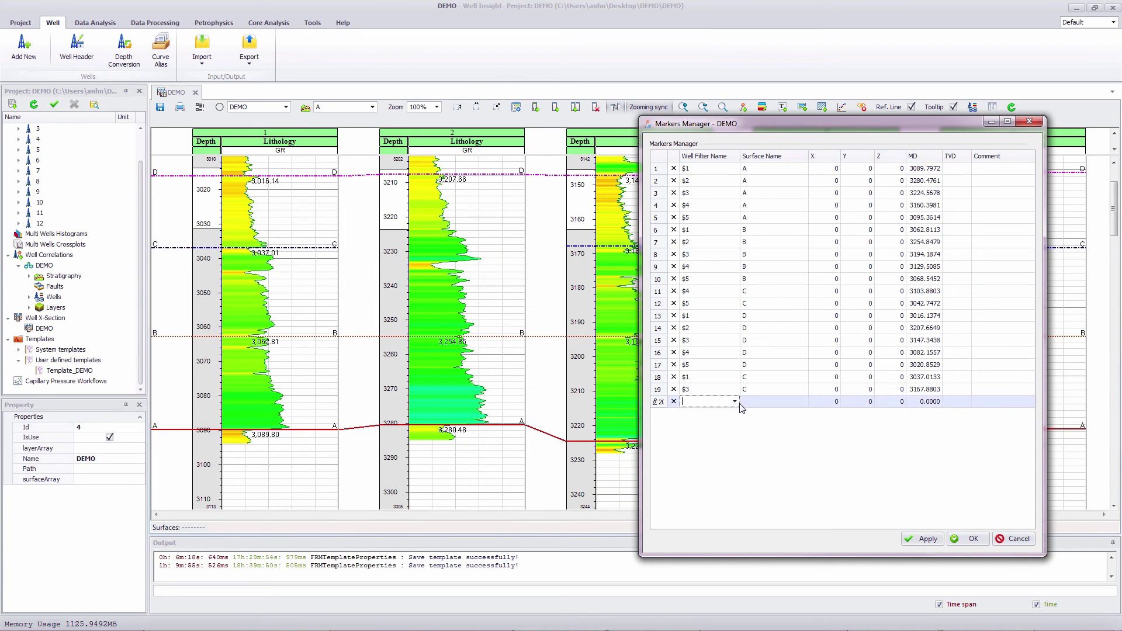
{"action": "left_click", "coordinate": [735, 402]}
{"action": "left_click", "coordinate": [737, 419]}
{"action": "left_click", "coordinate": [797, 408]}
{"action": "left_click", "coordinate": [803, 402]}
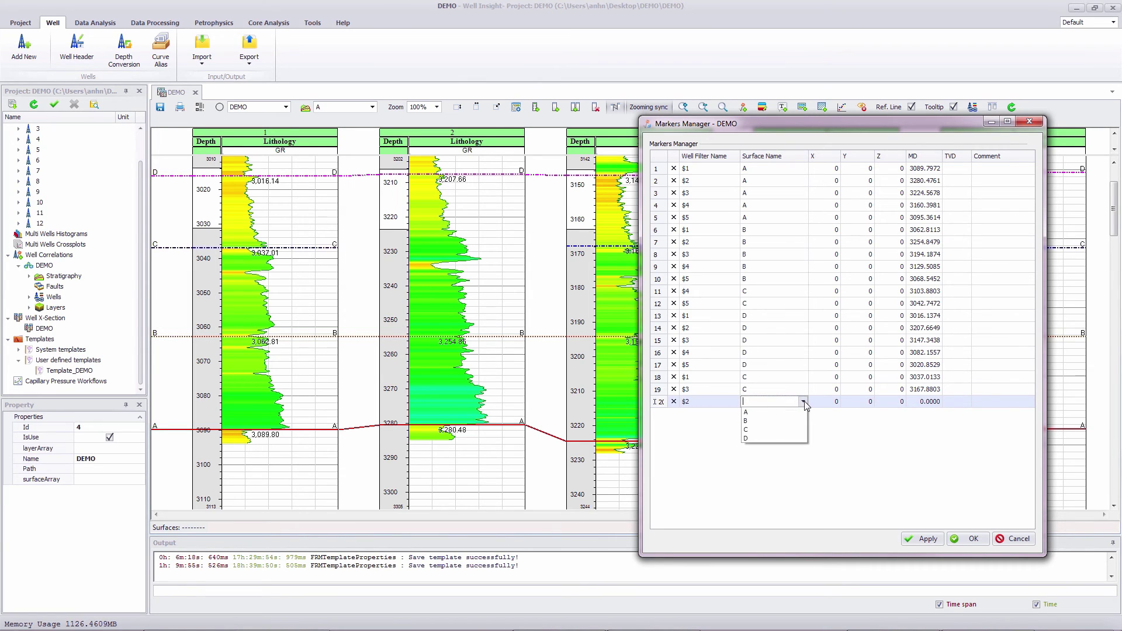
{"action": "left_click", "coordinate": [779, 431]}
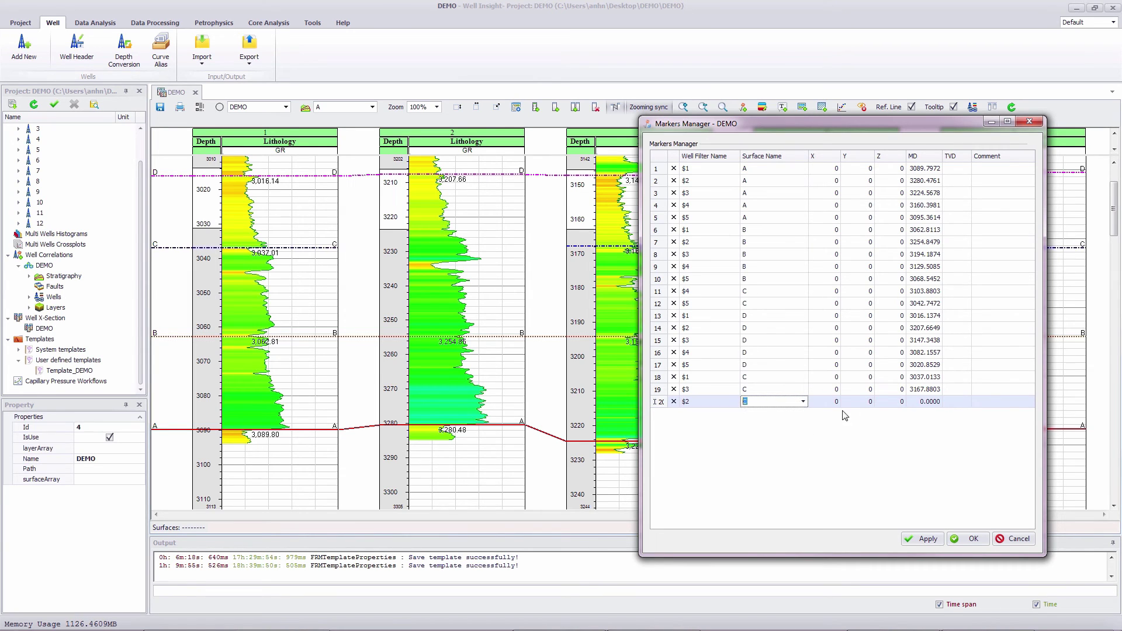
{"action": "left_click", "coordinate": [918, 401]}
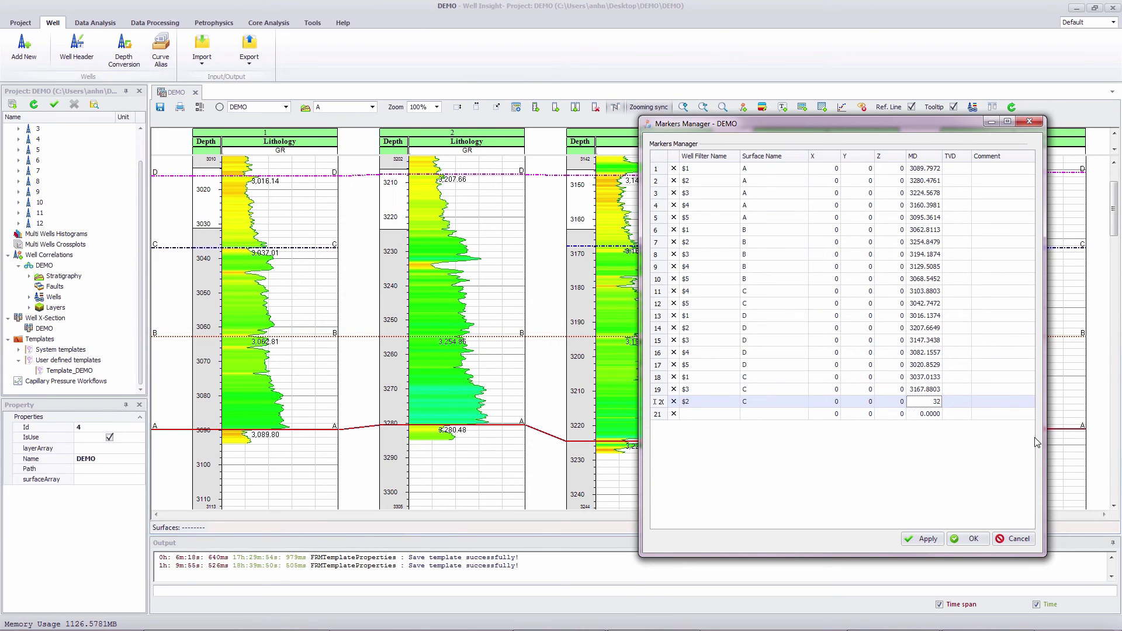
{"action": "left_click", "coordinate": [930, 539]}
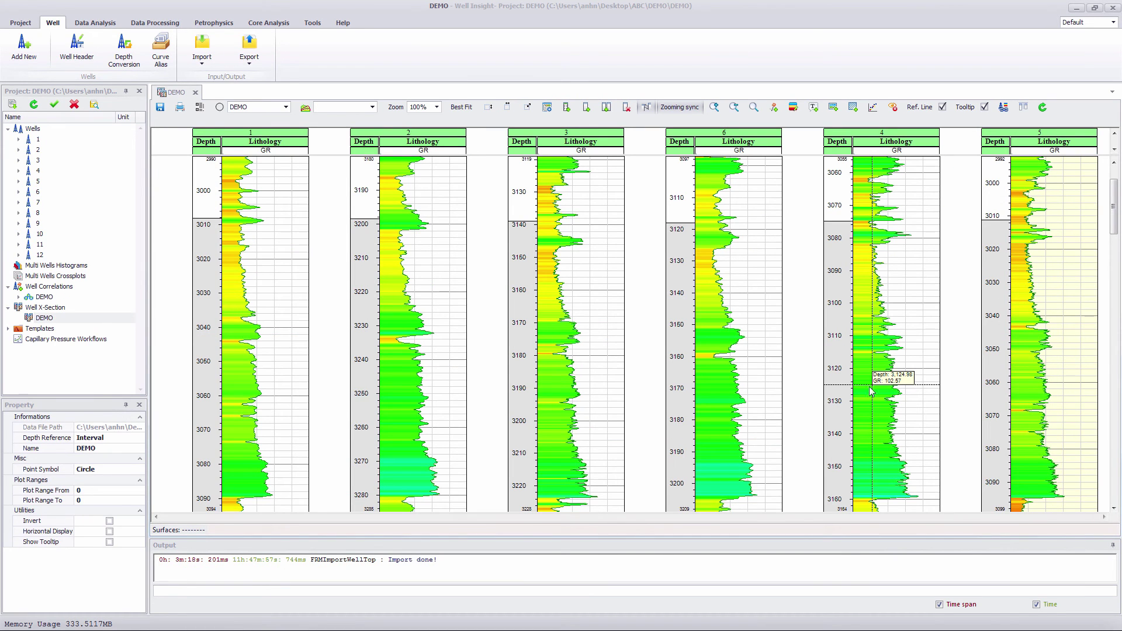
Step: Set up a well top import of type Marker Table into the DEMO well correlation, using the file Import top.csv
{"action": "left_click", "coordinate": [203, 62]}
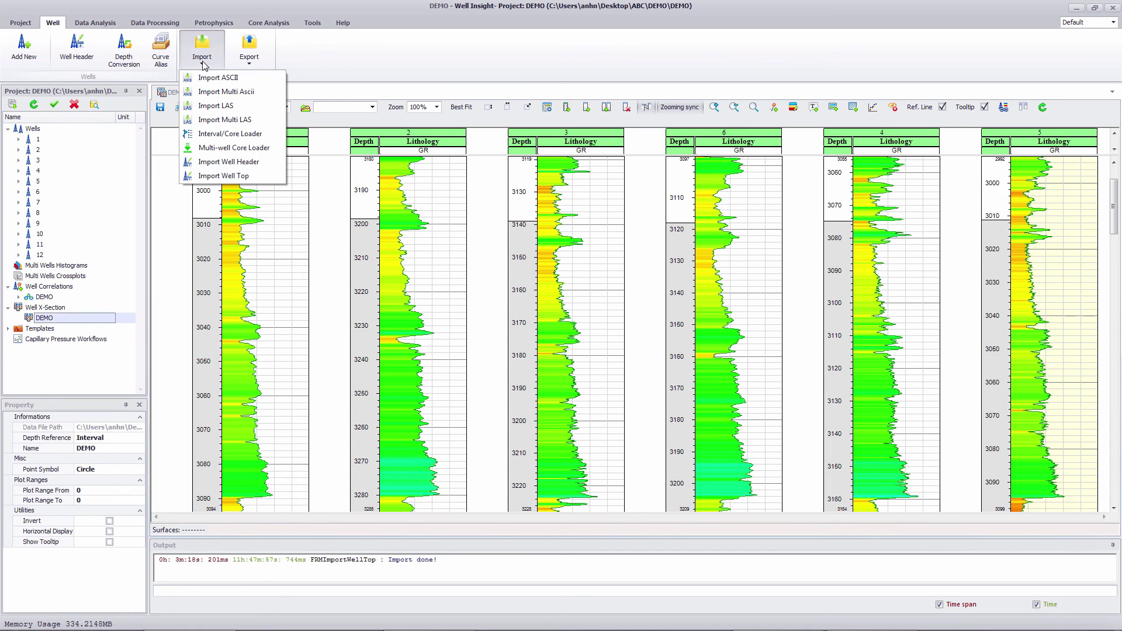
{"action": "left_click", "coordinate": [235, 174]}
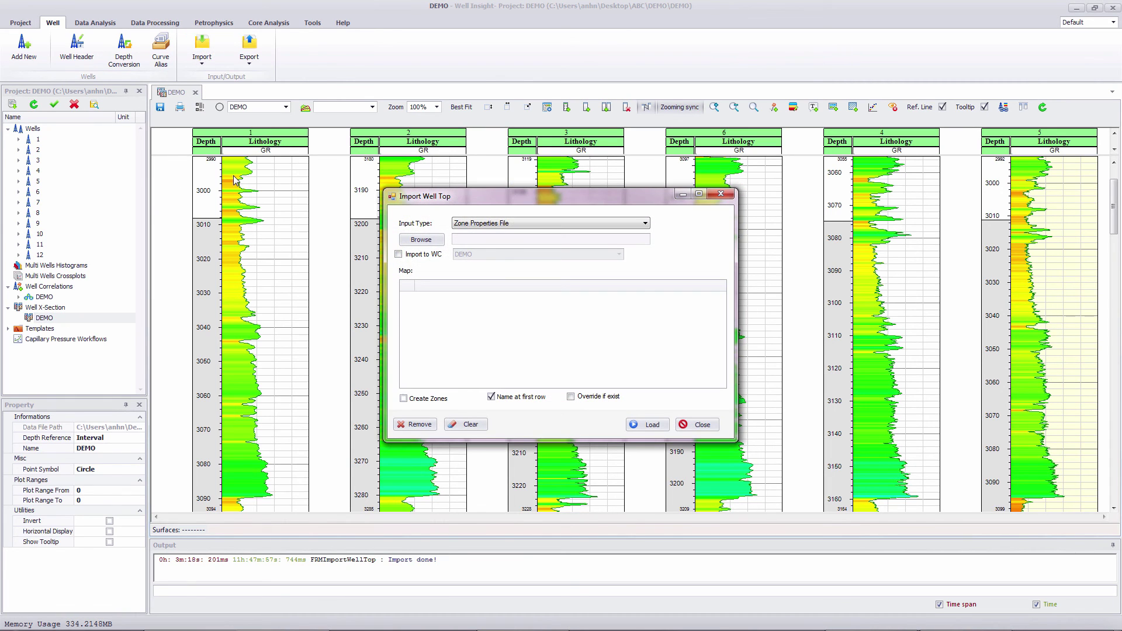
{"action": "left_click", "coordinate": [468, 224]}
{"action": "left_click", "coordinate": [473, 239]}
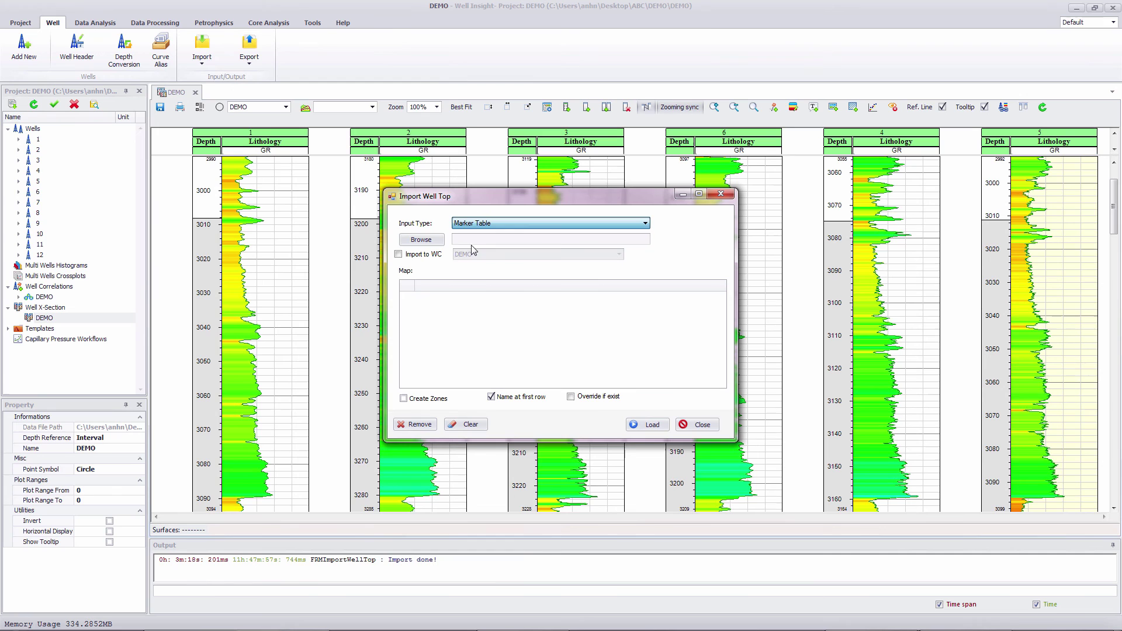
{"action": "left_click", "coordinate": [400, 256]}
{"action": "left_click", "coordinate": [417, 245]}
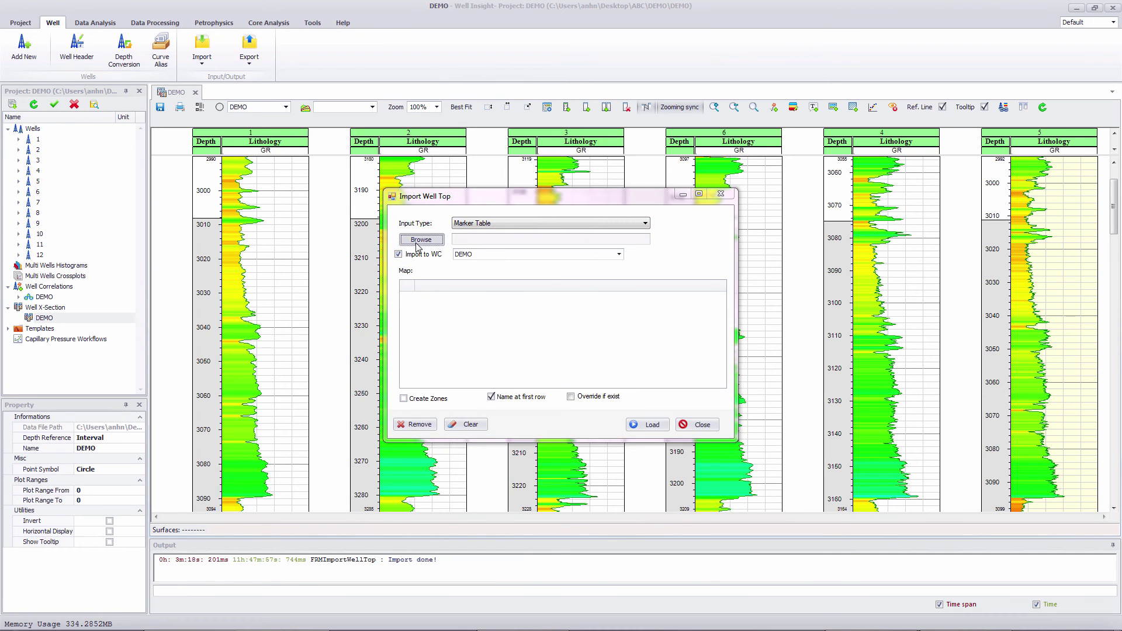
{"action": "double_click", "coordinate": [550, 349]}
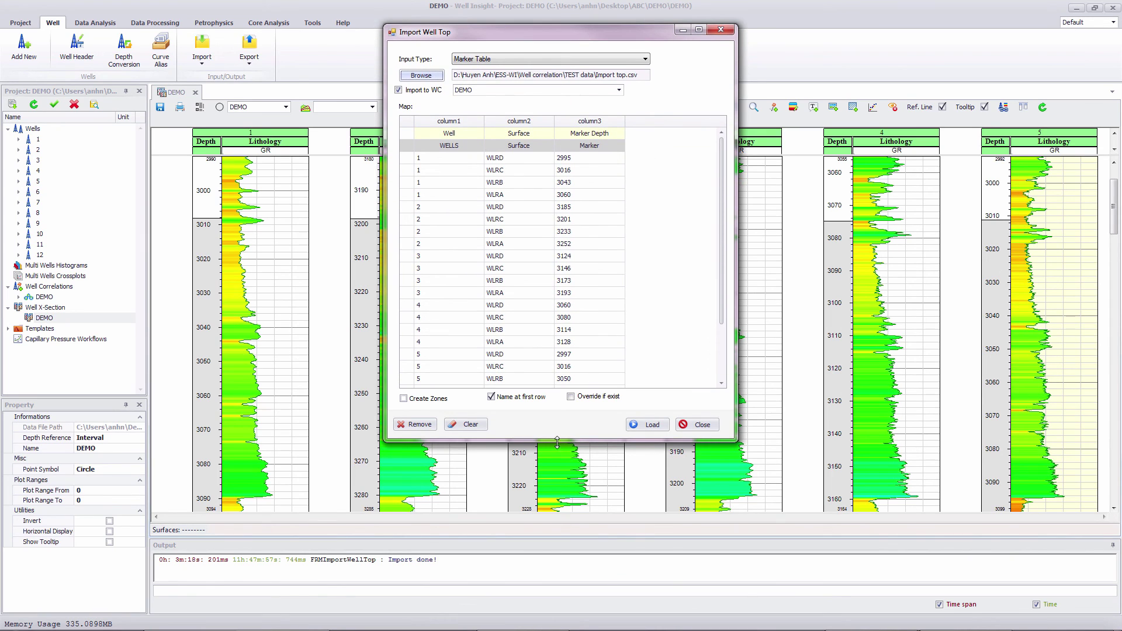
{"action": "left_click_drag", "start_coordinate": [557, 443], "coordinate": [546, 530]}
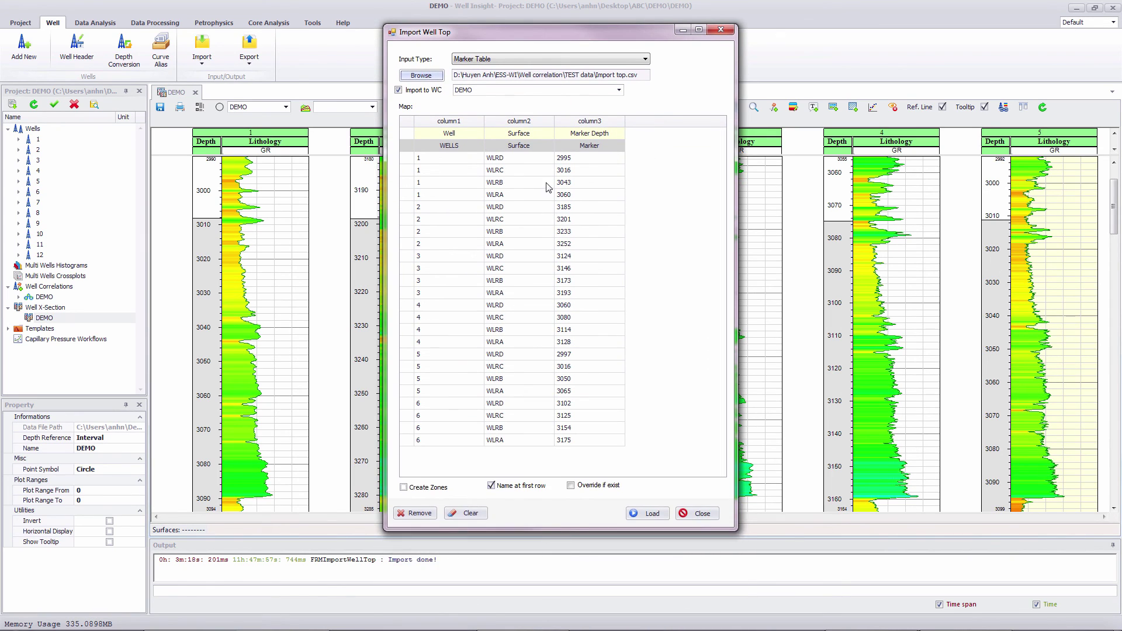
Step: Map the three file columns to Well, Surface and Marker Depth, load the well tops and close the import
{"action": "left_click", "coordinate": [467, 138]}
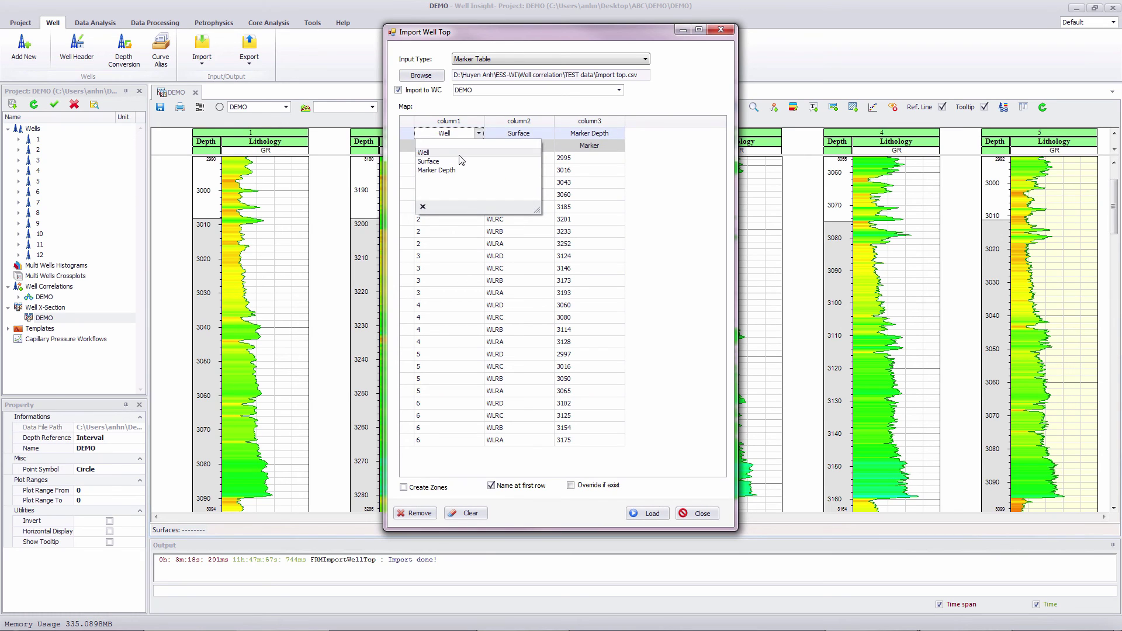
{"action": "left_click", "coordinate": [462, 150]}
{"action": "left_click", "coordinate": [520, 135]}
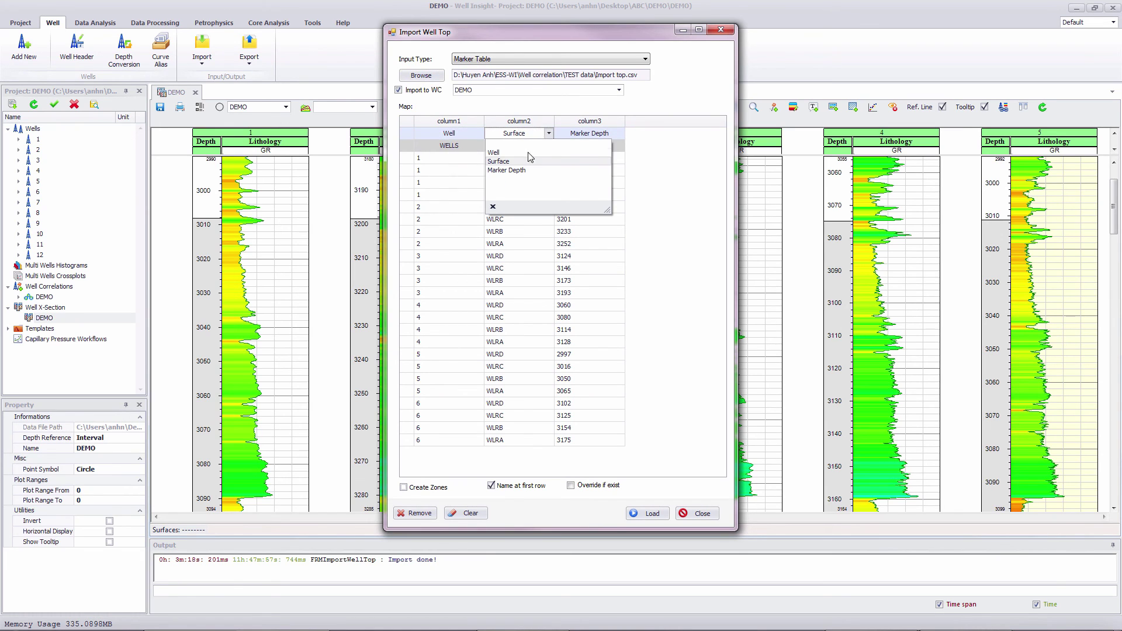
{"action": "left_click", "coordinate": [578, 159]}
{"action": "left_click", "coordinate": [590, 135]}
{"action": "left_click", "coordinate": [598, 172]}
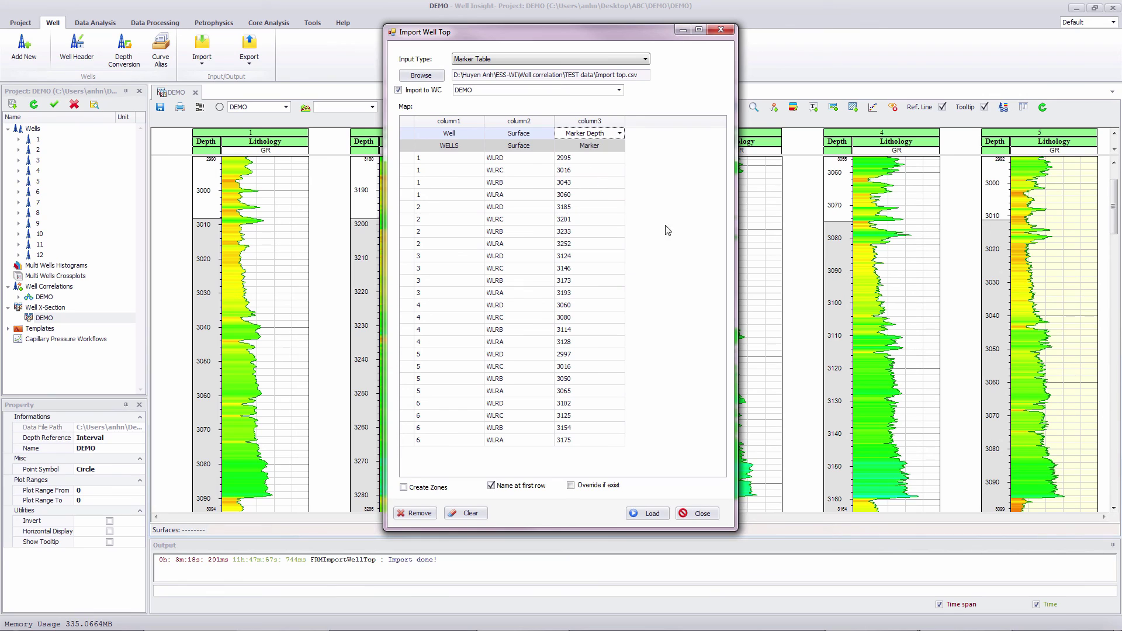
{"action": "left_click", "coordinate": [652, 514]}
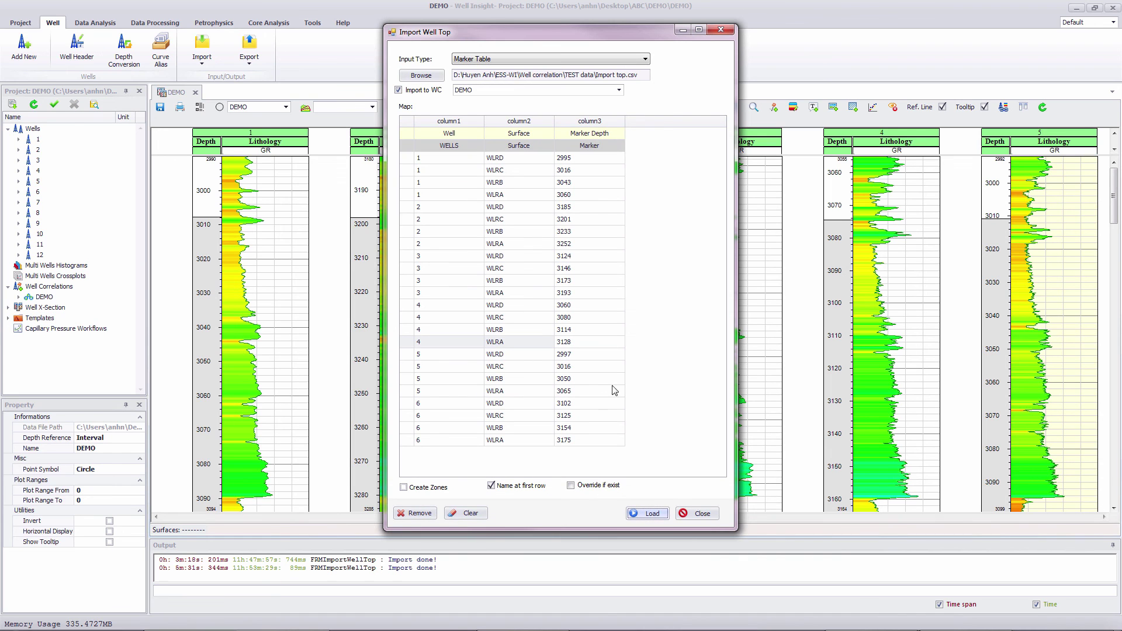
{"action": "left_click", "coordinate": [701, 513]}
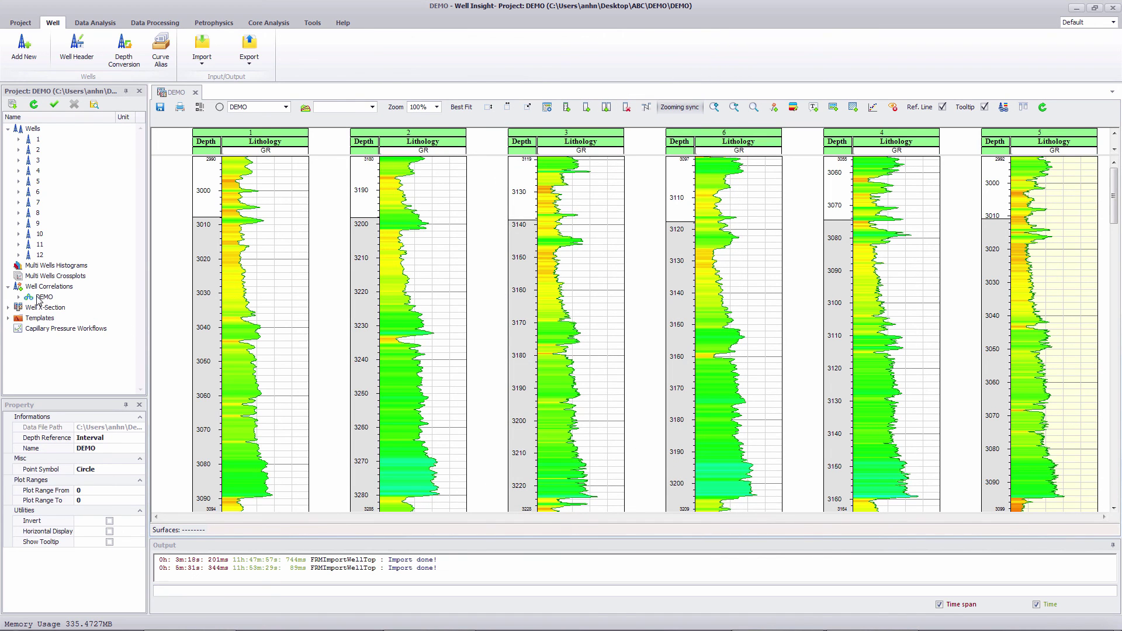
Step: Review the imported well, surface and depth entries in the DEMO correlation's Markers Manager
{"action": "left_click", "coordinate": [40, 299]}
{"action": "right_click", "coordinate": [40, 299]}
{"action": "left_click", "coordinate": [52, 307]}
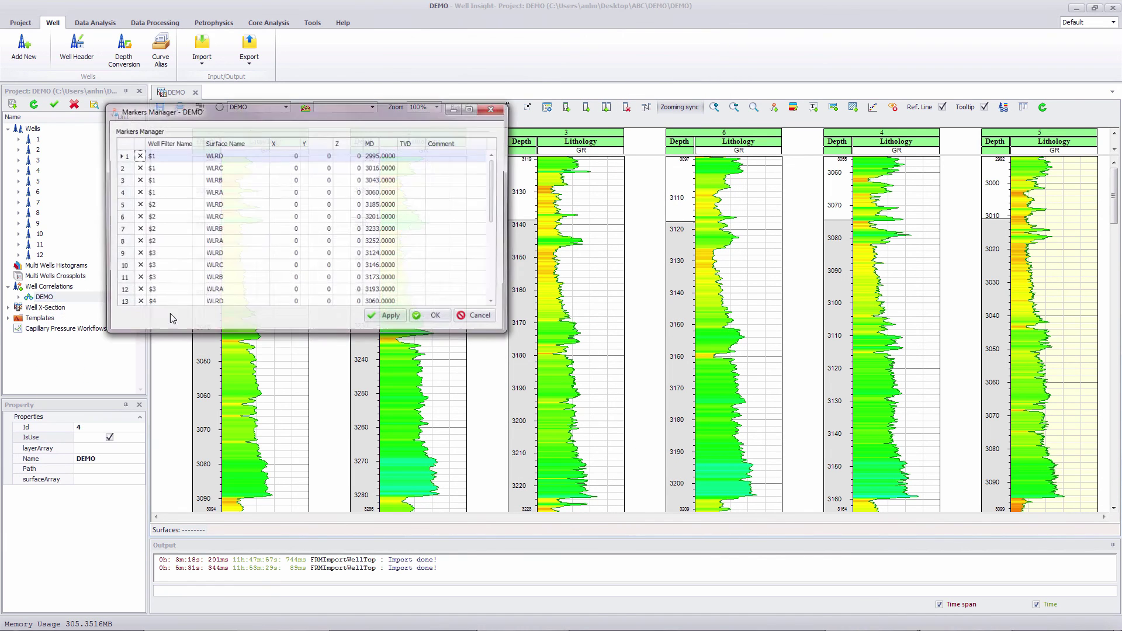
{"action": "left_click_drag", "start_coordinate": [296, 331], "coordinate": [273, 517]}
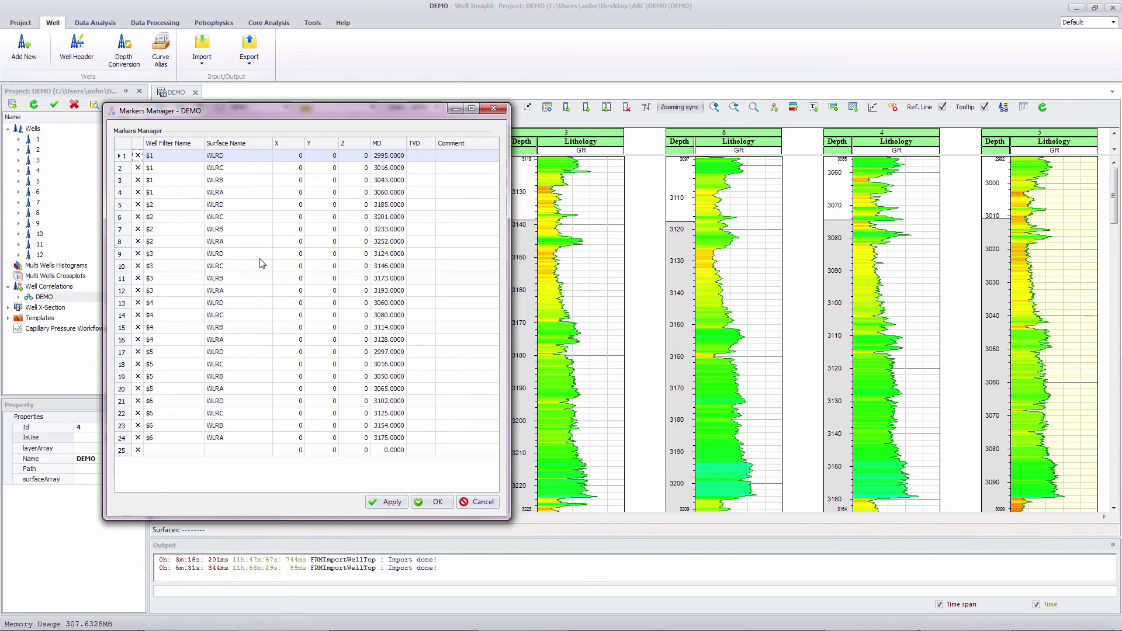
{"action": "left_click", "coordinate": [437, 503]}
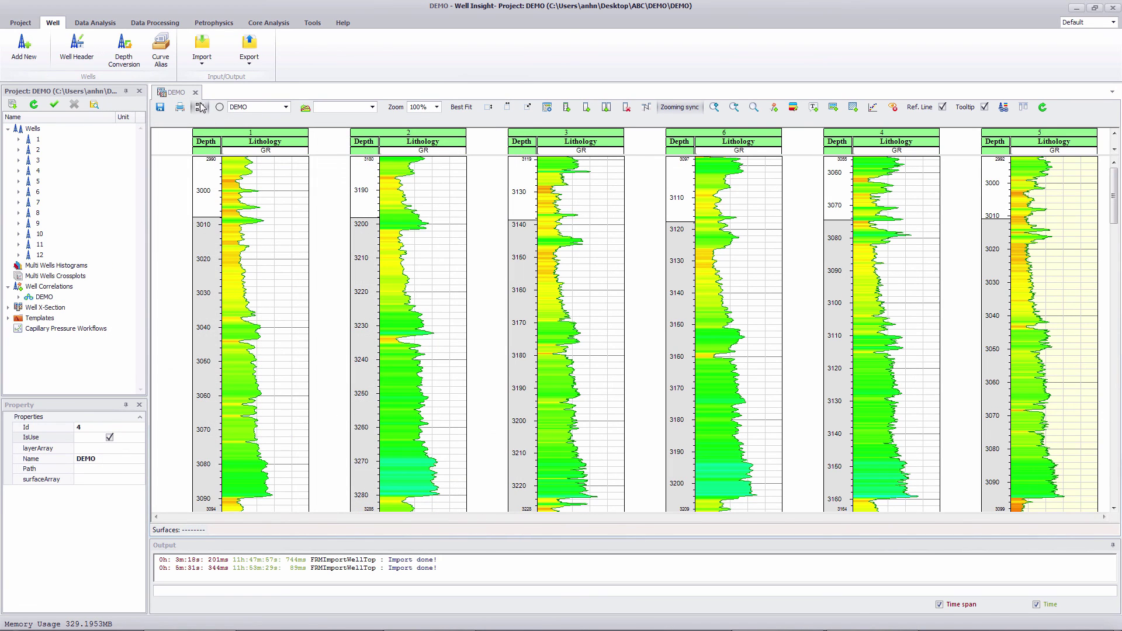
Step: Enable the imported surfaces WLRD and WLRC in the cross-section's correlation settings and confirm
{"action": "left_click", "coordinate": [201, 108]}
{"action": "left_click", "coordinate": [220, 151]}
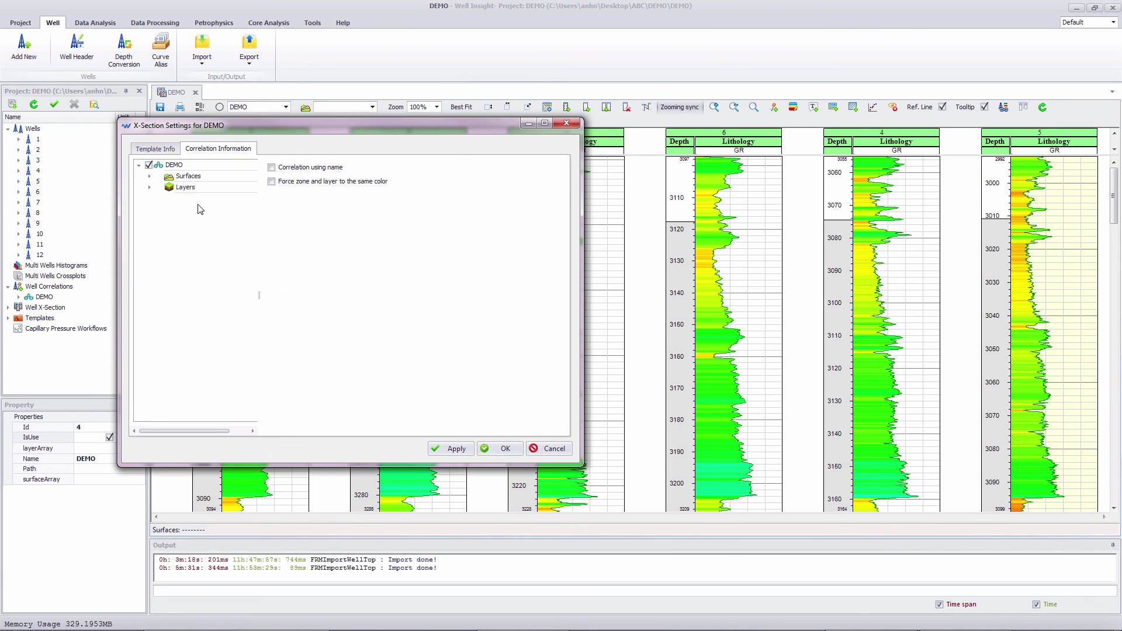
{"action": "left_click", "coordinate": [151, 176]}
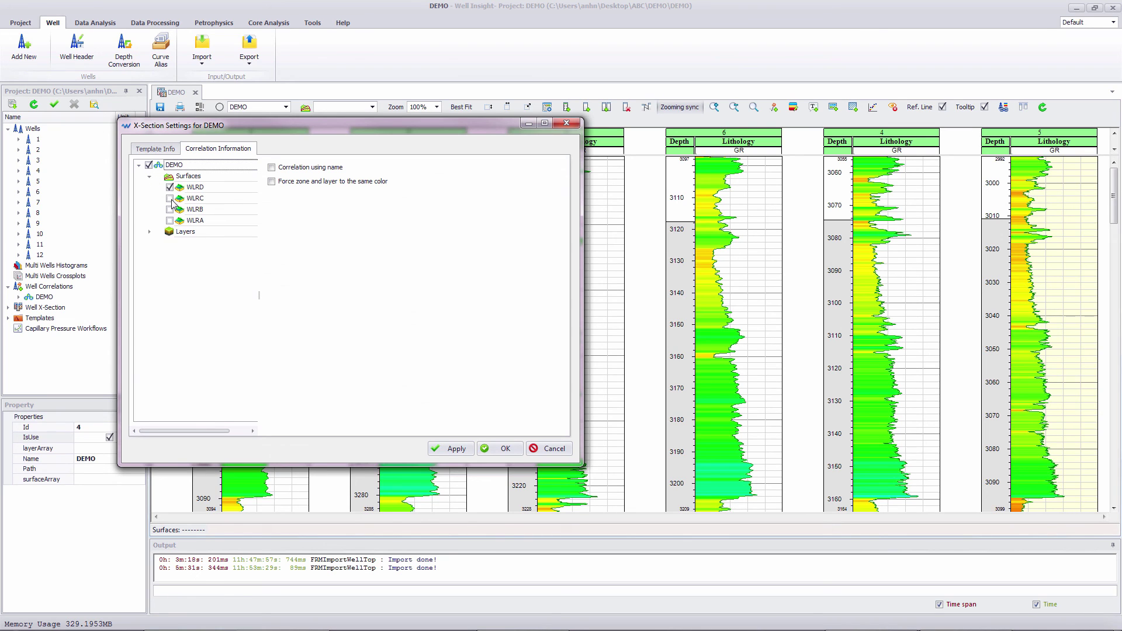
{"action": "left_click", "coordinate": [171, 198]}
{"action": "left_click", "coordinate": [501, 451]}
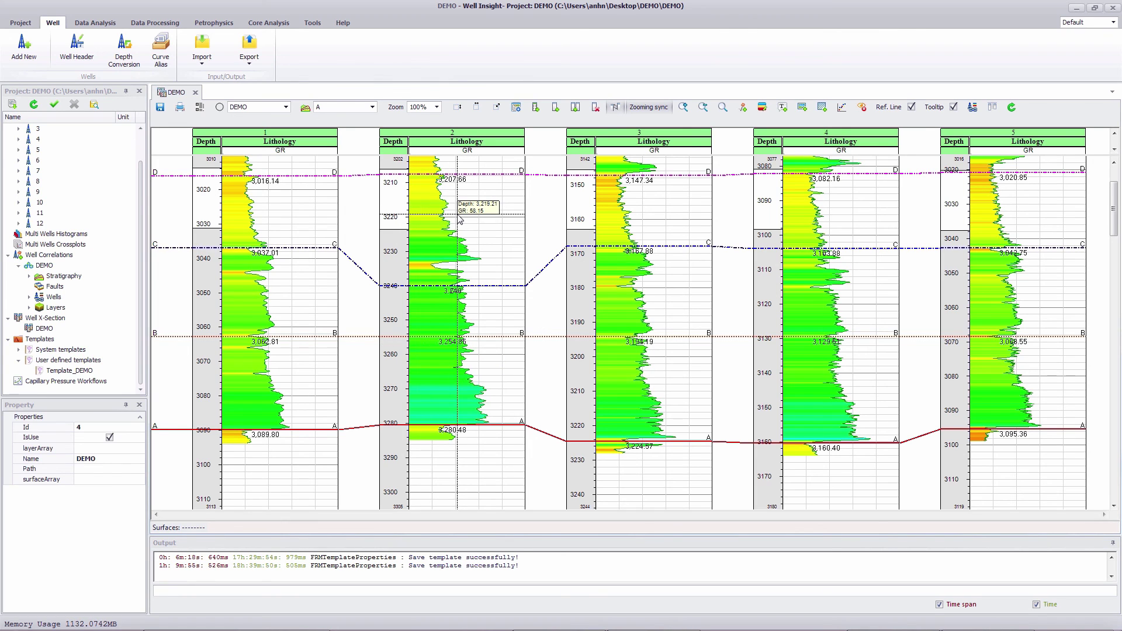
Step: Add well 6 to the DEMO cross-section and place it between wells 3 and 4
{"action": "left_click", "coordinate": [39, 161]}
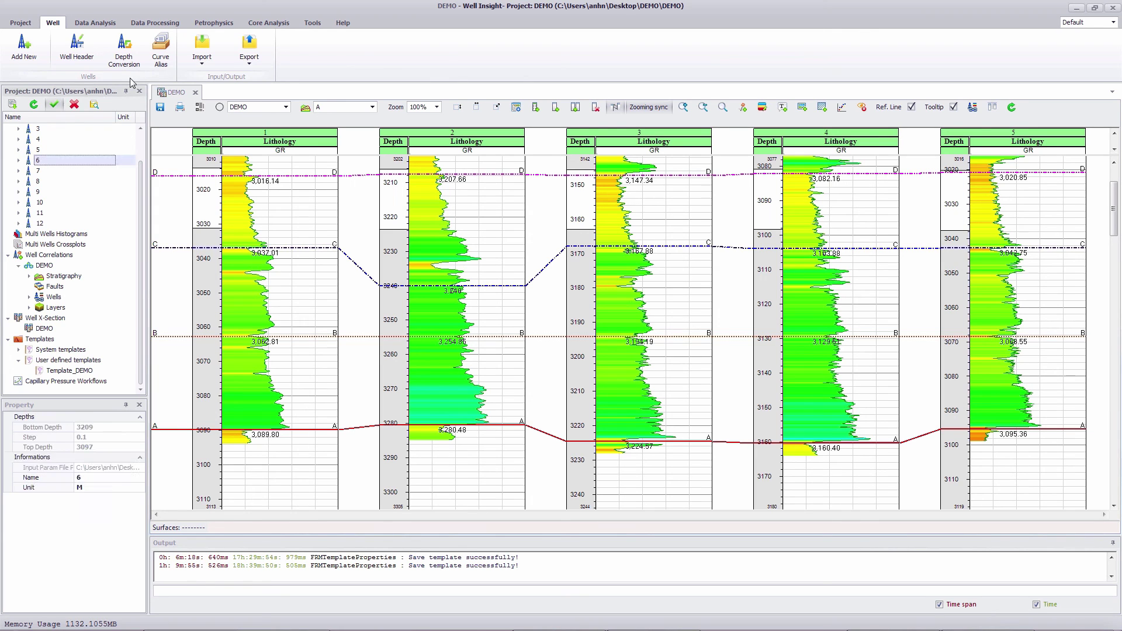
{"action": "left_click", "coordinate": [204, 108]}
{"action": "left_click_drag", "start_coordinate": [219, 86], "coordinate": [423, 128]}
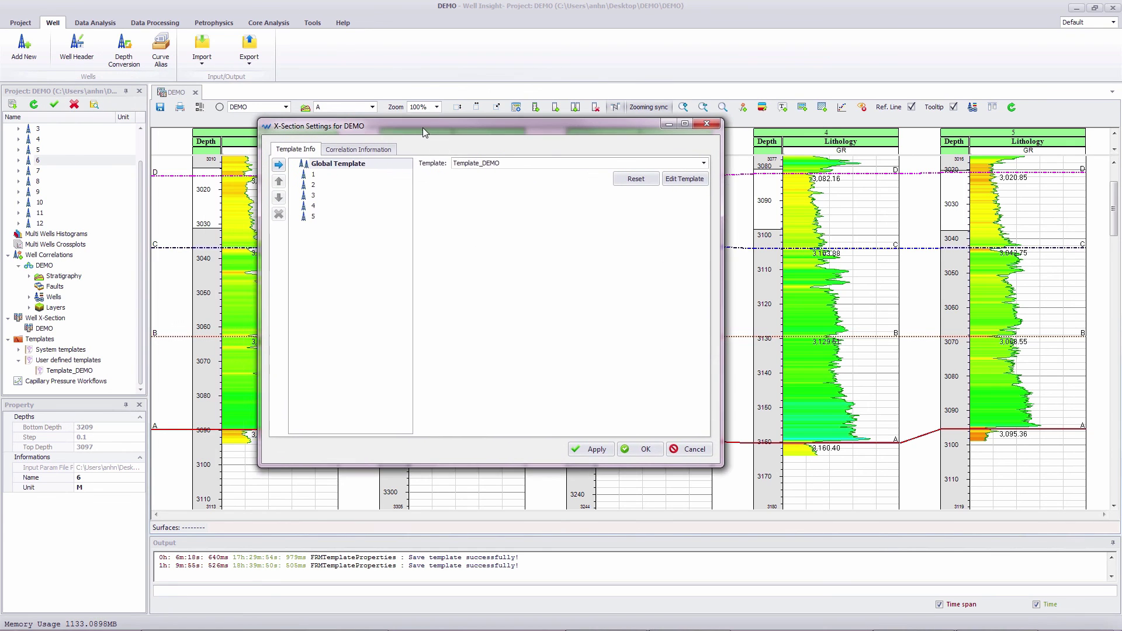
{"action": "left_click_drag", "start_coordinate": [54, 162], "coordinate": [324, 190]}
{"action": "left_click", "coordinate": [335, 225]}
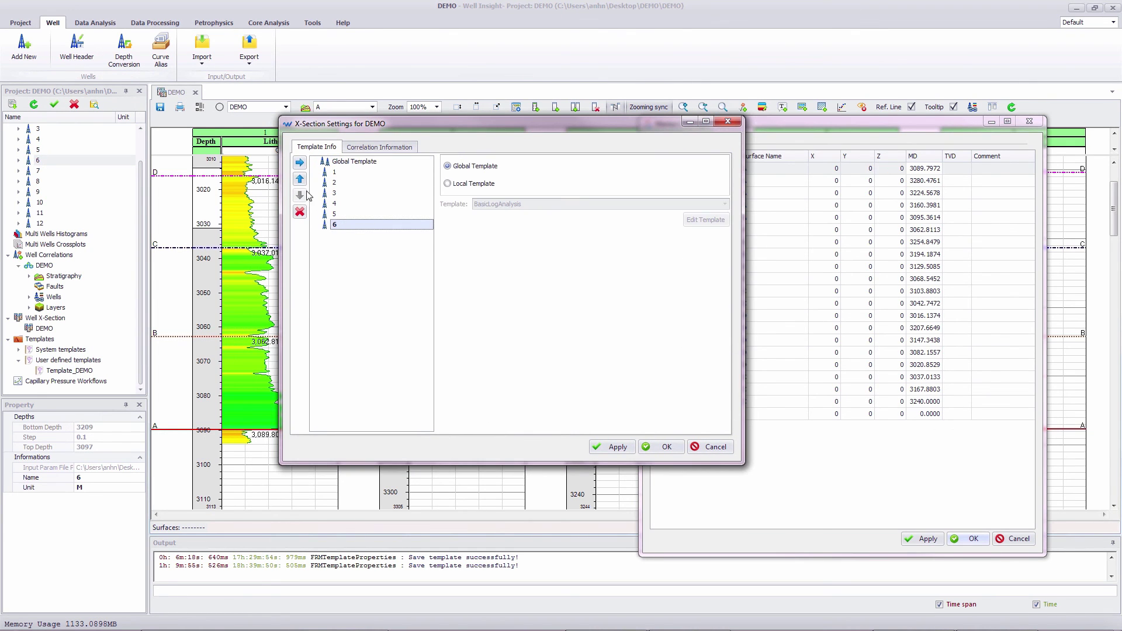
{"action": "left_click", "coordinate": [299, 179]}
{"action": "left_click", "coordinate": [300, 179]}
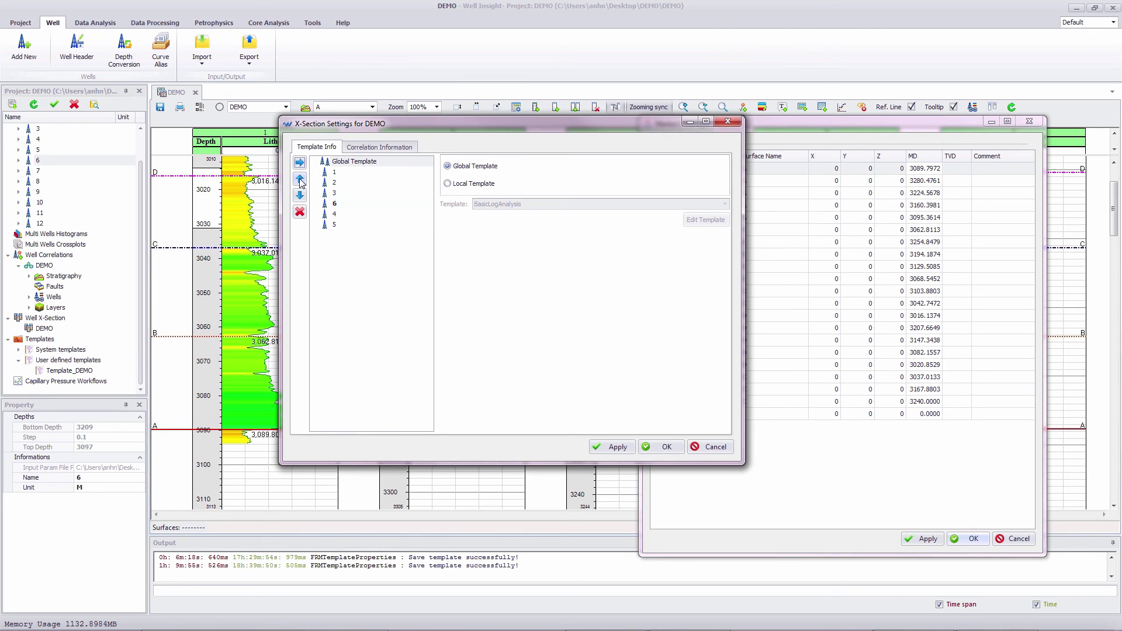
{"action": "left_click", "coordinate": [661, 446]}
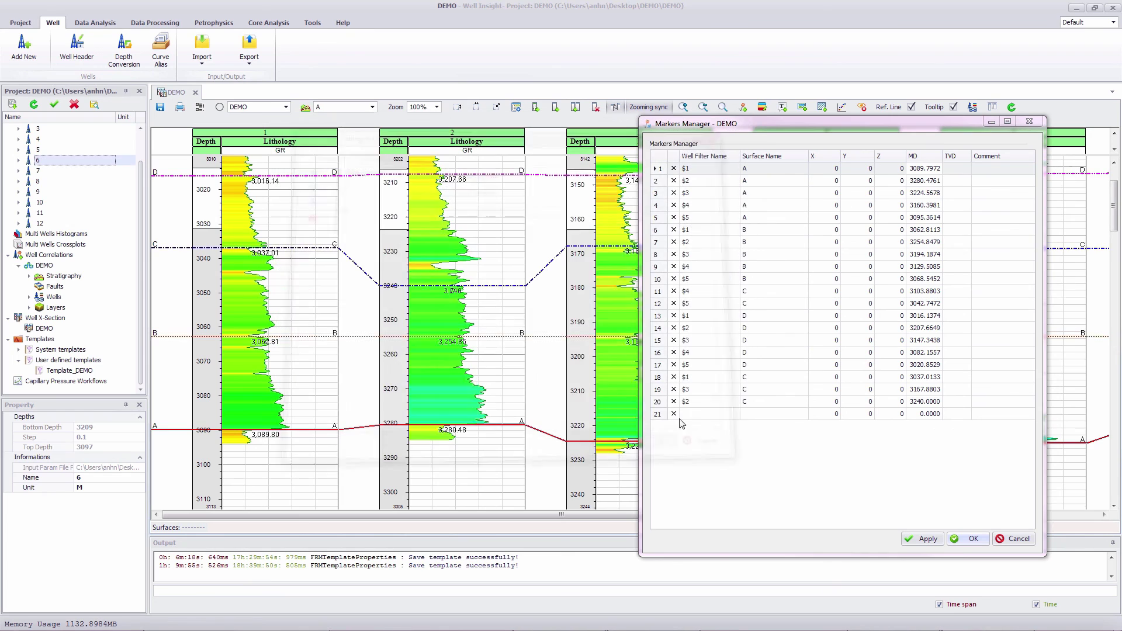
Step: Accept the marker table and remove the surface flattening from the cross-section
{"action": "left_click", "coordinate": [973, 541]}
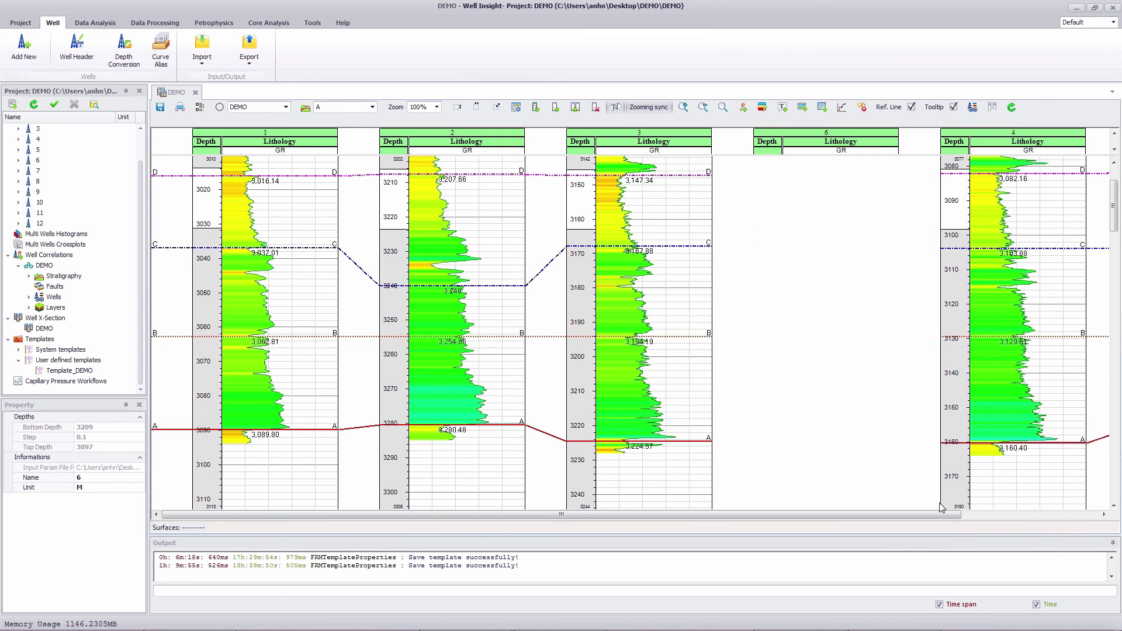
{"action": "left_click", "coordinate": [996, 107]}
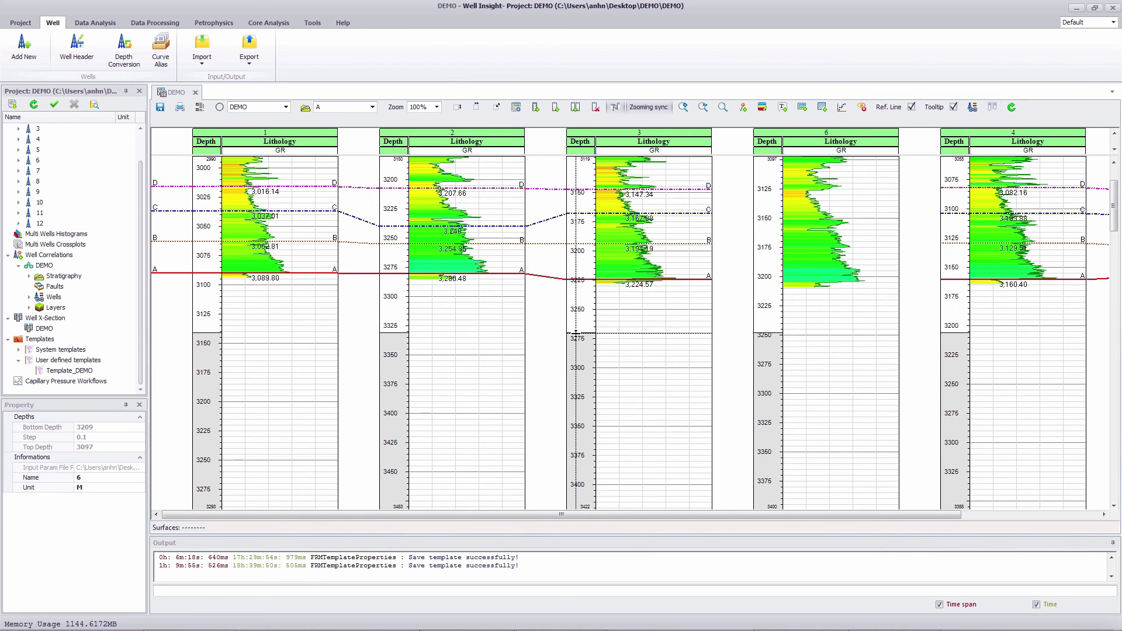
Step: Pick the surface A marker at about 3,205.8 m and the surface B marker at about 3,176.8 m in well 6
{"action": "left_click_drag", "start_coordinate": [577, 333], "coordinate": [569, 231]}
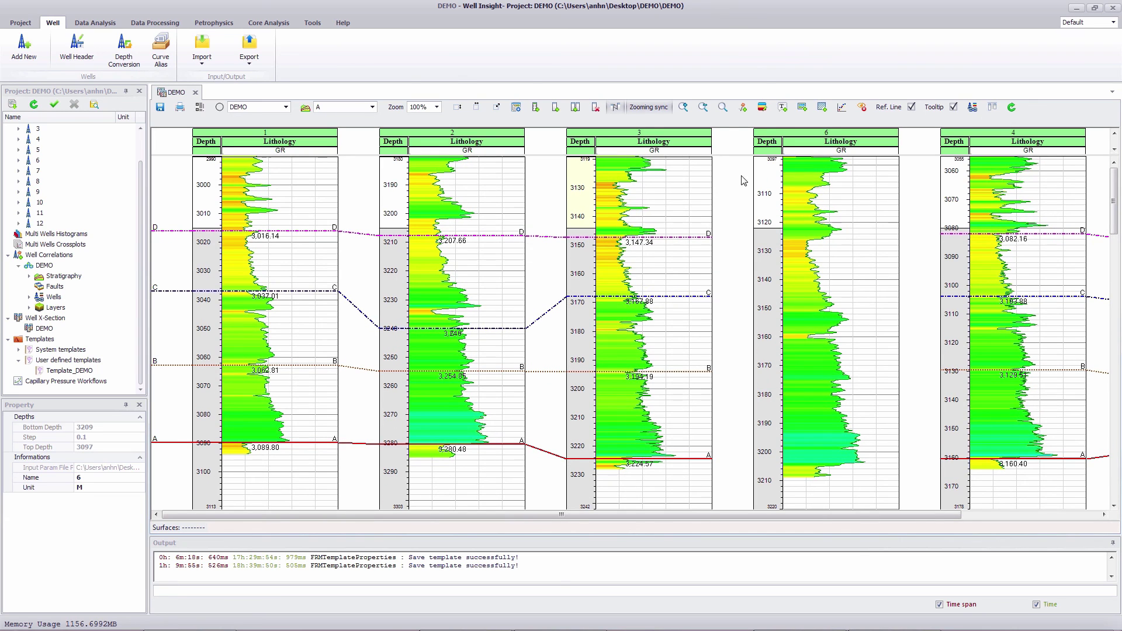
{"action": "left_click", "coordinate": [743, 107]}
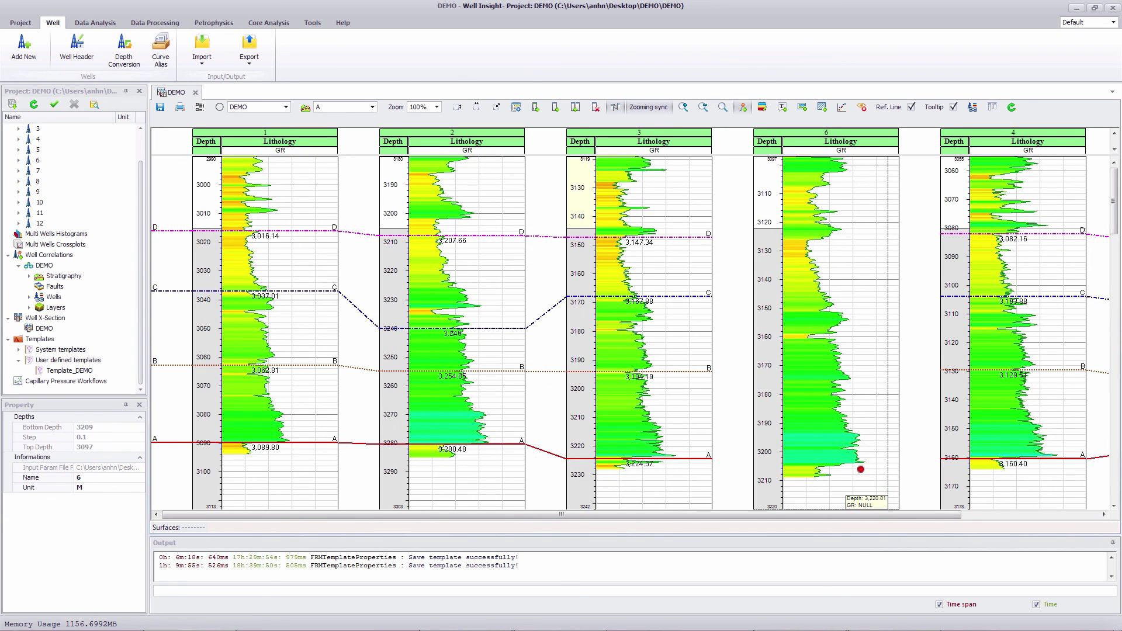
{"action": "left_click", "coordinate": [861, 468]}
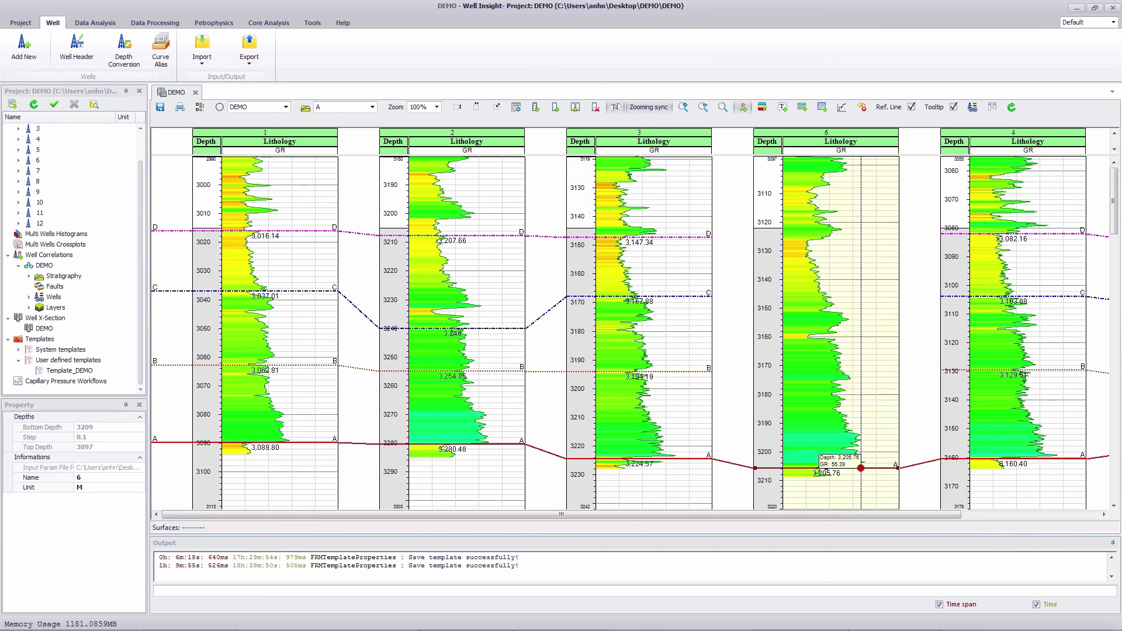
{"action": "left_click", "coordinate": [370, 107]}
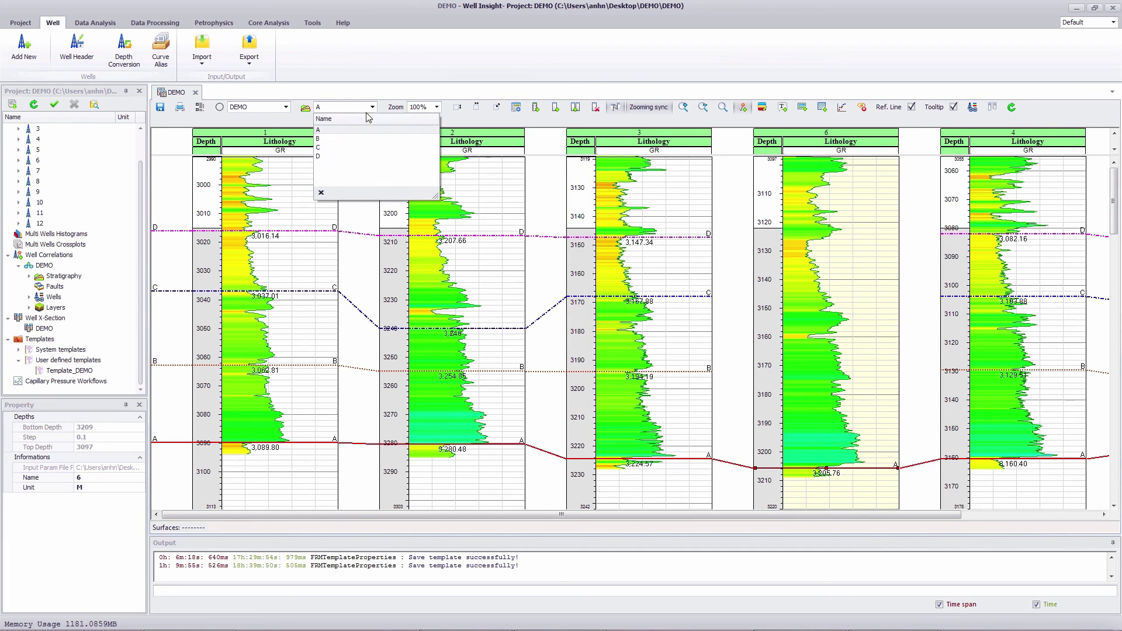
{"action": "left_click", "coordinate": [344, 139]}
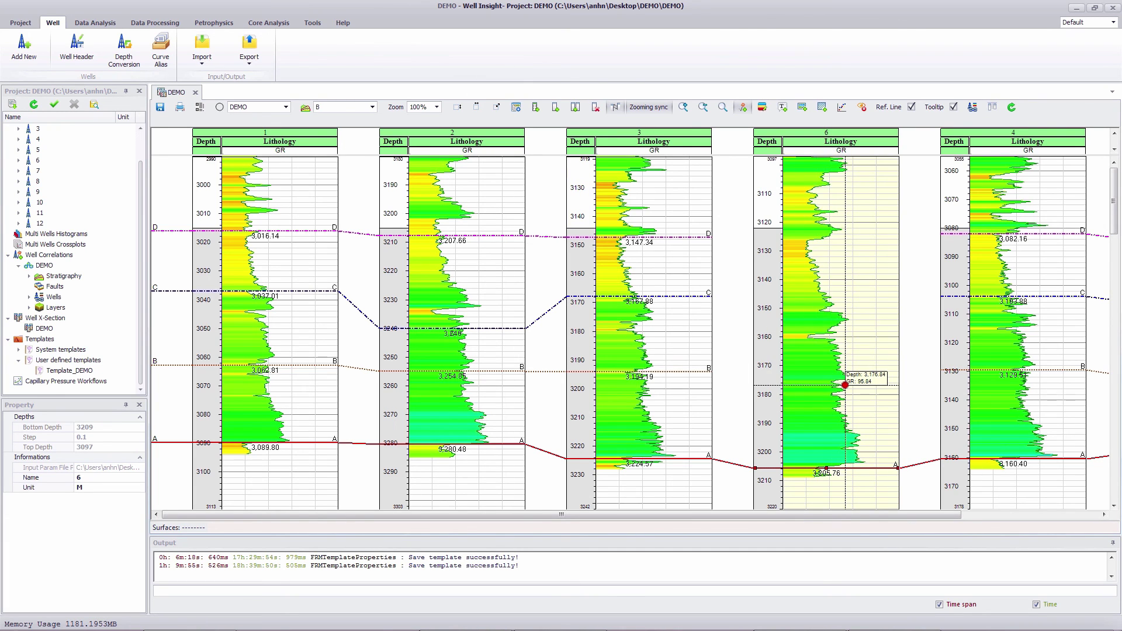
Step: Pick the surface C marker at about 3,144 m and the surface D marker at about 3,125.5 m in well 6
{"action": "left_click", "coordinate": [370, 108]}
{"action": "left_click", "coordinate": [364, 149]}
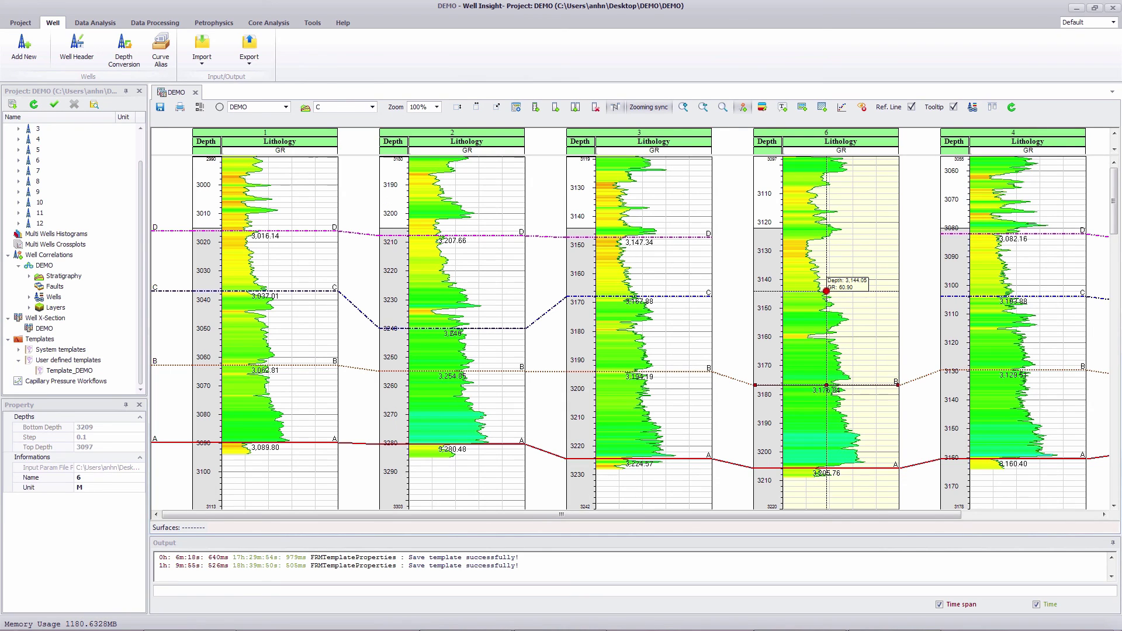
{"action": "left_click", "coordinate": [827, 291]}
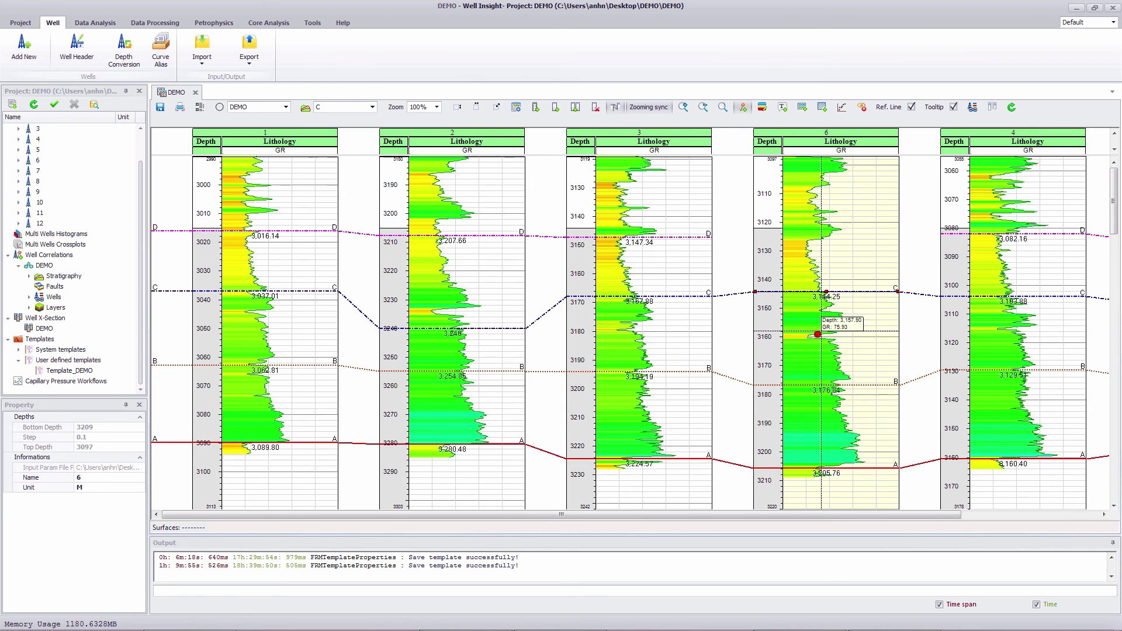
{"action": "left_click", "coordinate": [372, 107]}
{"action": "left_click", "coordinate": [358, 159]}
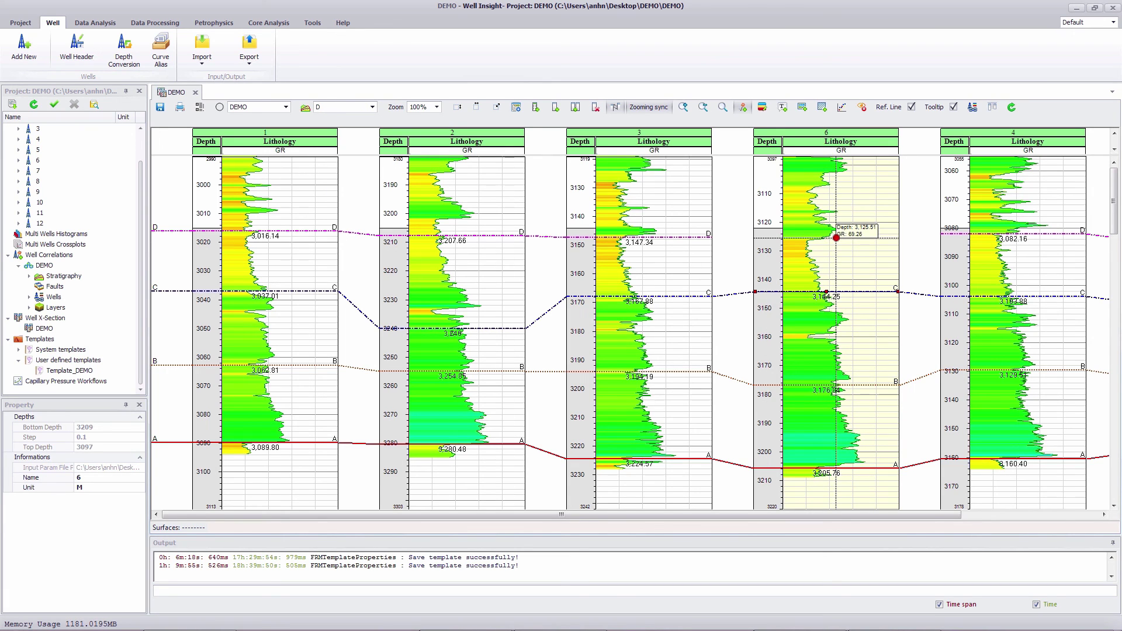
{"action": "left_click", "coordinate": [836, 238]}
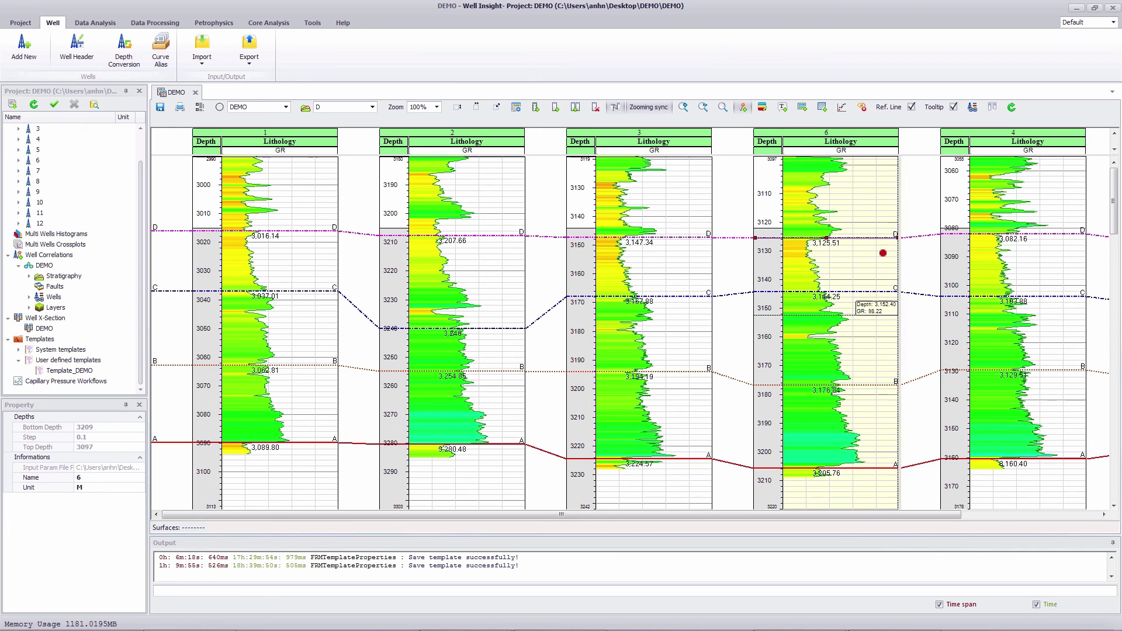